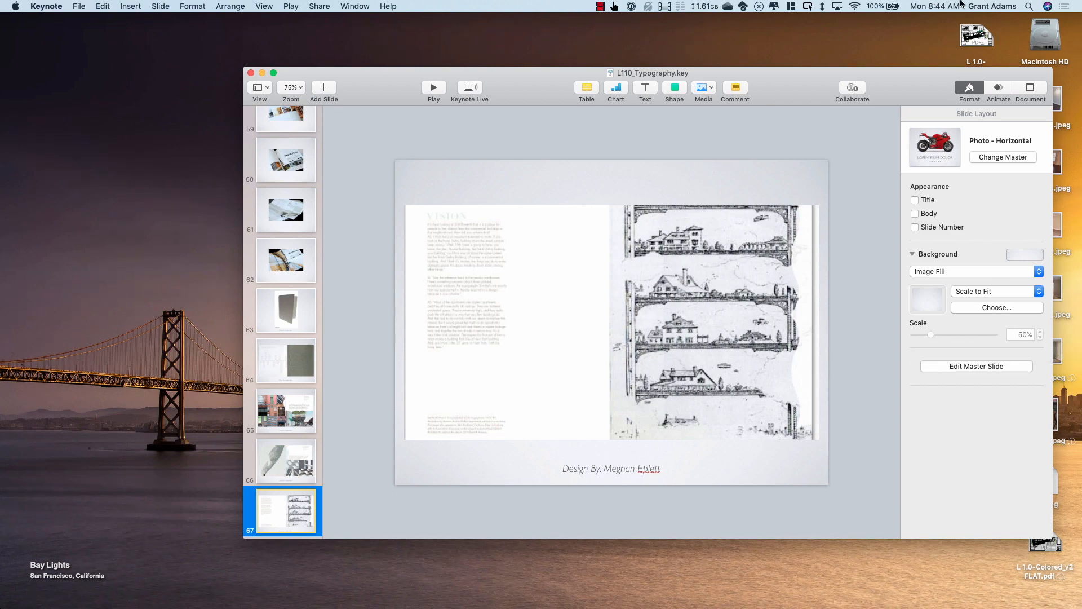
left_click(600, 6)
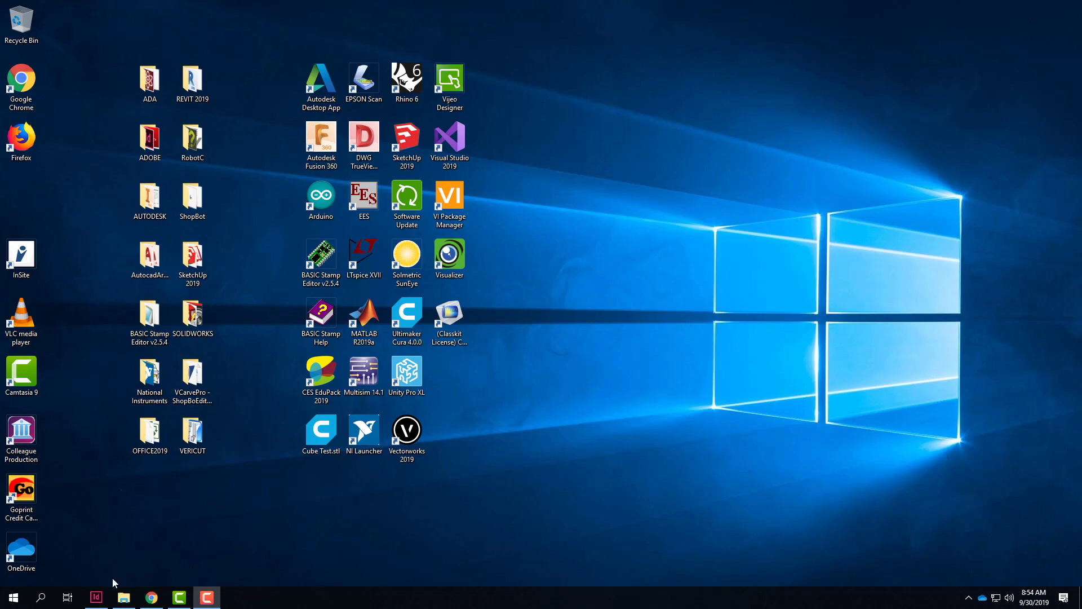
Step: Switch to InDesign and start a new Letter document with its units set to inches
left_click(96, 599)
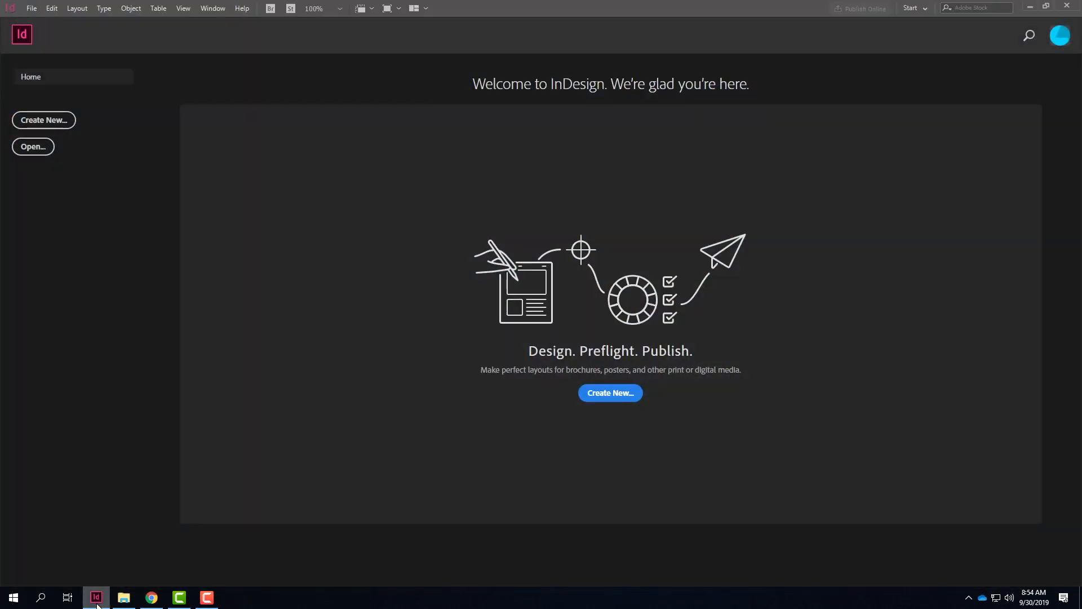
left_click(627, 397)
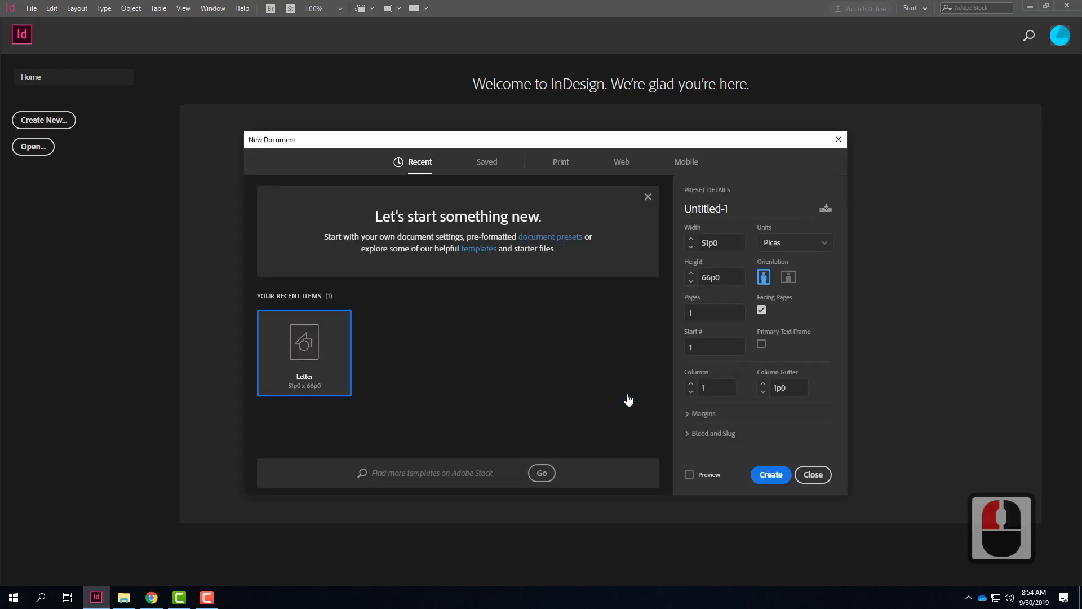
left_click(299, 351)
left_click(820, 244)
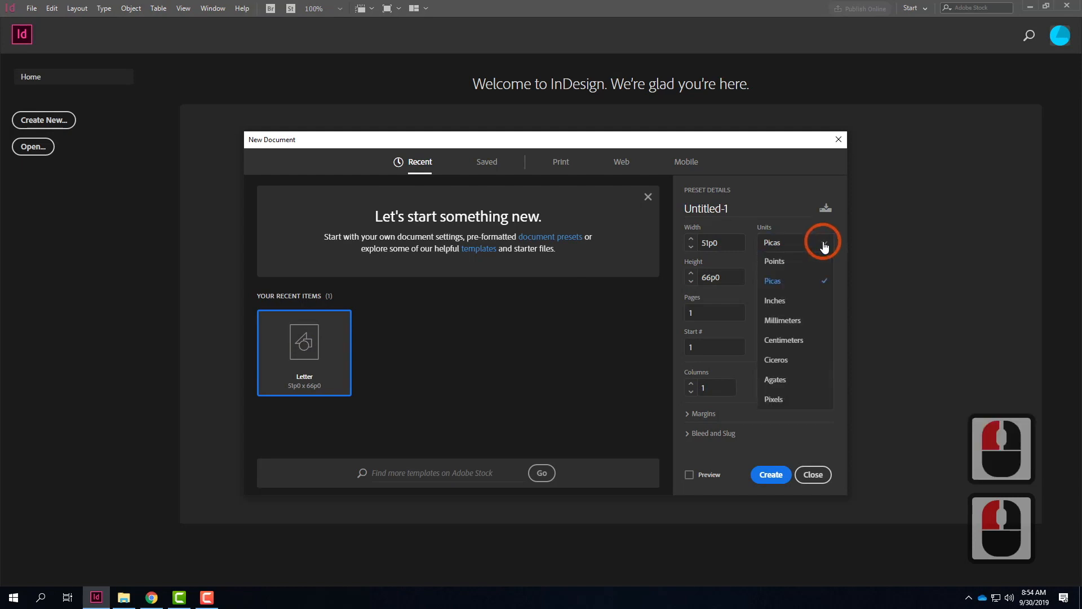
left_click(789, 304)
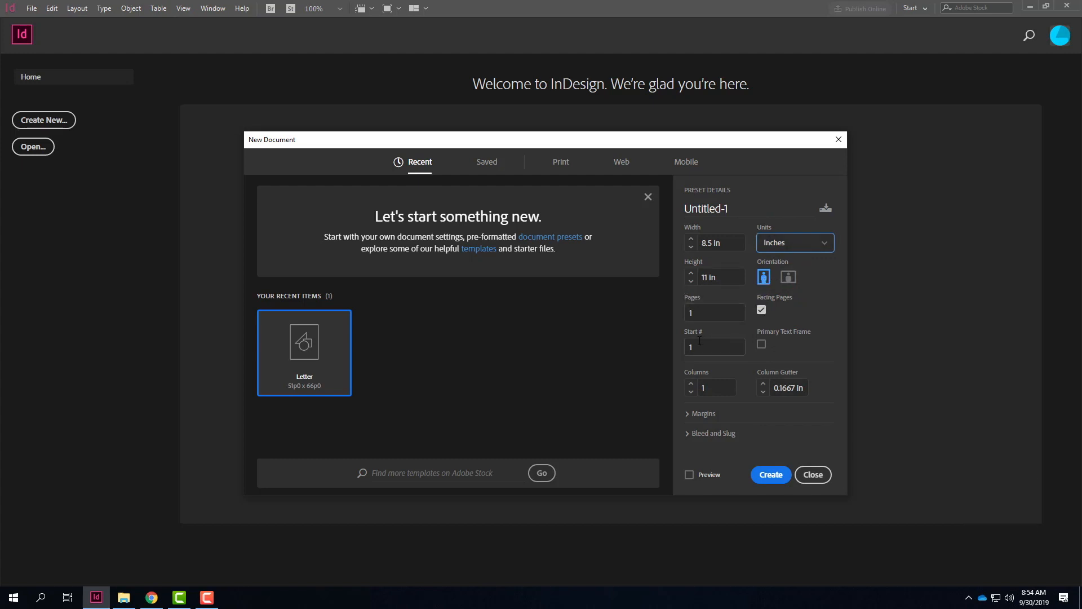
Step: Set all four page margins to 0 in, create the document and dismiss the welcome tour
left_click(688, 415)
left_click_drag(722, 394, 603, 391)
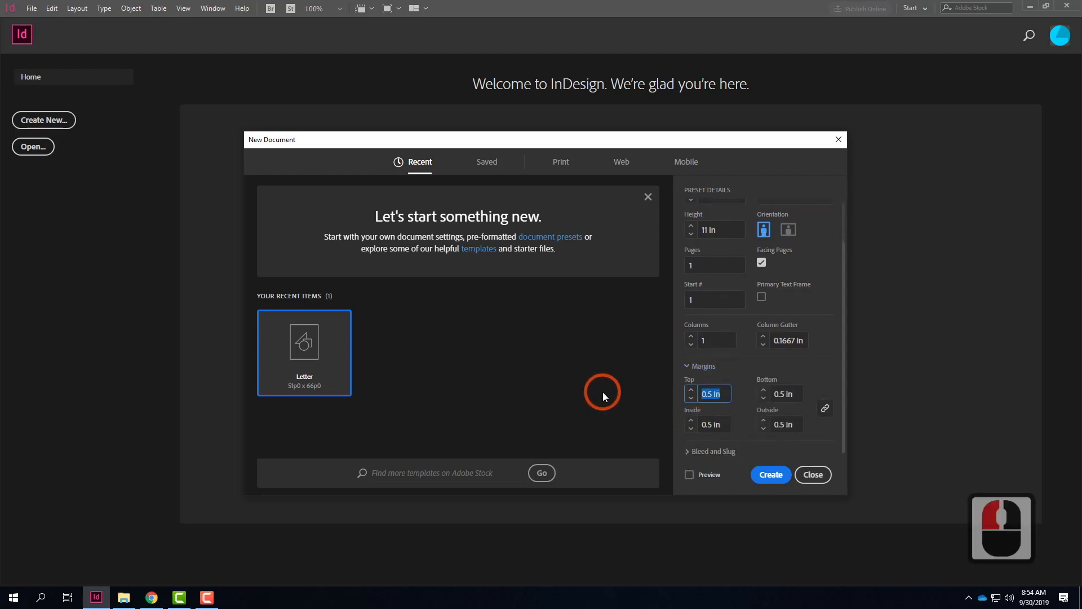
type("0")
key("Tab")
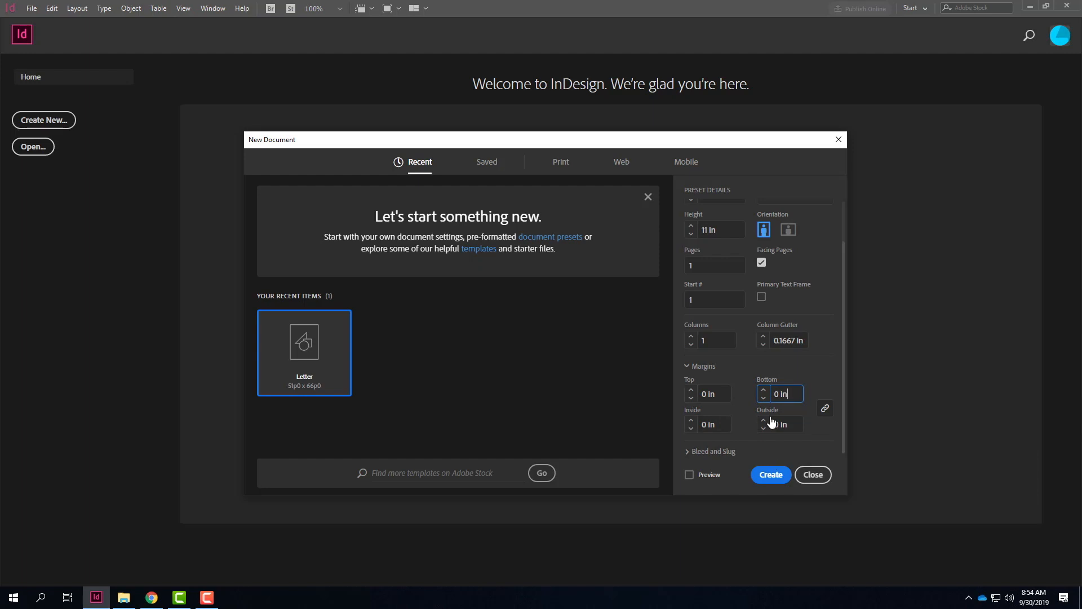
left_click(772, 475)
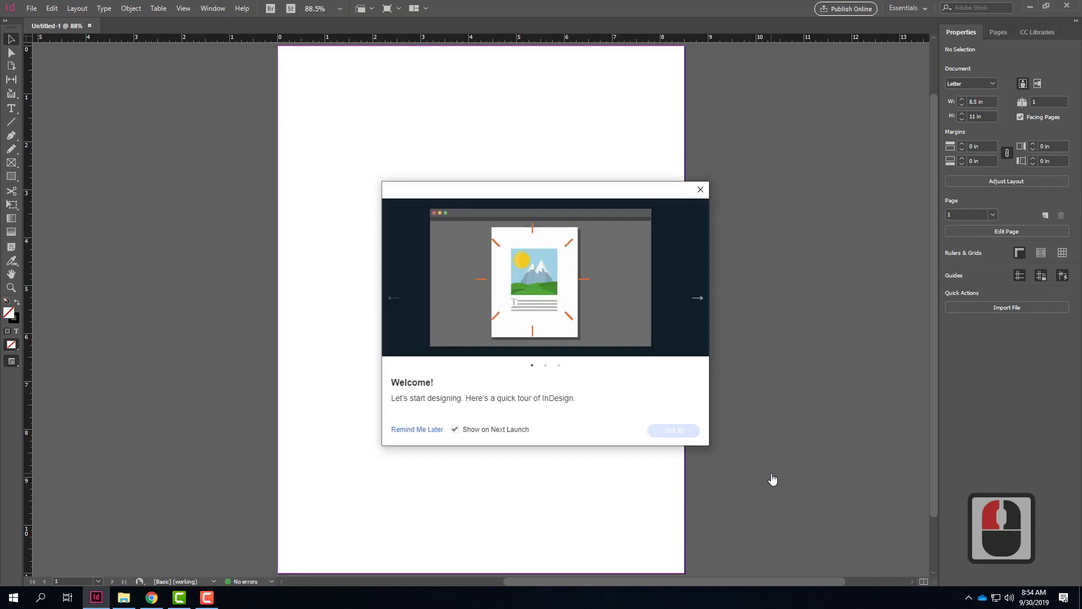
left_click(701, 186)
left_click(198, 283)
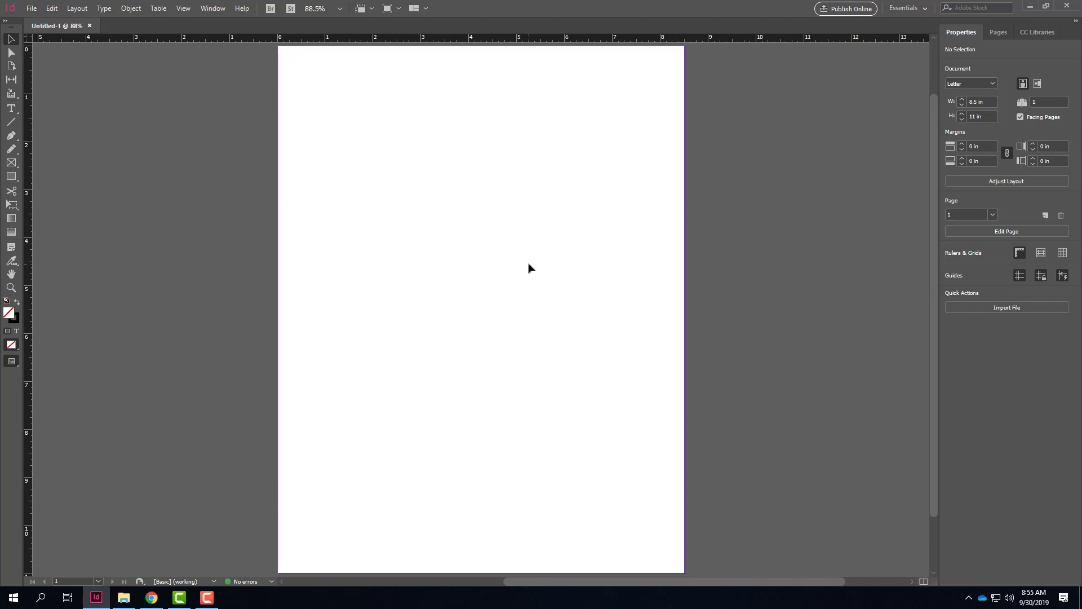
Step: Check which measurement unit the document rulers use
right_click(28, 39)
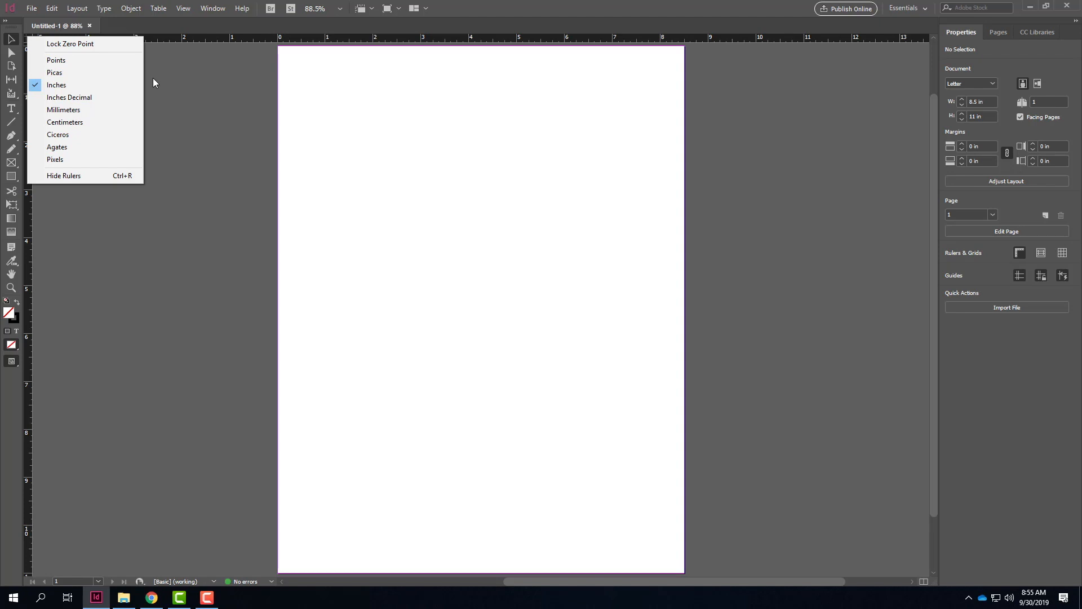
left_click(226, 75)
left_click(177, 138)
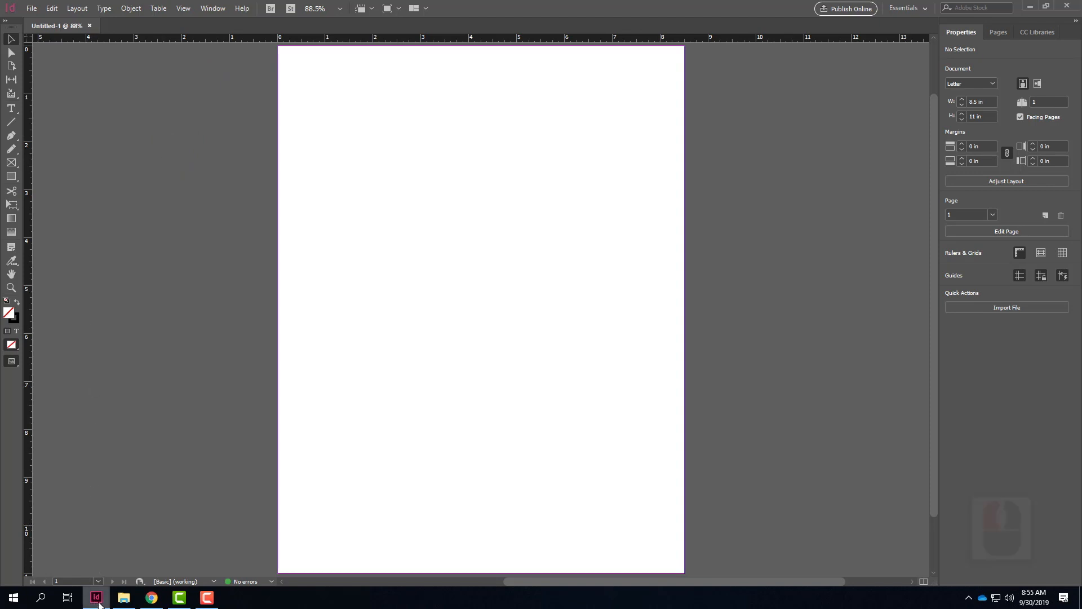
Step: Switch to Chrome and open the Digital Tools For Designers & Architects site in a new tab
mouse_move(96, 605)
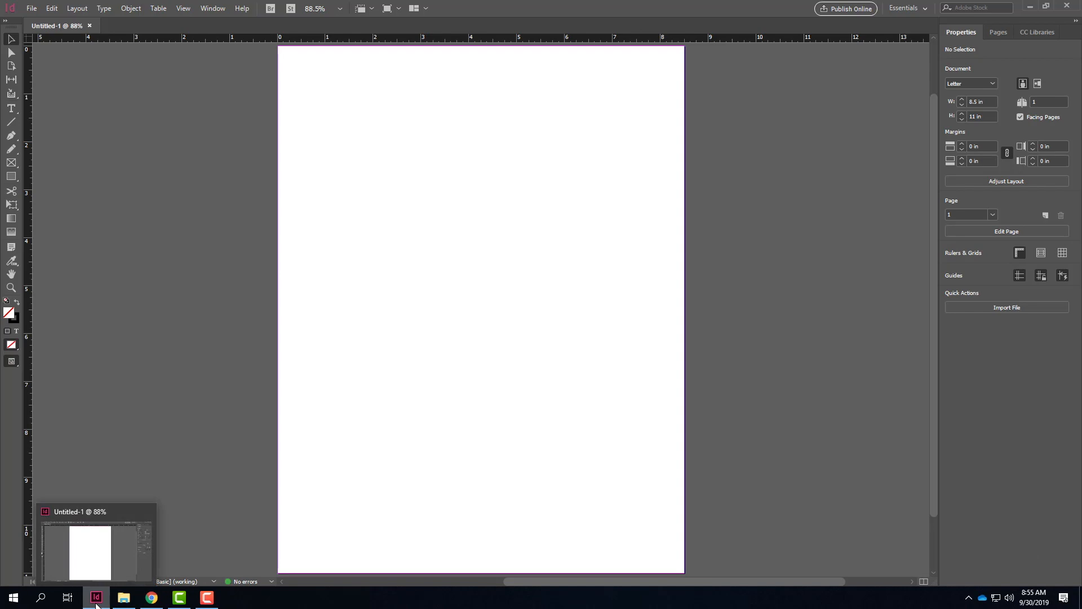
left_click(152, 597)
left_click(235, 271)
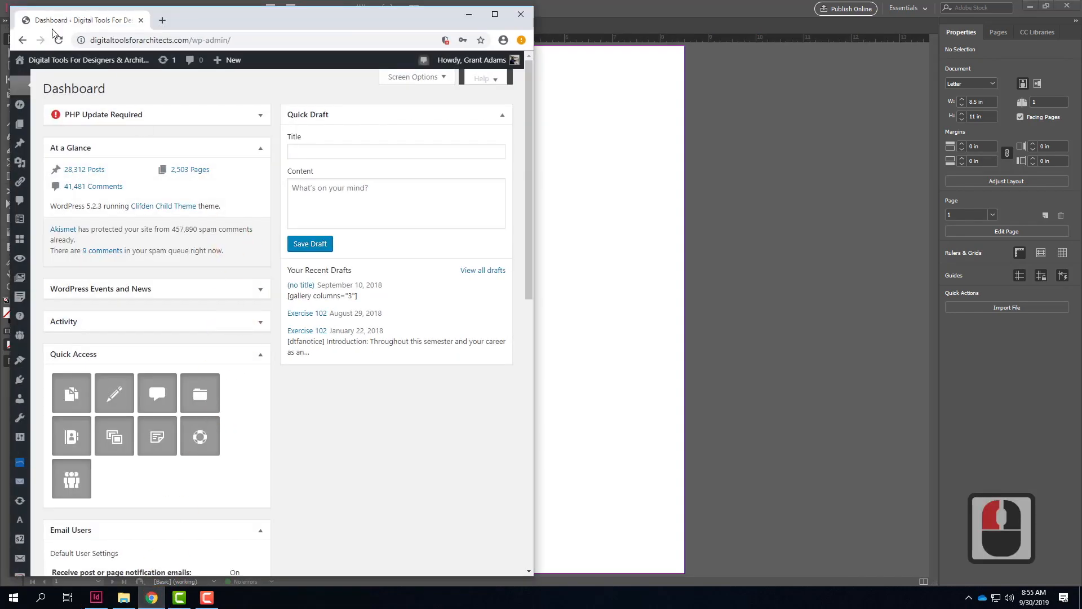
mouse_move(34, 60)
right_click(75, 83)
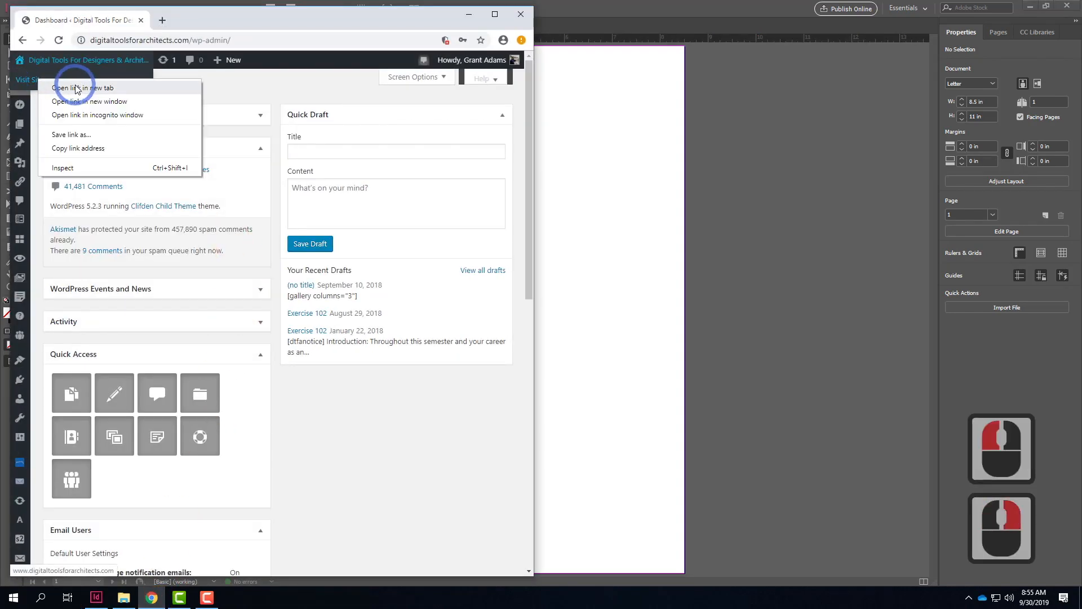
left_click(75, 88)
left_click(194, 21)
Step: Open the Exercise 110 page from the site's Fall 2019 exercises
mouse_move(238, 172)
mouse_move(231, 200)
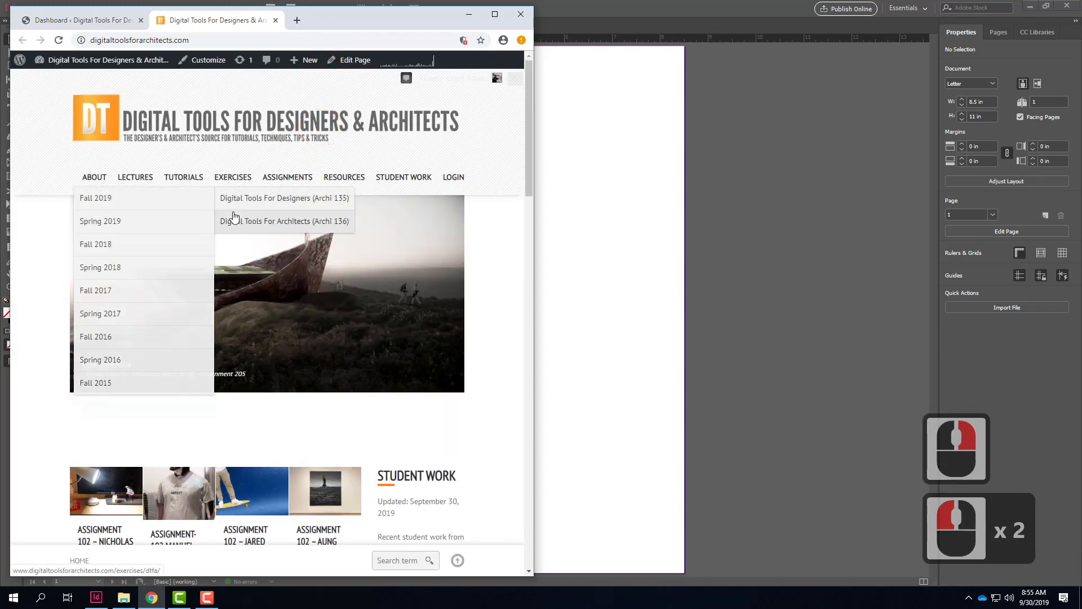
left_click(162, 207)
scroll(302, 353, "down", 5)
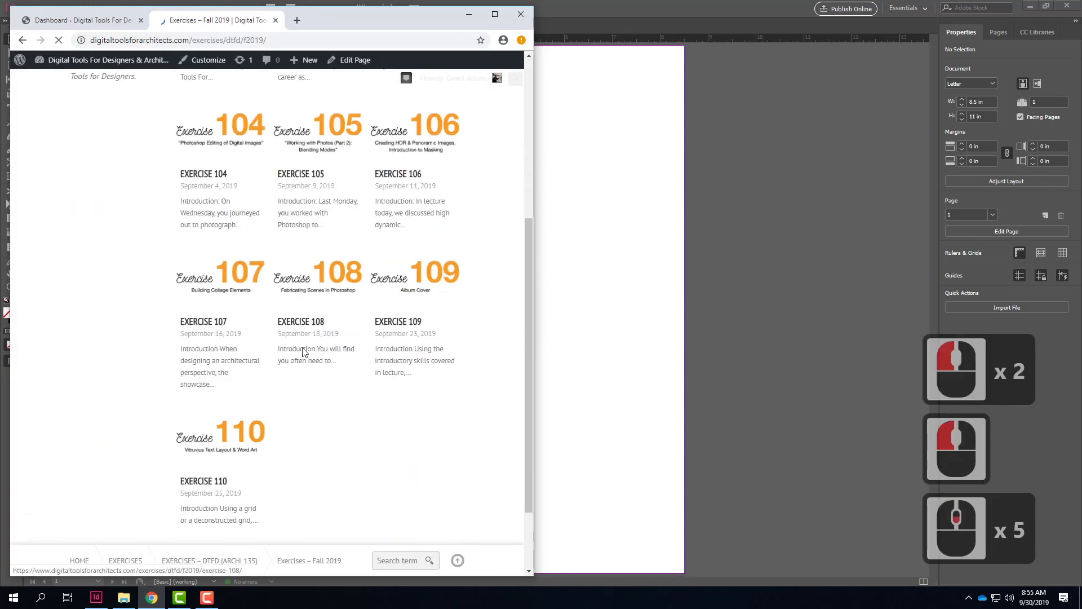
left_click(217, 411)
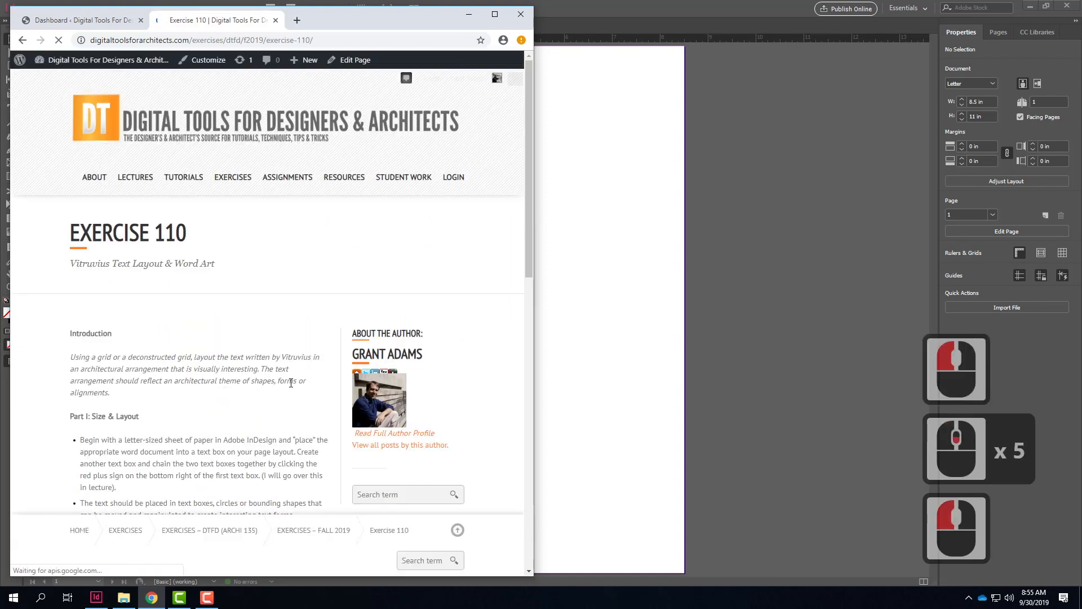
Step: Download the Word file of Vitruvius 10 Books on Architecture (Chapter 1) from the exercise page
scroll(291, 383, "down", 13)
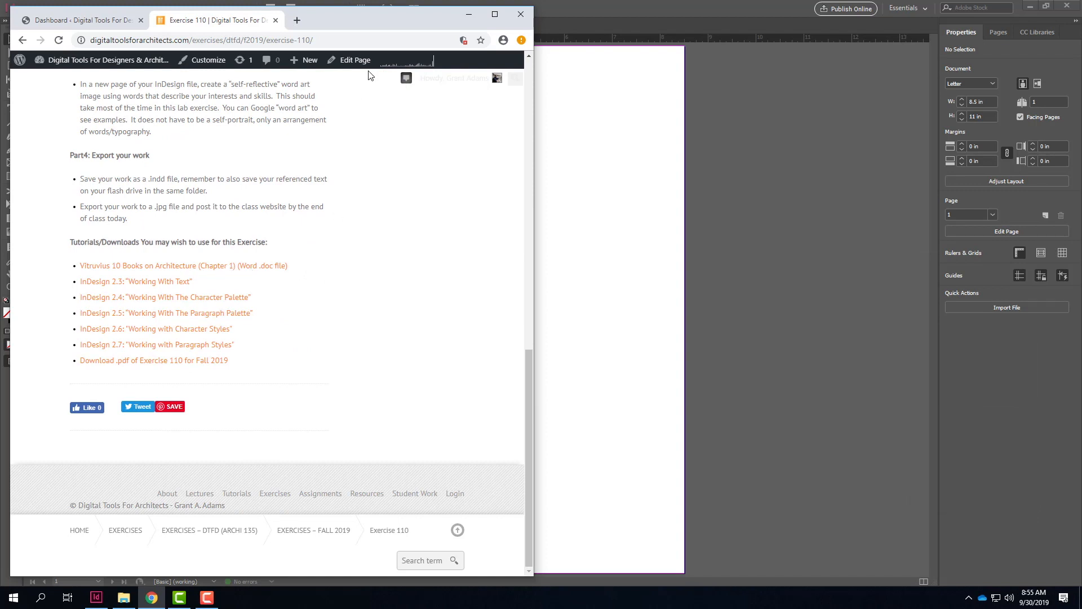
left_click(231, 274)
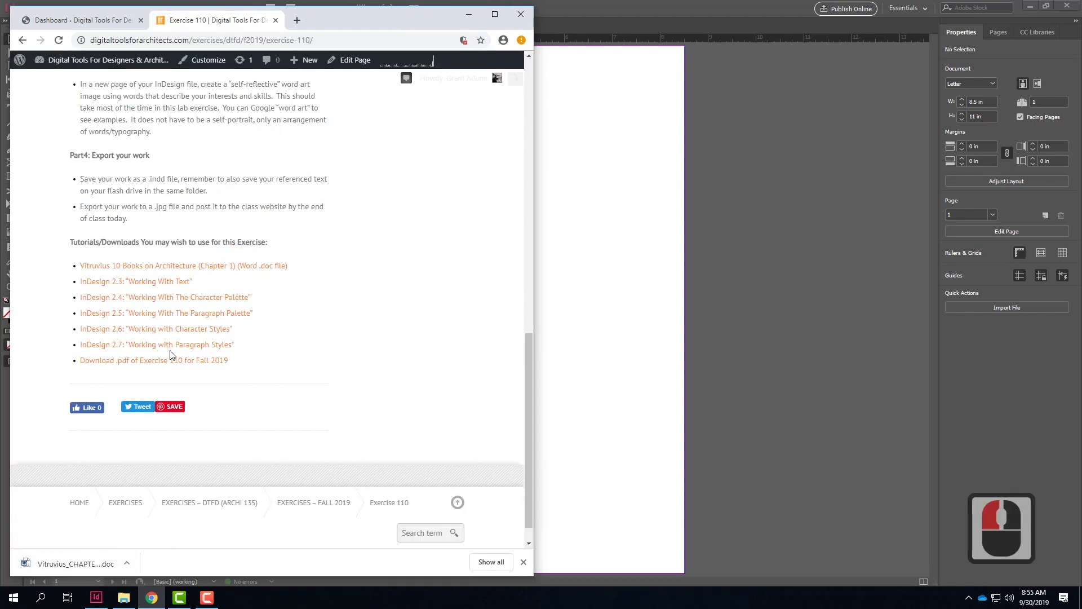
scroll(171, 356, "up", 16)
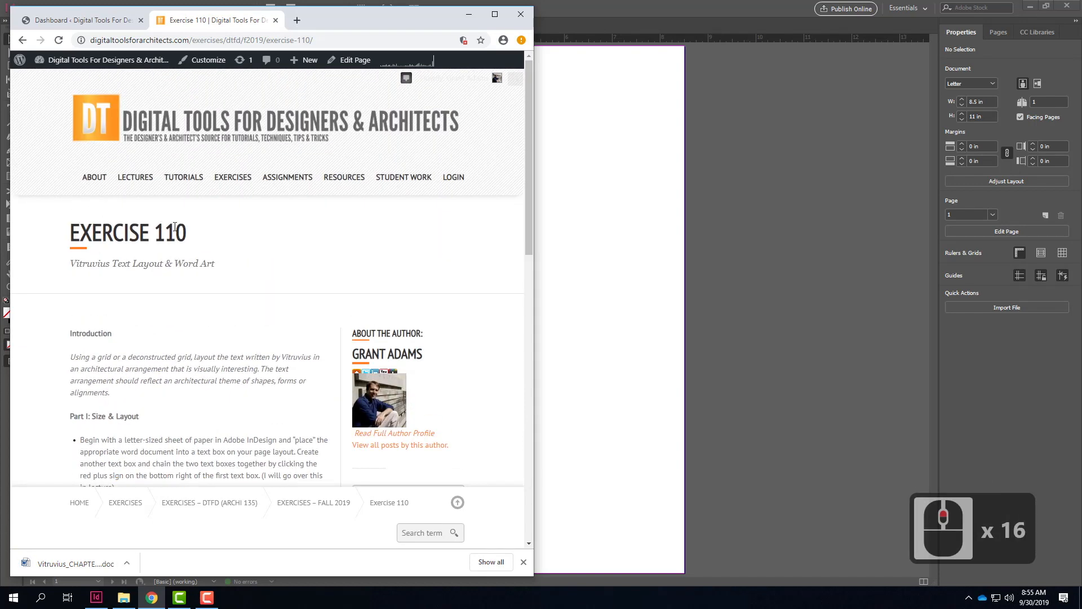
scroll(187, 227, "down", 17)
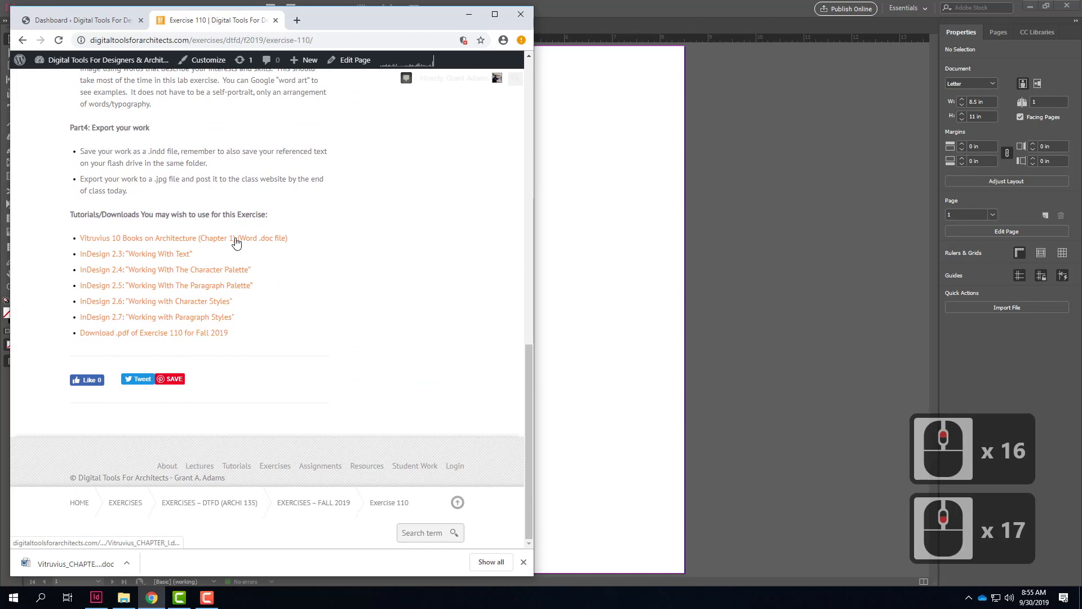
left_click(467, 14)
left_click(97, 599)
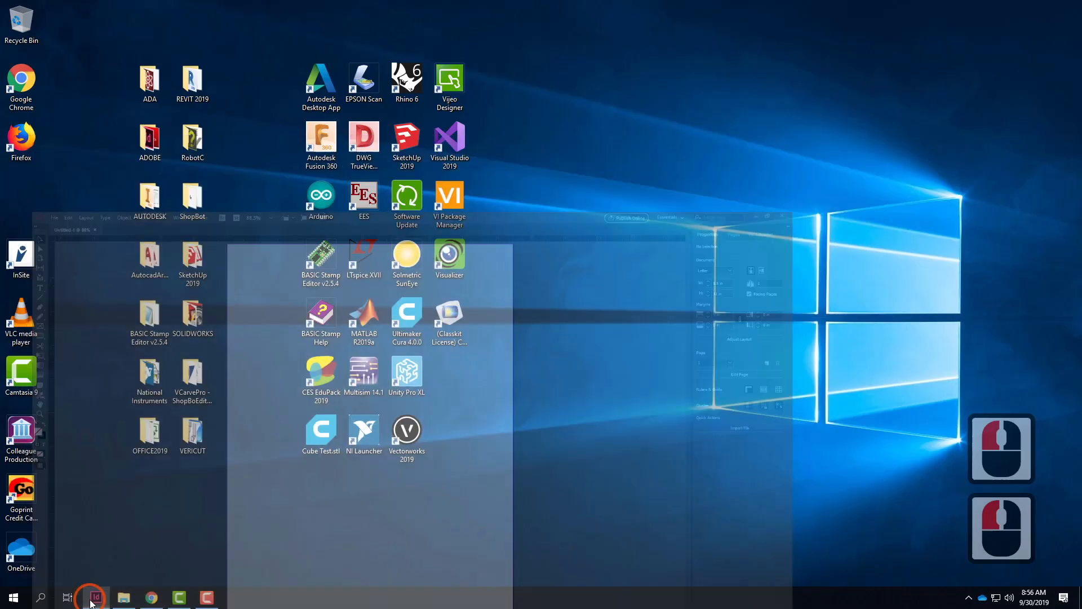
mouse_move(148, 598)
left_click(96, 527)
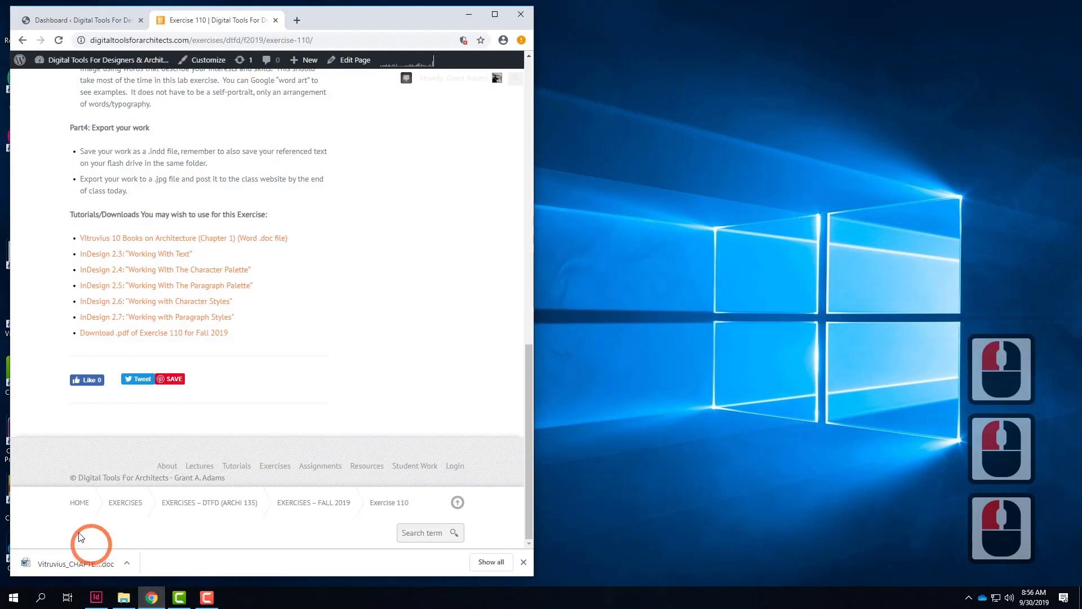
Step: Open the downloaded Vitruvius chapter in Word, look through its opening paragraphs and close it
left_click(64, 565)
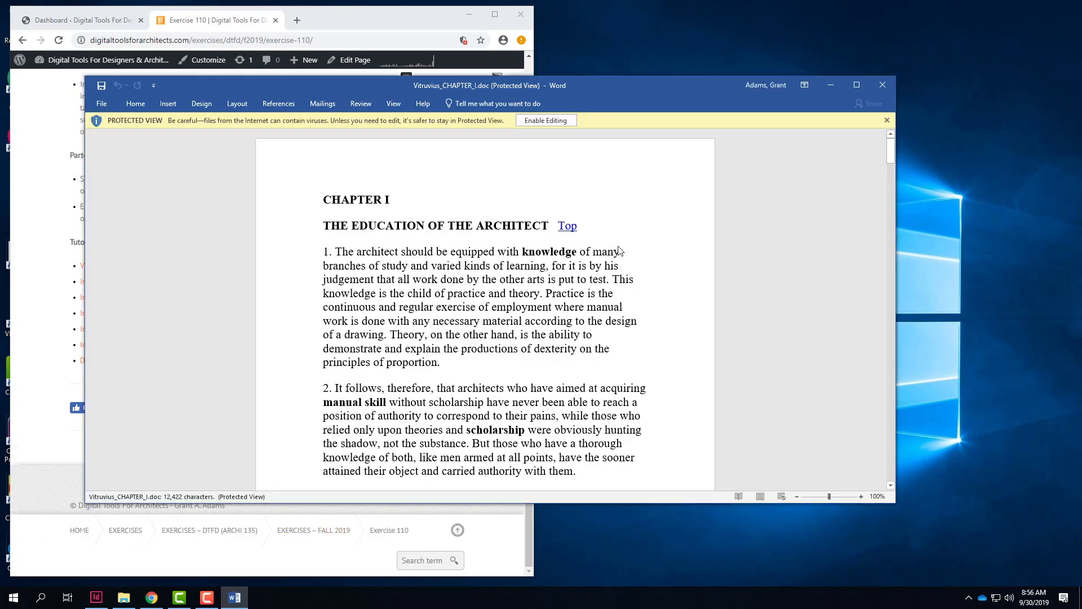
scroll(618, 249, "down", 5)
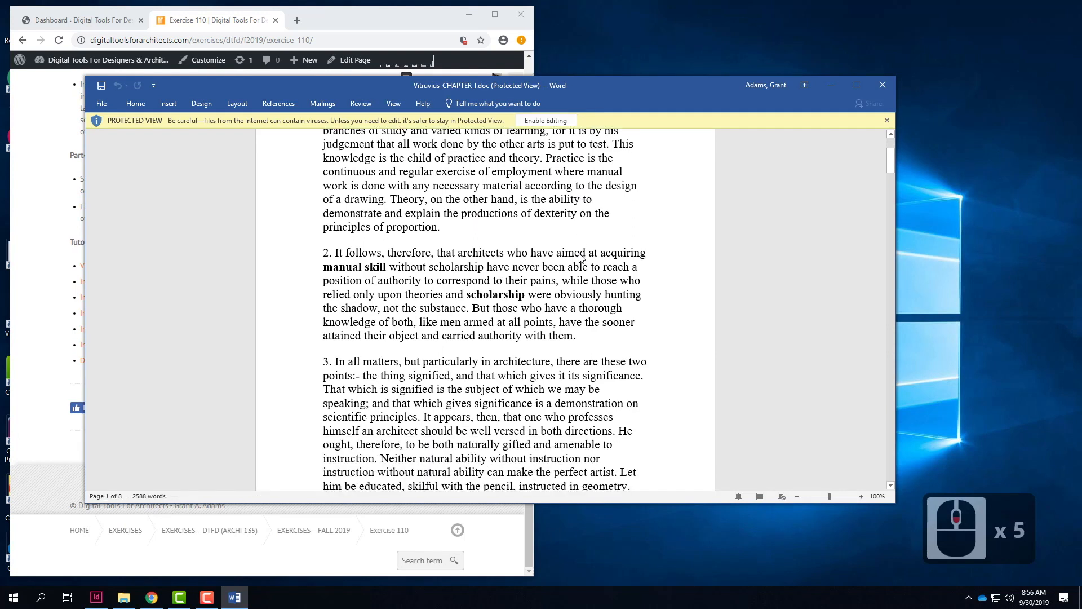
scroll(490, 263, "down", 4)
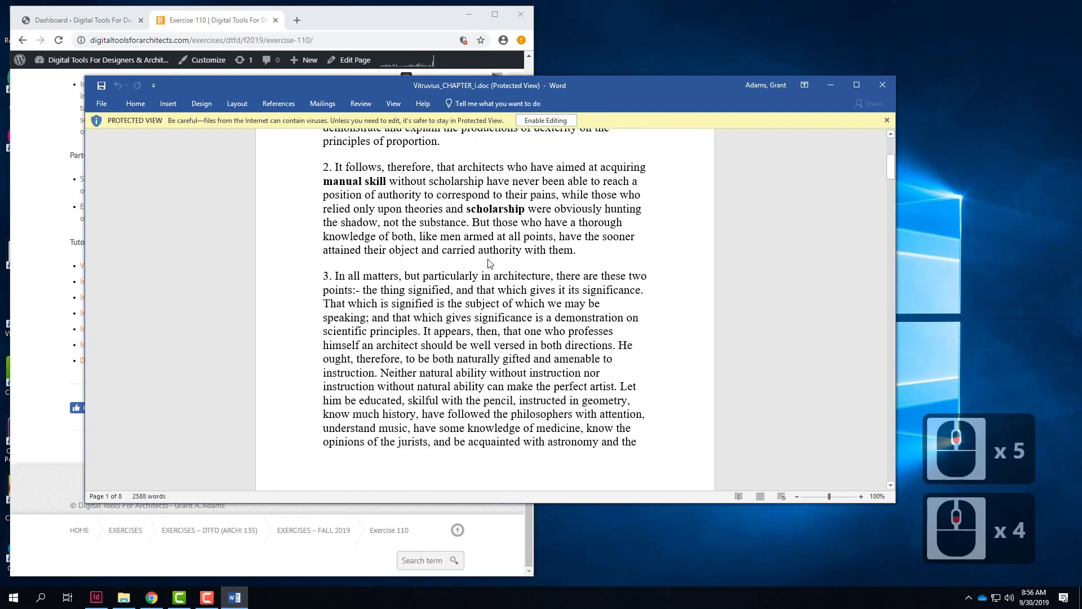
scroll(489, 263, "down", 3)
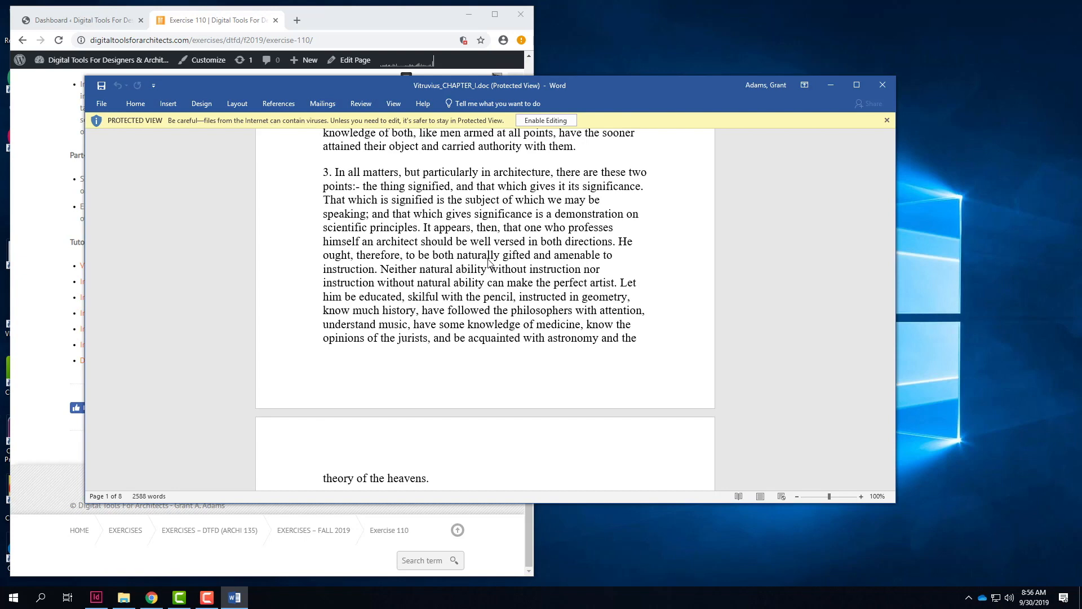
left_click(883, 85)
left_click(148, 121)
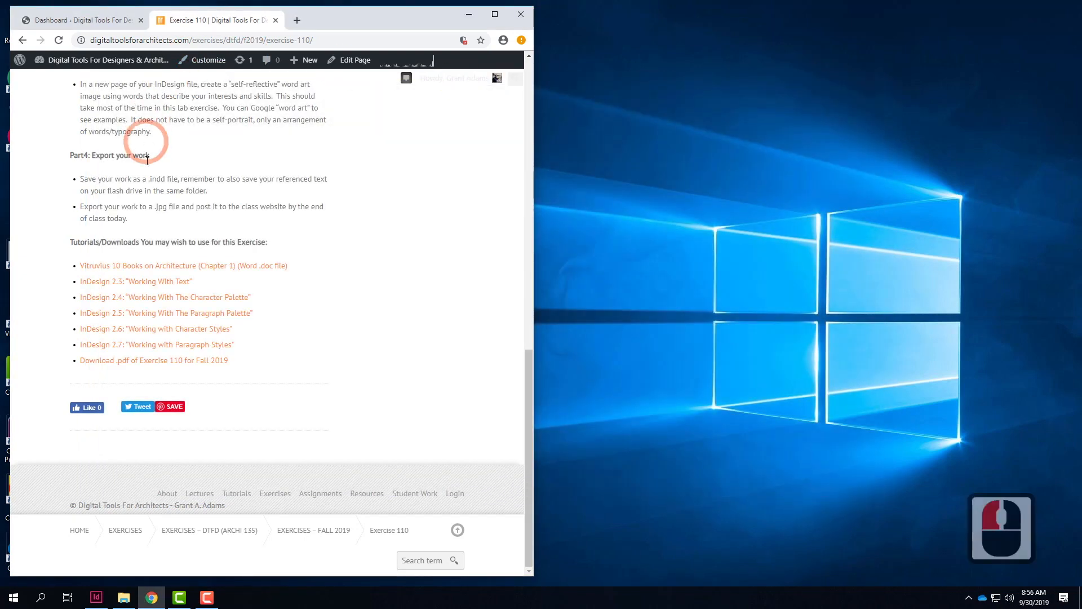
Step: Switch to File Explorer and browse the OneDrive through Live Demonstrations, Live - A135 Exercises and Ex110 to the Ex110 - Resources folder
left_click(127, 599)
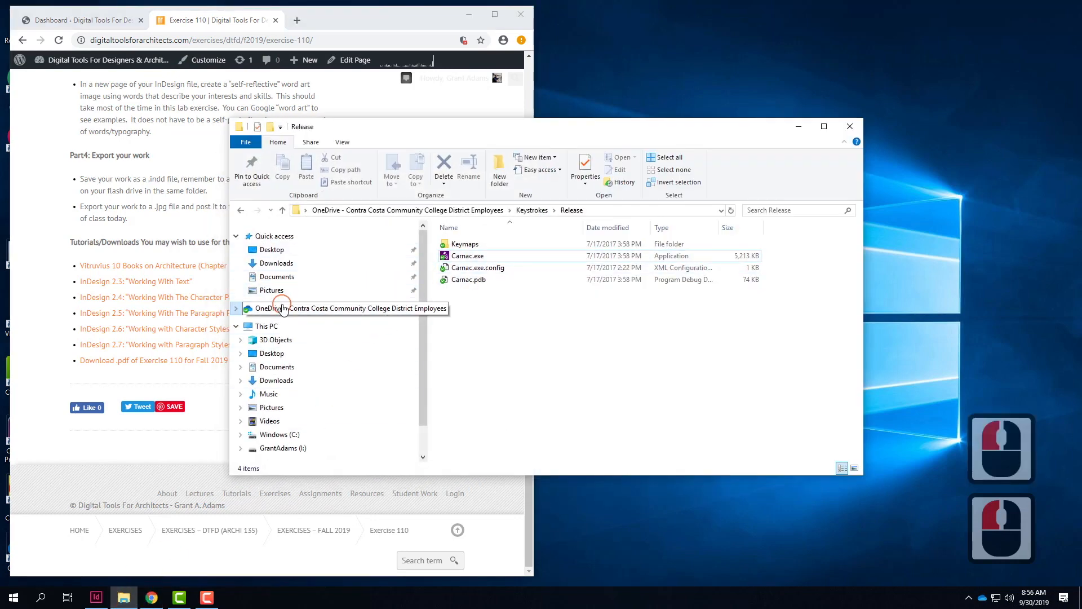
left_click(450, 210)
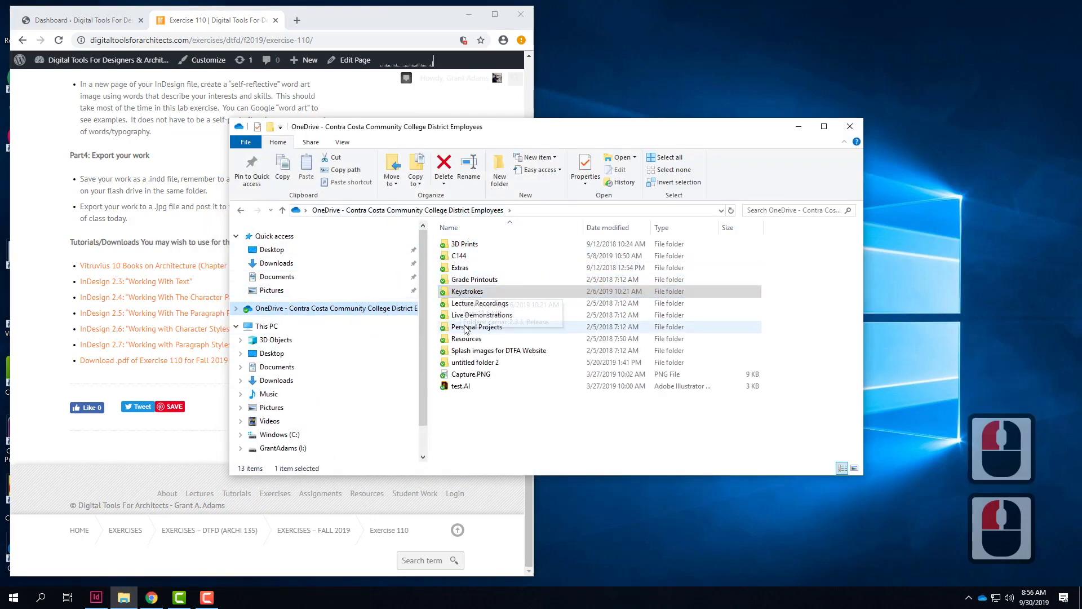
double_click(474, 315)
left_click(471, 245)
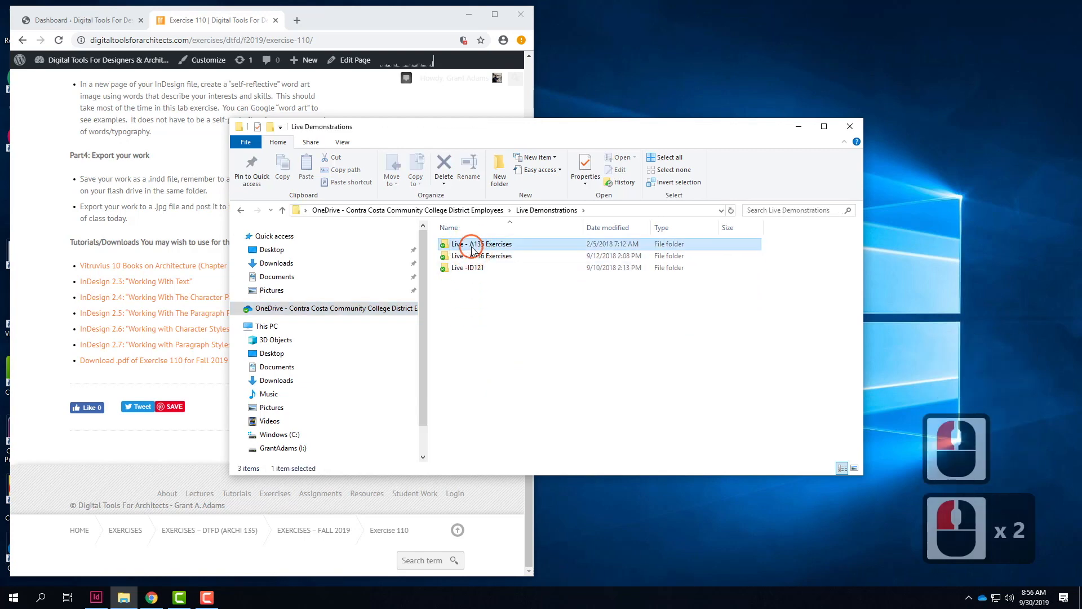
double_click(471, 247)
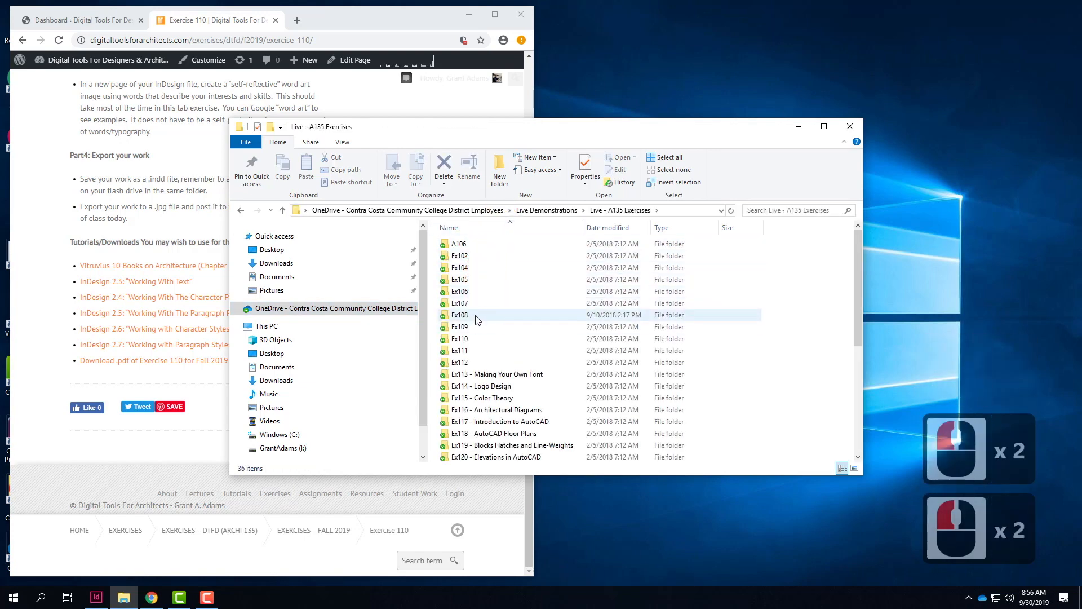
double_click(473, 338)
double_click(480, 248)
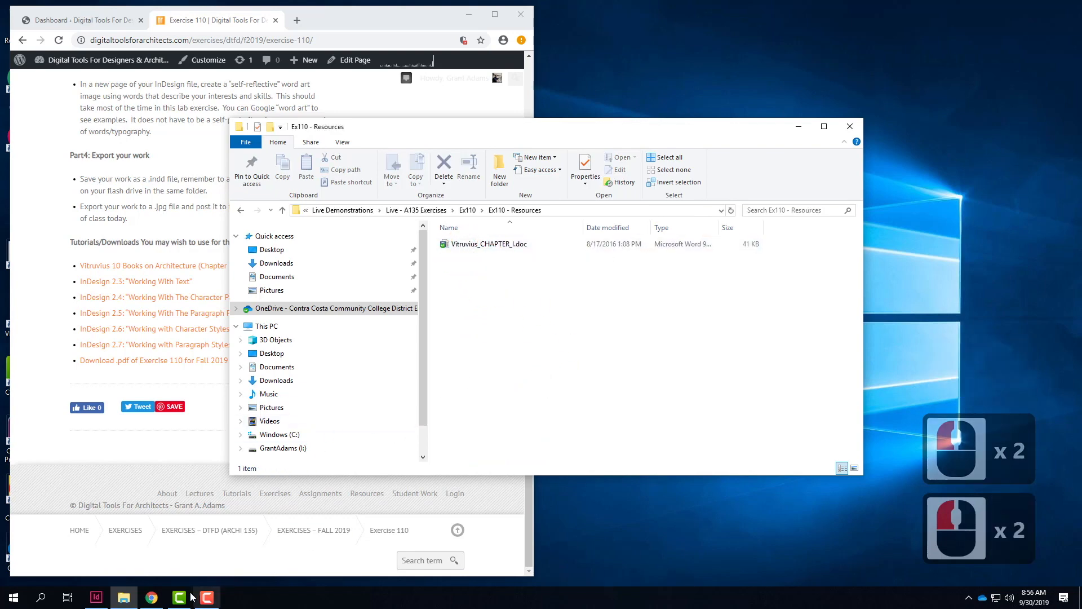
Step: Switch to InDesign and change the workspace from Essentials to Typography
left_click(94, 601)
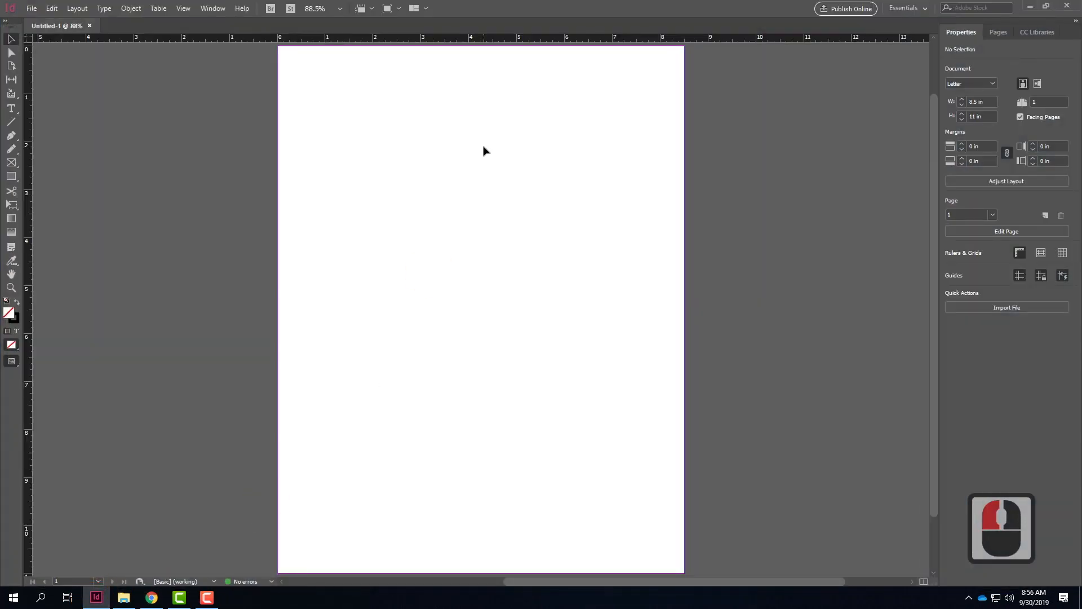
left_click(925, 9)
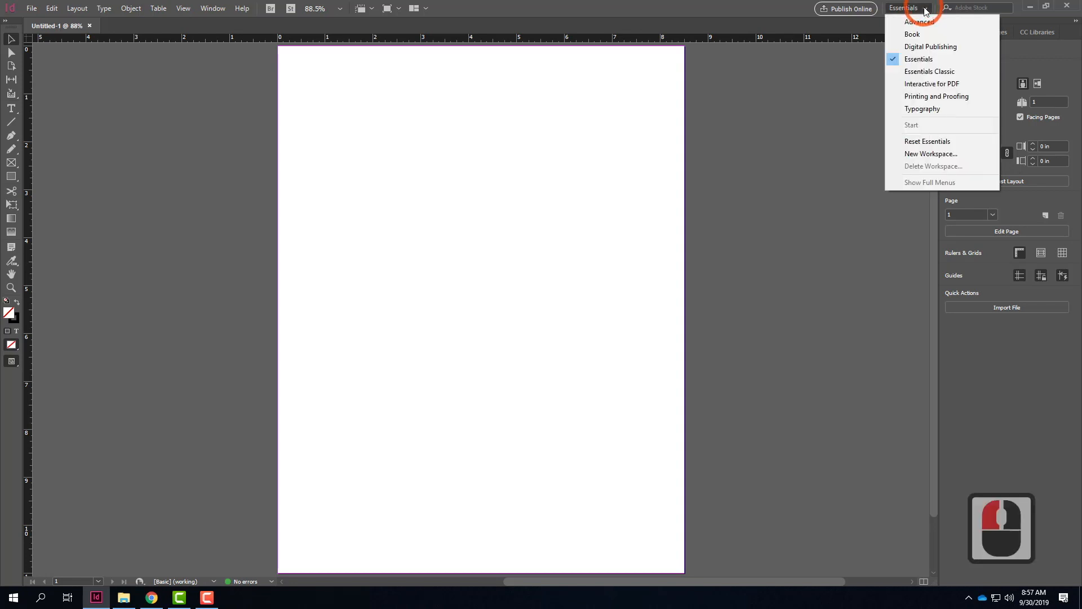
left_click(921, 109)
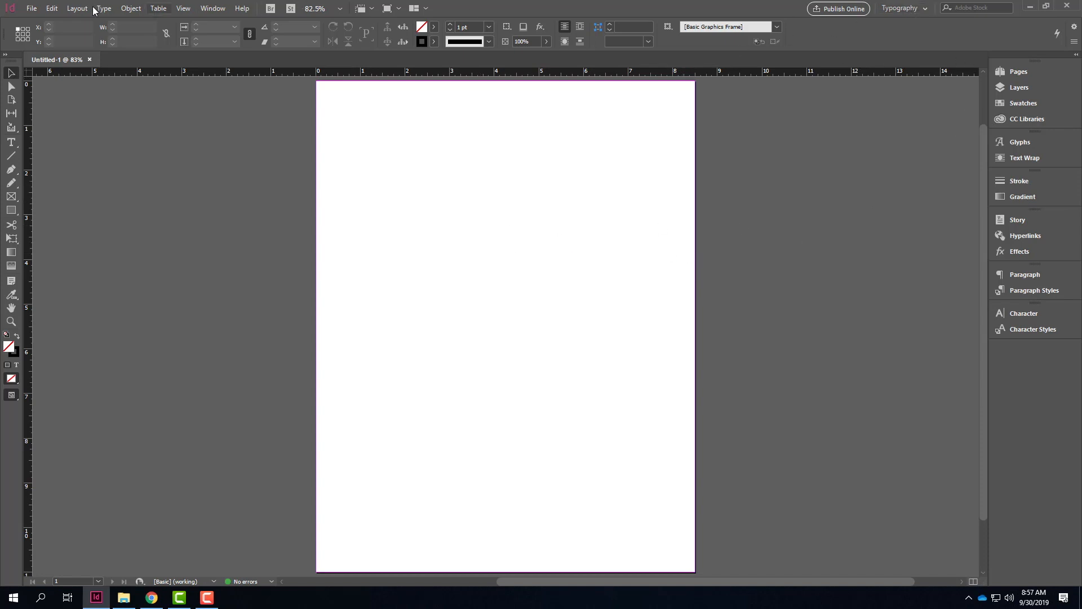
Step: Draw a text frame about 4.06 by 7.54 in on the page and a rectangle frame about 3.375 by 7.54 in to its right
left_click(13, 144)
left_click_drag(330, 96, 511, 432)
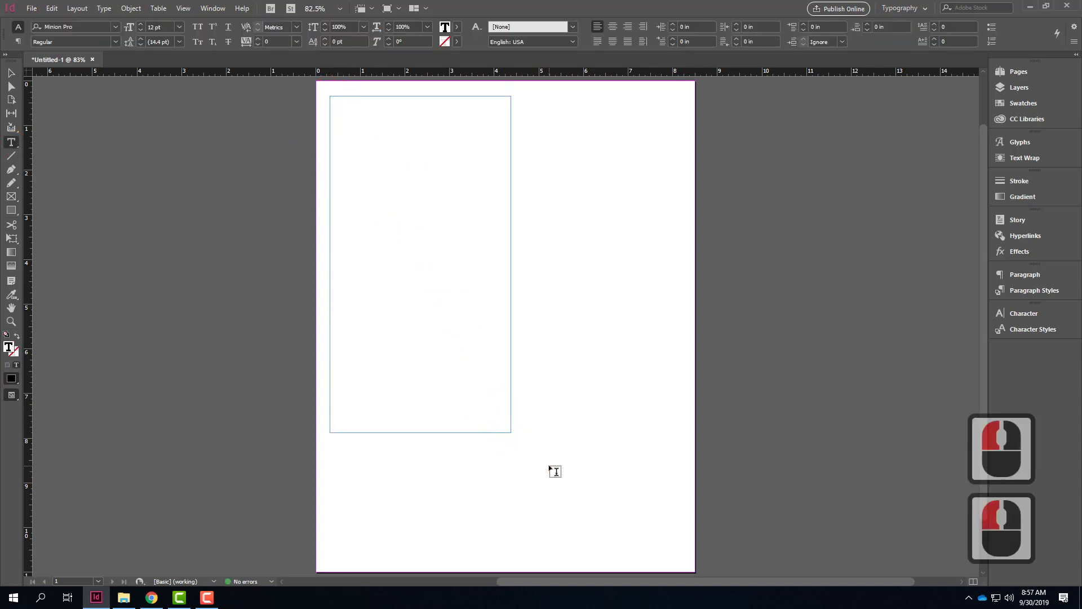
left_click(11, 196)
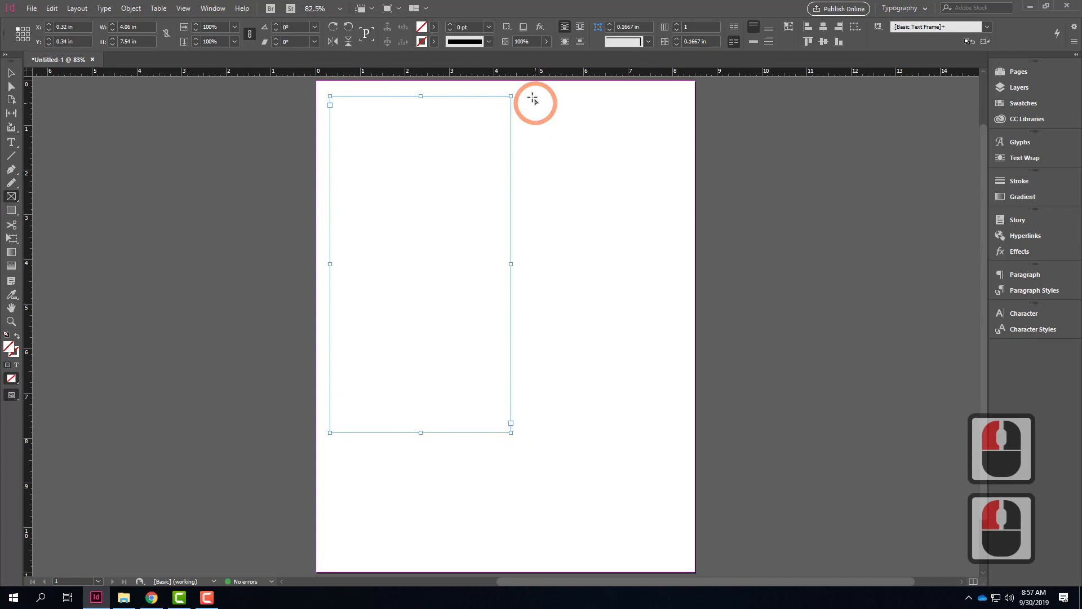
left_click_drag(529, 96, 678, 432)
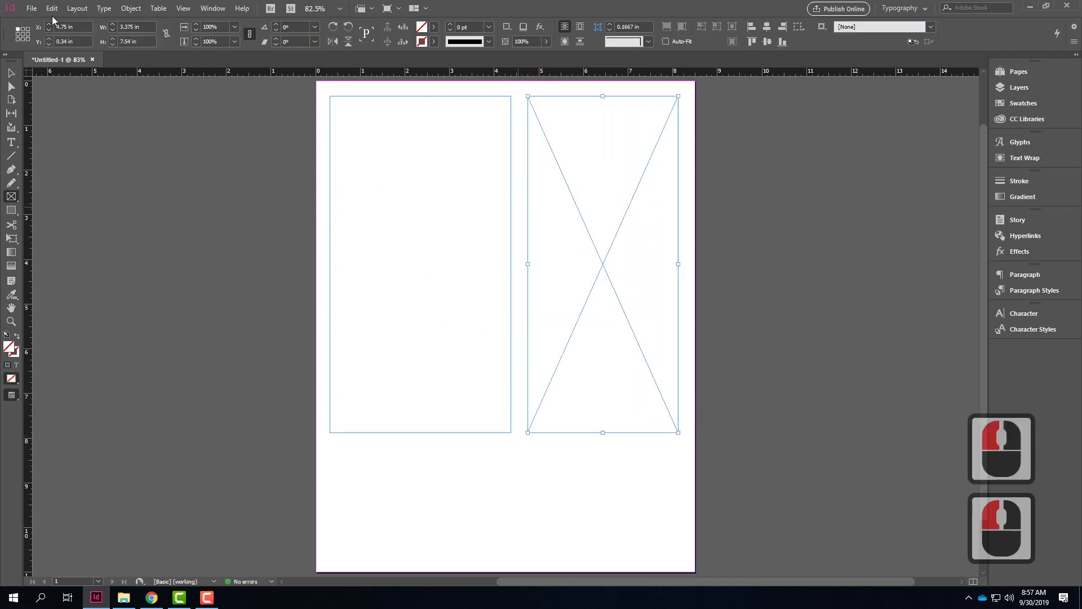
left_click(9, 74)
left_click(123, 149)
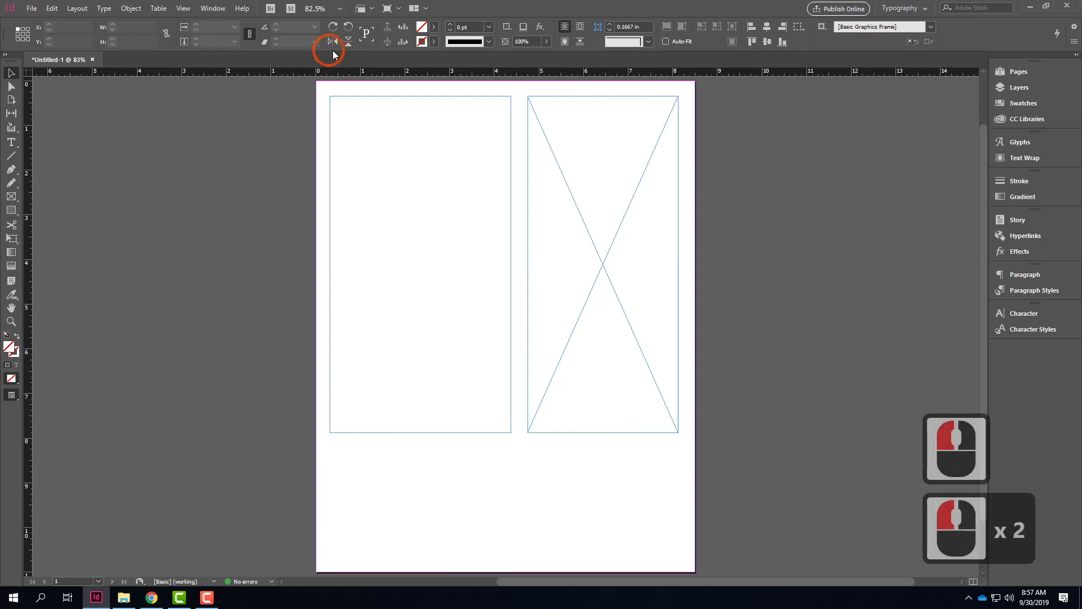
Step: Select the text frame and the rectangle frame in turn to compare them, and clear the selection
left_click(356, 105)
left_click(419, 176)
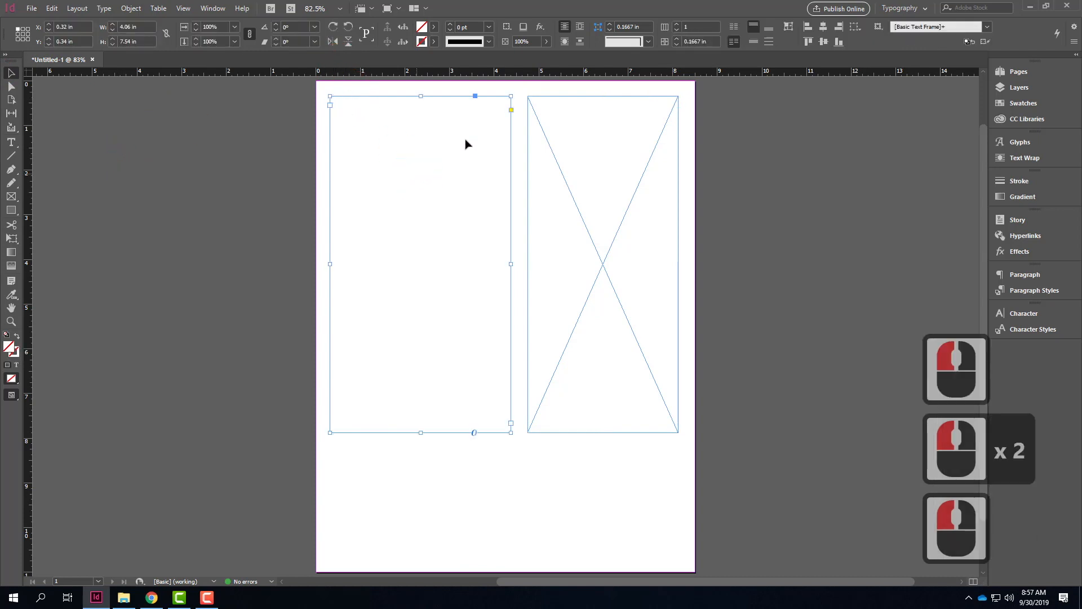
left_click(629, 121)
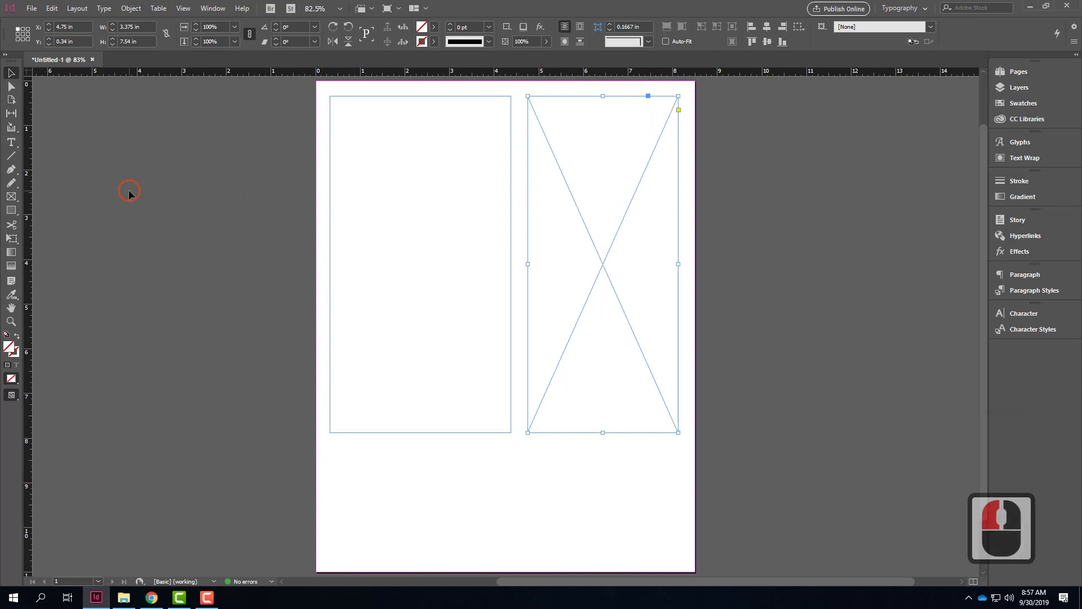
left_click_drag(129, 194, 140, 110)
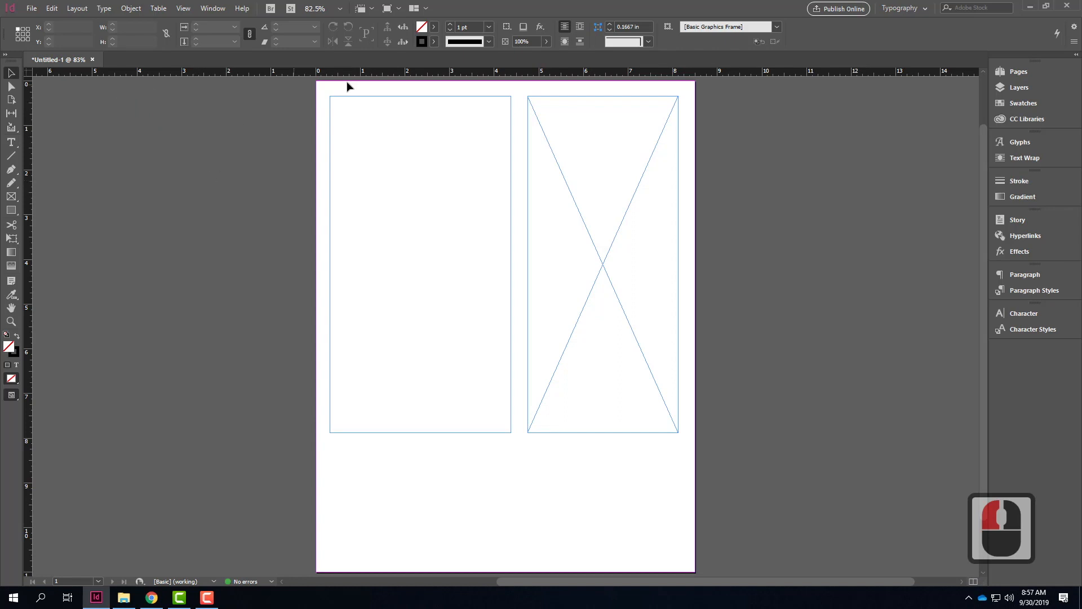
Step: Place Vitruvius_CHAPTER_I.doc from the OneDrive's Ex110 - Resources folder into the text frame and dismiss the missing fonts notice
left_click(351, 98)
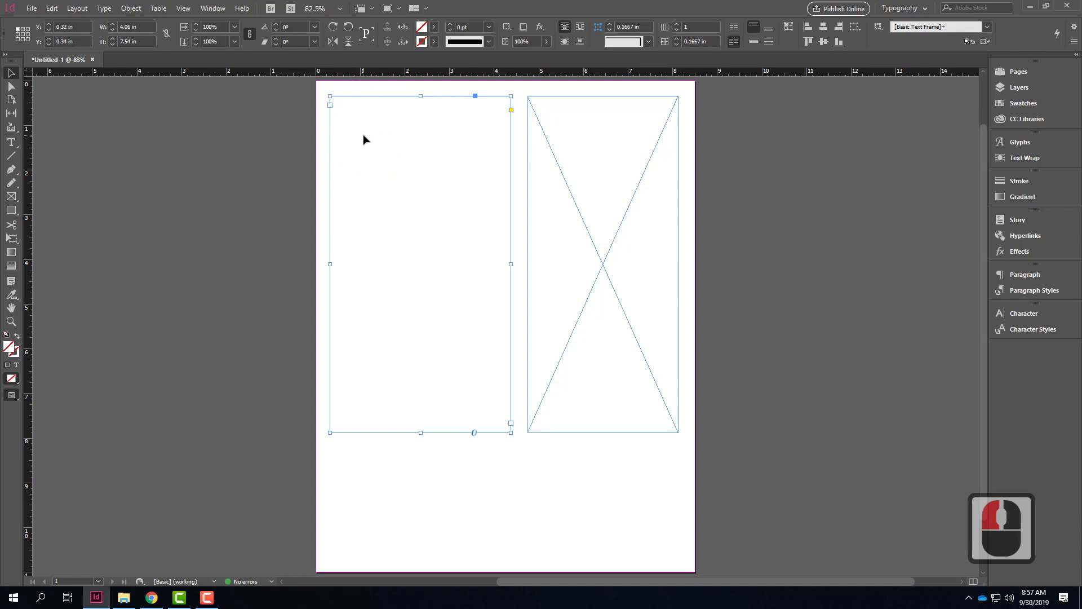
left_click(32, 9)
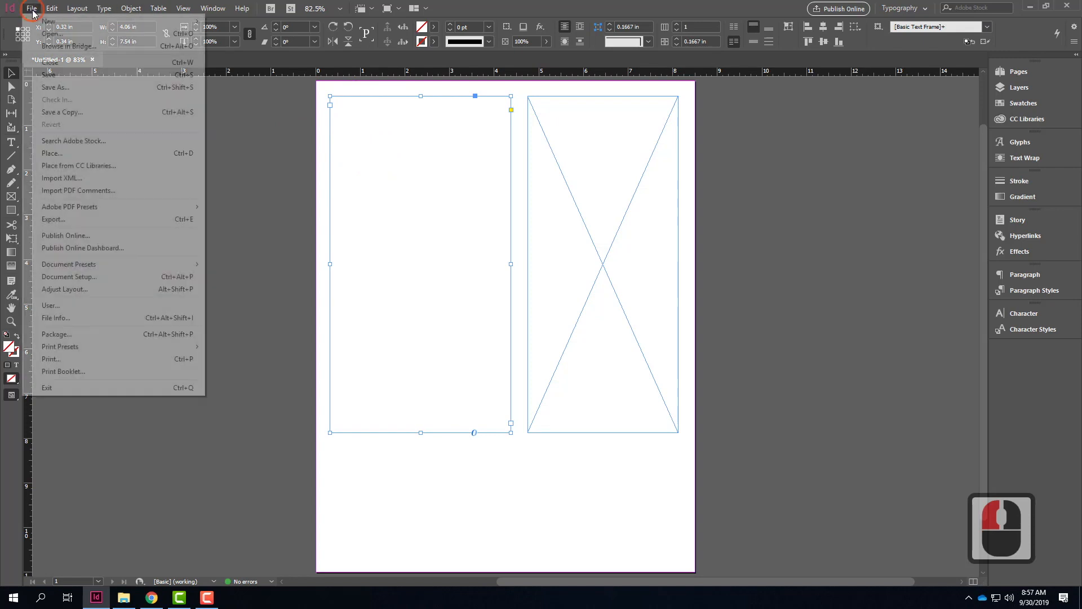
left_click(67, 155)
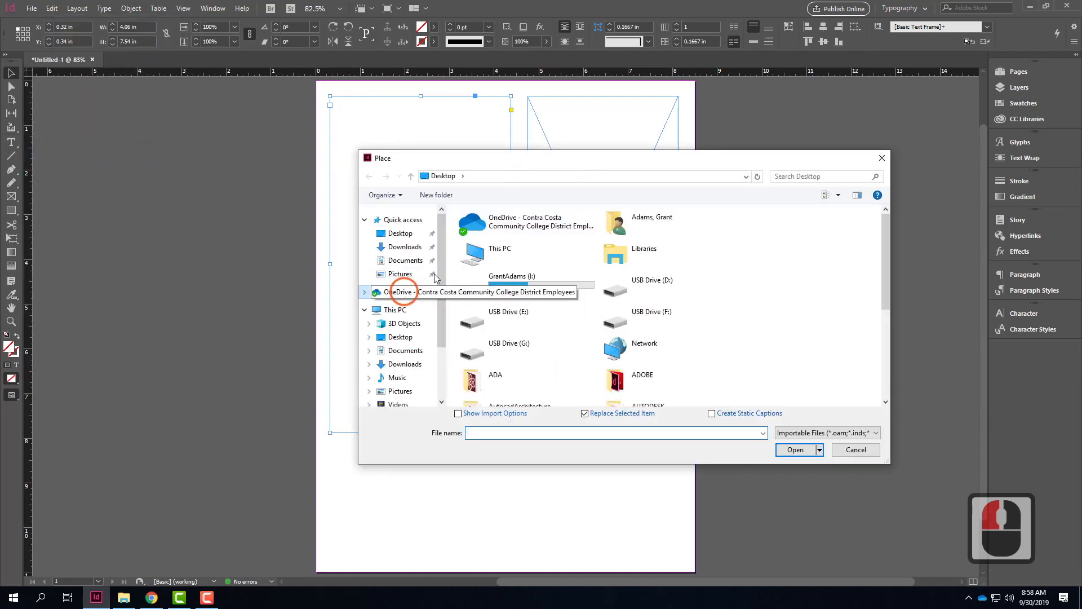
left_click(397, 291)
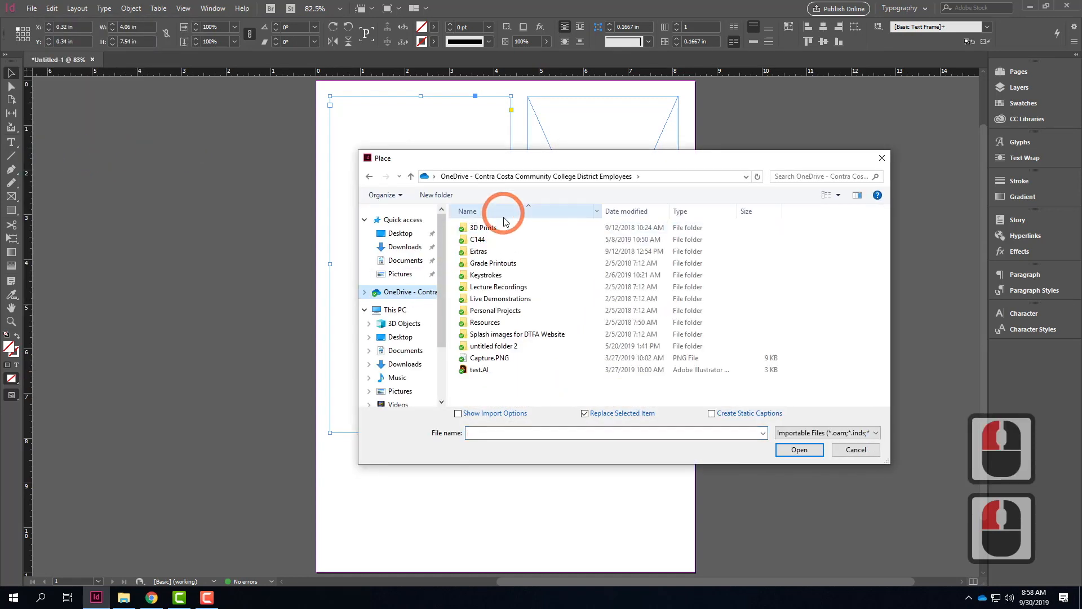
double_click(488, 300)
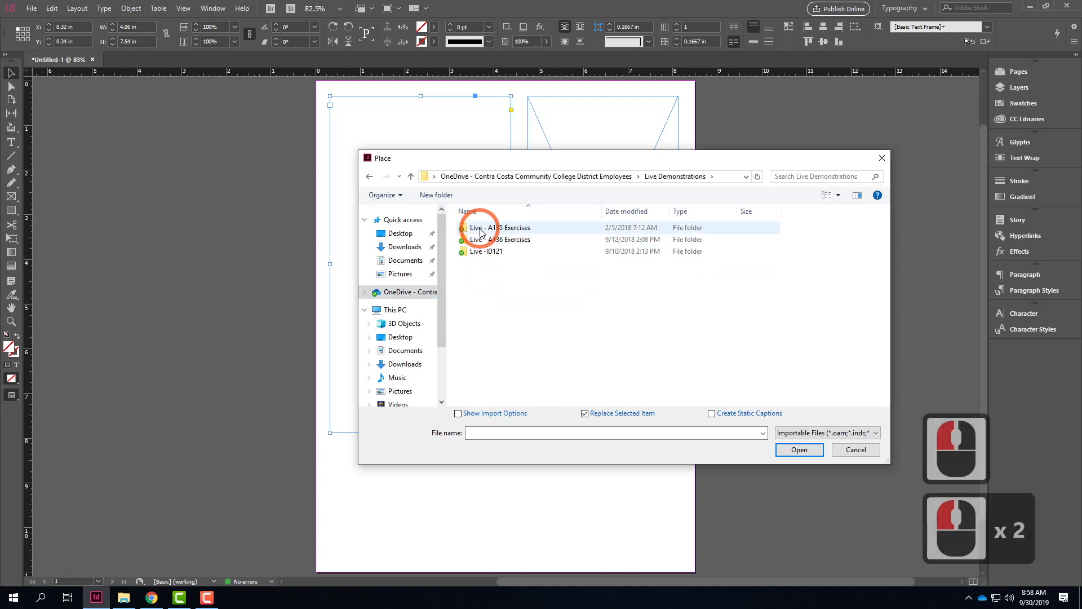
double_click(480, 232)
left_click(485, 323)
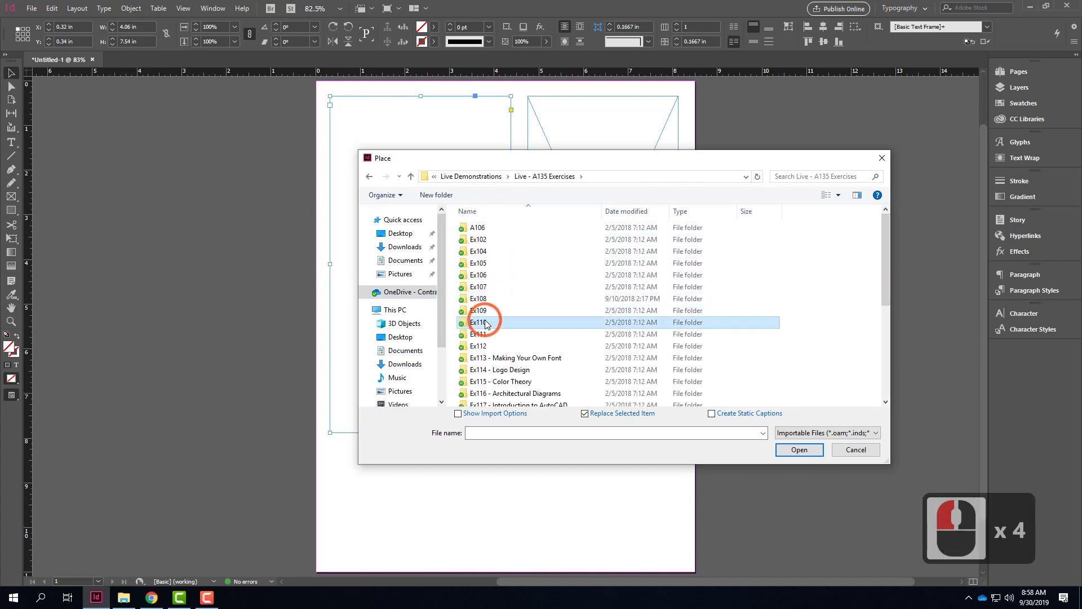
double_click(485, 323)
double_click(480, 227)
left_click(483, 228)
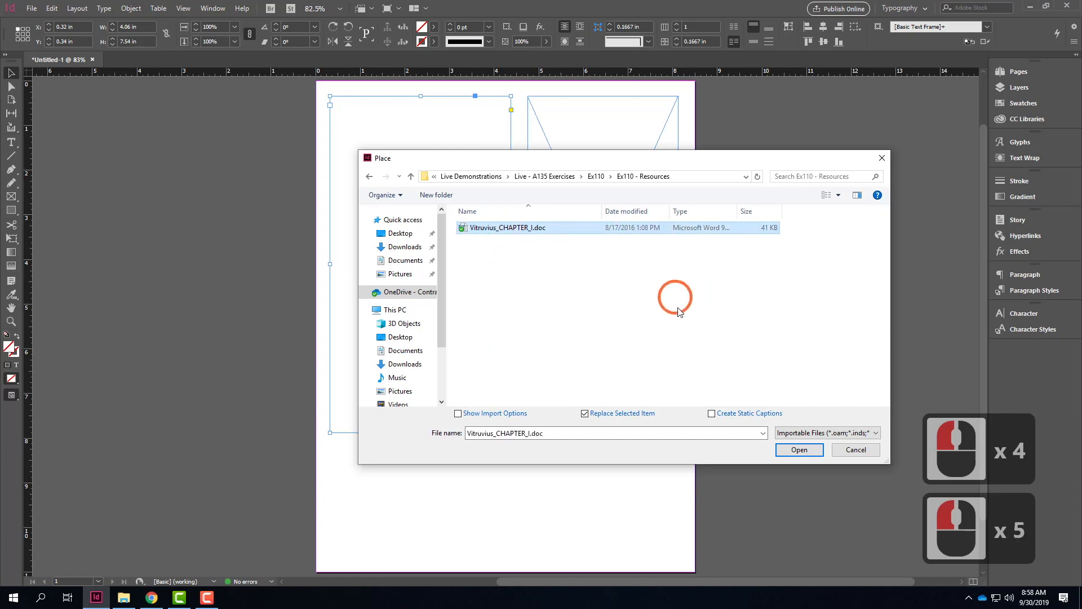
left_click(799, 449)
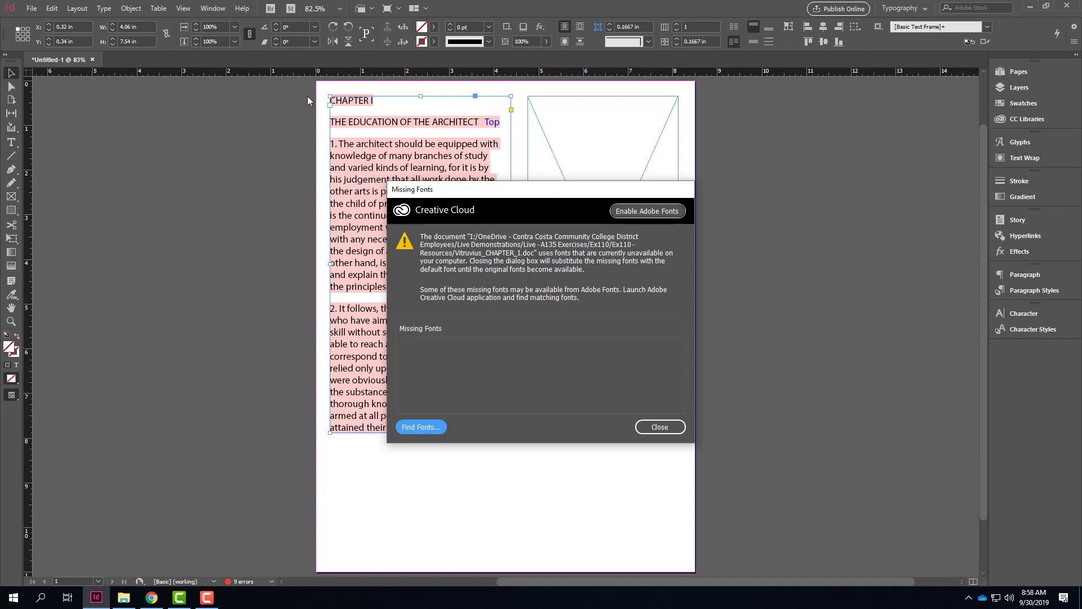
left_click(659, 426)
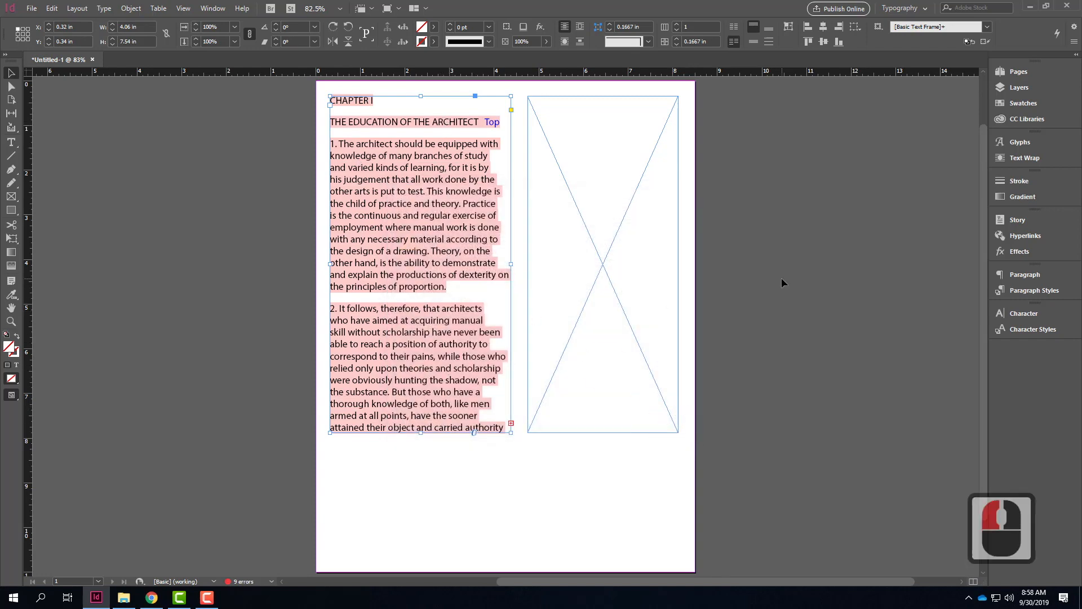
Step: Place Vitruvius_CHAPTER_I.doc into the rectangle frame as well and dismiss the missing fonts notice
left_click(739, 235)
left_click(543, 109)
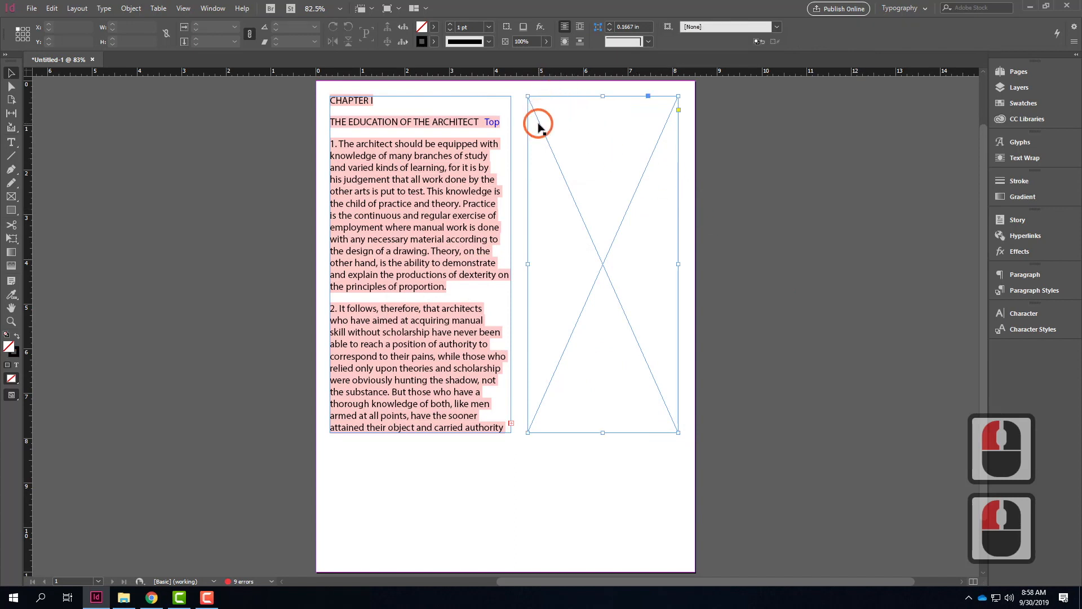
left_click(543, 148)
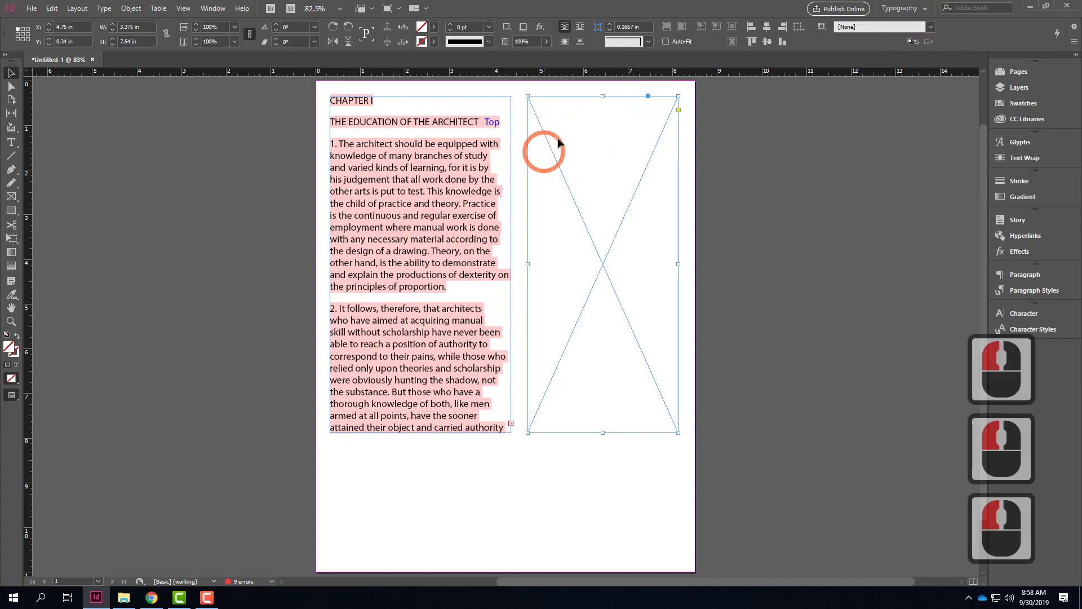
left_click(32, 8)
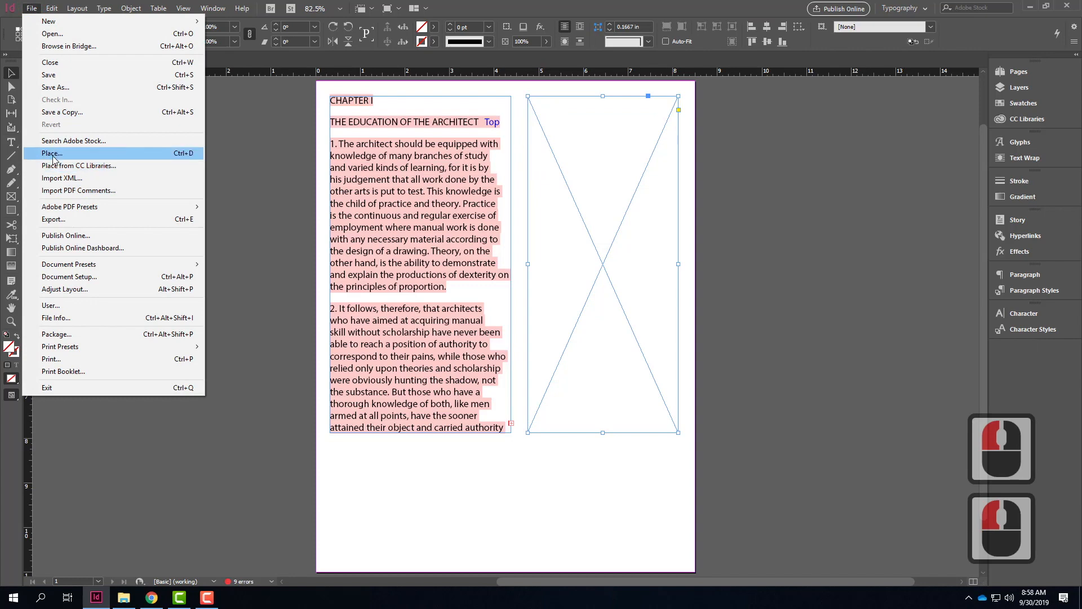
left_click(146, 155)
left_click(509, 227)
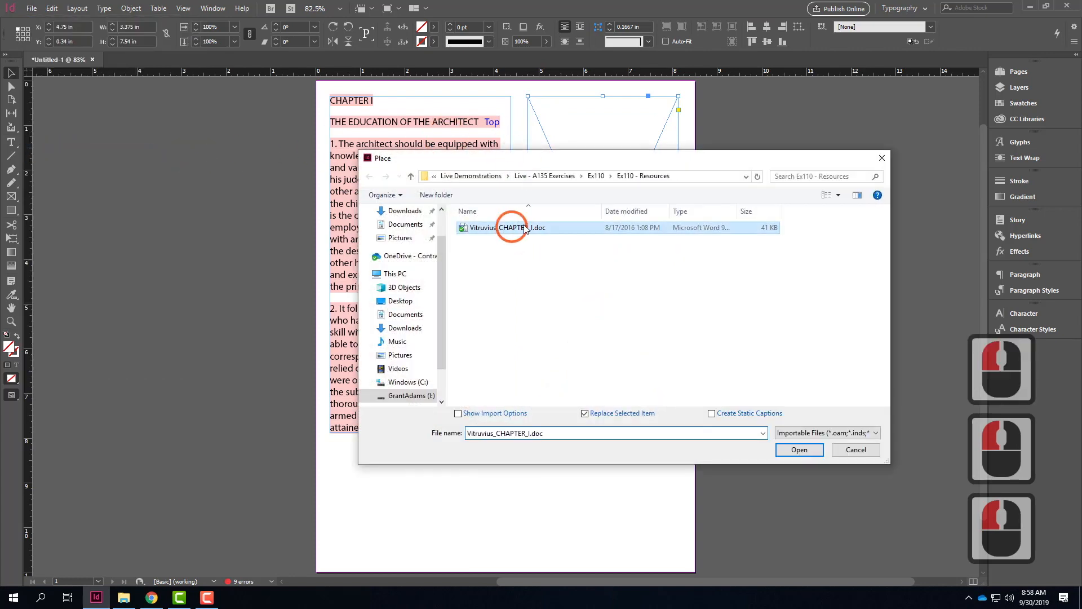
left_click(799, 449)
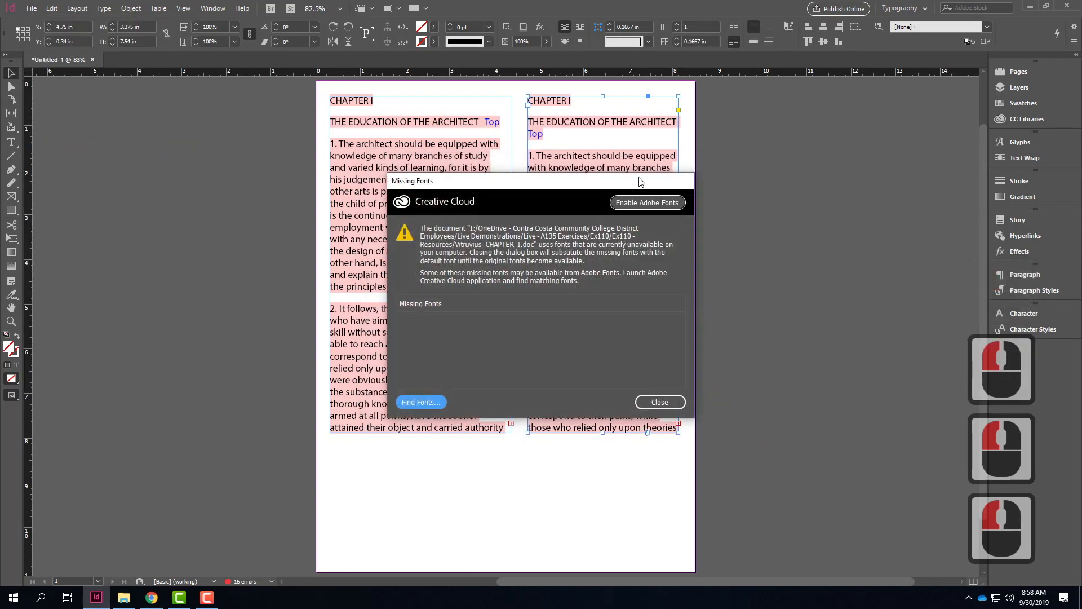
left_click(662, 402)
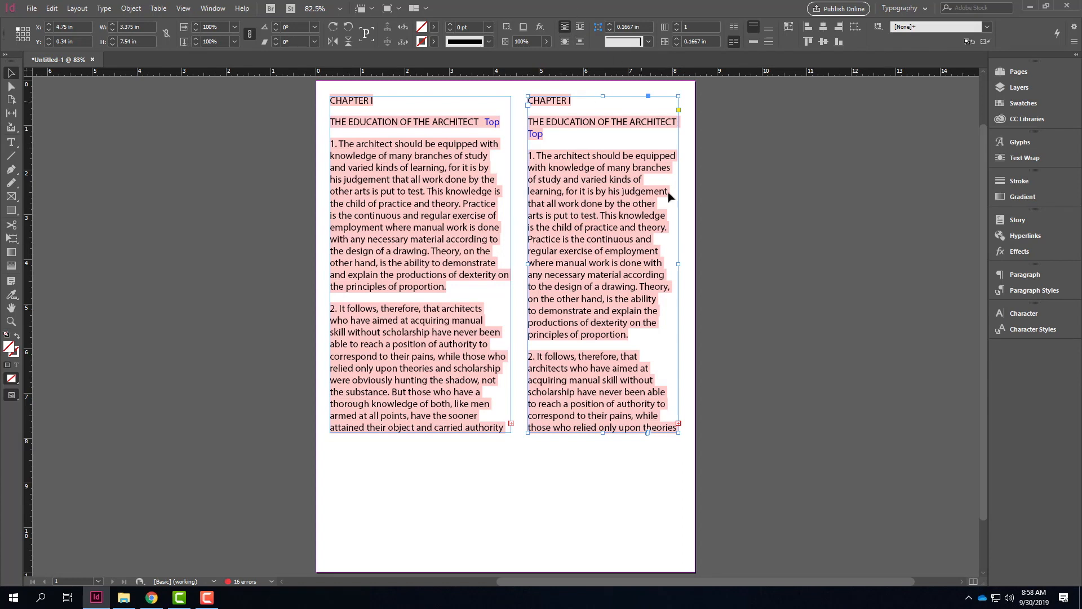
Step: Delete the second frame and widen the remaining text frame across the page to about 7.72 in
left_click(593, 313)
key("Delete")
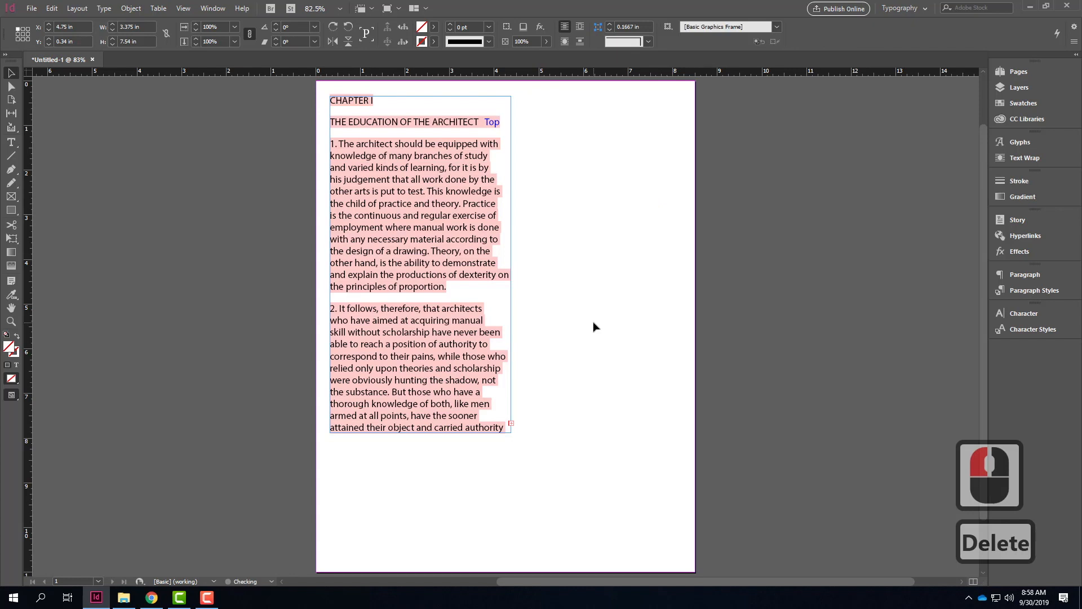
left_click(470, 357)
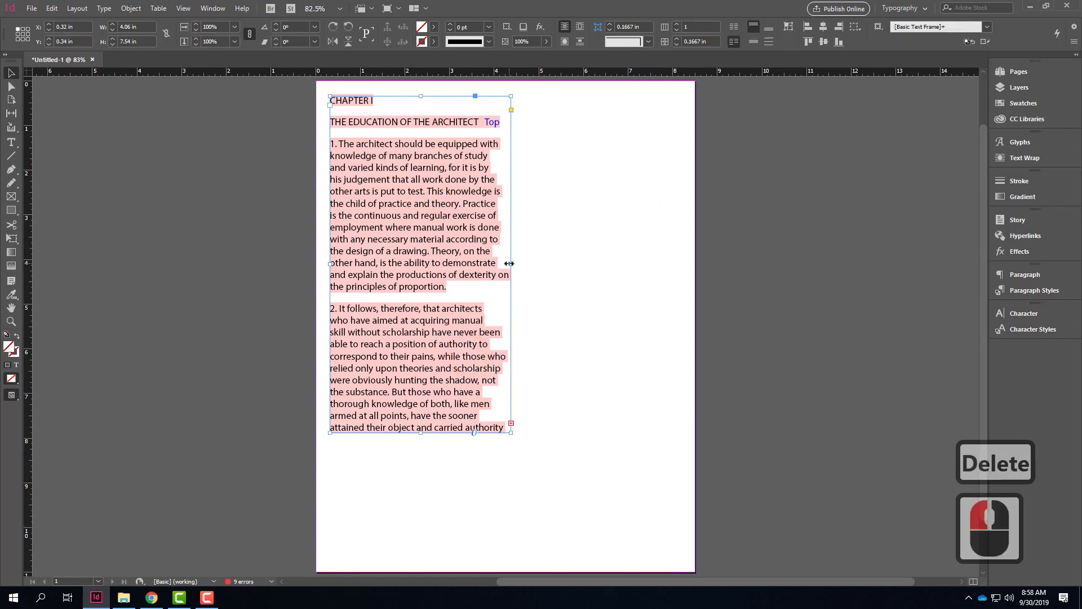
left_click_drag(509, 263, 675, 259)
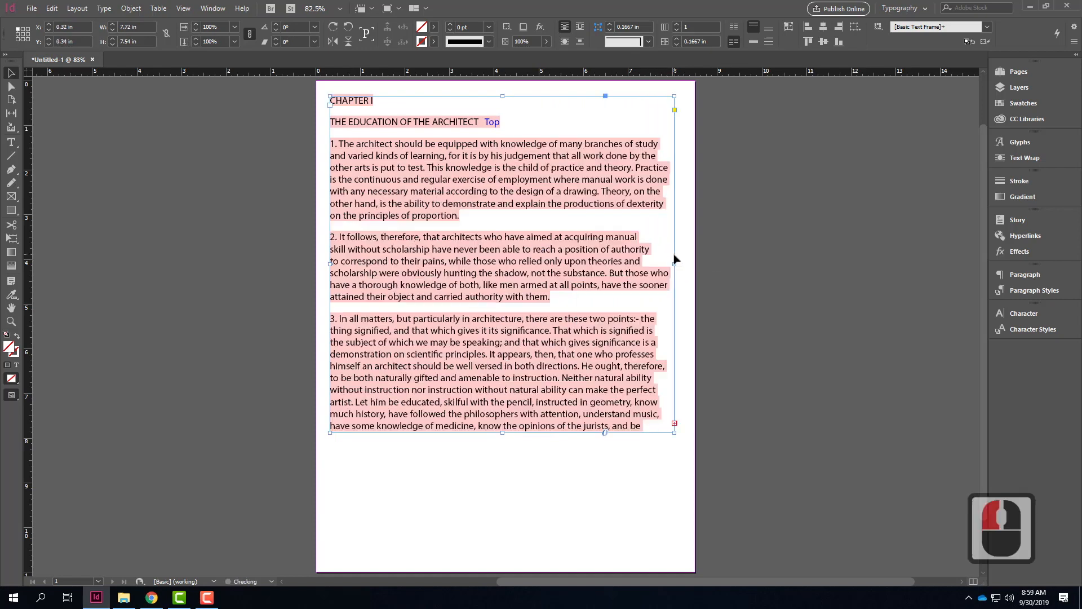
Step: Resize the text frame's height to reflow the chapter, ending at about 4.72 in below the second paragraph
left_click(501, 432)
left_click_drag(502, 432, 502, 307)
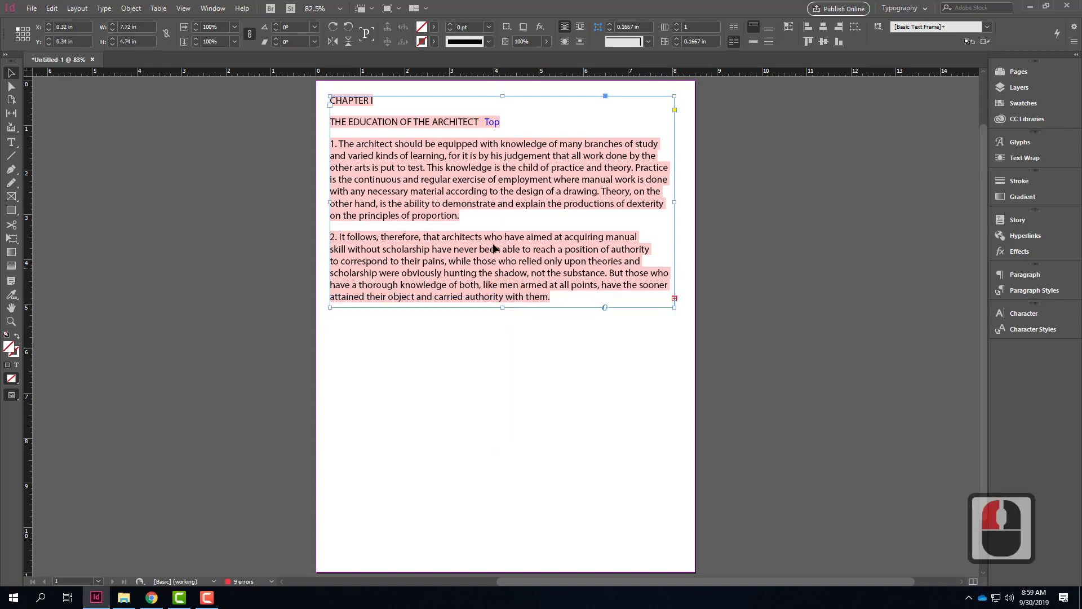
left_click_drag(502, 307, 477, 556)
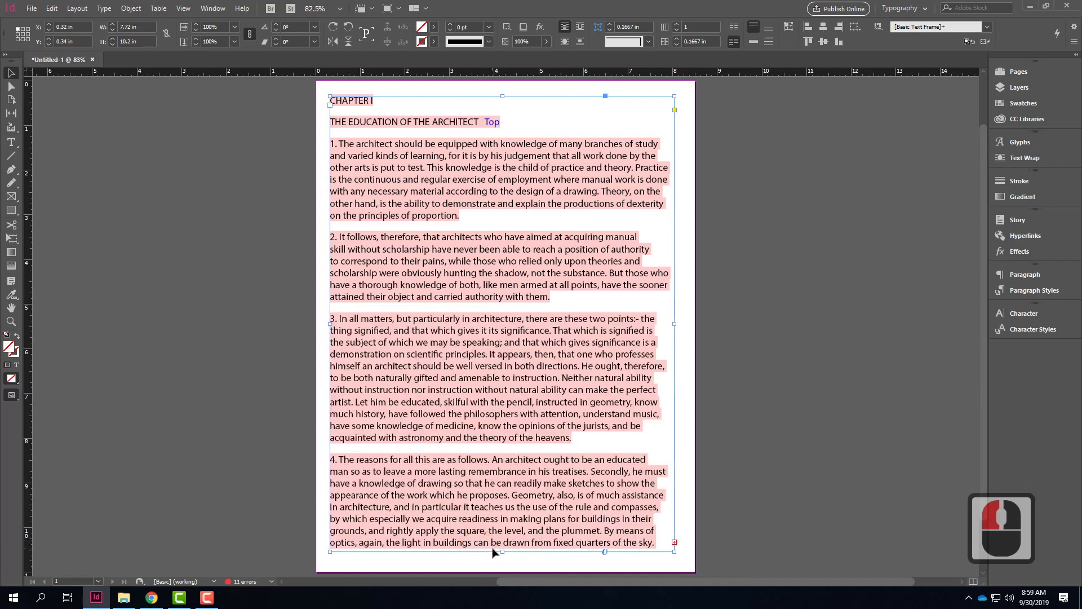
left_click_drag(502, 551, 509, 307)
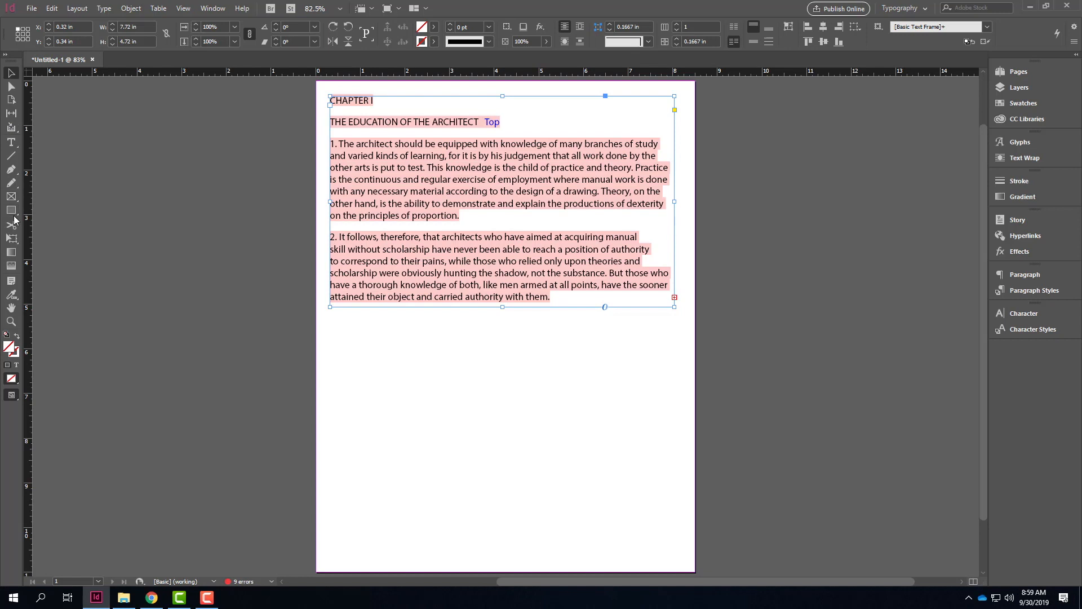
Step: Draw a rectangle frame about 3.86 by 5.46 in below the chapter text and an equally tall text frame to its right
left_click(11, 197)
left_click_drag(330, 313, 502, 557)
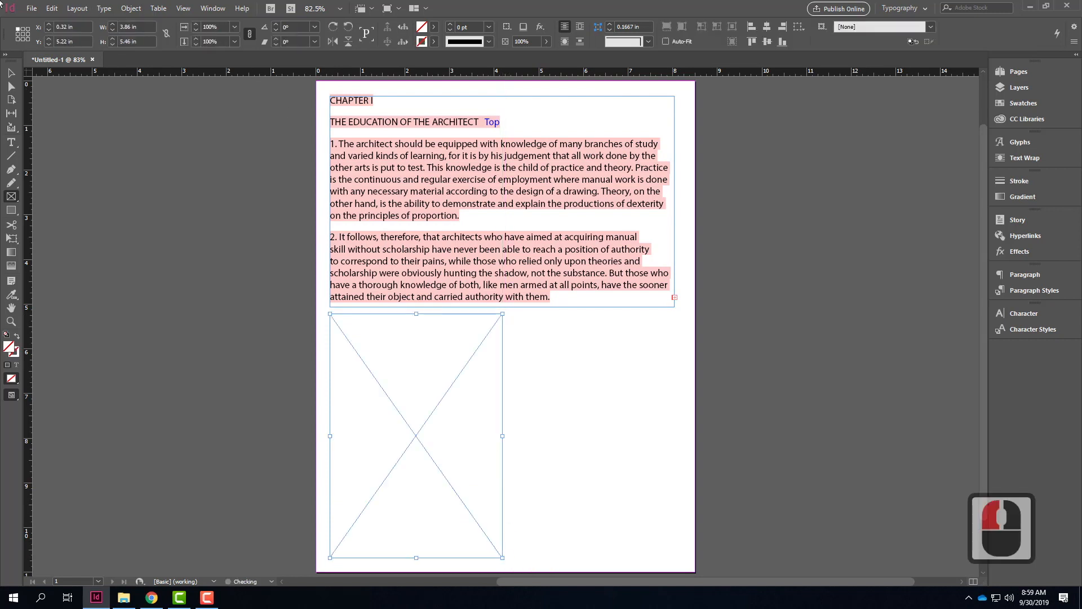
left_click(11, 142)
left_click(593, 338)
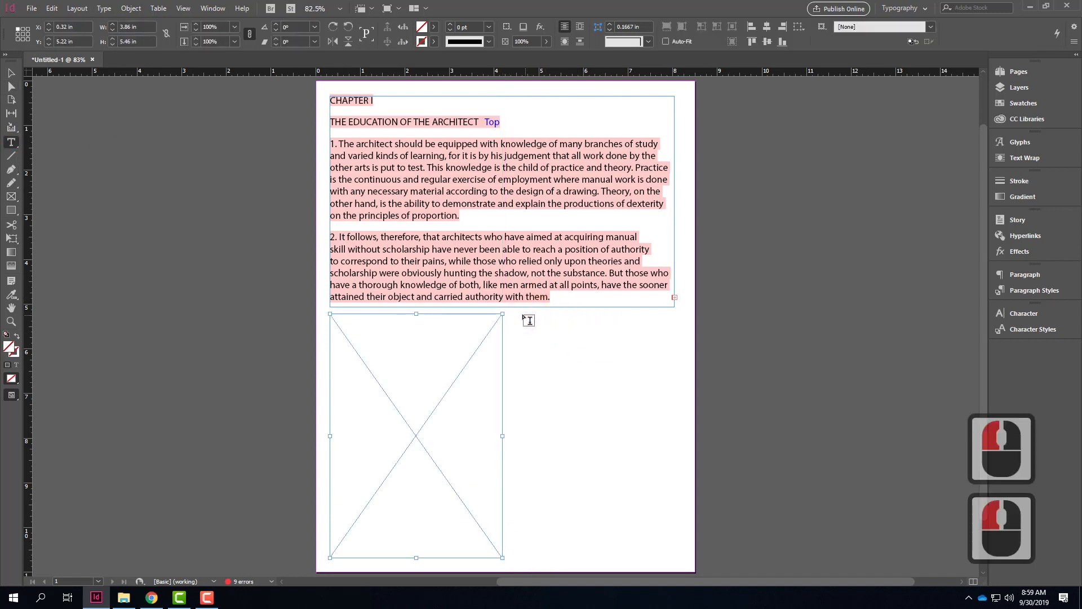
left_click_drag(509, 314, 678, 558)
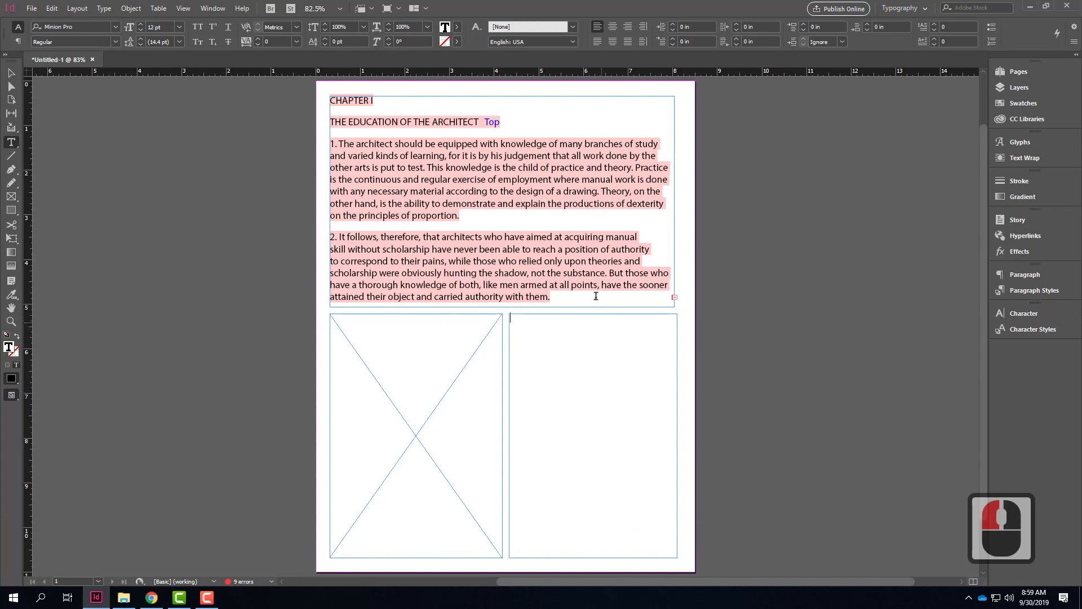
Step: Thread the chapter's overset text from the upper frame into the lower rectangle frame, and from there into the text frame beside it
left_click(11, 73)
left_click(528, 98)
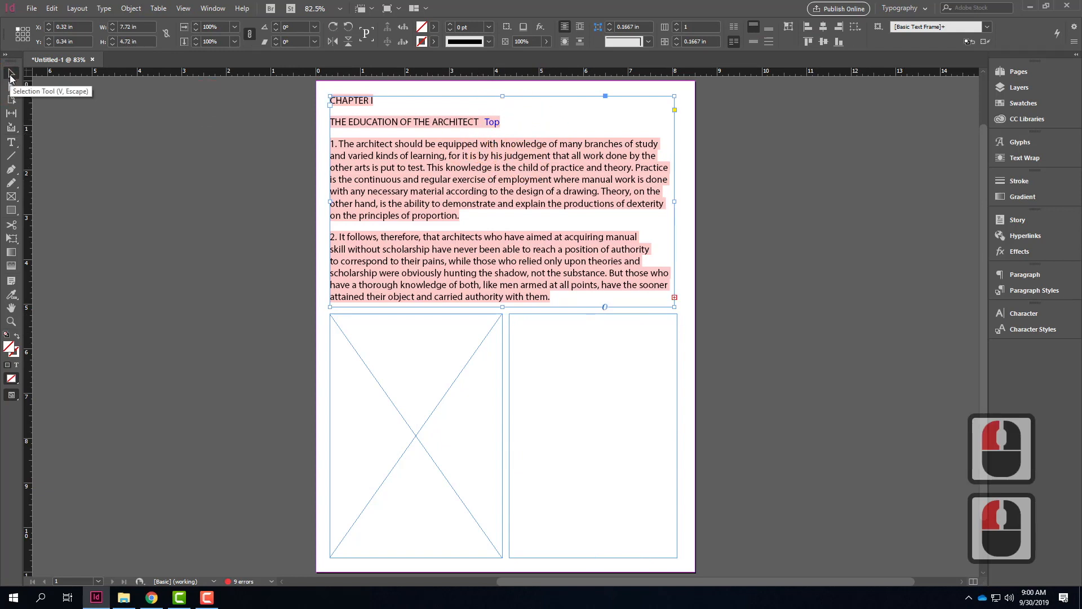
left_click(674, 298)
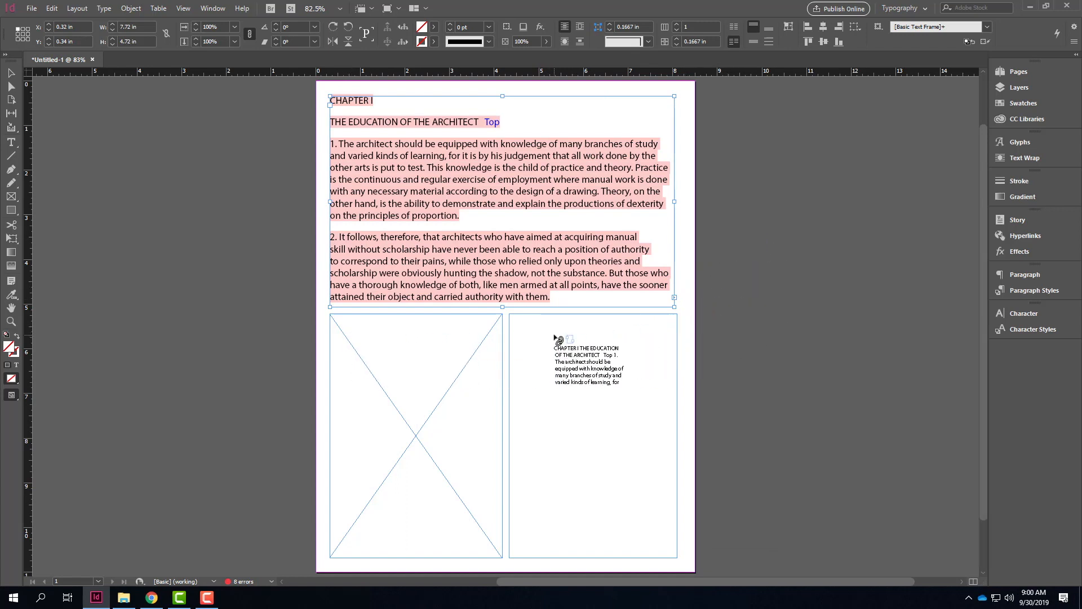
left_click(343, 333)
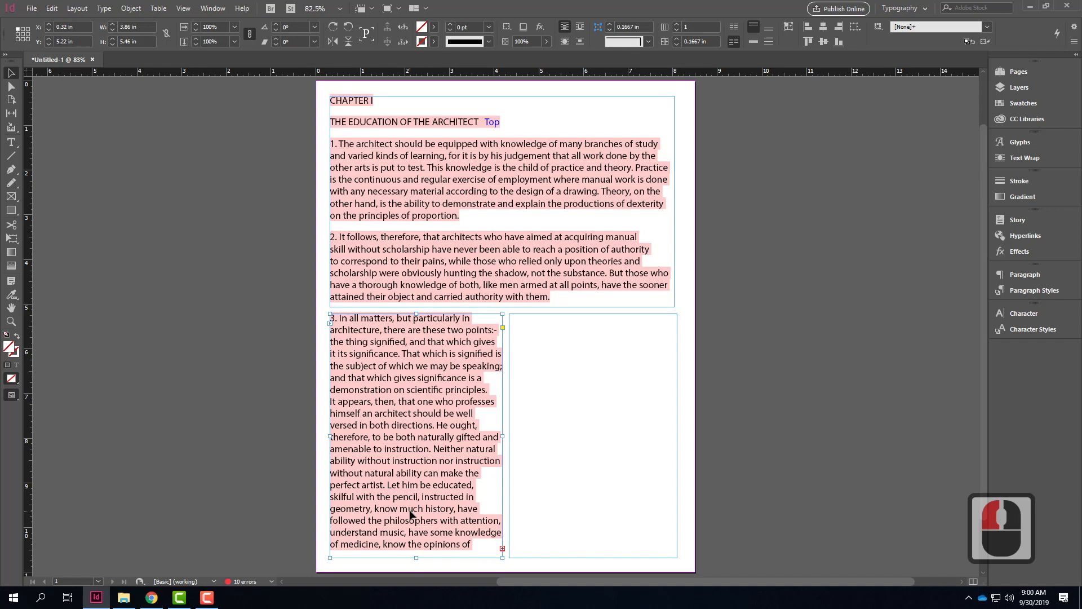
left_click(502, 549)
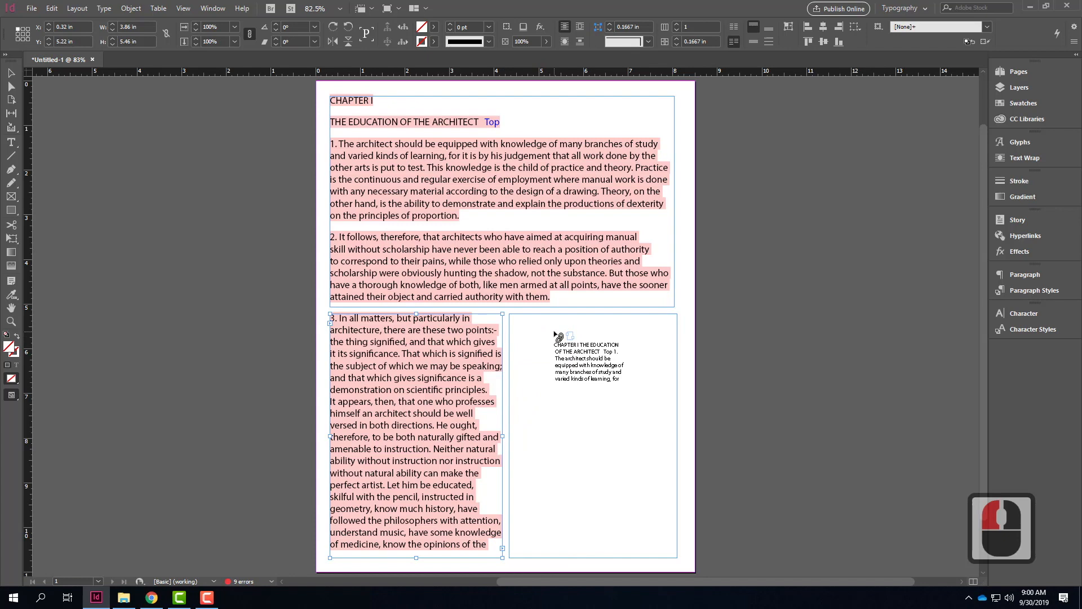
left_click(620, 401)
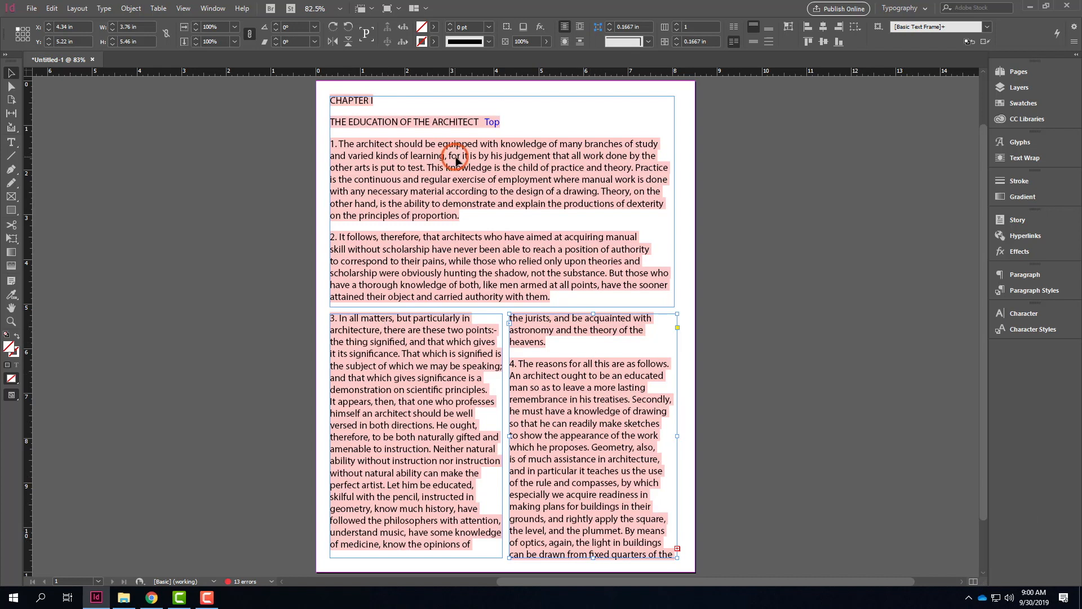
Step: Narrow the upper text frame to about 4.36 in to reflow the threaded text, and widen it back to about 7.78 in
left_click(510, 146)
left_click_drag(674, 201, 524, 202)
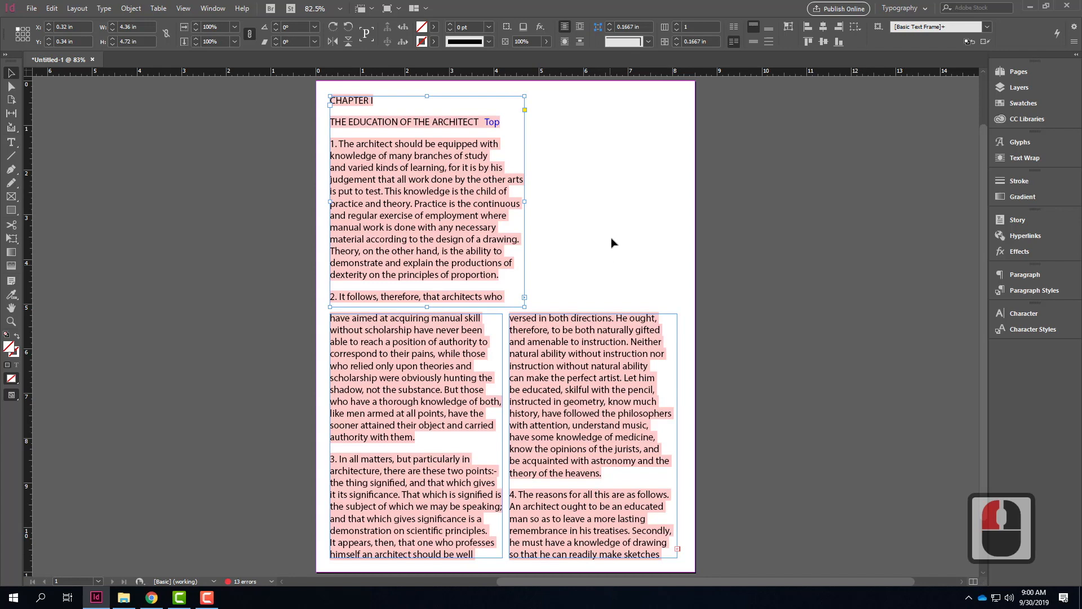
left_click_drag(524, 201, 677, 200)
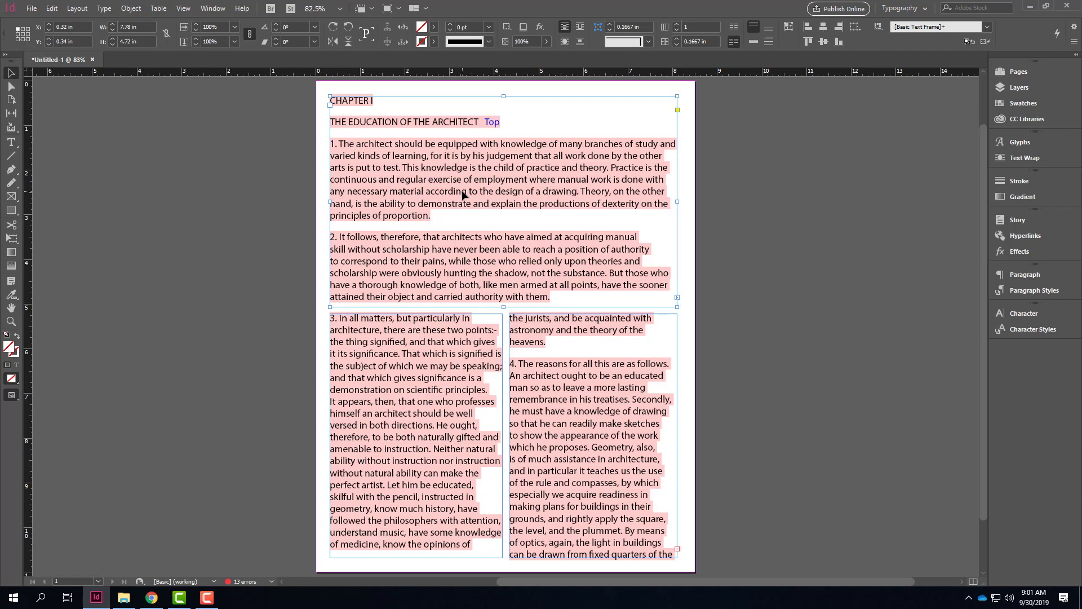
Step: Select the whole threaded story and preview font families on it, checking the styles of Bell MT, Bitstream Vera Sans Mono and Bodoni MT
double_click(514, 162)
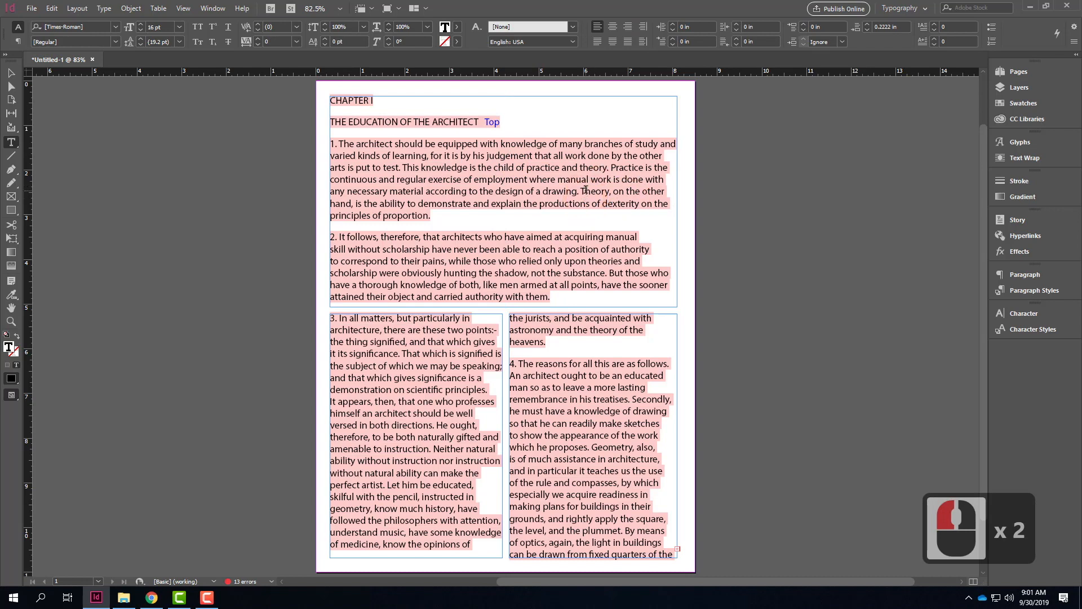
key("ctrl+a")
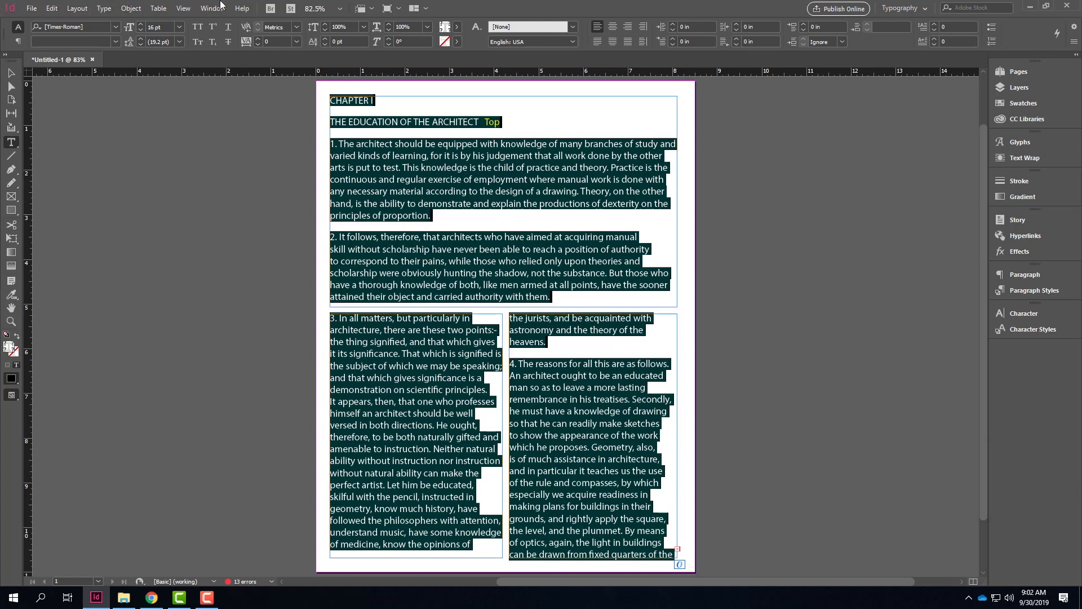
left_click(116, 27)
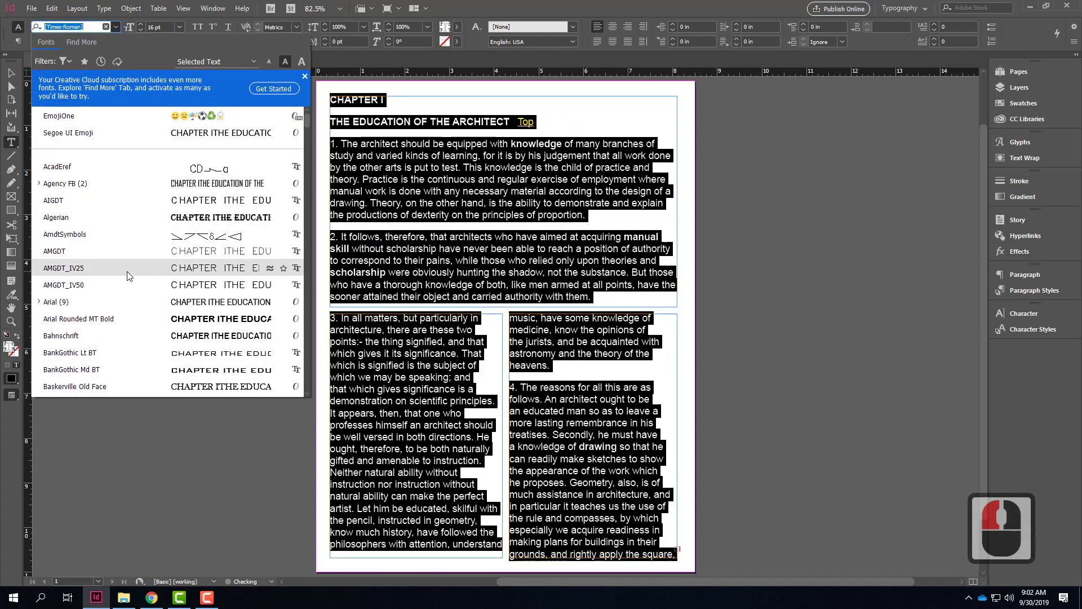
scroll(128, 273, "down", 4)
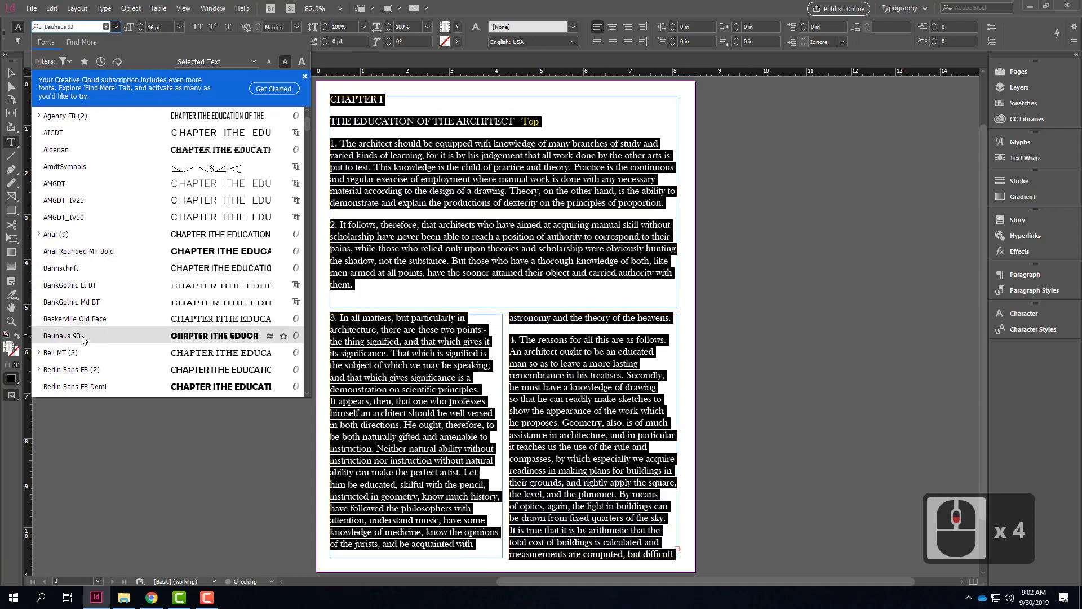
scroll(84, 361, "down", 2)
scroll(85, 365, "down", 4)
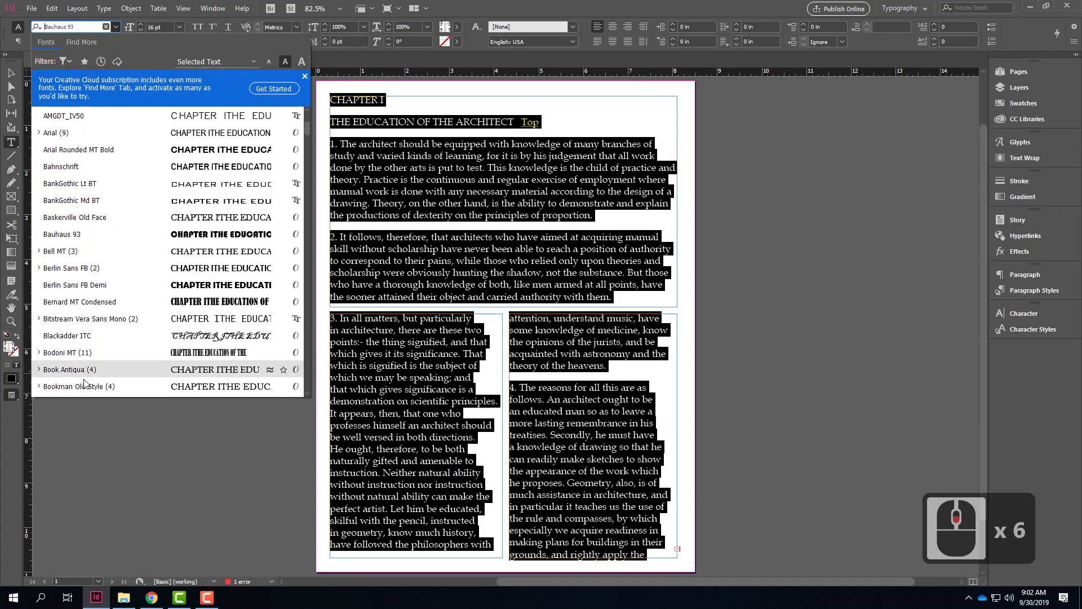
scroll(125, 344, "down", 4)
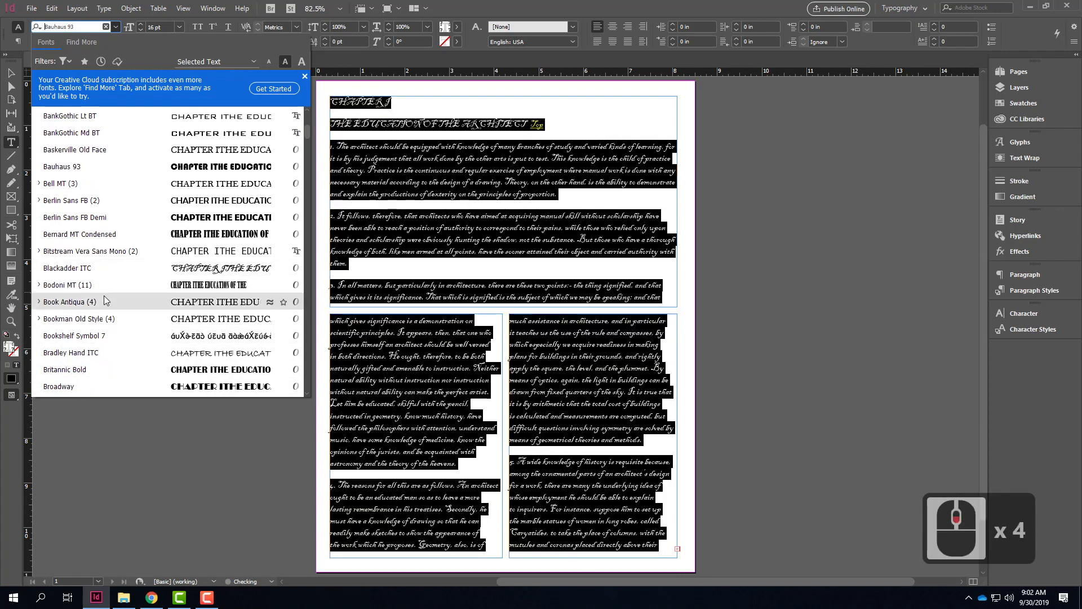
scroll(109, 367, "down", 3)
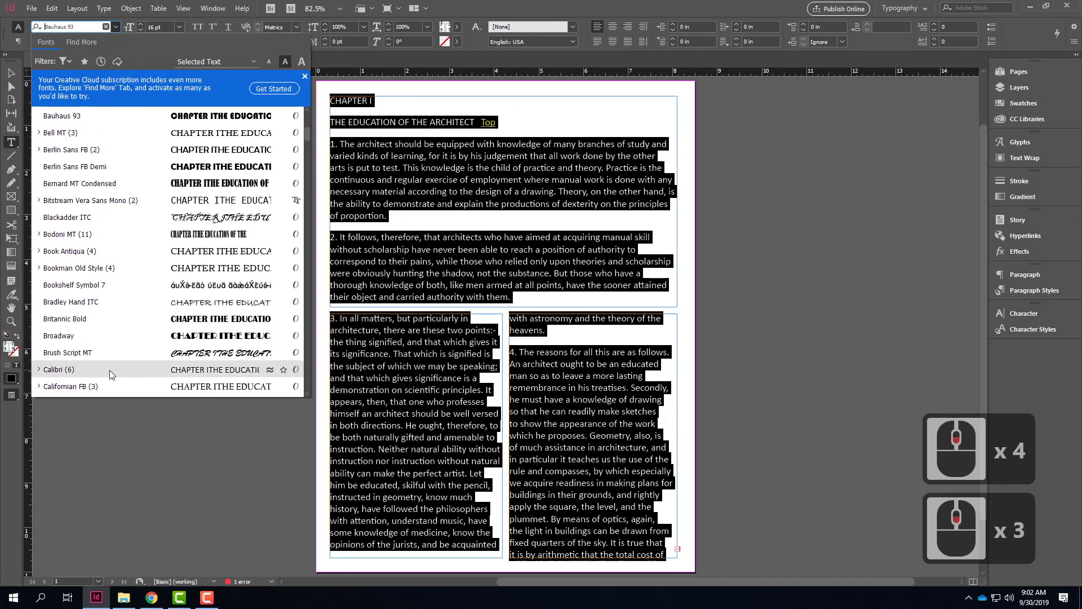
left_click(39, 133)
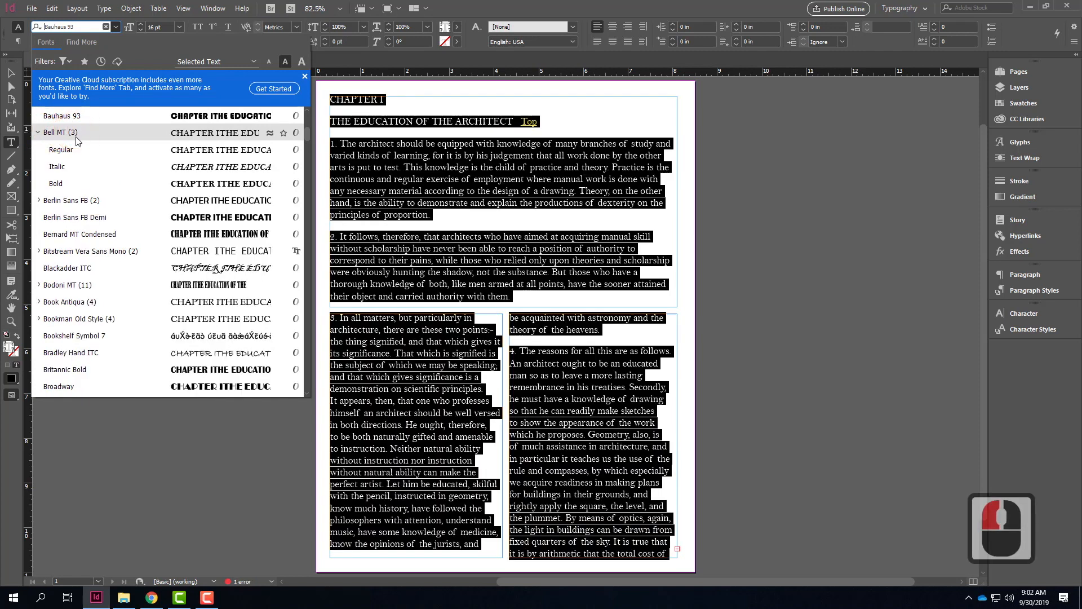
left_click(39, 133)
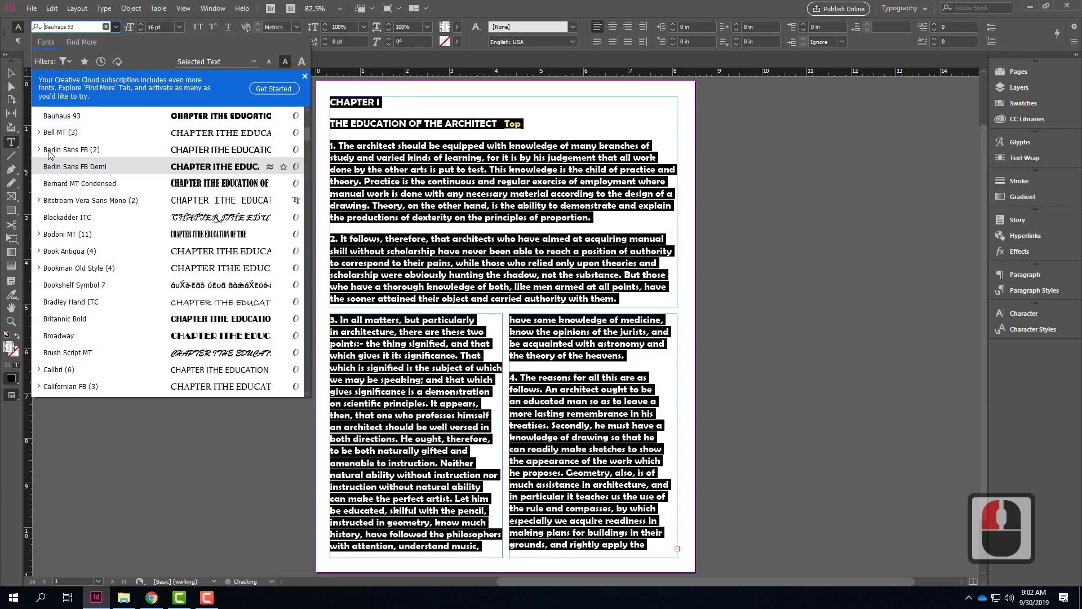
left_click(39, 201)
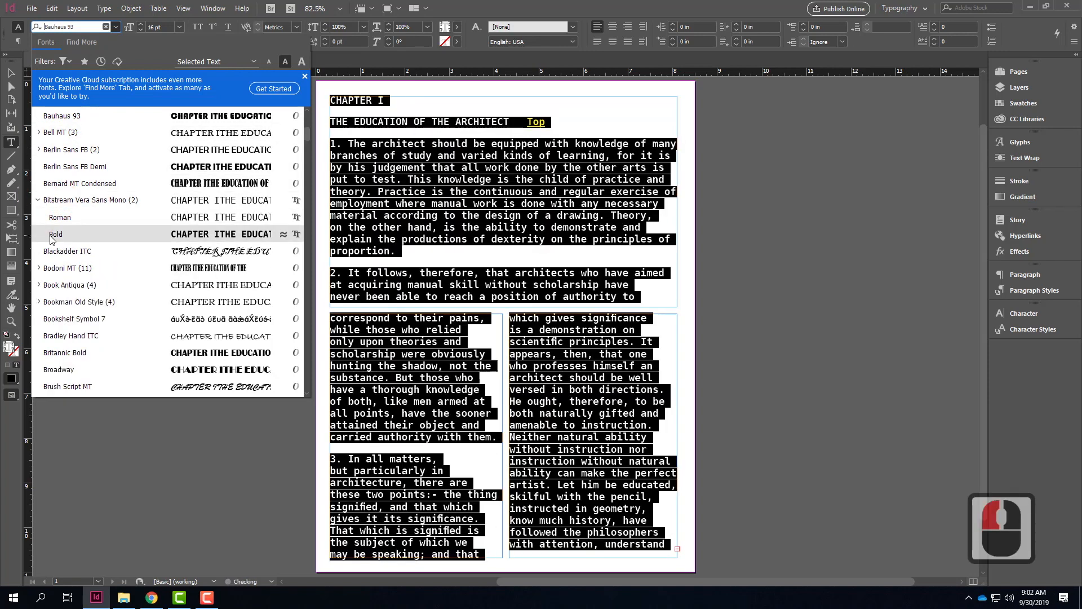
left_click(38, 201)
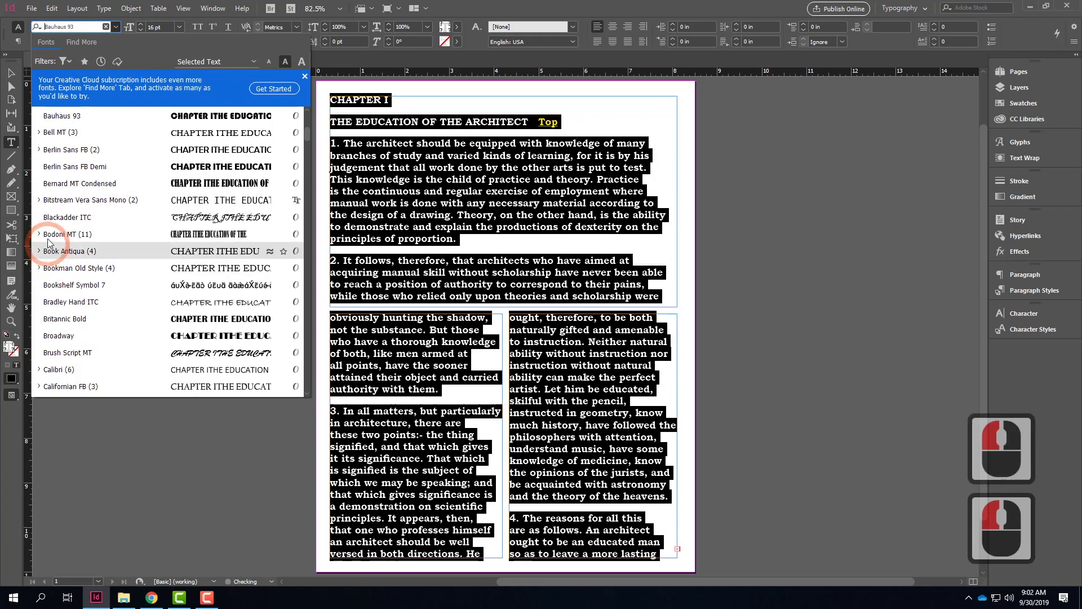
left_click(40, 236)
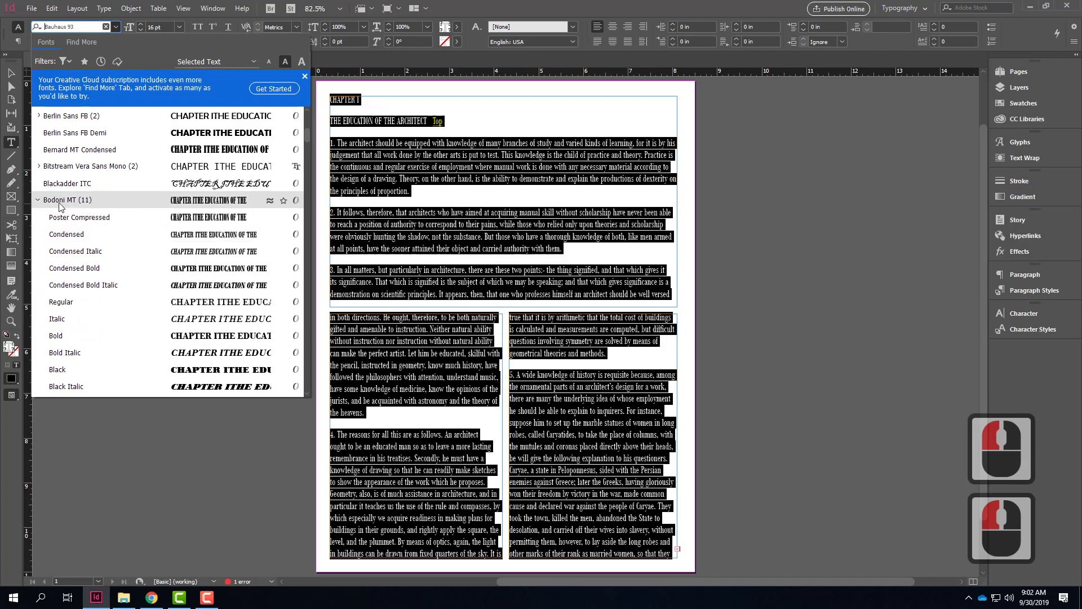
scroll(125, 210, "down", 1)
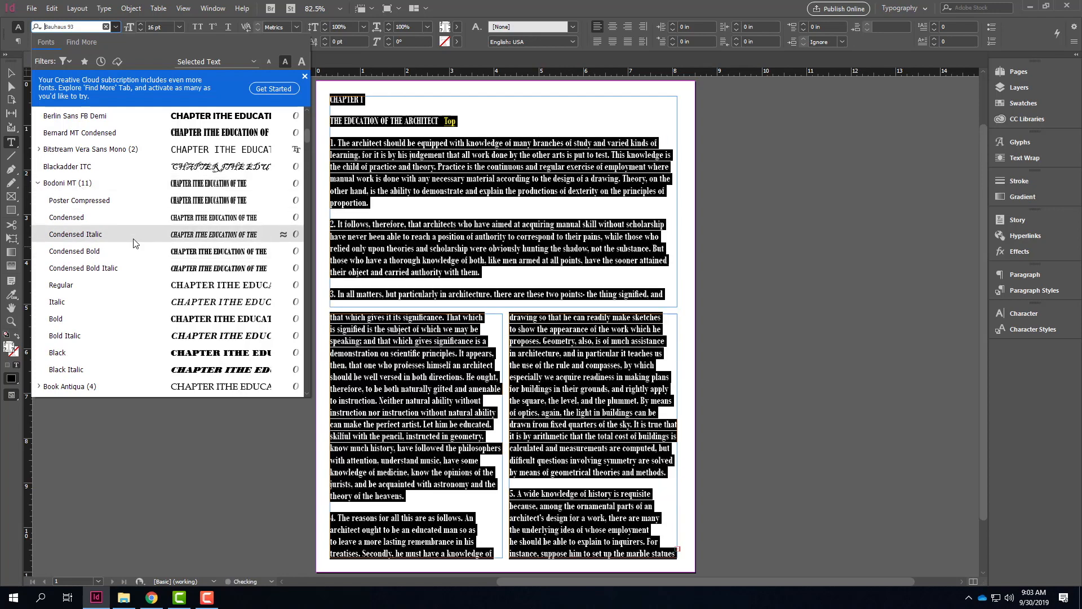
Step: Set the font of the whole threaded story to Corbel in the Light style
scroll(135, 243, "down", 14)
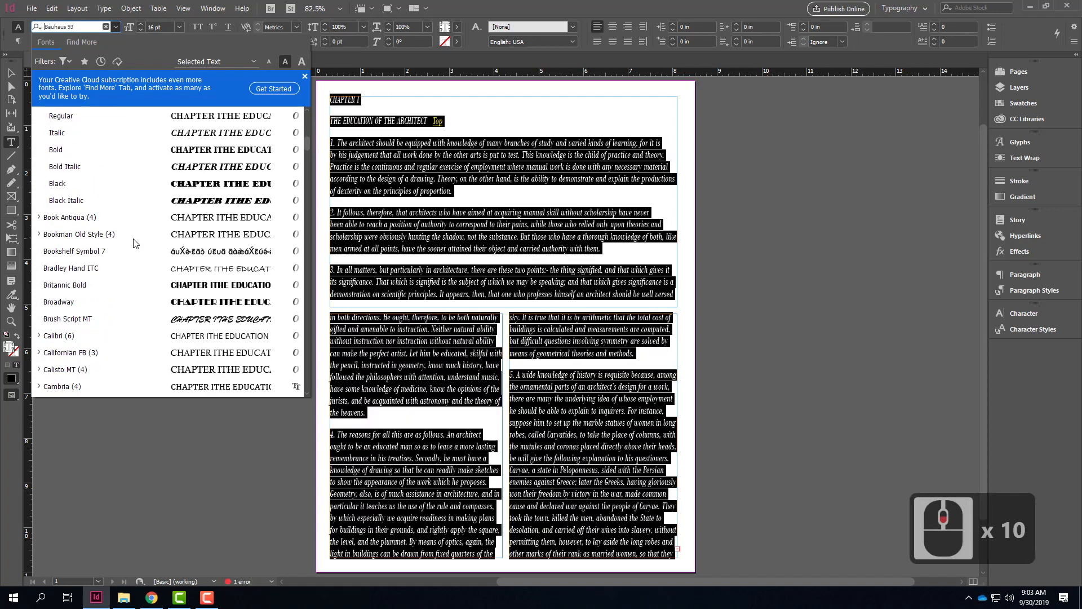
scroll(135, 243, "down", 18)
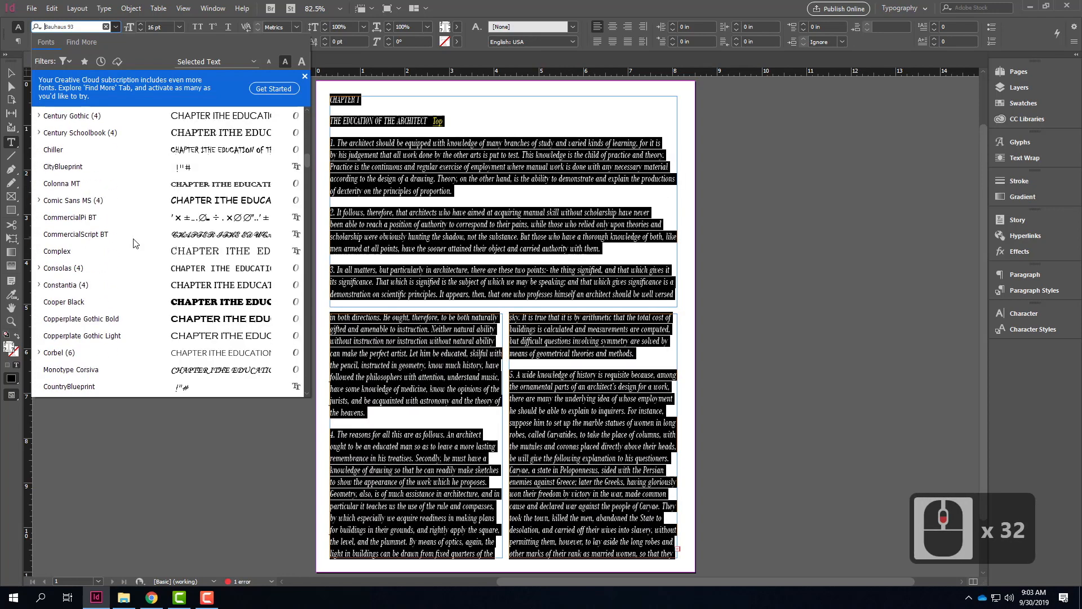
scroll(135, 243, "down", 3)
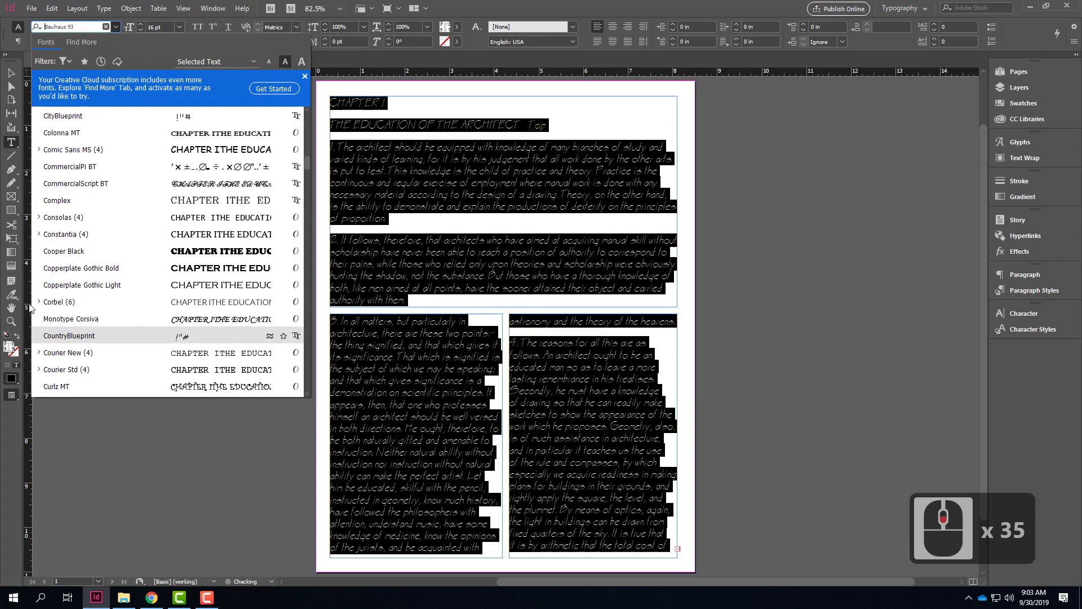
left_click(40, 302)
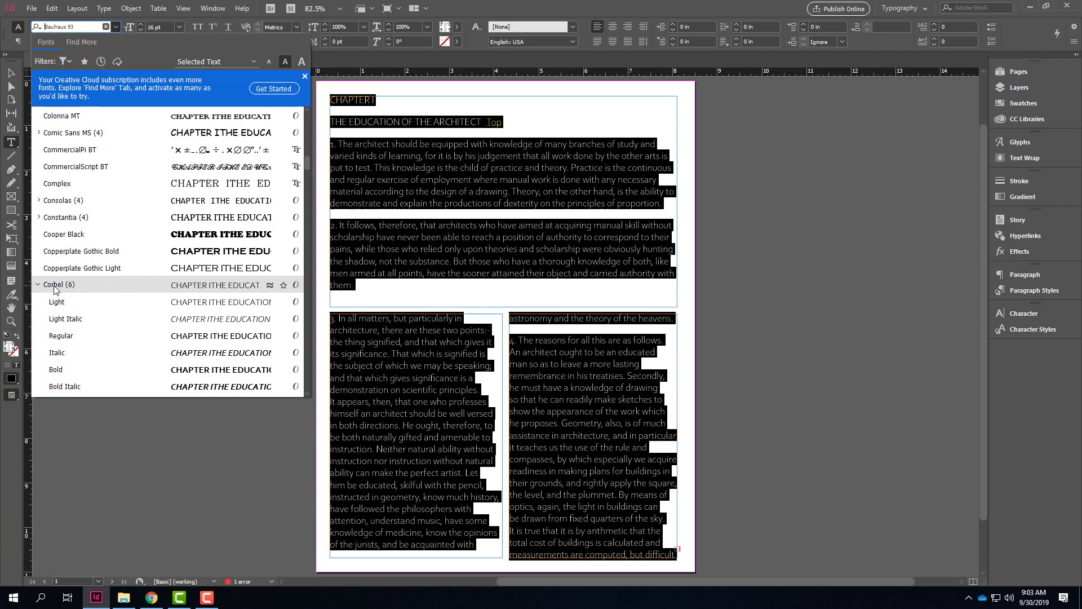
left_click(53, 285)
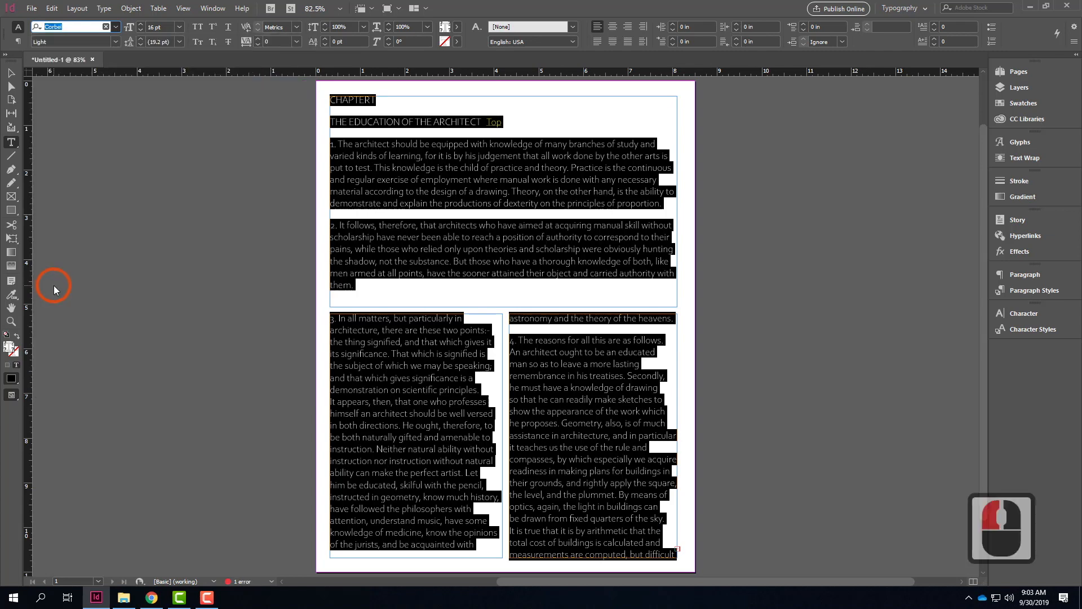
left_click(466, 177)
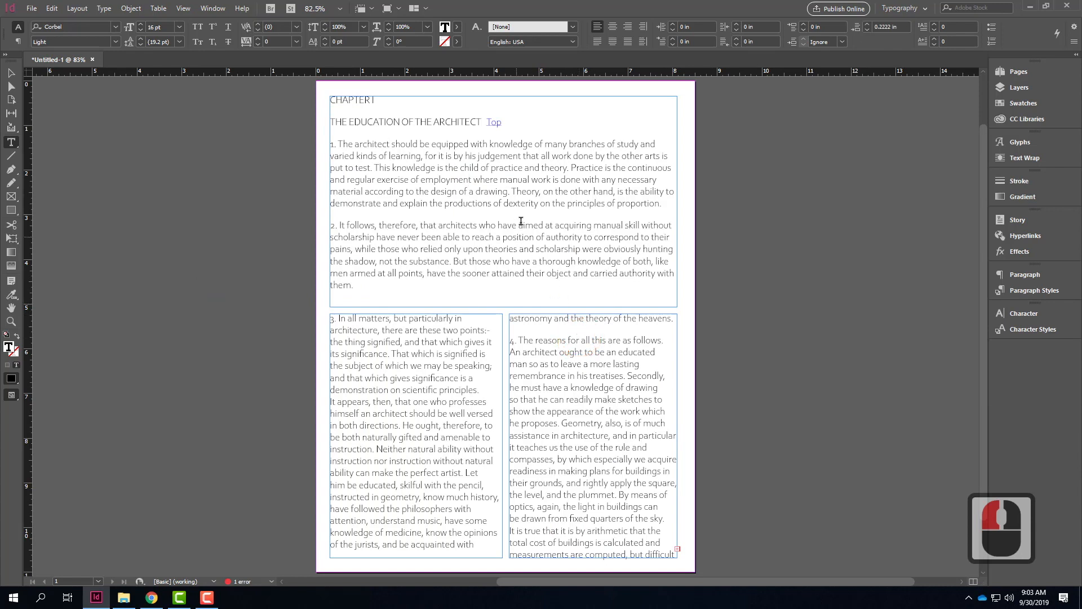
Step: Set the font style of the chapter's first numbered paragraph to Regular
left_click(359, 146)
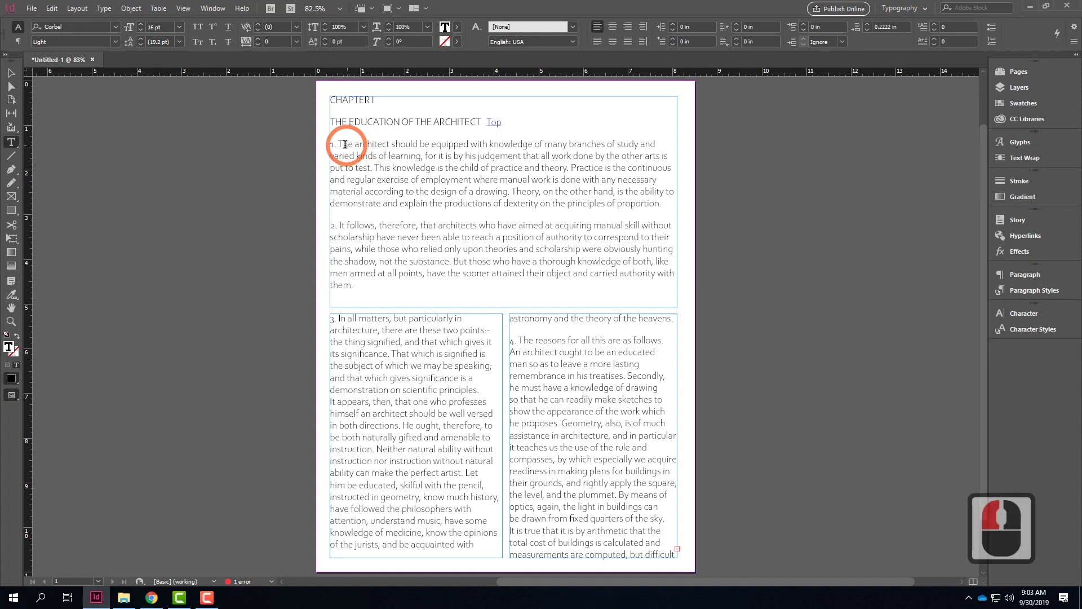
left_click_drag(331, 144, 698, 210)
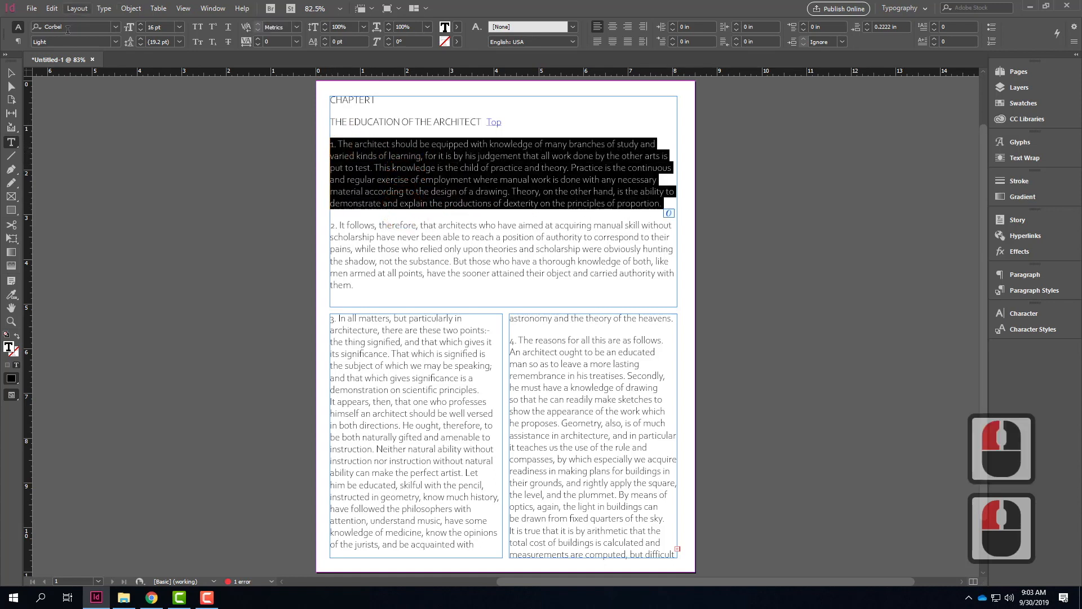
left_click(116, 42)
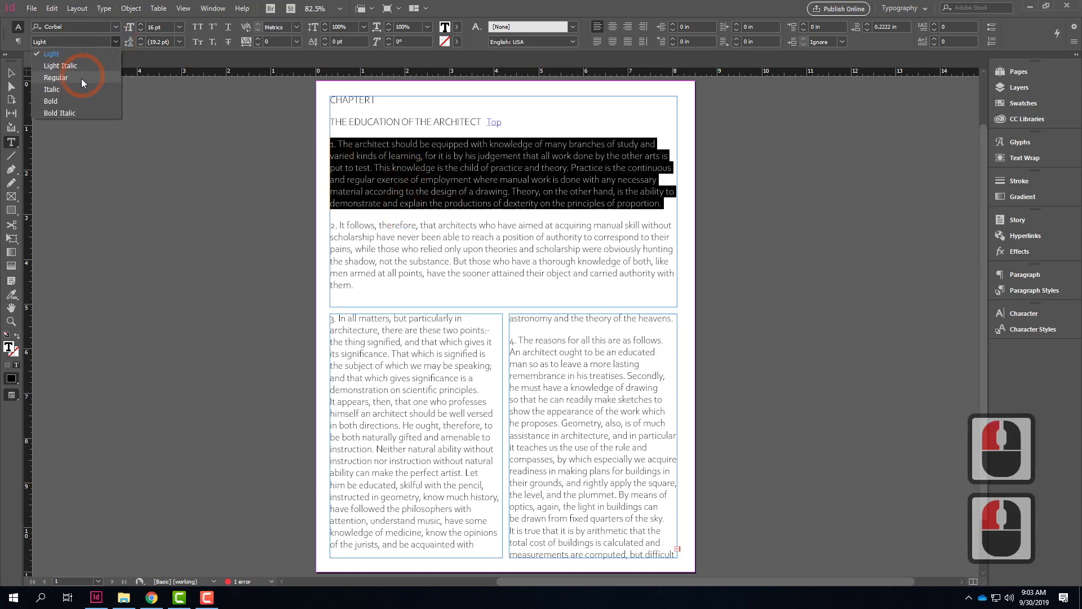
left_click(56, 77)
left_click(479, 237)
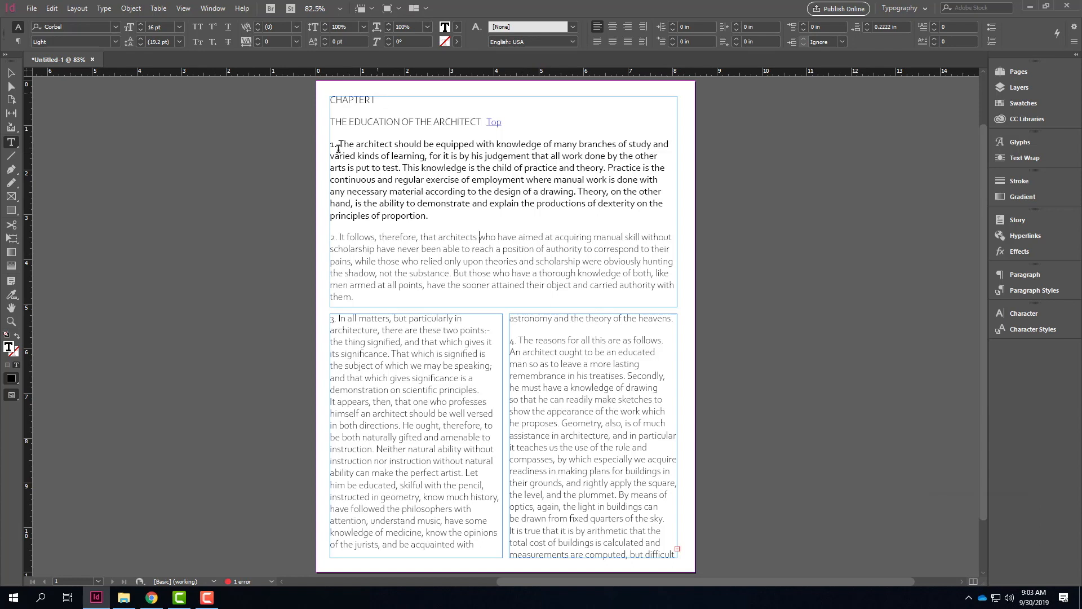
Step: Set the heading THE EDUCATION OF THE ARCHITECT to the Bold font style
left_click_drag(481, 122, 331, 122)
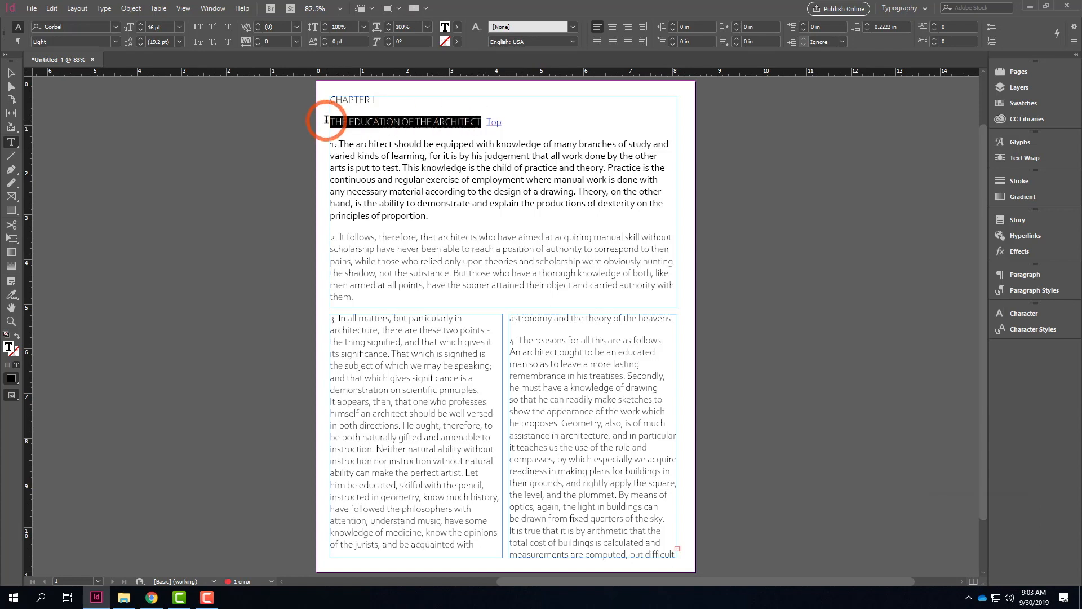
left_click(103, 42)
left_click(69, 102)
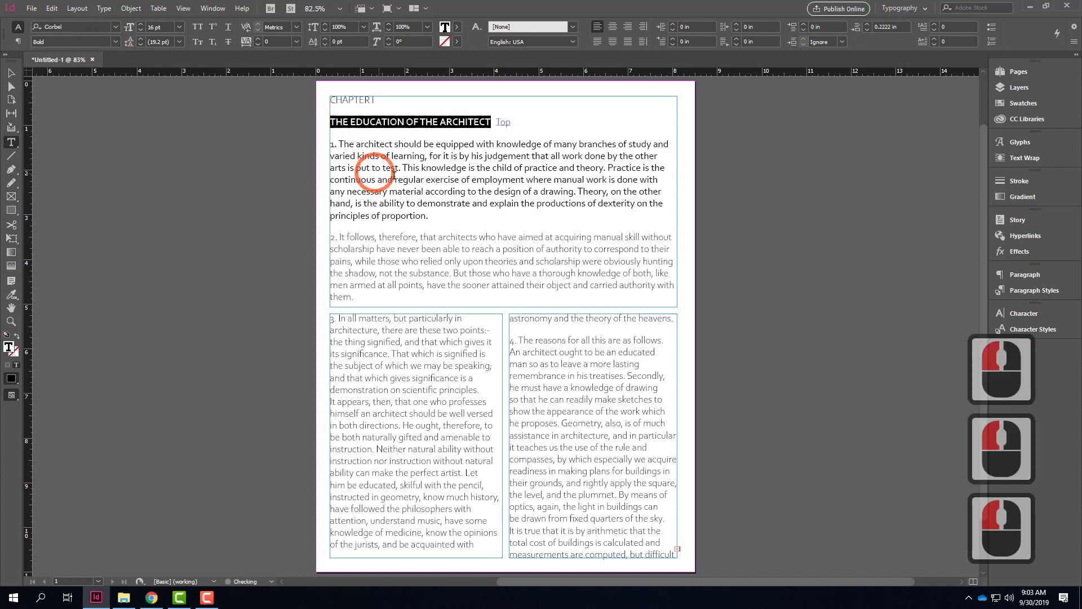
left_click(468, 201)
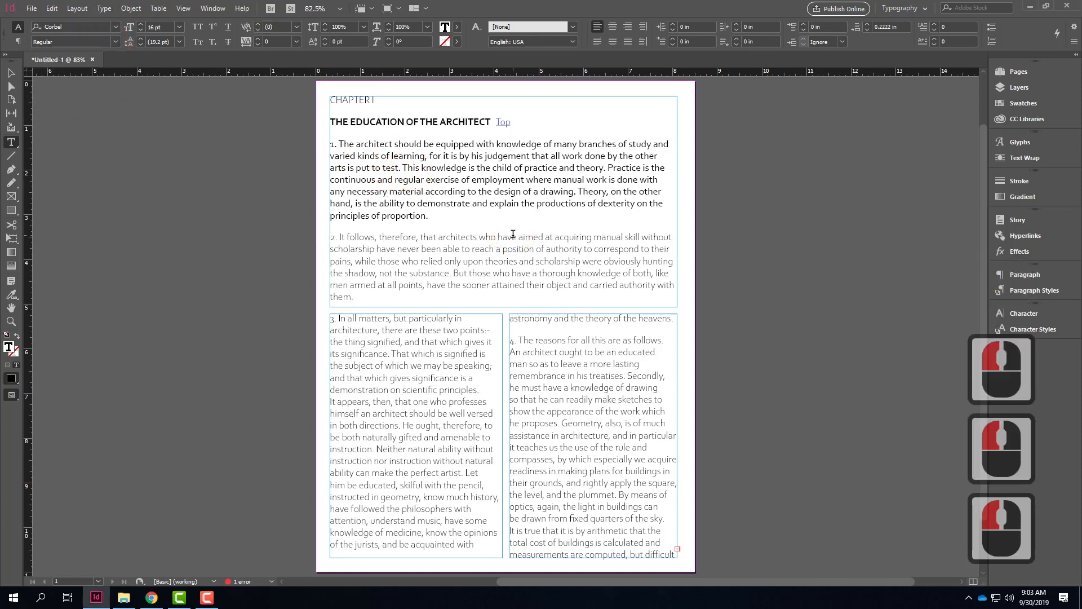
Step: Set the font style of the chapter's second numbered paragraph to Regular
left_click_drag(355, 299, 300, 231)
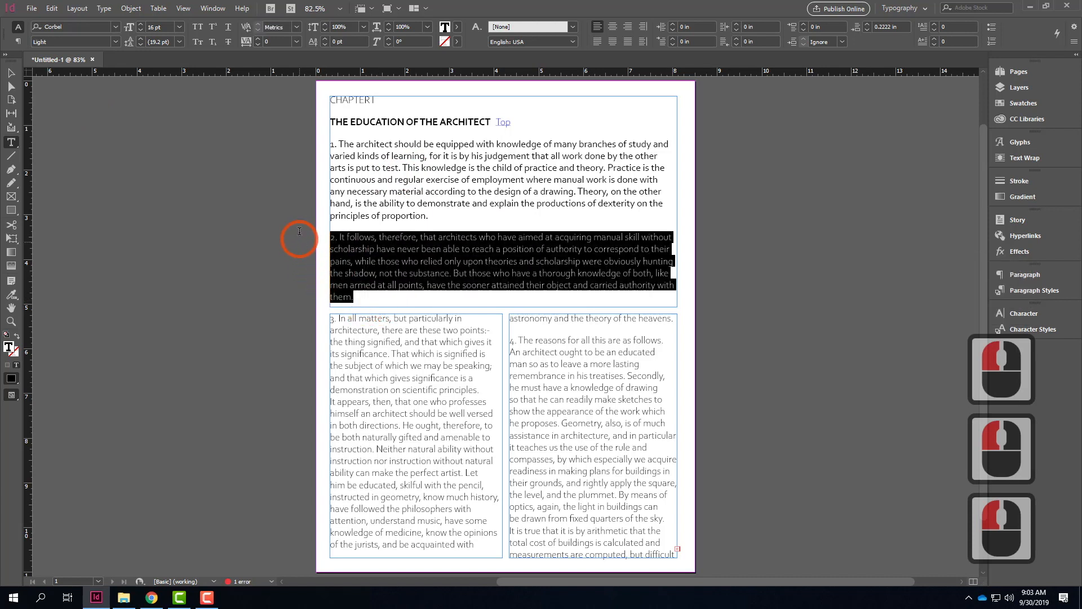
left_click(115, 42)
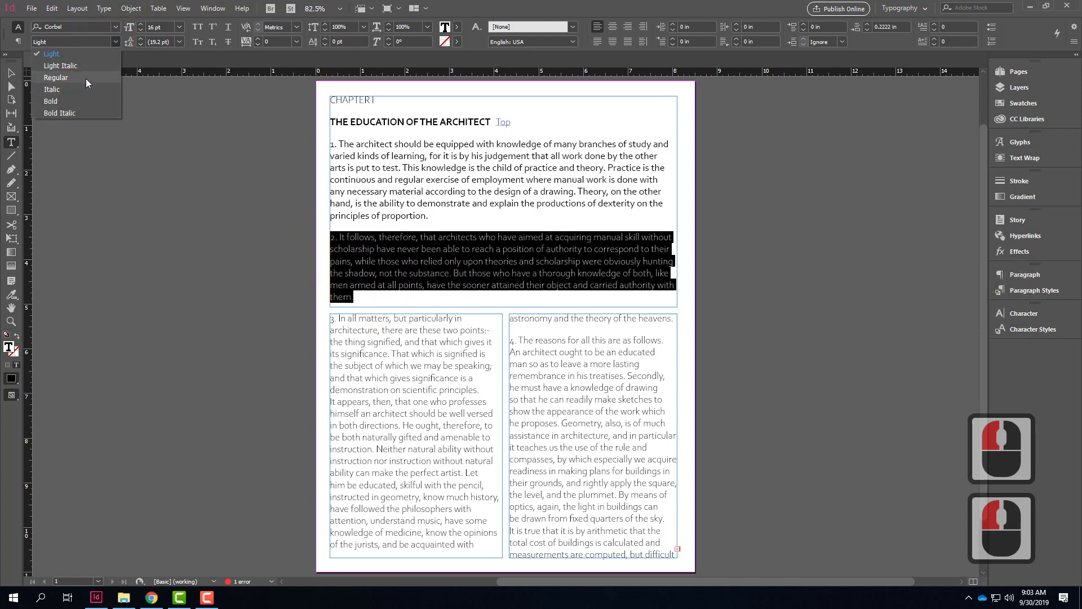
left_click(86, 79)
left_click(494, 191)
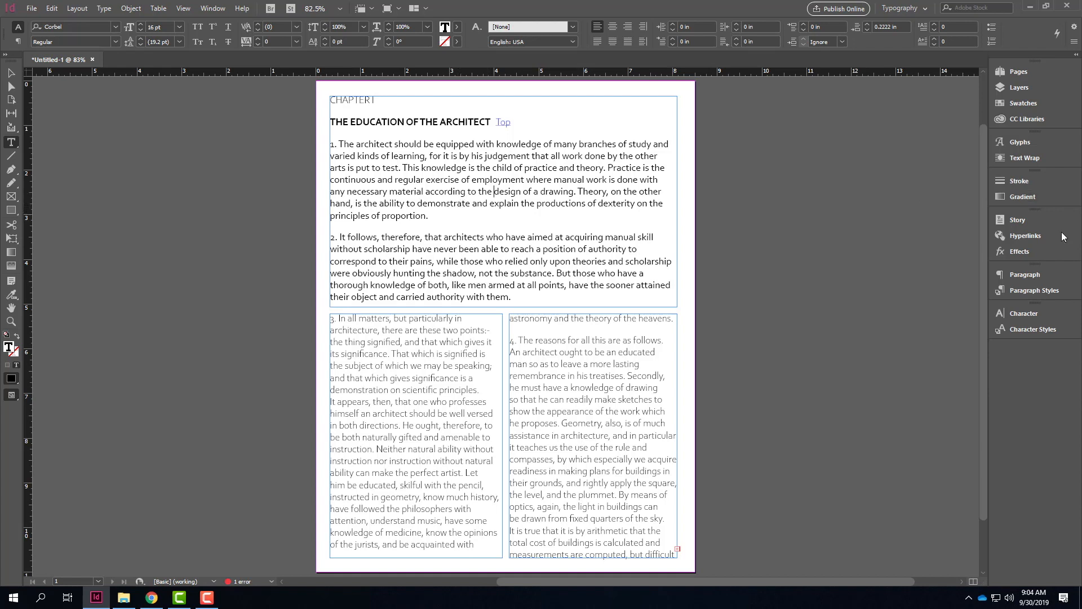
Step: Create a new character style from the formatting of the first numbered paragraph and name it Body
left_click(354, 159)
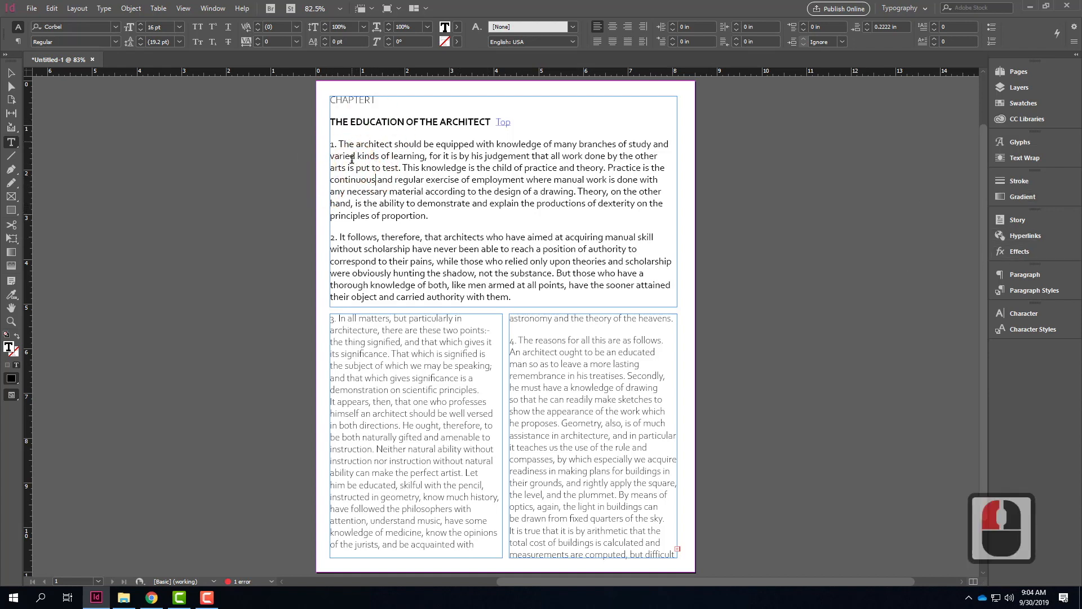
left_click_drag(329, 144, 430, 218)
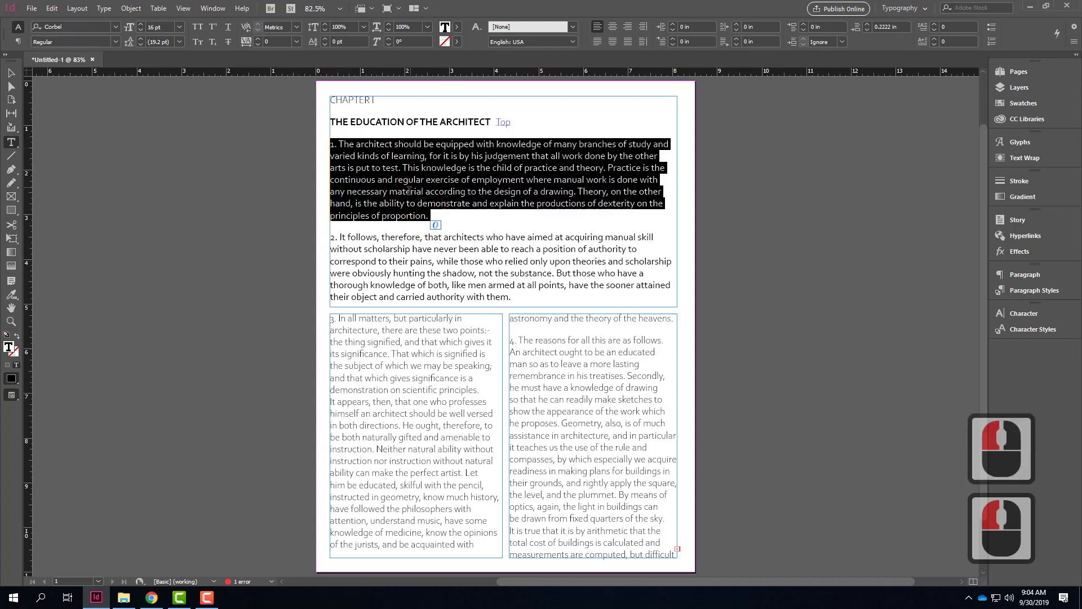
left_click(455, 170)
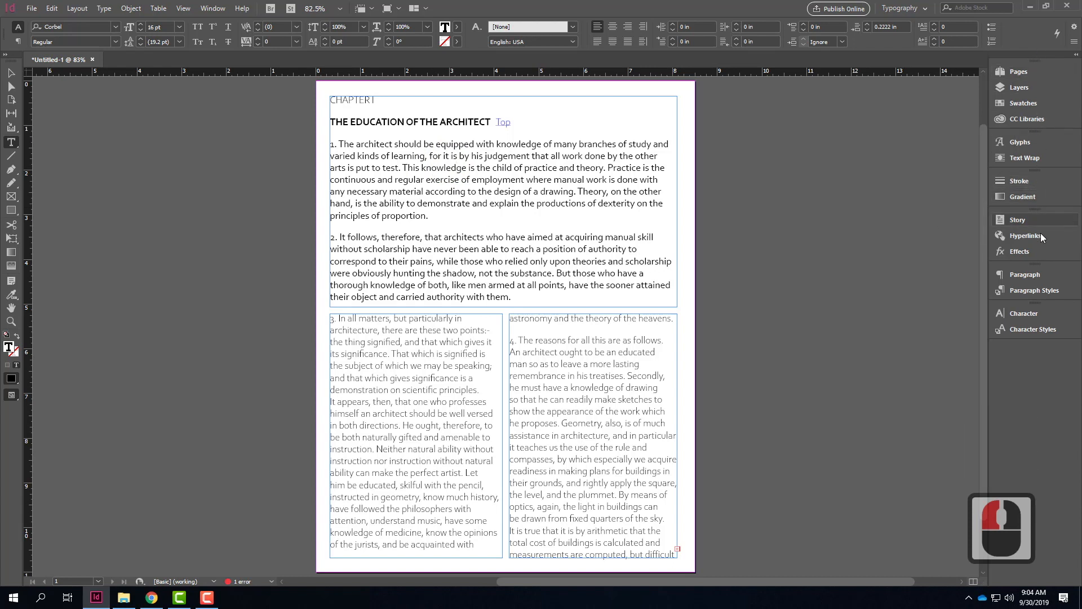
left_click(1032, 330)
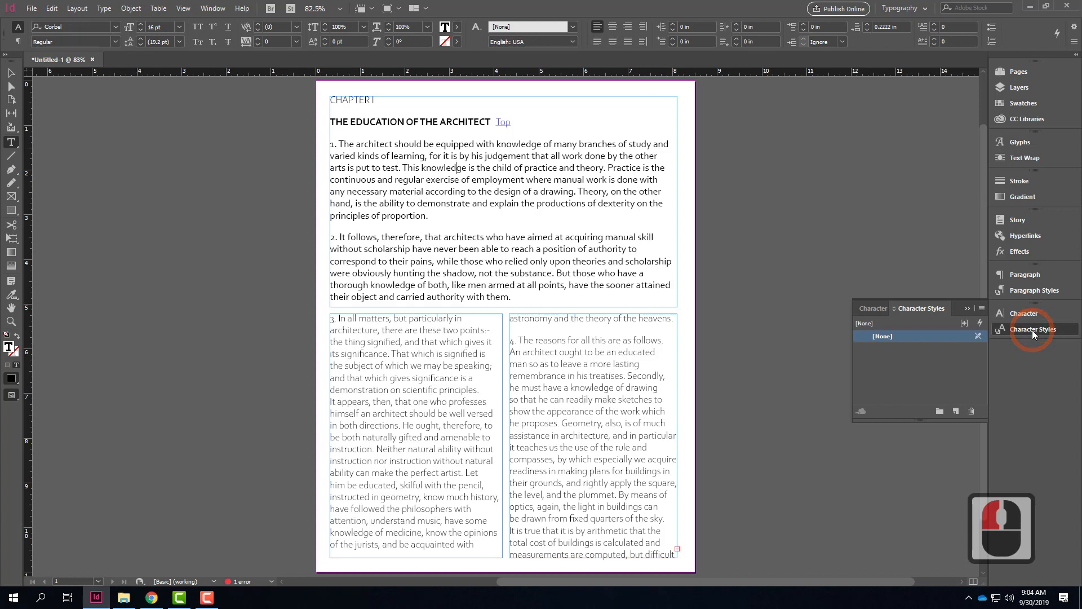
left_click(1033, 314)
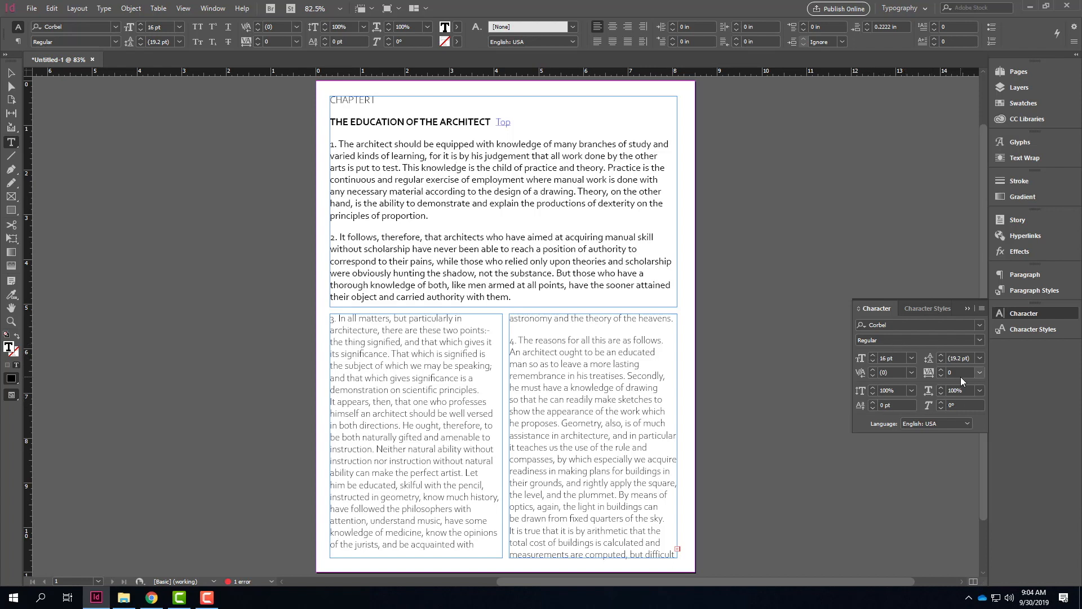
left_click(1034, 331)
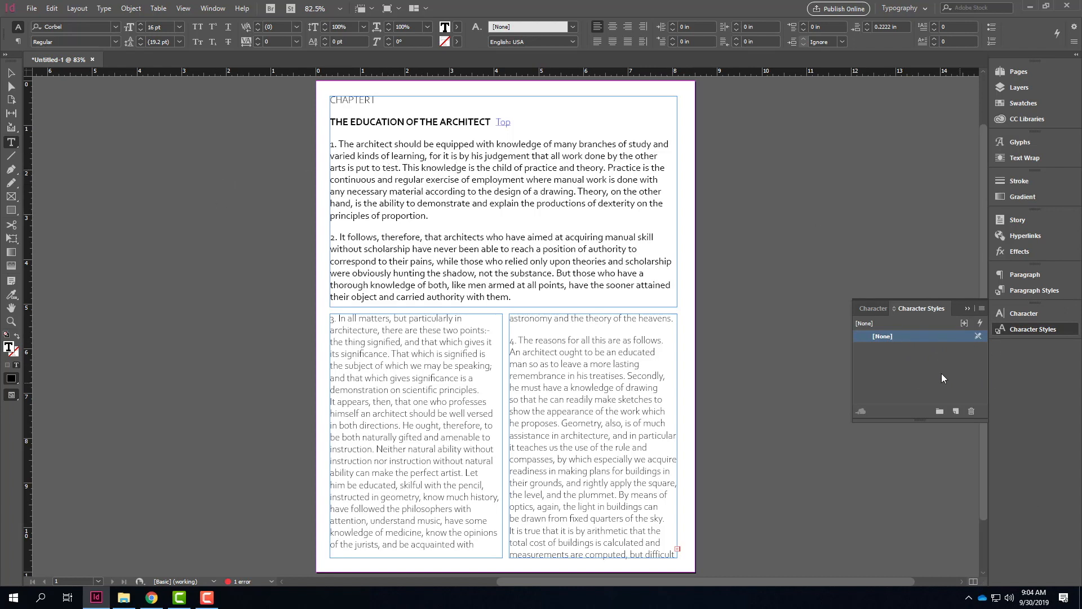
left_click(956, 413)
left_click(894, 348)
double_click(896, 349)
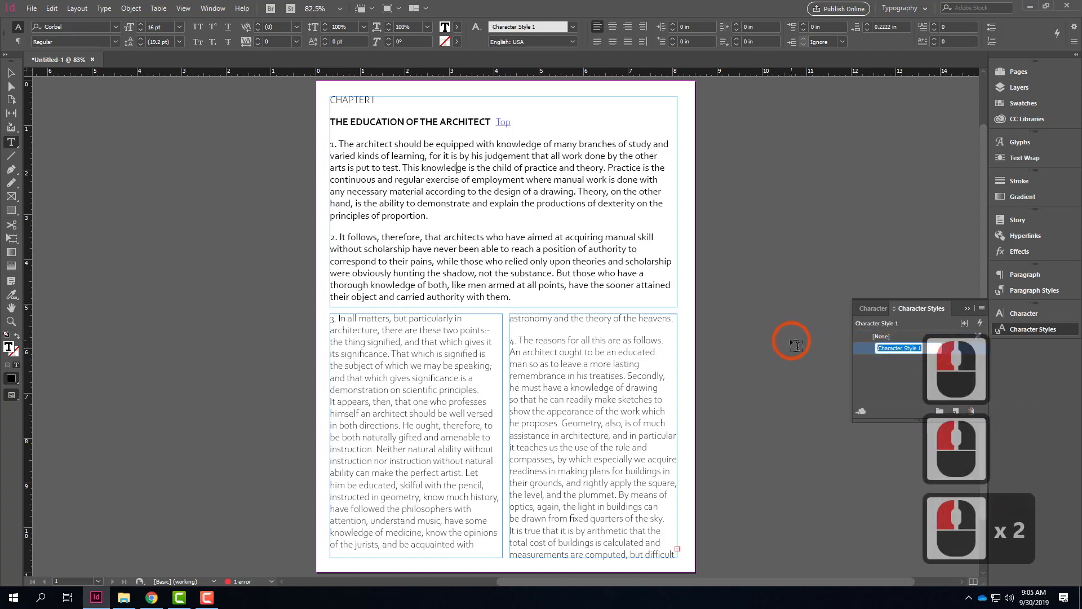
type("Body")
left_click(868, 360)
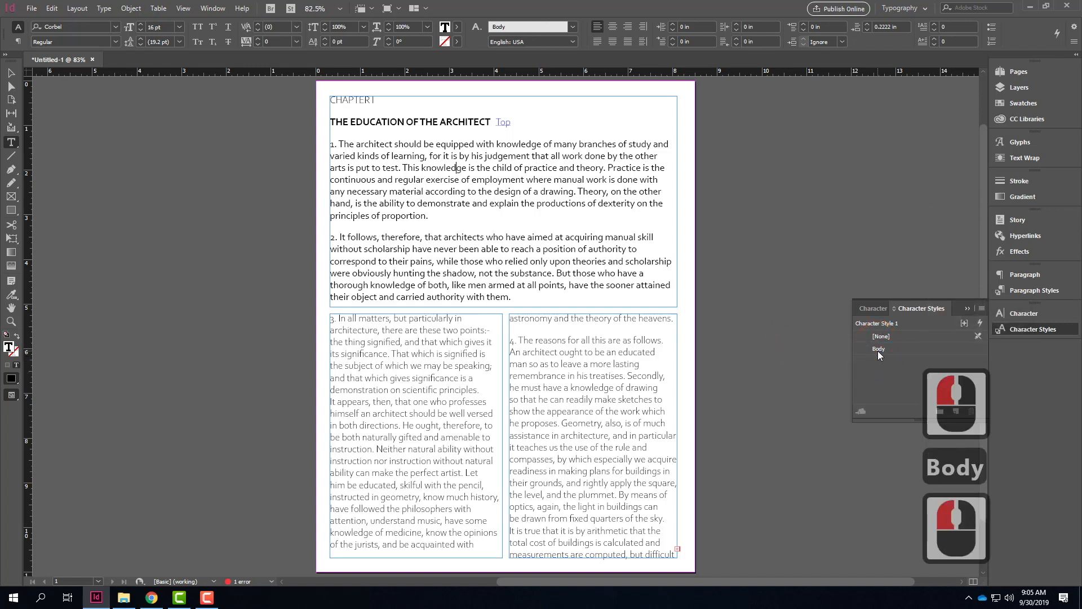
Step: Apply the Body character style to numbered paragraphs 3 and 4 in the two lower columns
left_click(375, 331)
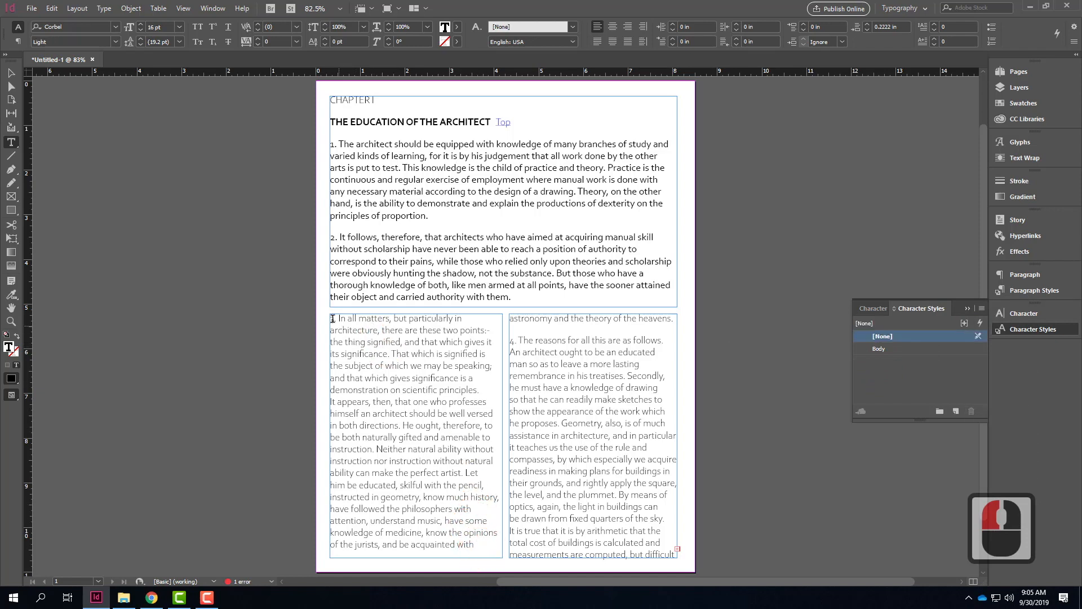
left_click_drag(330, 319, 683, 496)
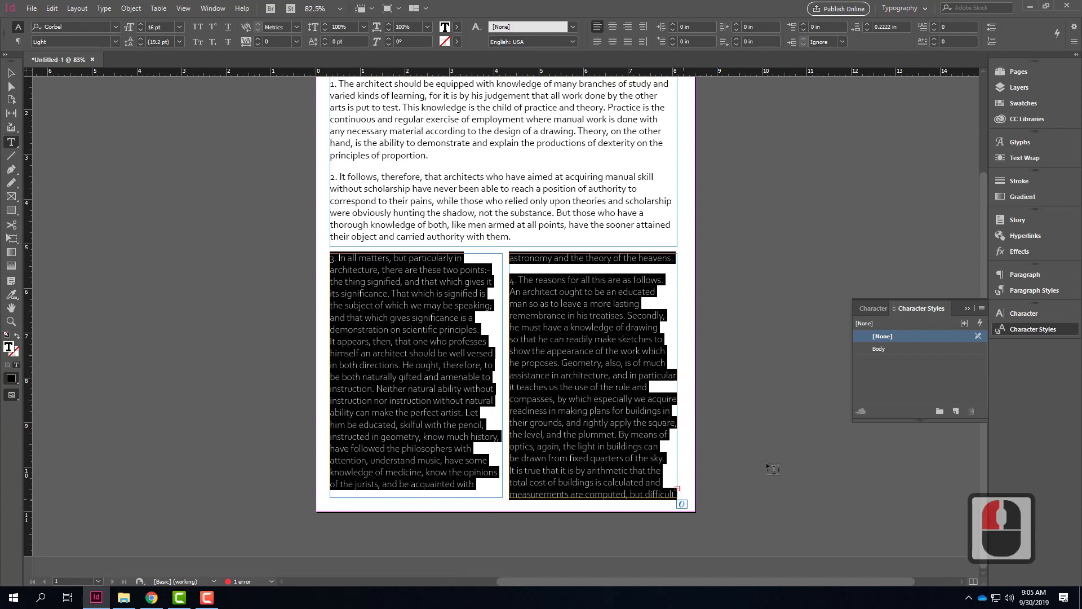
left_click(889, 352)
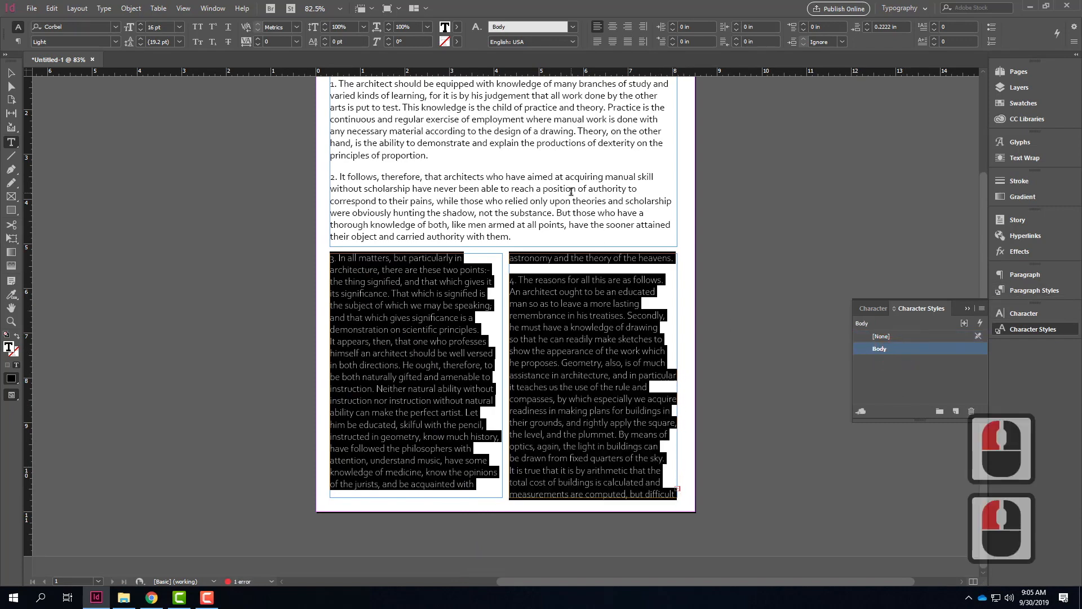
left_click(604, 304)
left_click(898, 323)
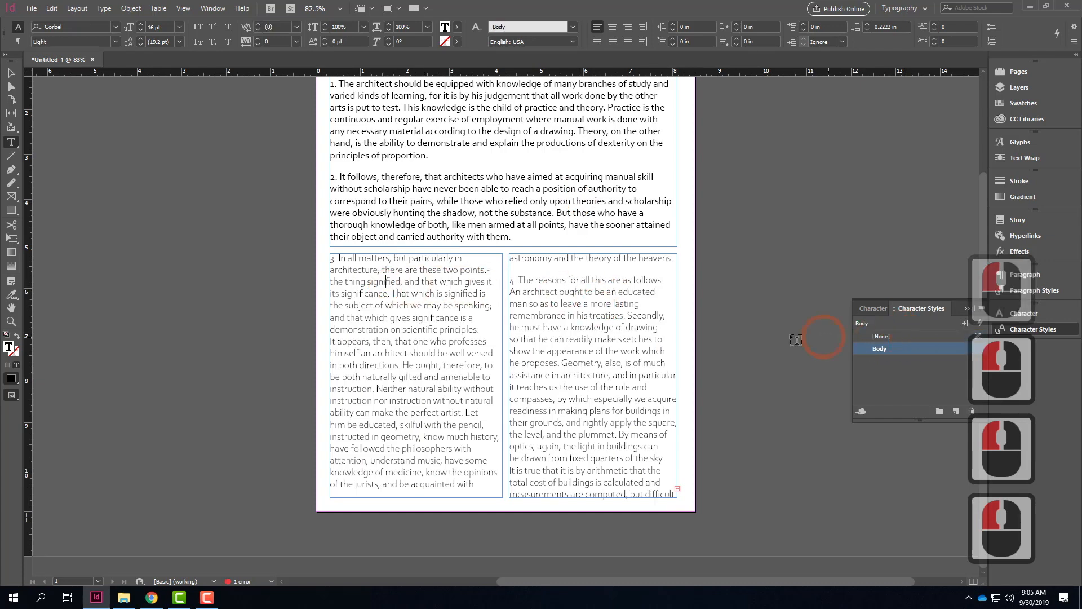
Step: Edit the Body character style's basic character formats so its font style is Regular
left_click_drag(331, 259, 676, 495)
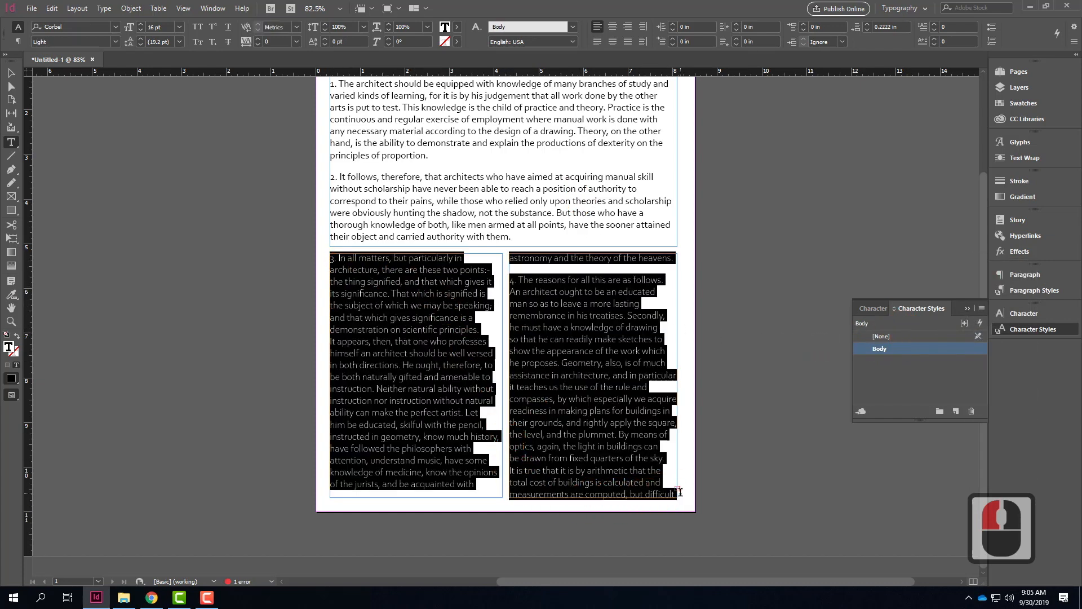
left_click(901, 348)
left_click(901, 348)
left_click(963, 350)
left_click(958, 349)
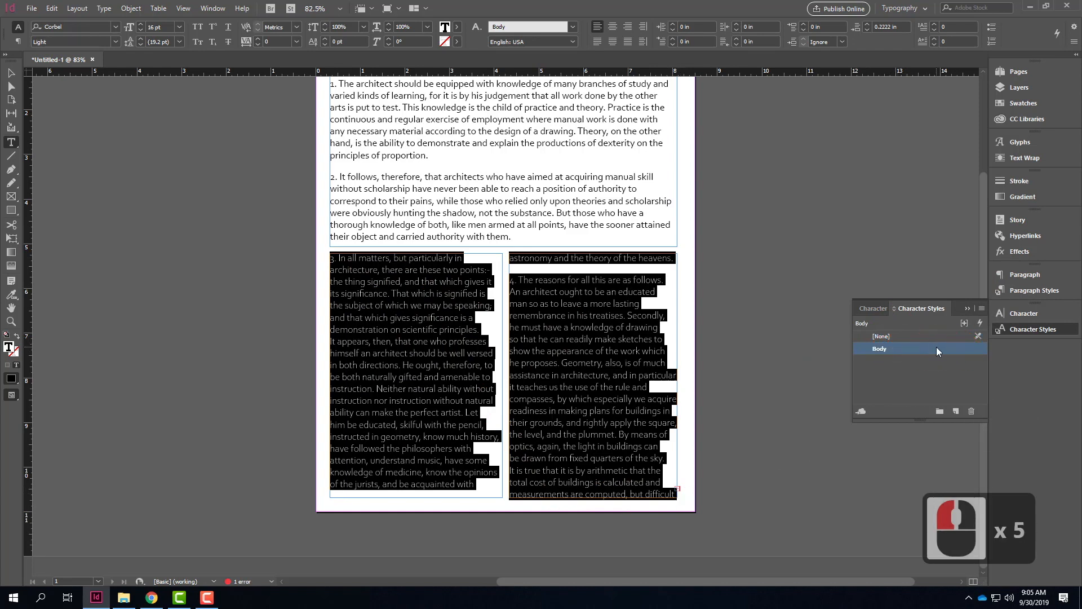
left_click(936, 349)
left_click(963, 349)
left_click(962, 350)
left_click(963, 350)
left_click(963, 350)
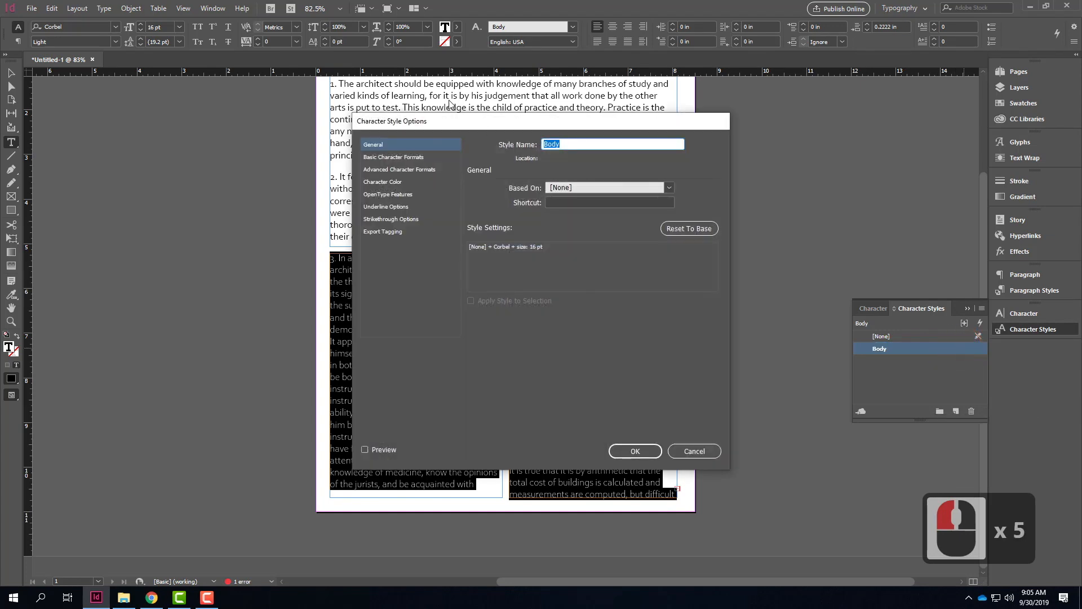
left_click_drag(445, 121, 367, 112)
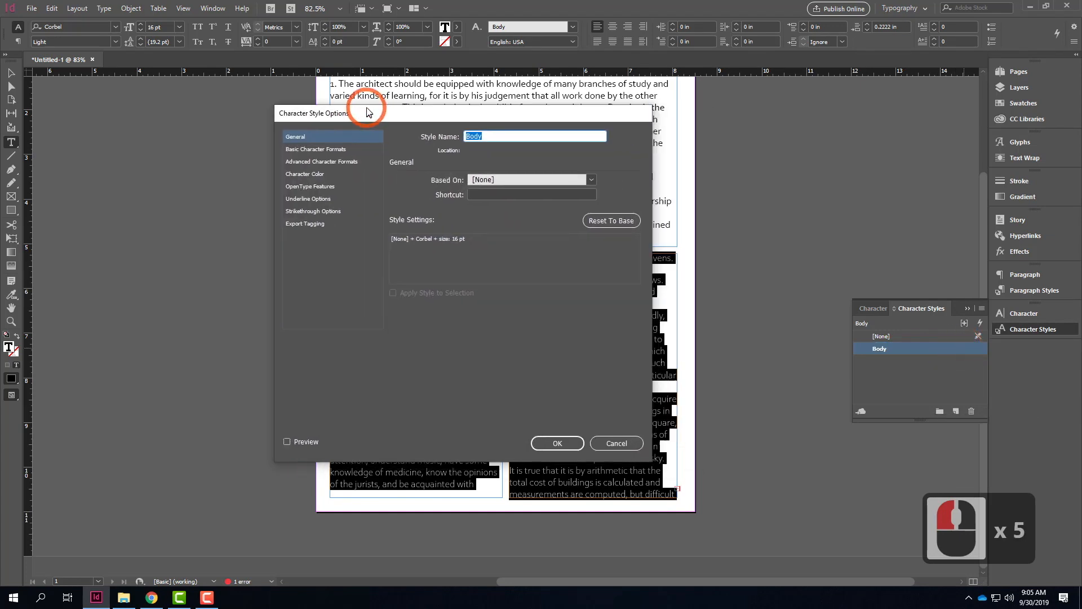
left_click(292, 150)
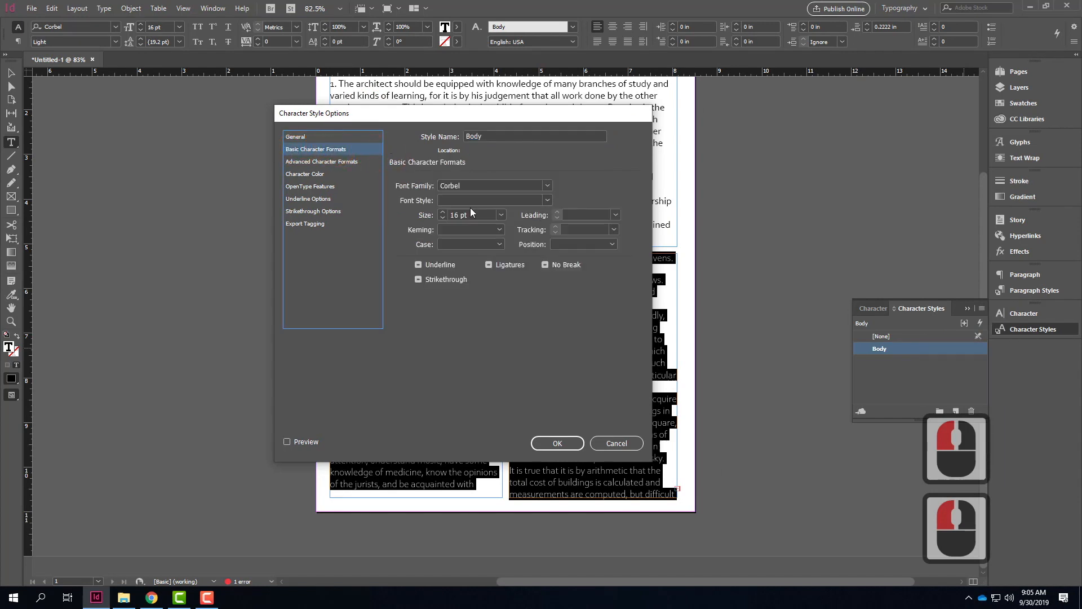
left_click(548, 200)
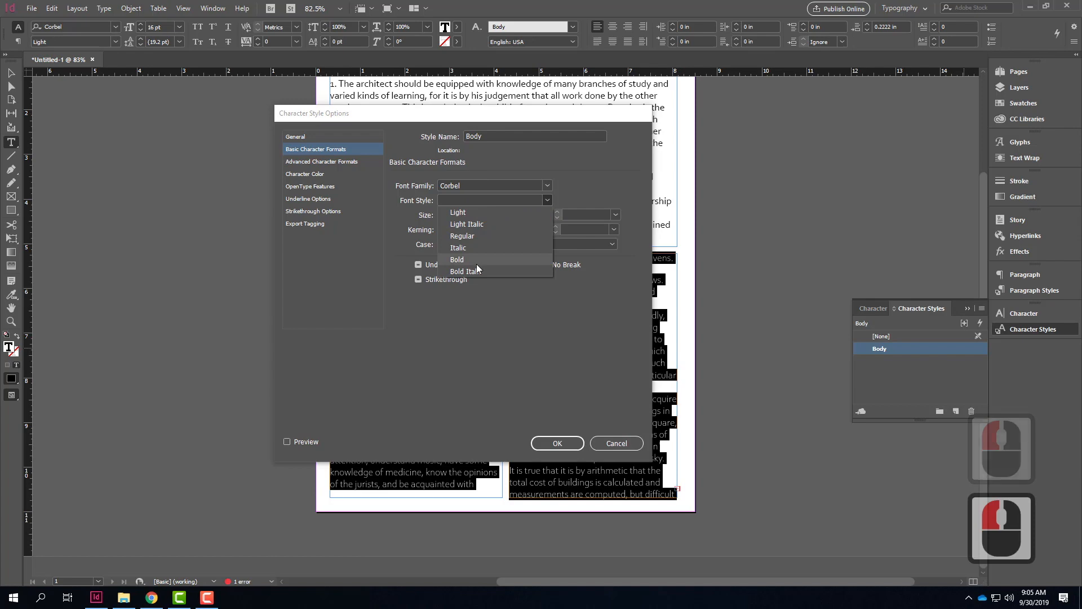
left_click(474, 234)
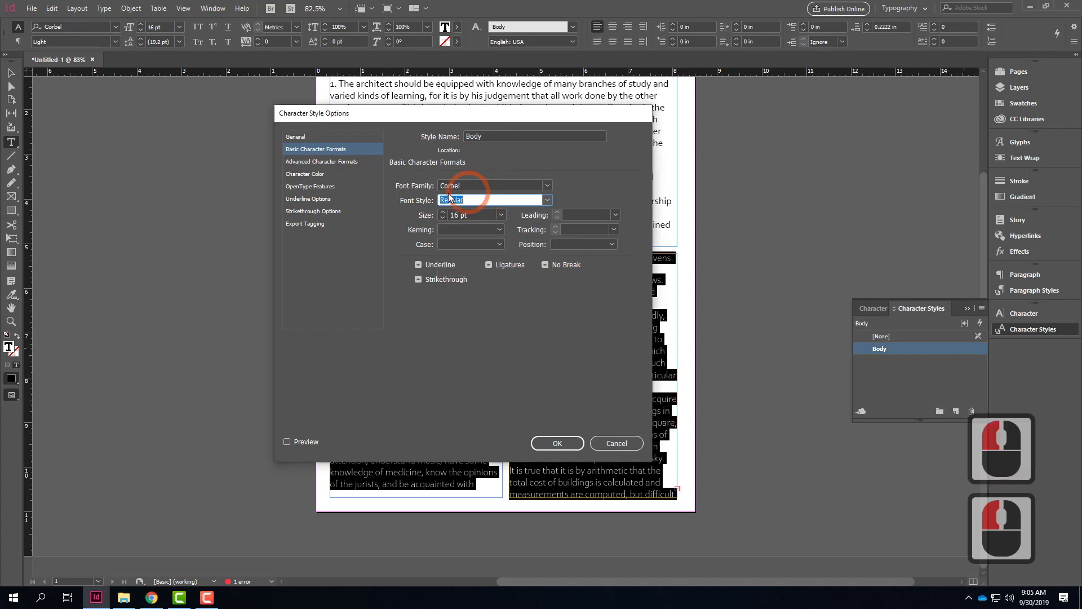
left_click(560, 442)
left_click(597, 225)
left_click(743, 319)
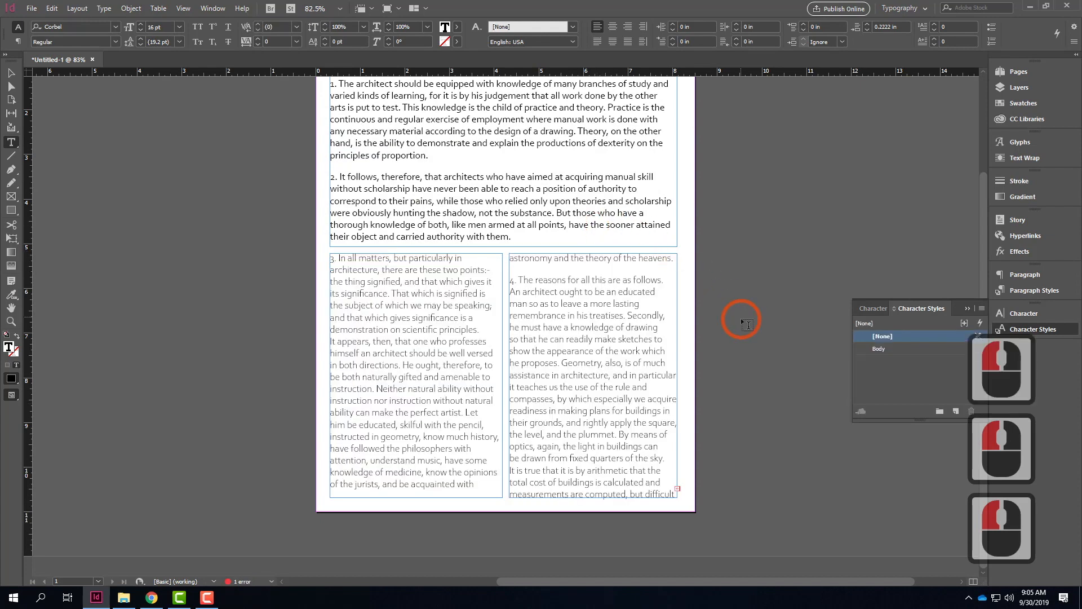
Step: Reapply the Body character style to all the text in the two lower columns to clear its Light override
left_click(391, 319)
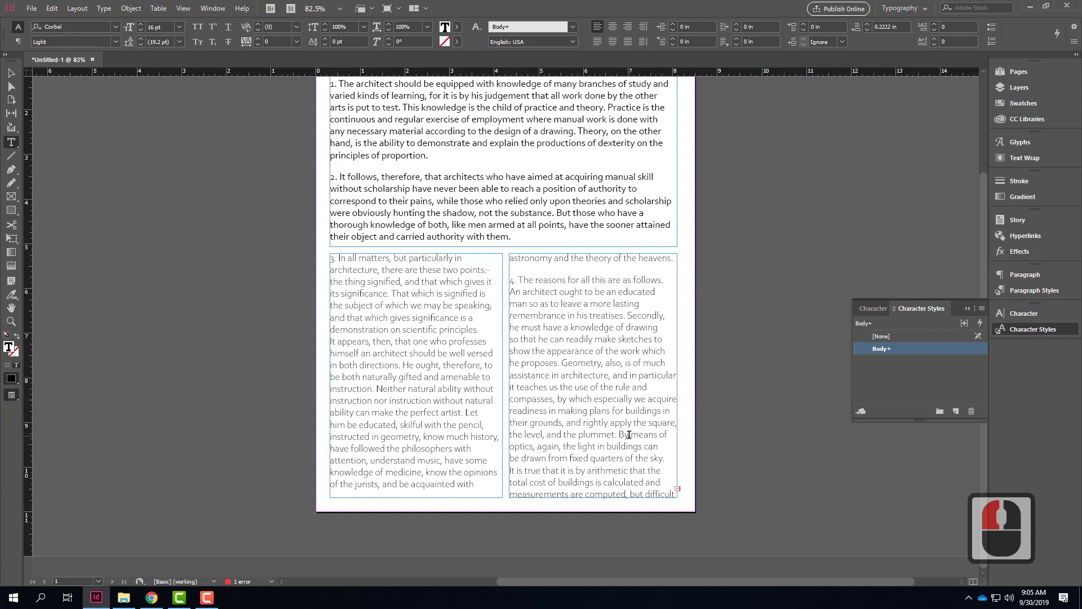
left_click_drag(674, 494, 331, 258)
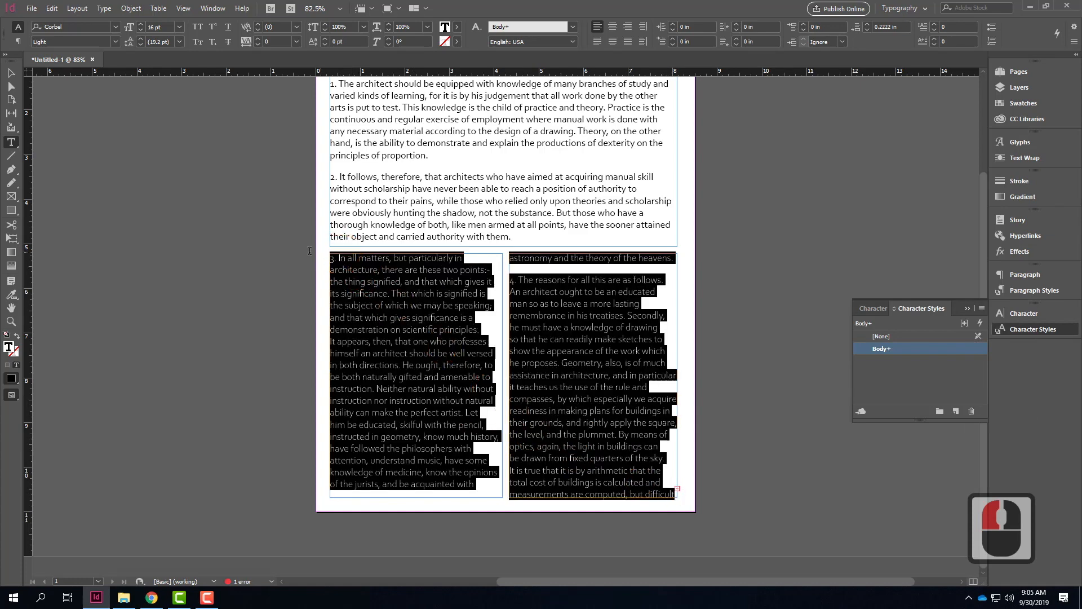
left_click(895, 349)
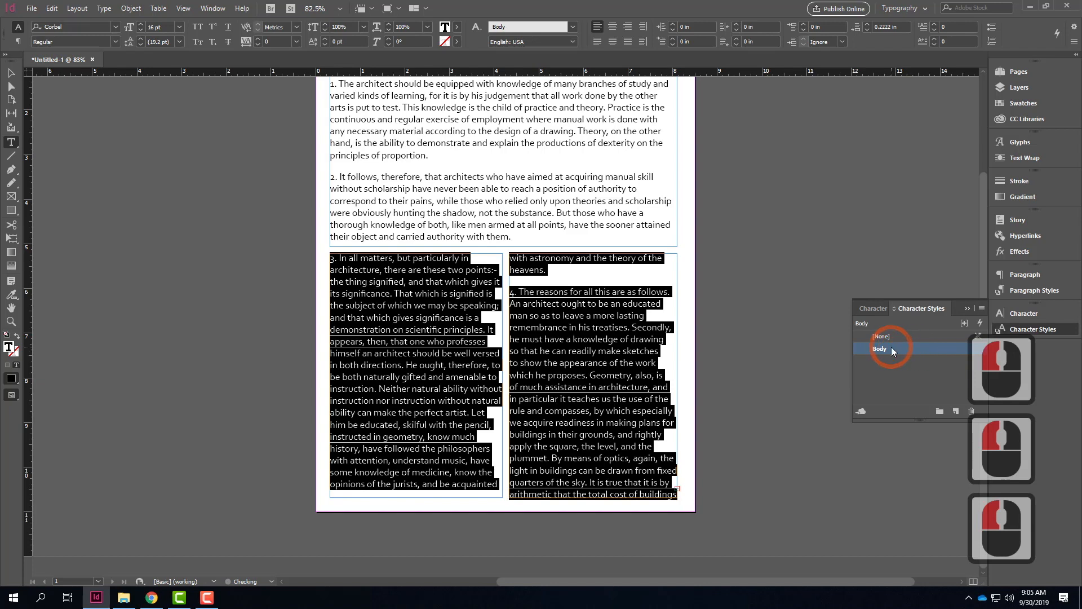
left_click(769, 312)
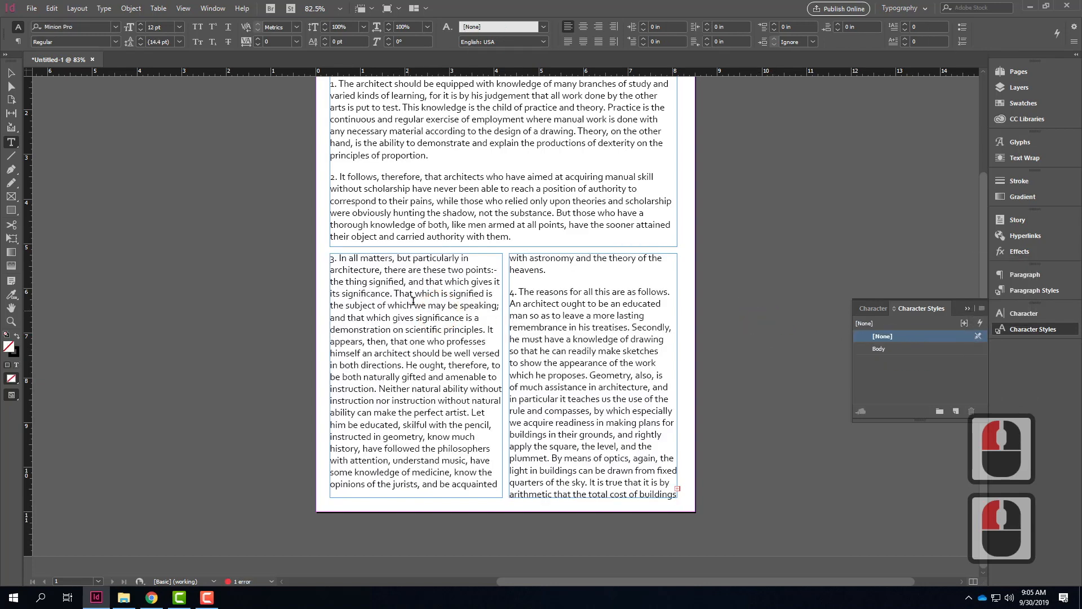
Step: Apply the Body character style to numbered paragraphs 1 and 2 in the upper frame
scroll(414, 285, "up", 2)
left_click_drag(512, 320, 327, 165)
left_click(889, 348)
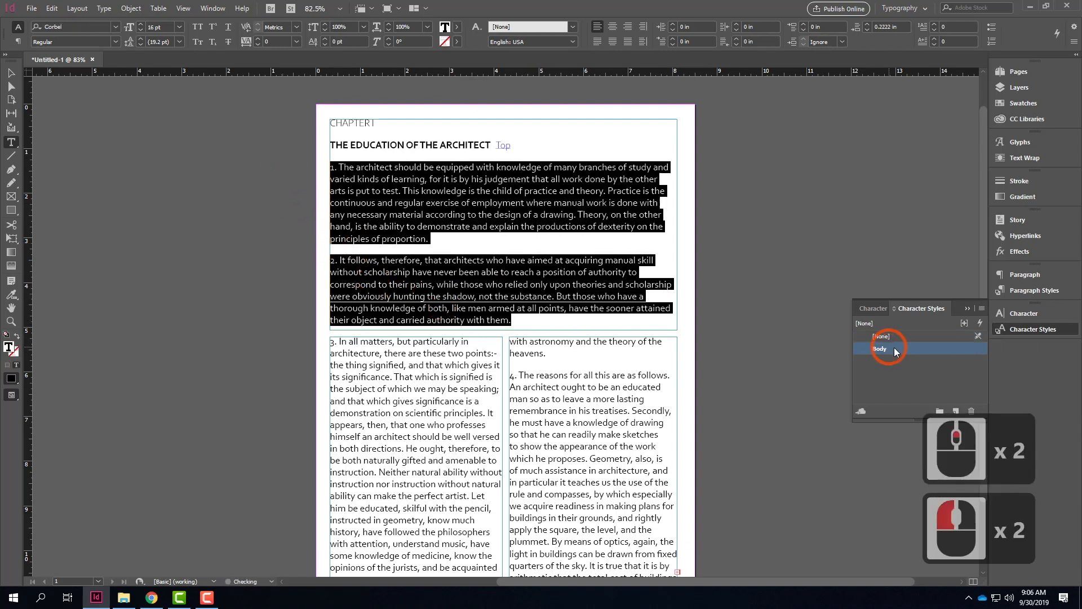
left_click(573, 371)
Step: Change the font style of the Body character style to Bold Italic
left_click(479, 294)
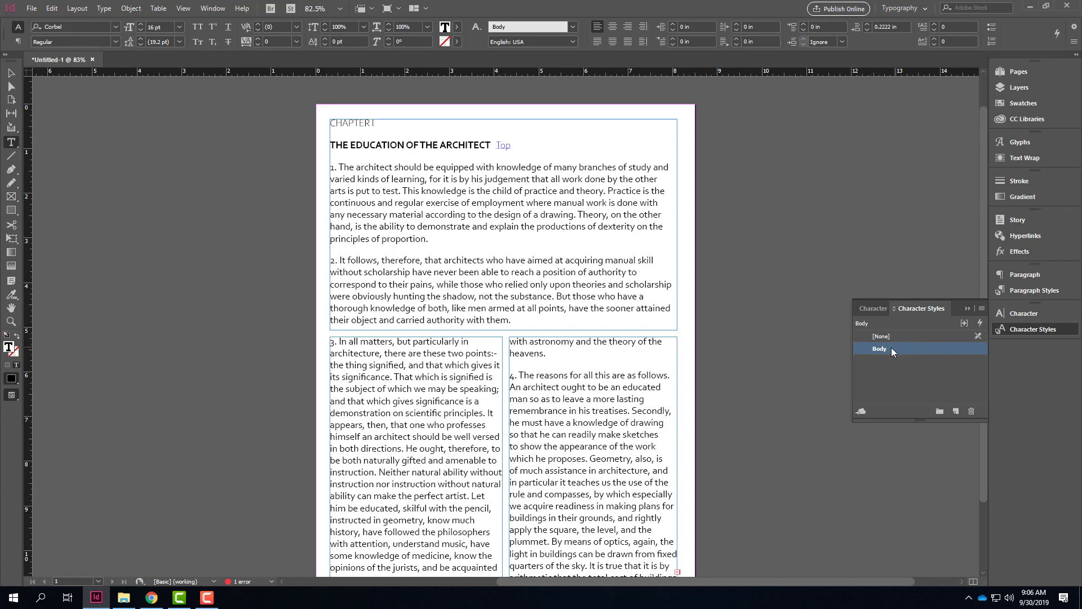
double_click(971, 349)
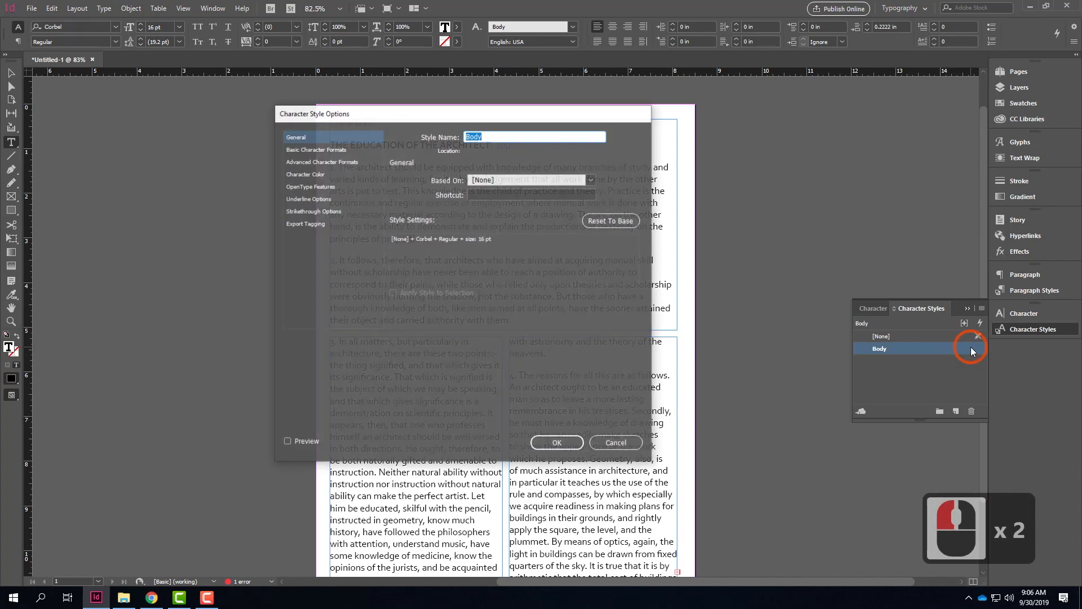
left_click(332, 150)
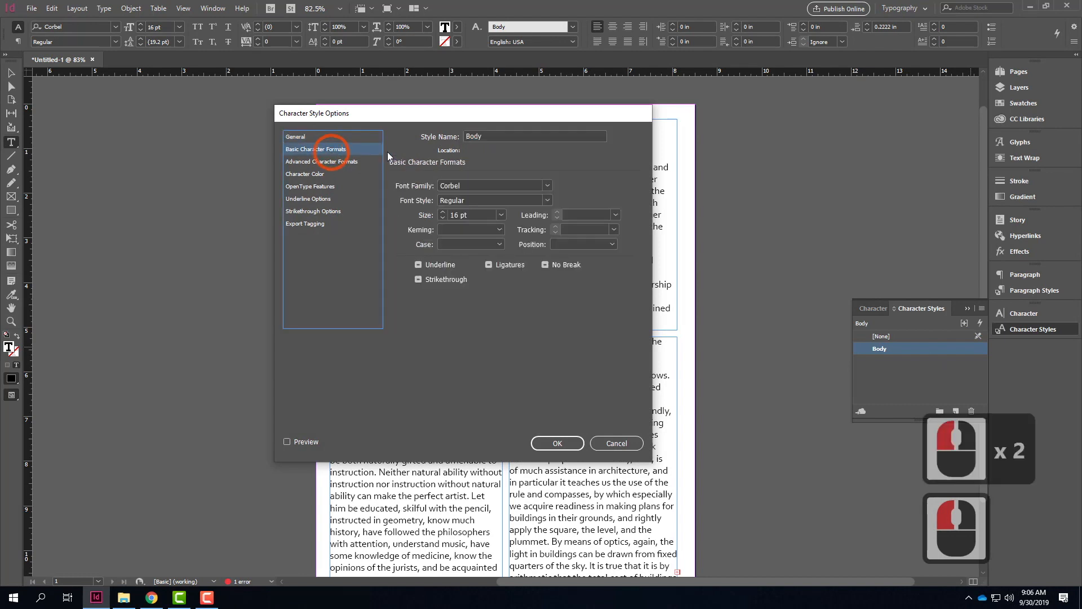
left_click(545, 201)
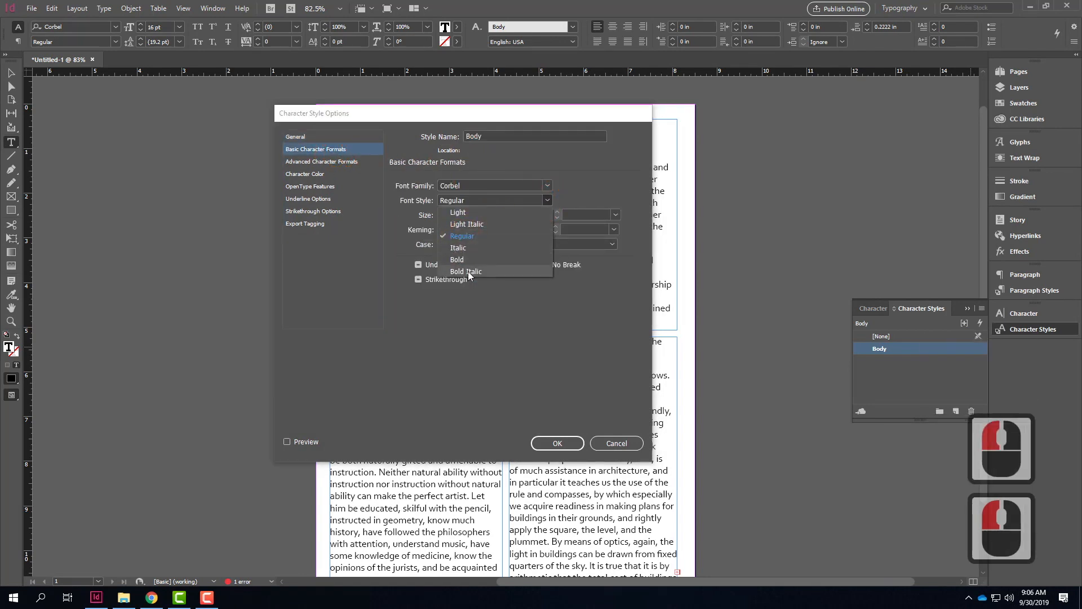
left_click(503, 271)
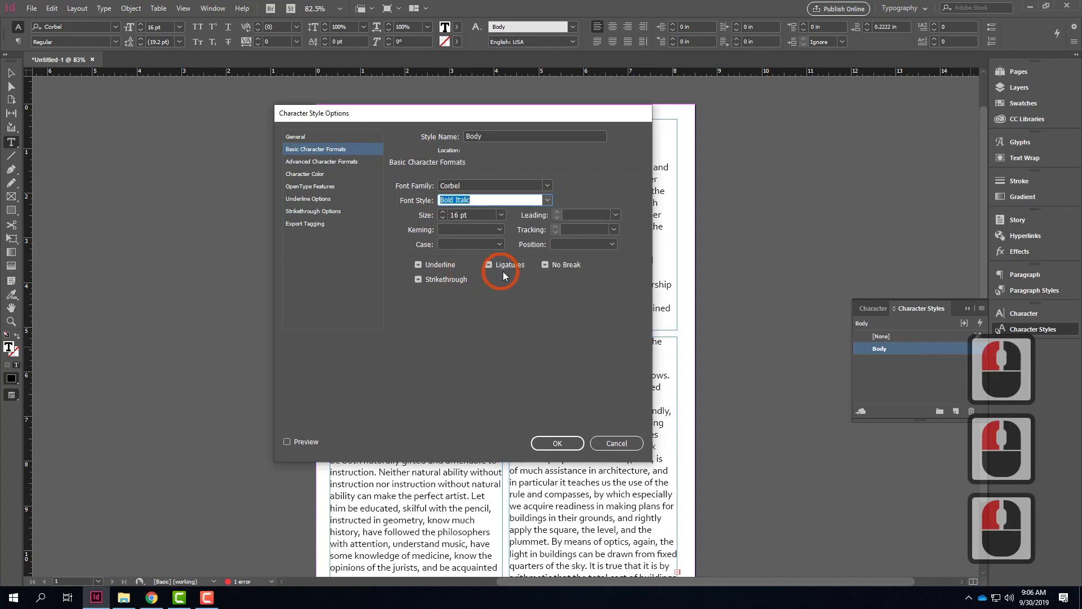
left_click(573, 444)
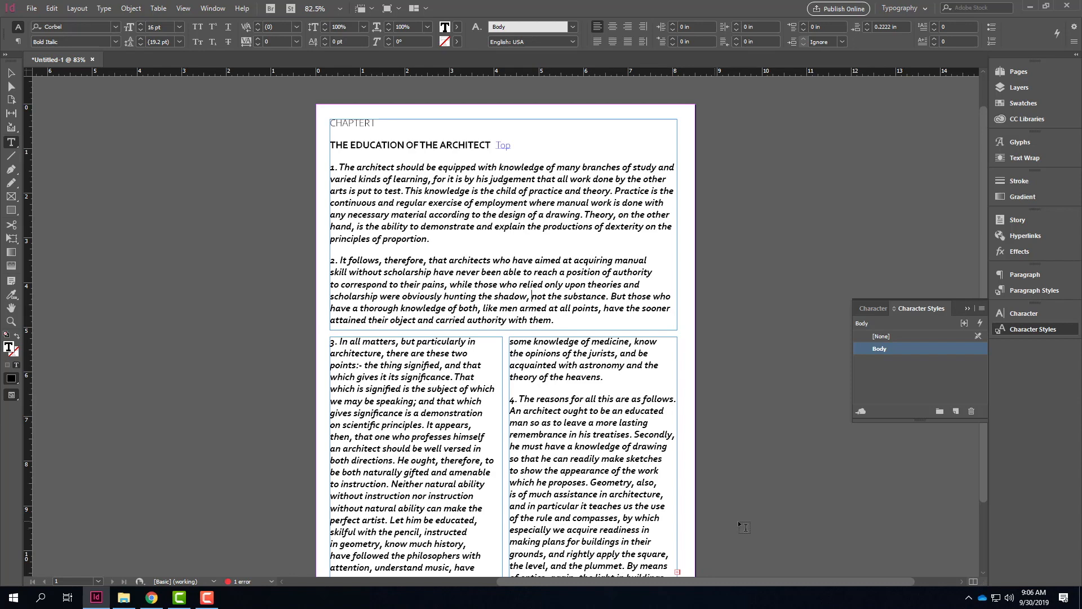
Step: Change the font style of the Body character style back to Regular
double_click(977, 348)
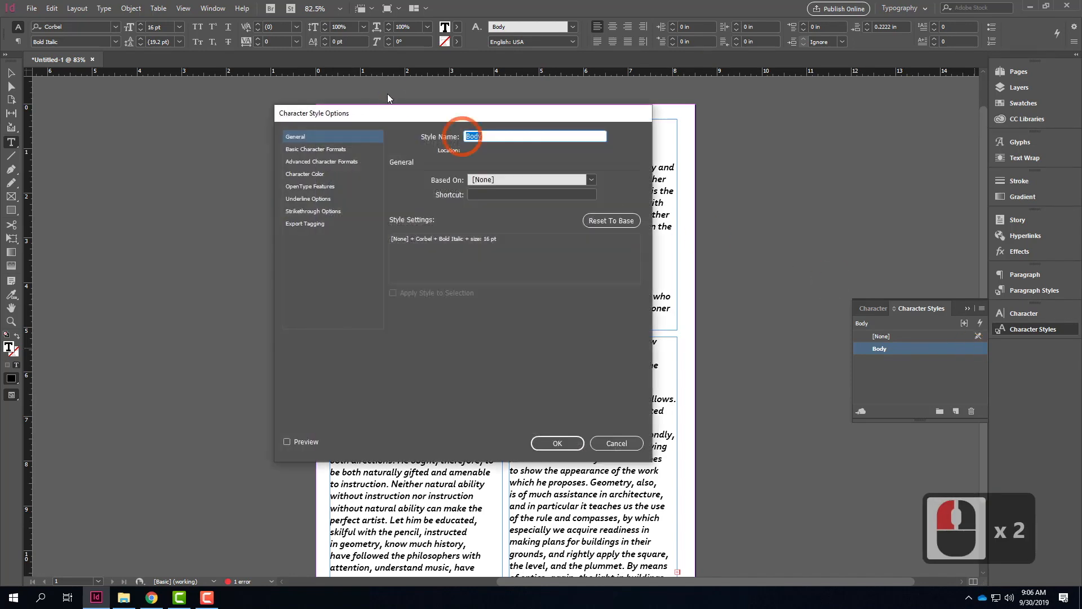
left_click(320, 149)
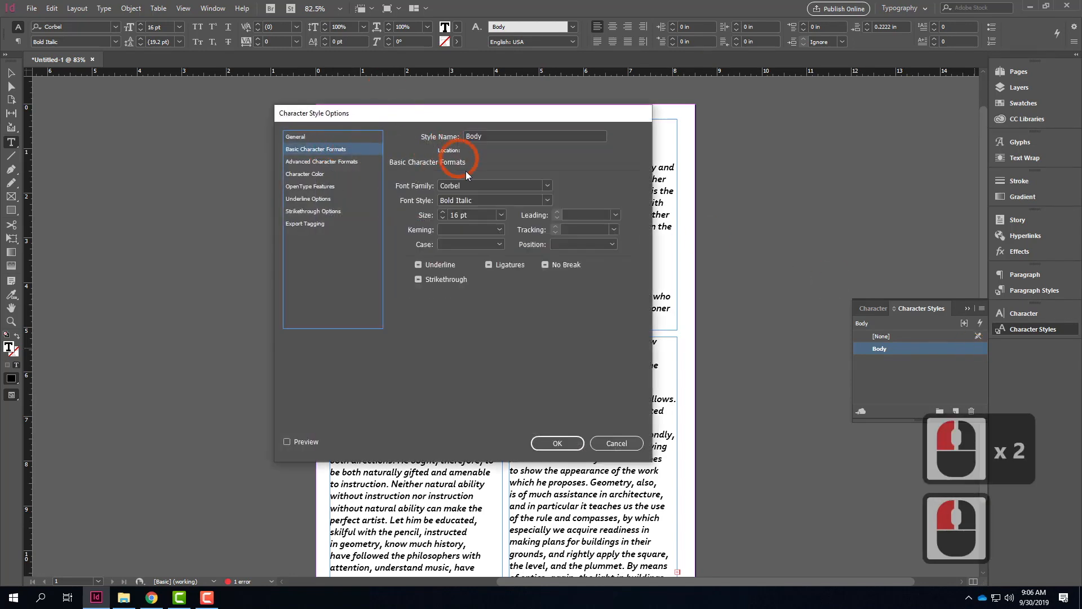
left_click(471, 200)
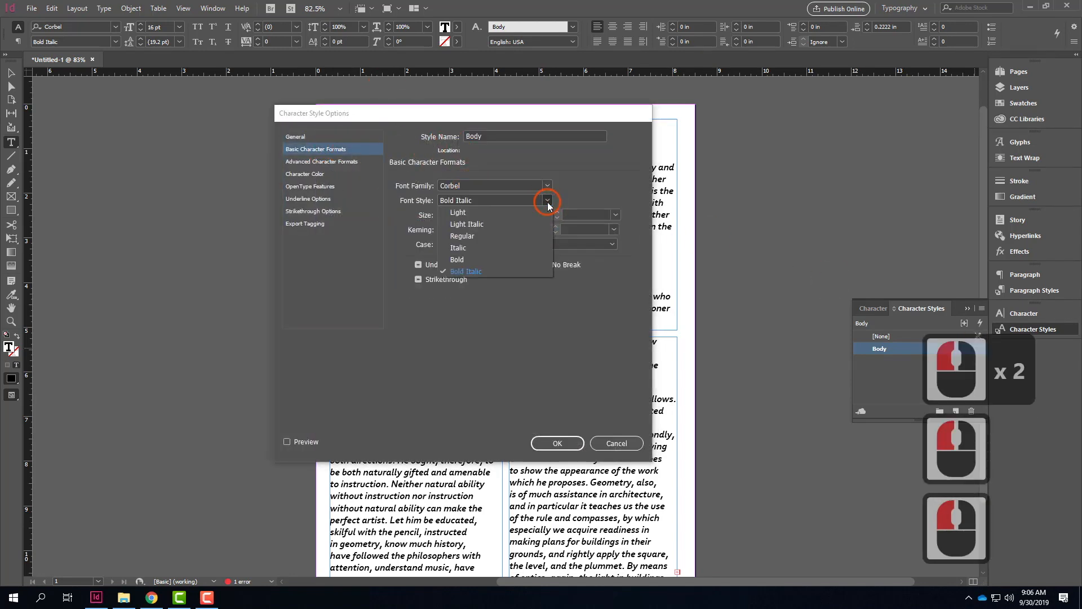
left_click(472, 236)
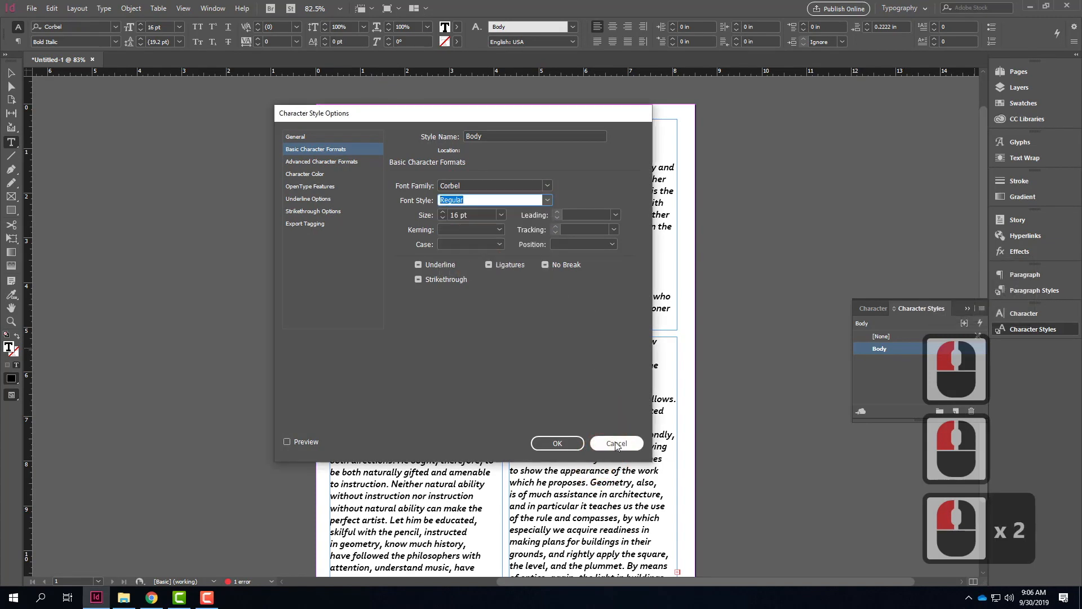
left_click(557, 443)
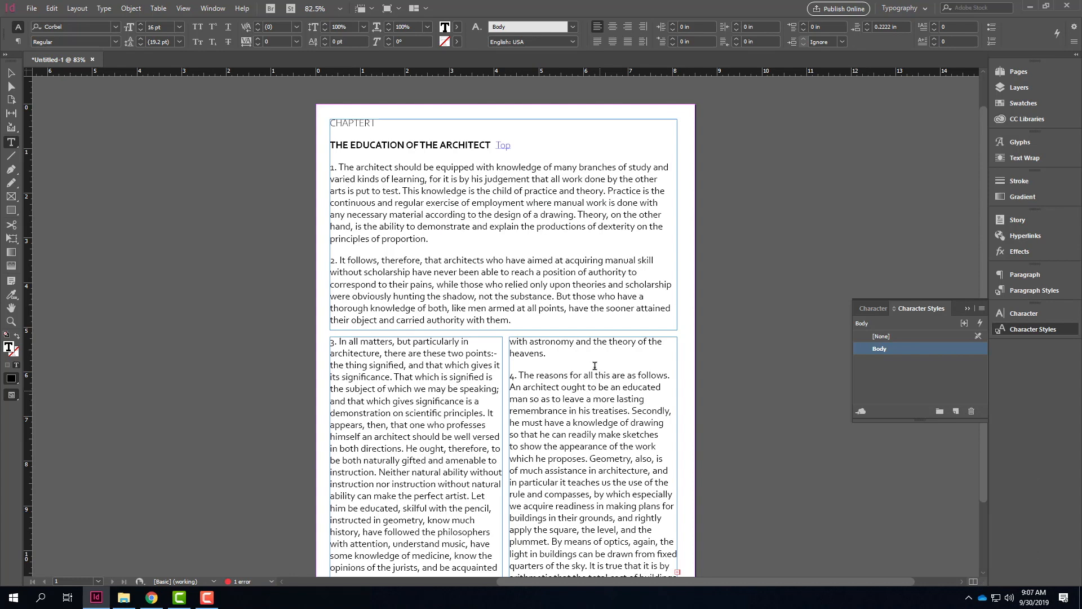
Step: Enlarge the heading THE EDUCATION OF THE ARCHITECT to a font size of 18 pt
left_click(485, 214)
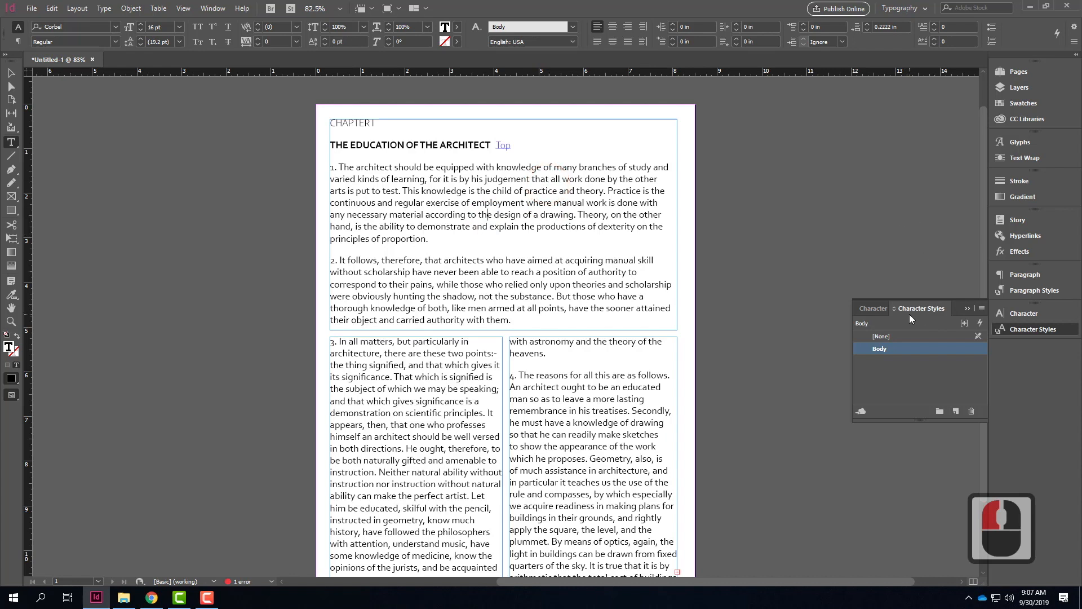
left_click(1015, 314)
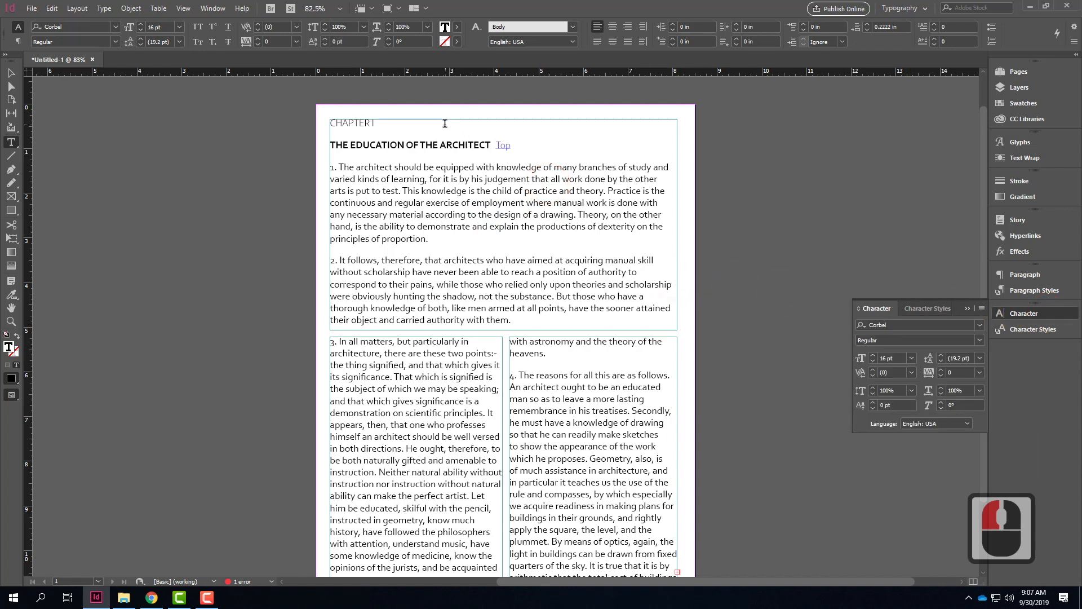
key("ctrl+equal")
key("ctrl+equal")
key("ctrl+equal")
key("ctrl+equal")
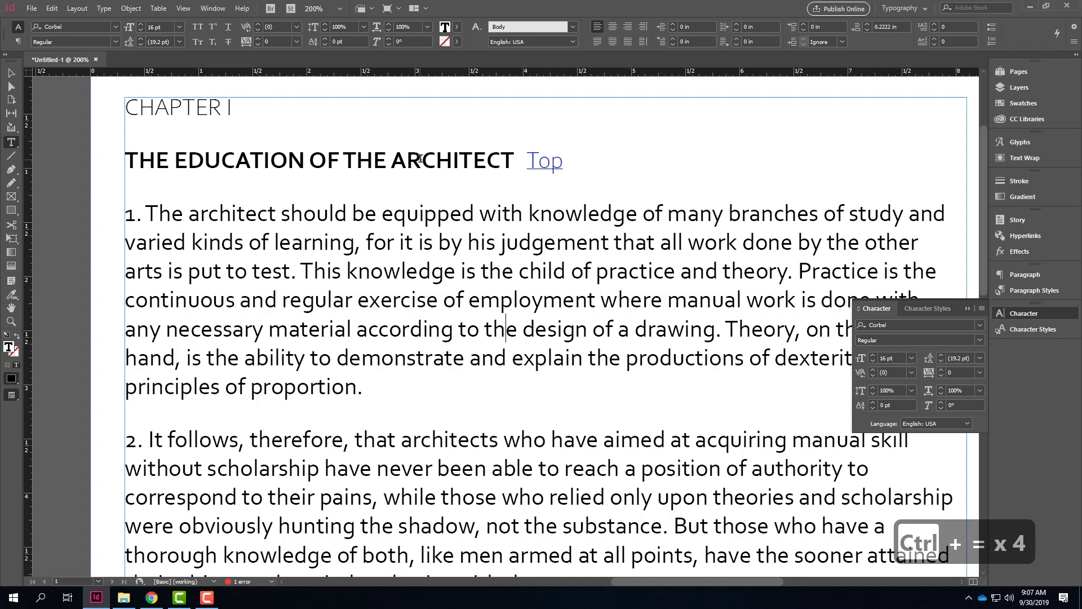
left_click_drag(515, 155, 101, 154)
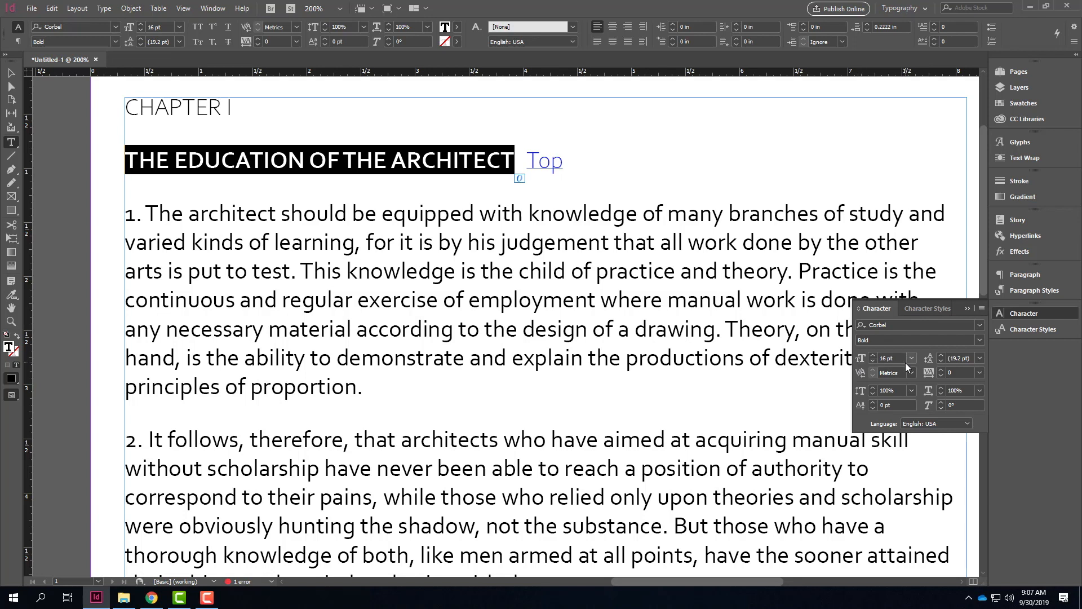
left_click(873, 355)
left_click(873, 355)
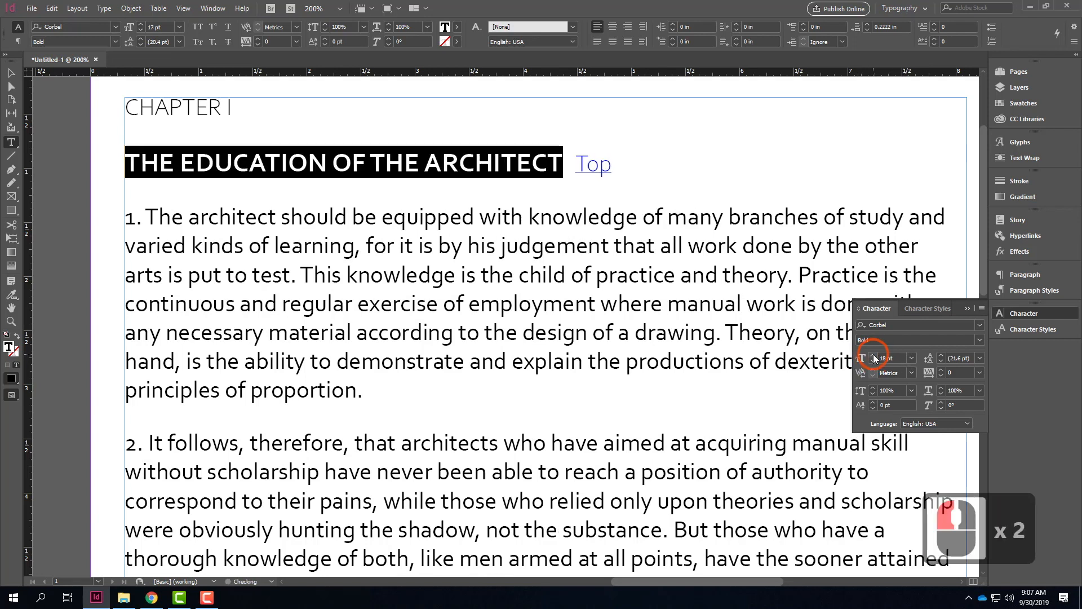
left_click(873, 355)
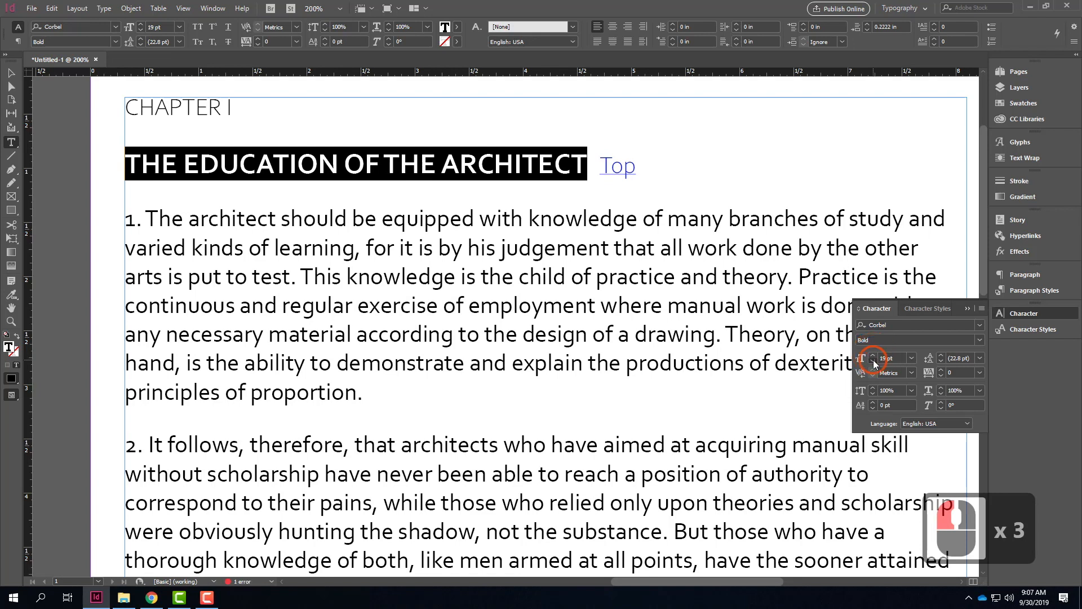
left_click(873, 362)
Step: Set the font size of the heading THE EDUCATION OF THE ARCHITECT to a custom 18.5 pt
left_click(877, 359)
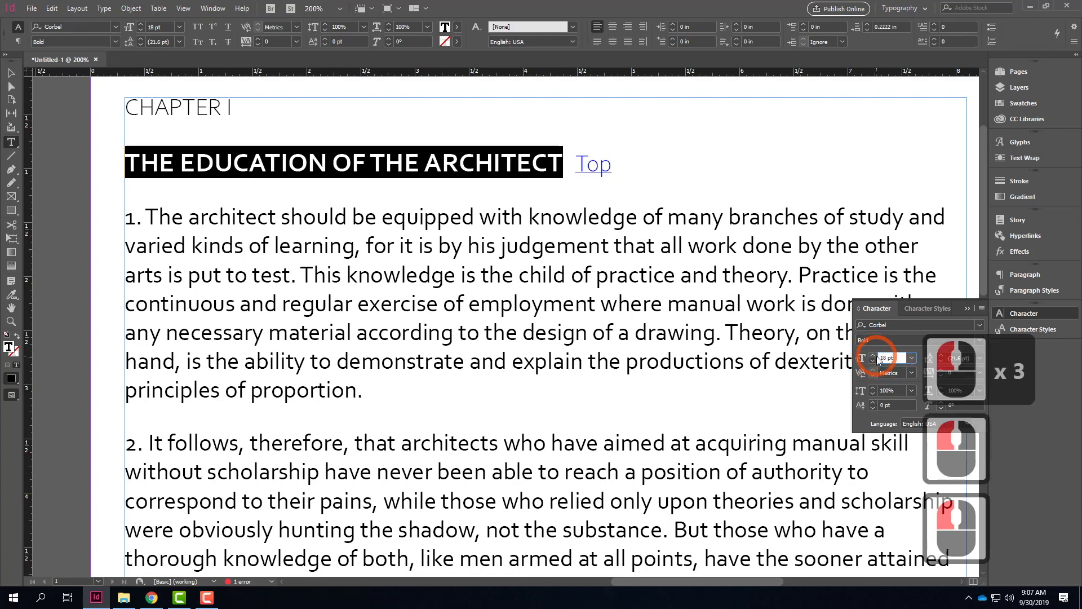
left_click_drag(888, 358, 877, 358)
type("1")
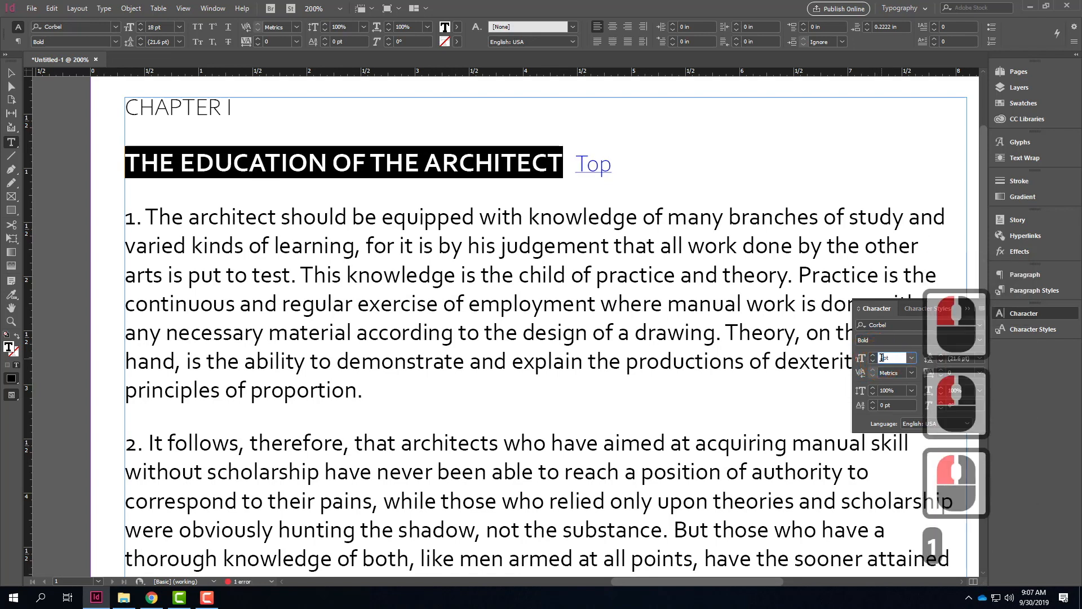
type("89.5")
key("F11")
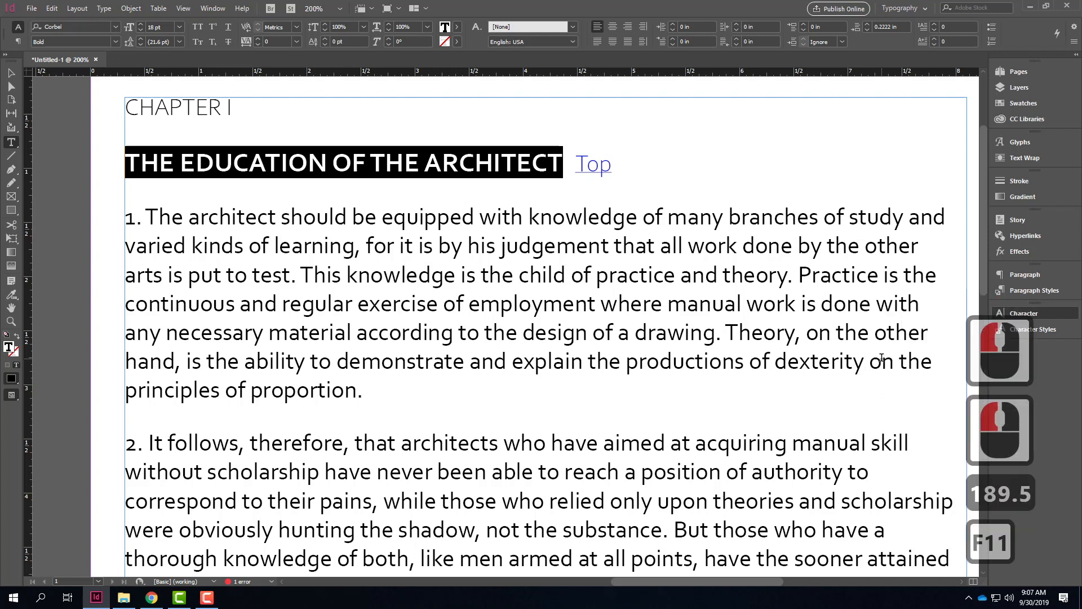
left_click(1023, 313)
left_click(886, 360)
left_click(889, 361)
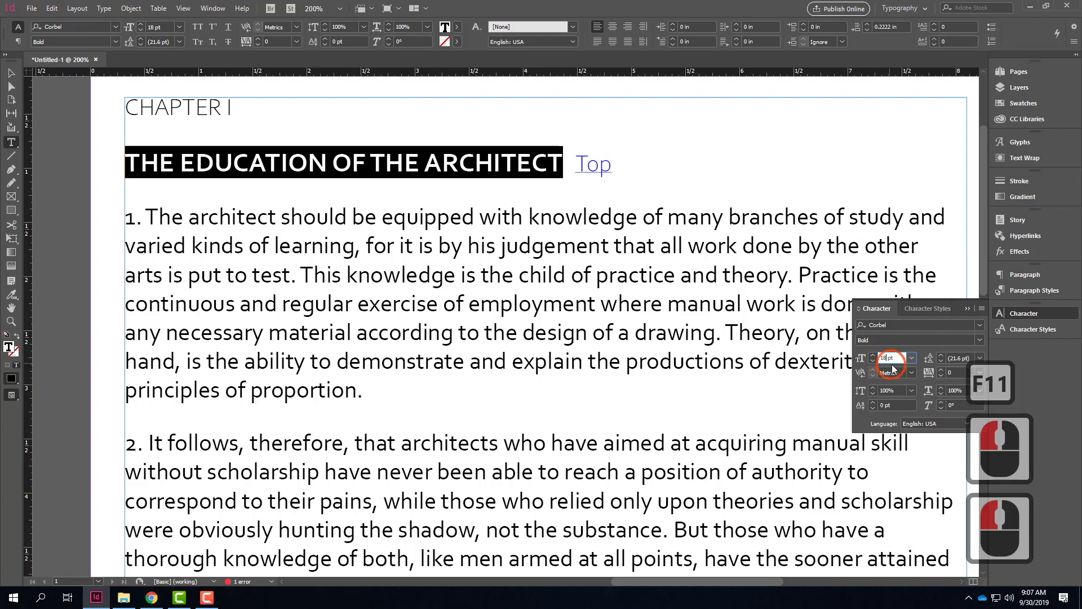
type(".5")
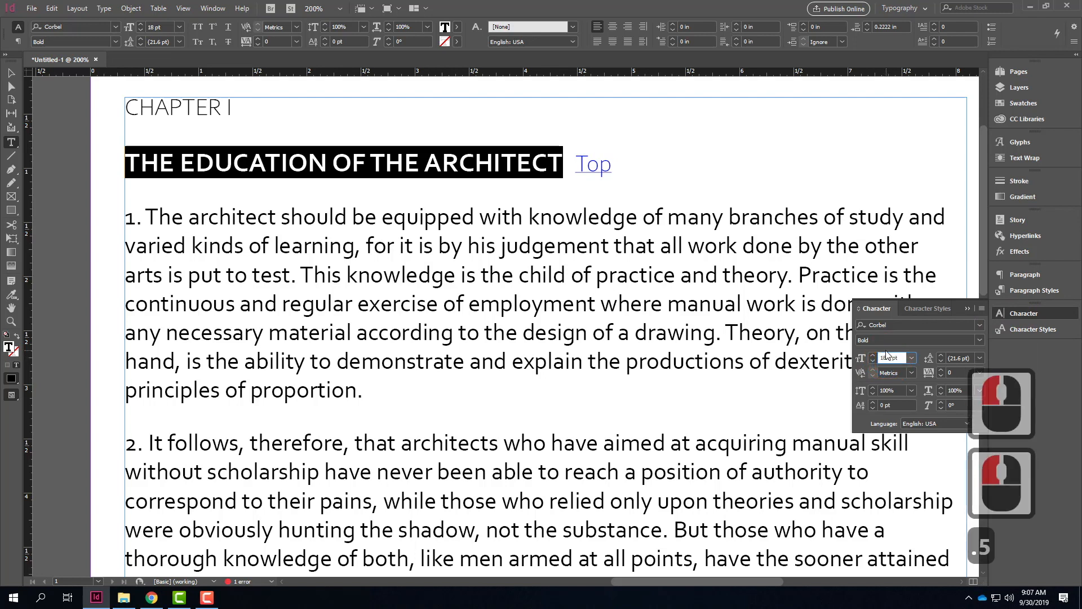
key("Tab")
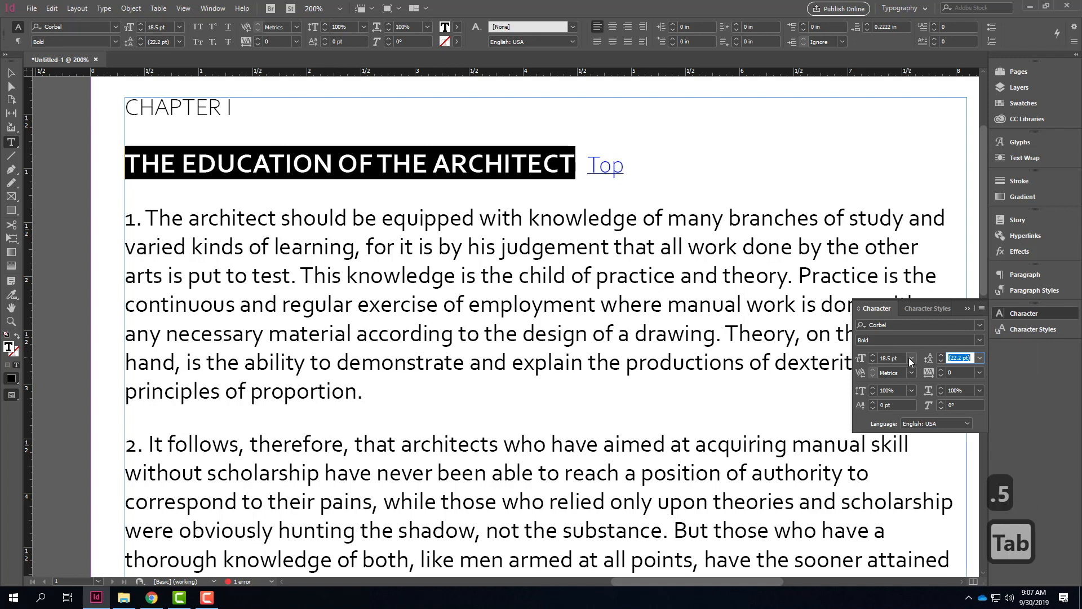
Step: Return the selected heading's font size to the preset 18 pt
left_click(911, 357)
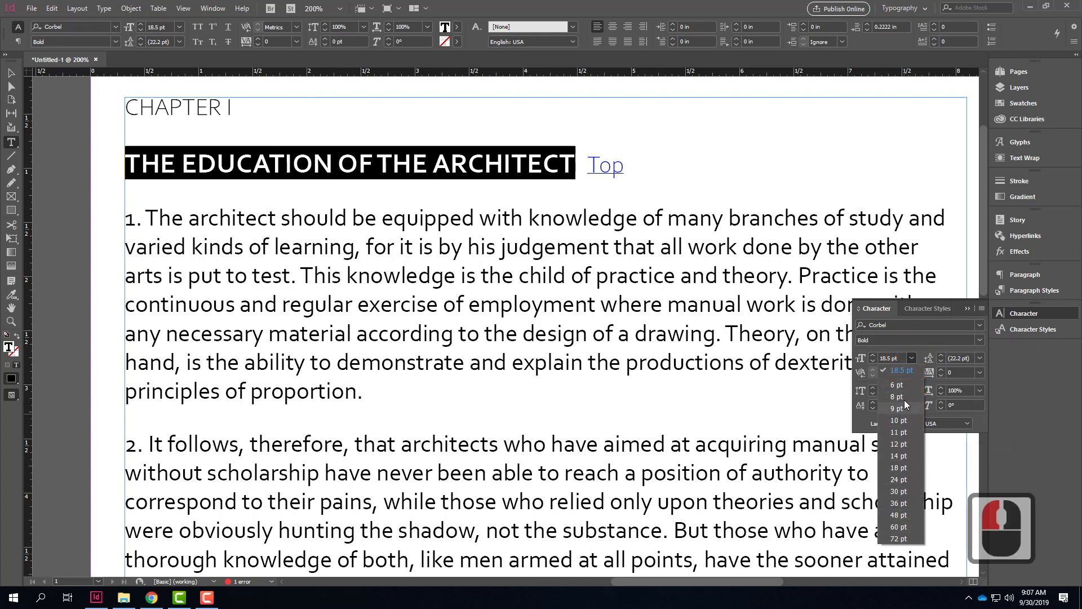
left_click(905, 470)
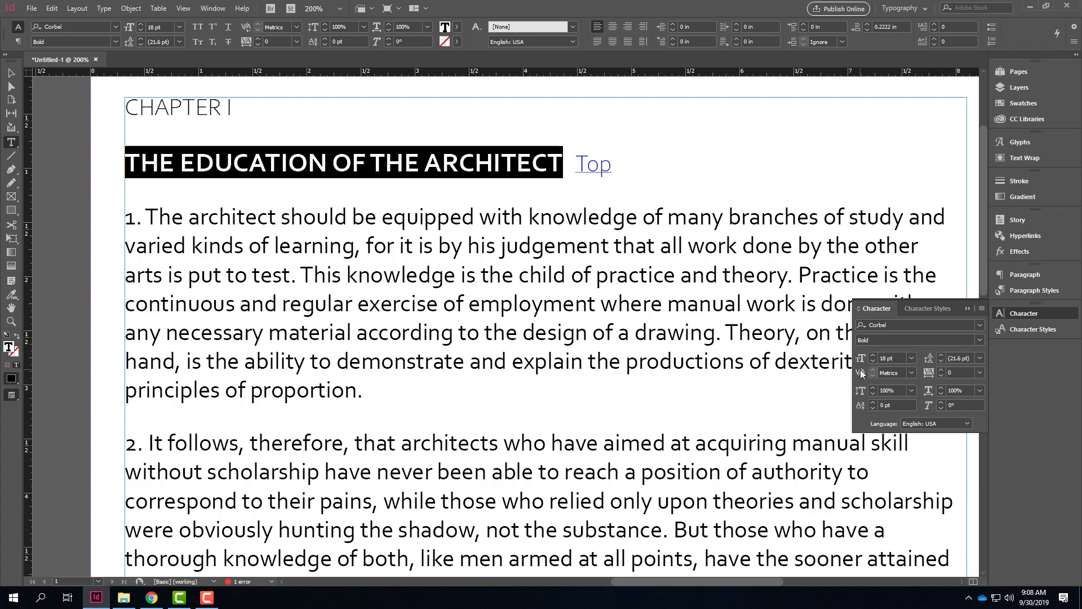
Step: Set the kerning between the A and R of ARCHITECT in the heading to -5, and increase it to -100
left_click(372, 170)
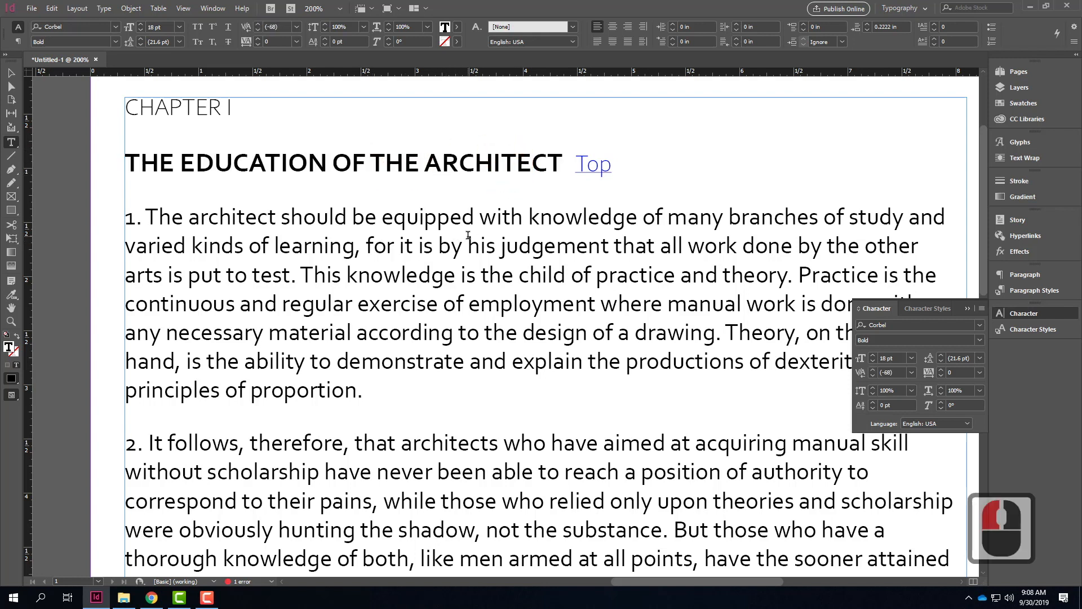
left_click(437, 162)
left_click(912, 372)
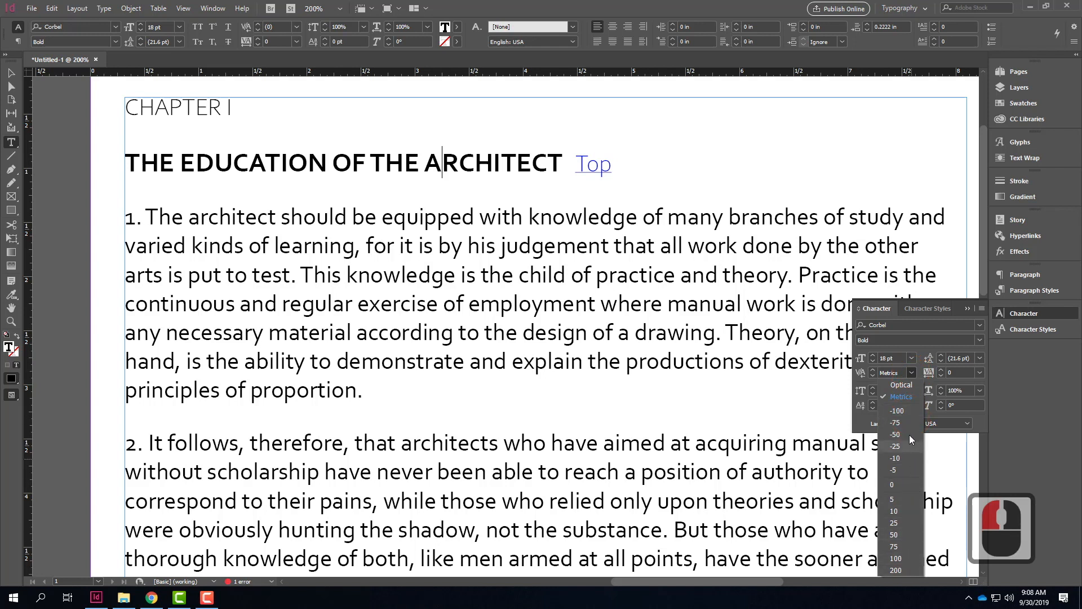
left_click(902, 469)
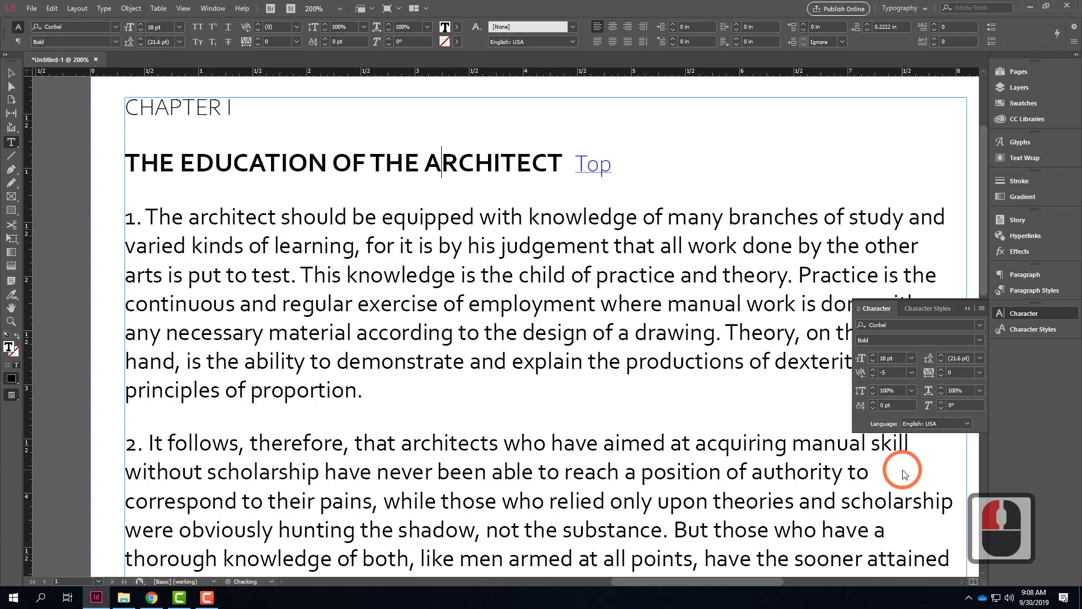
left_click(912, 372)
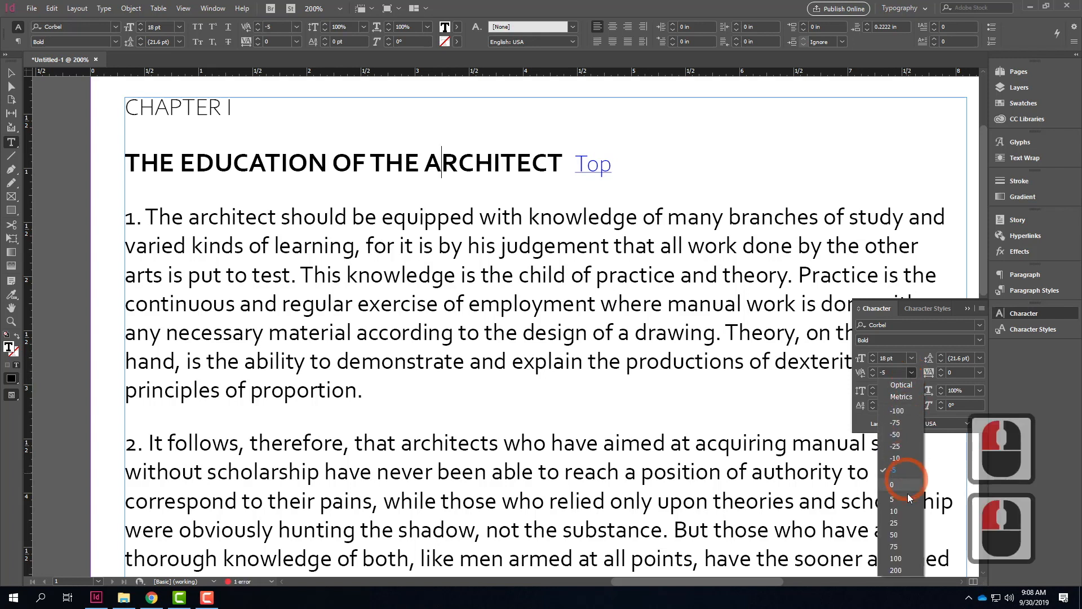
left_click(900, 413)
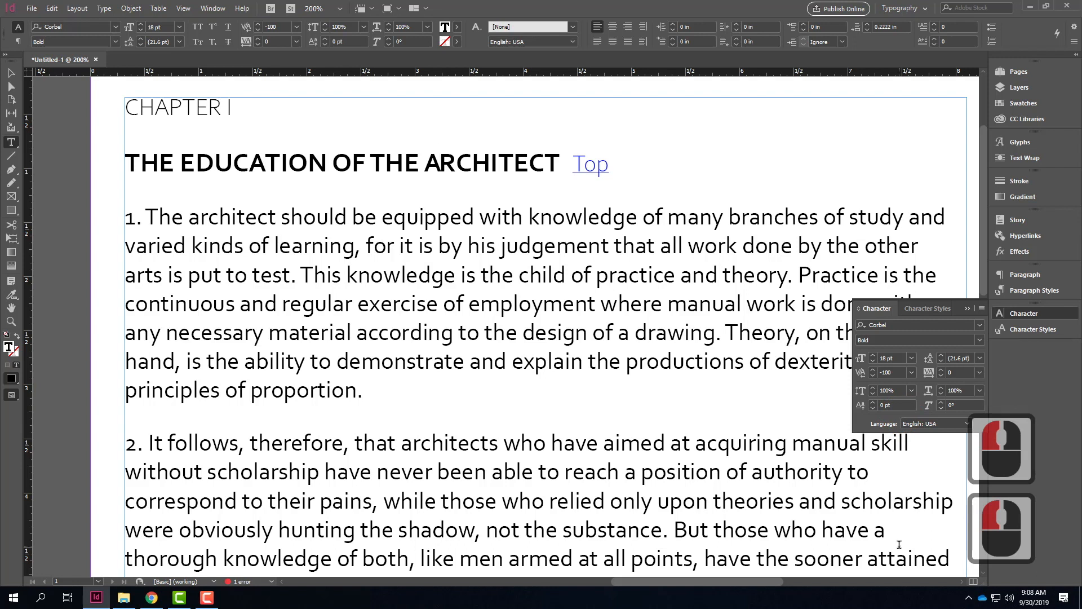
Step: Enter a custom kerning of -50 between the A and R of ARCHITECT
double_click(891, 373)
double_click(902, 372)
type("-50")
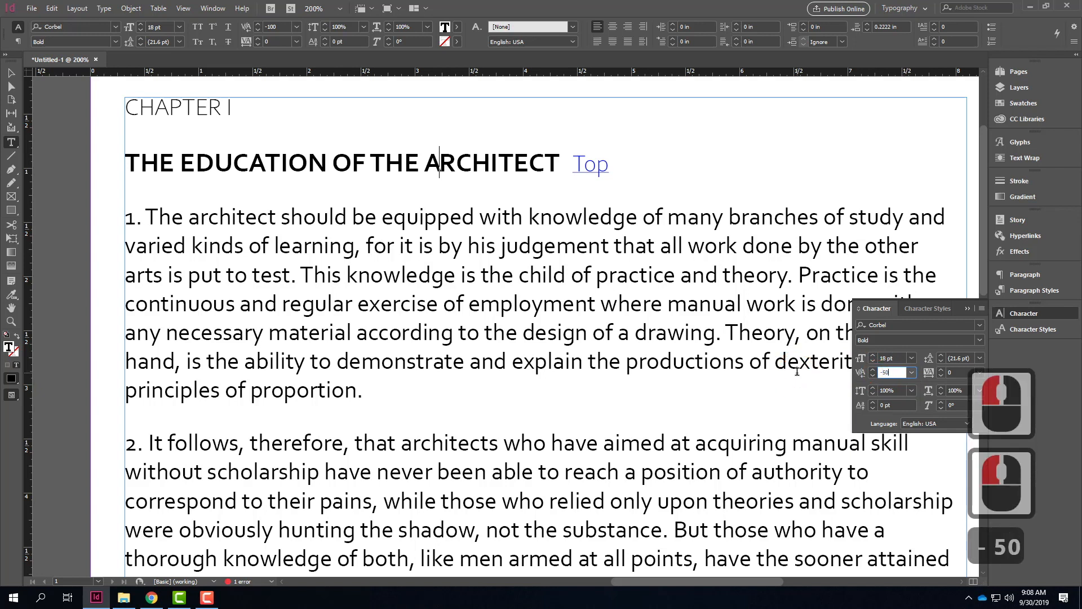
key("Tab")
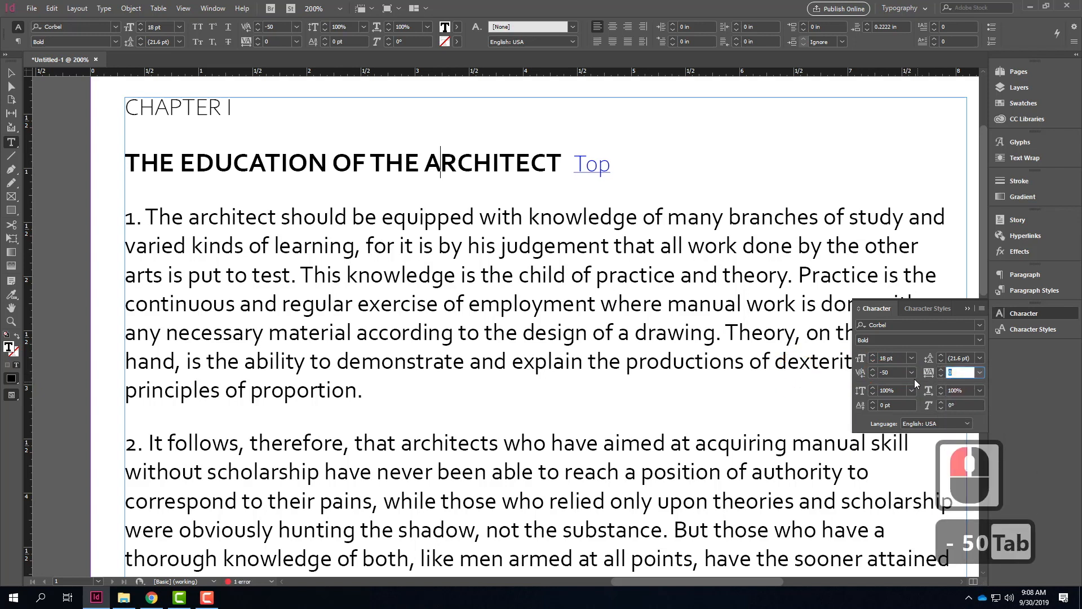
left_click(441, 162)
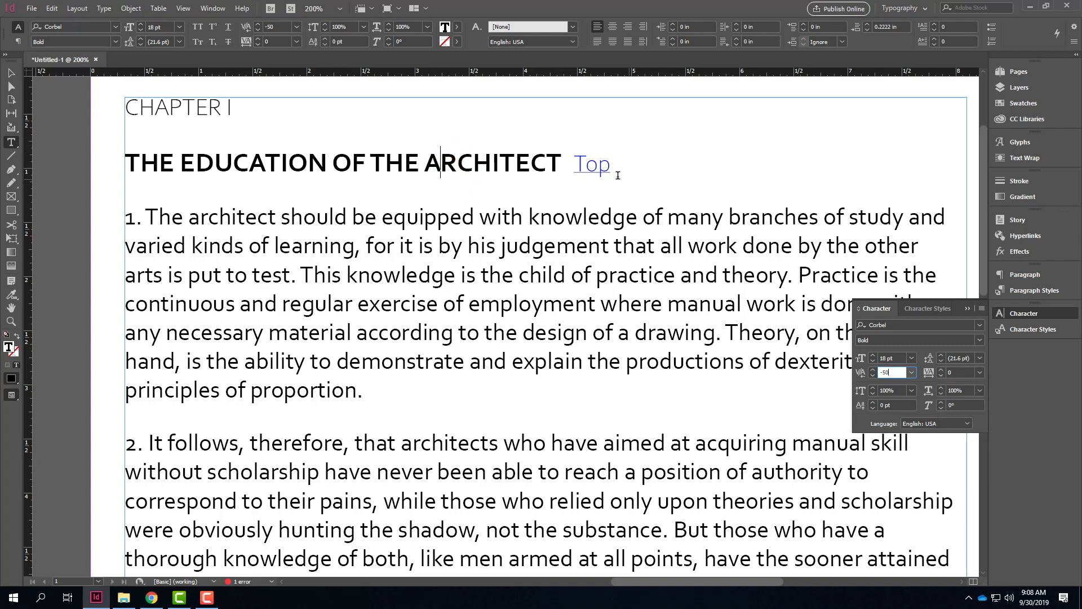
Step: Set the kerning between the E and C of ARCHITECT in the heading to -25
left_click(530, 158)
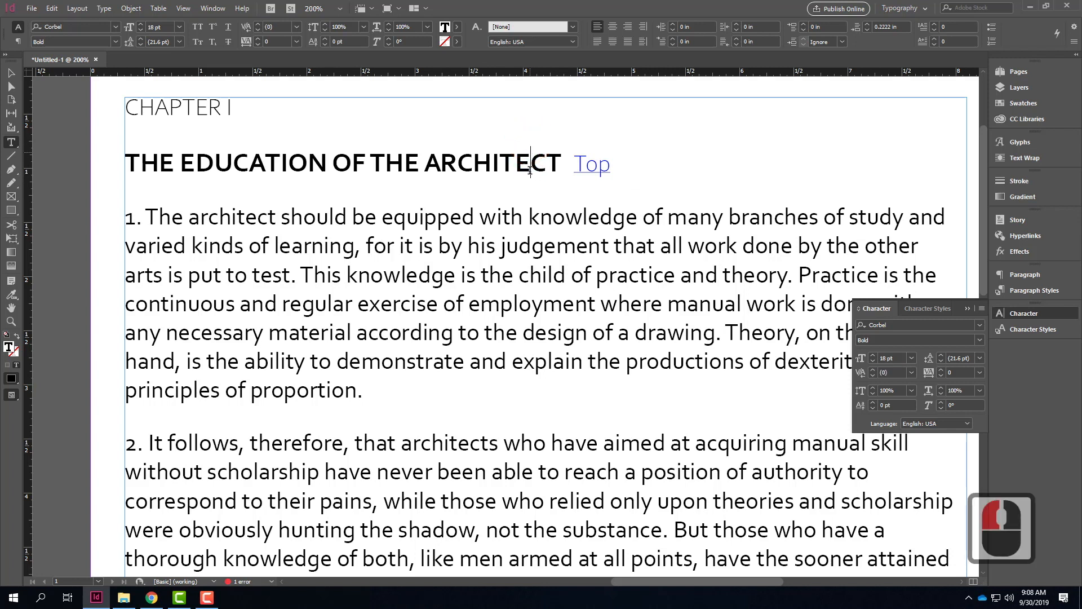
left_click(912, 373)
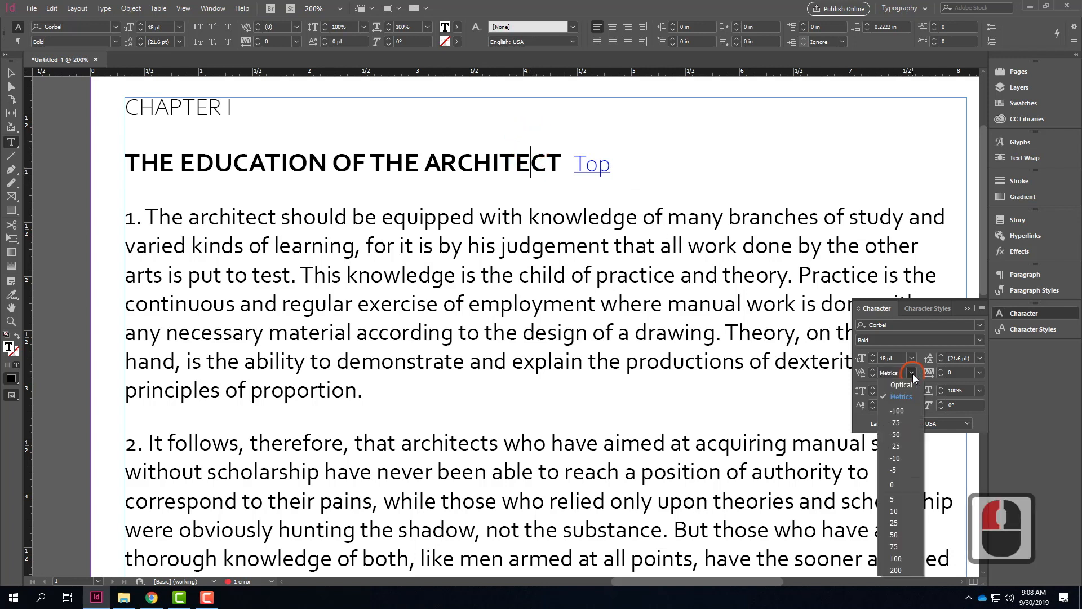
left_click(902, 446)
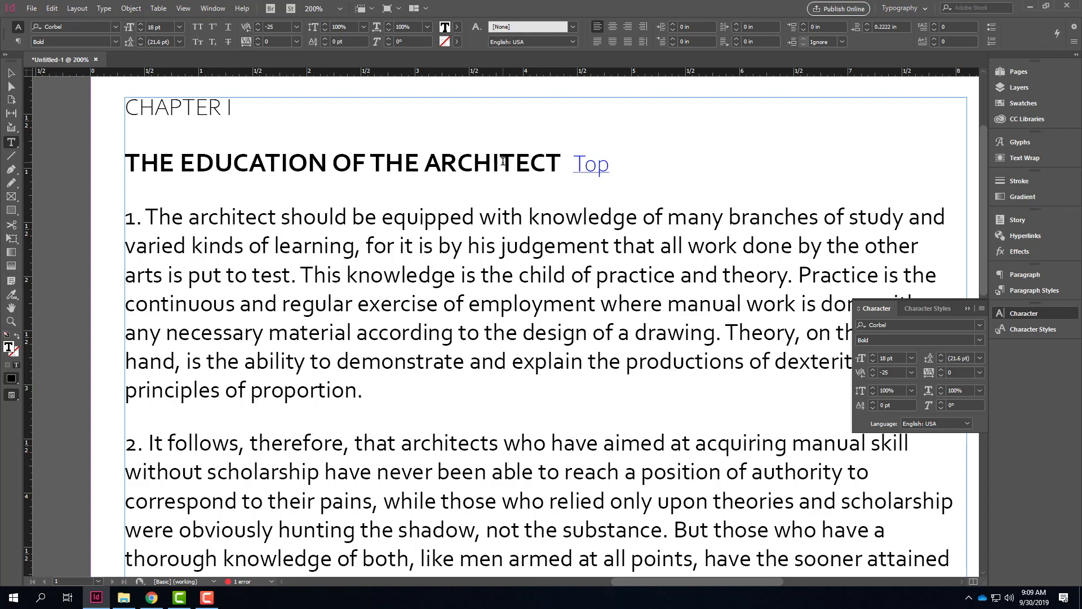
Step: Reset the kerning between the A and R of ARCHITECT to 0
left_click(449, 178)
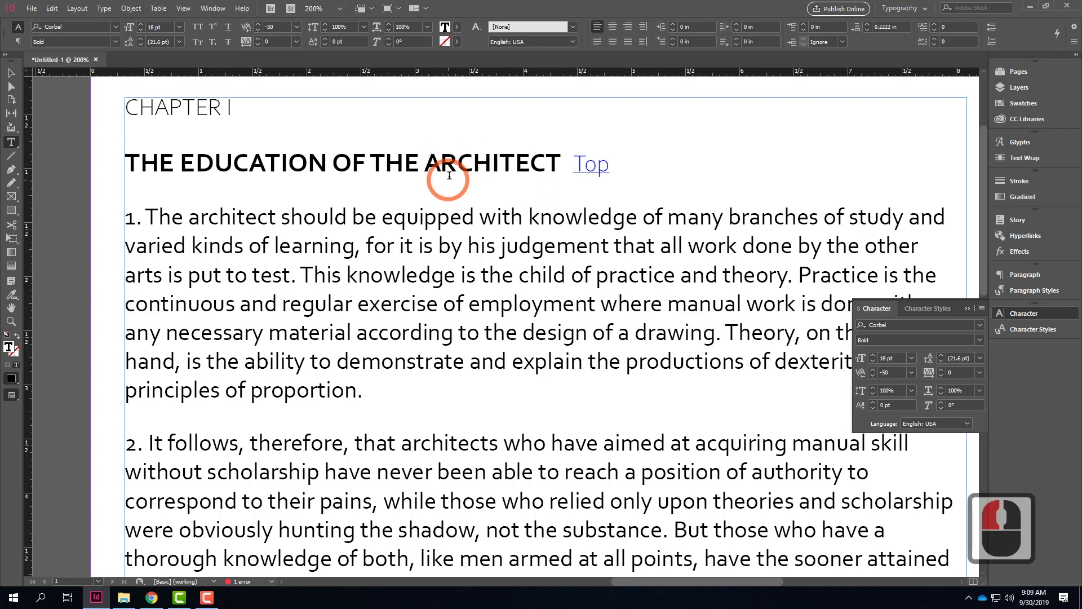
left_click(469, 163)
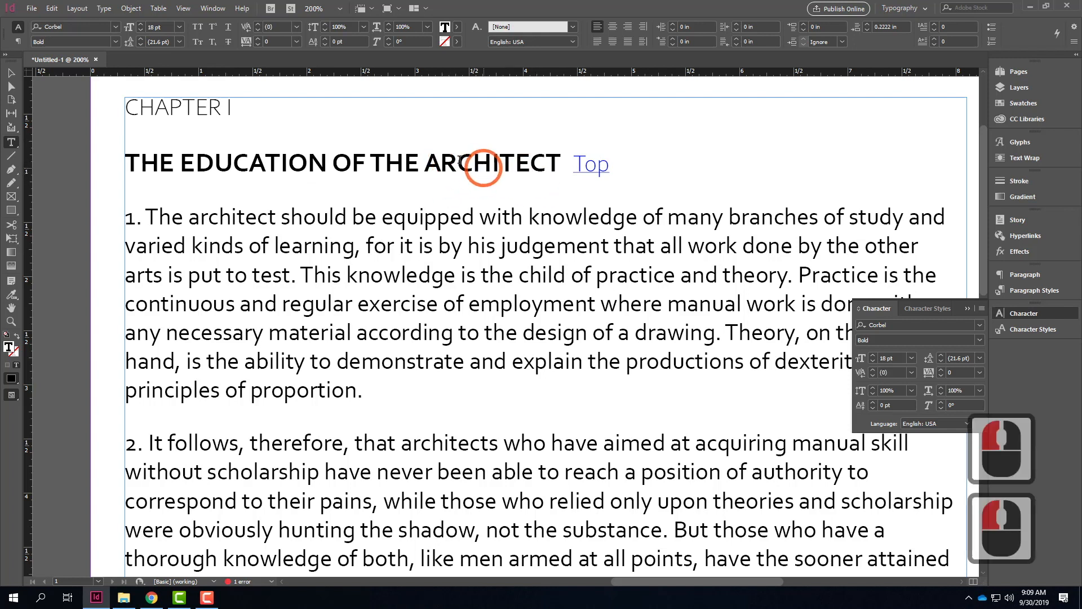
left_click(442, 163)
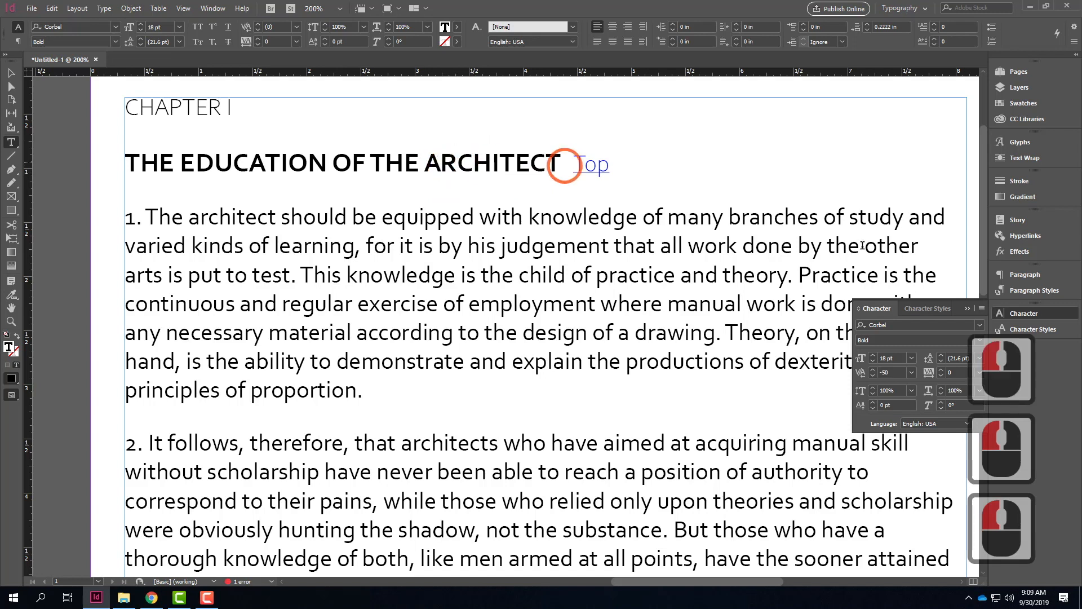
left_click(913, 372)
left_click(898, 483)
left_click(493, 174)
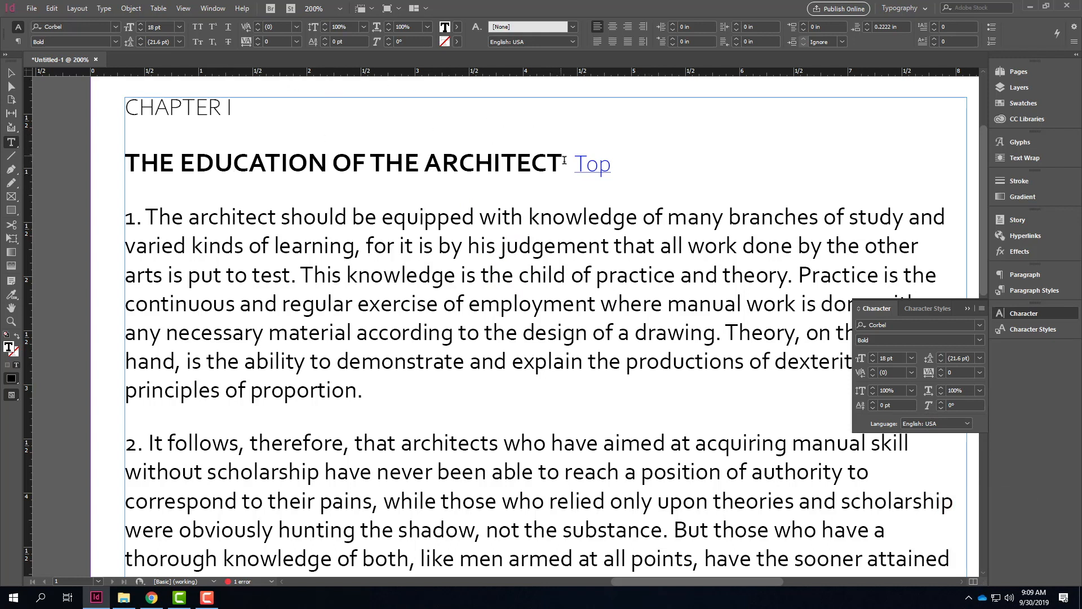
Step: Replace the Top link after the chapter heading with the text "Ty"
left_click(600, 164)
double_click(589, 164)
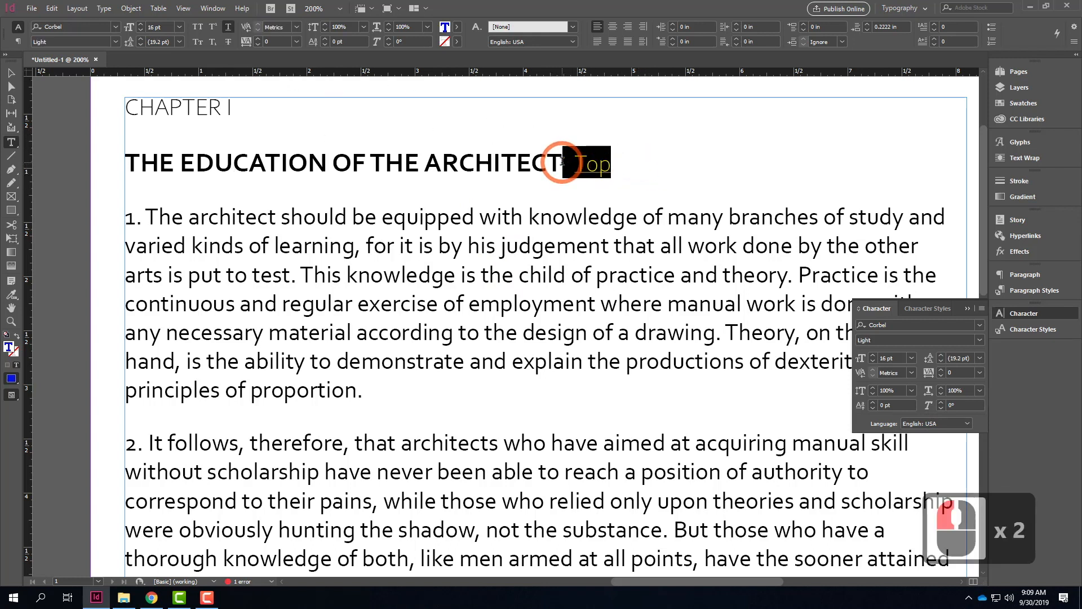
left_click(562, 163, "shift")
key("BackSpace")
type("TY")
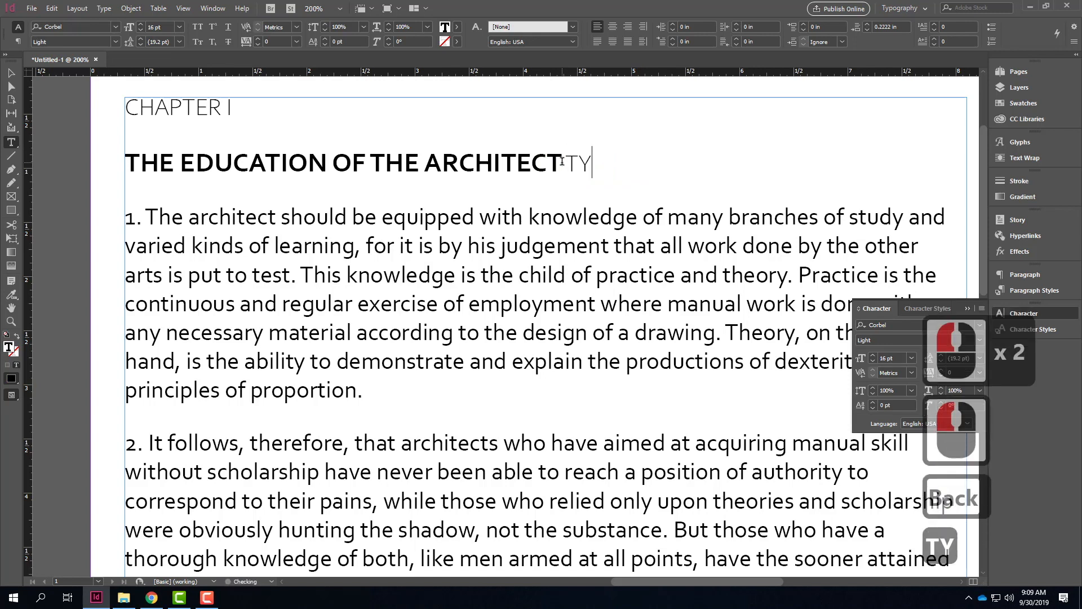
key("BackSpace")
type("y")
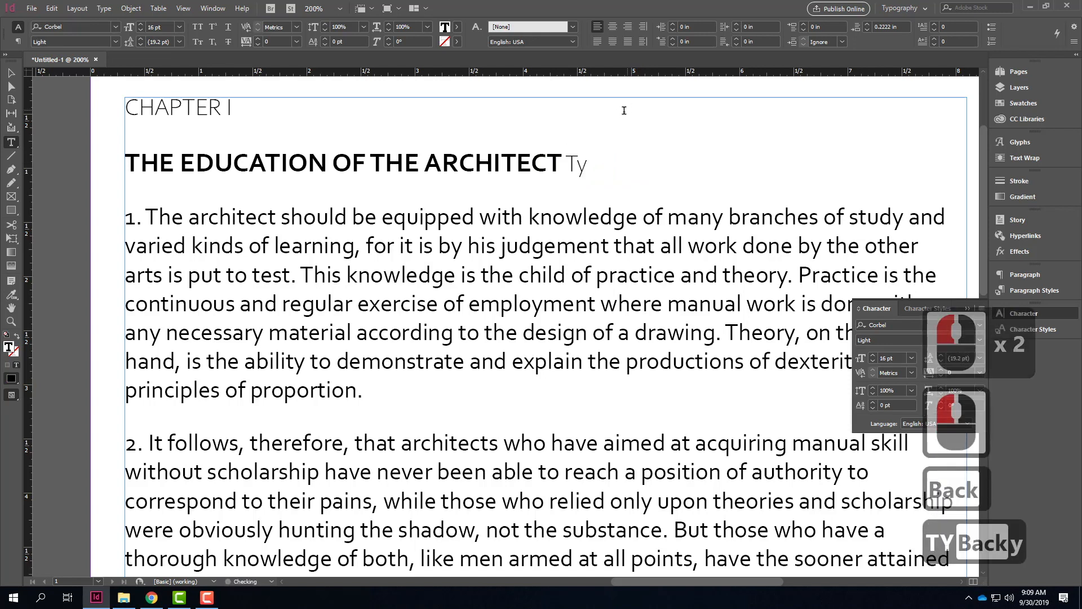
Step: Set the kerning between the T and y of the Ty text after the heading to -100
left_click_drag(588, 165, 565, 165)
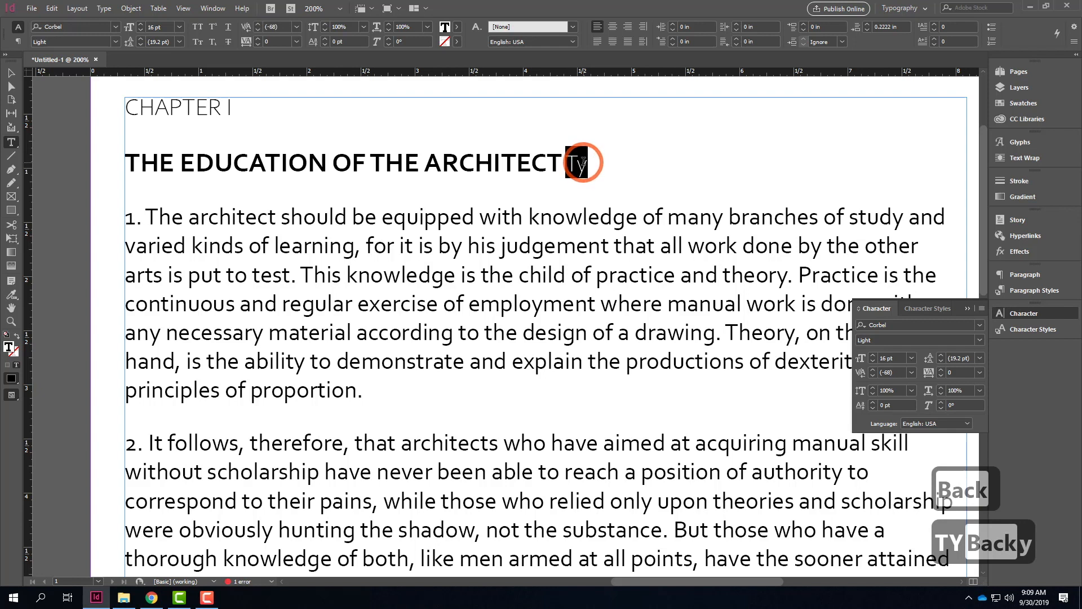
left_click(606, 193)
left_click(580, 164)
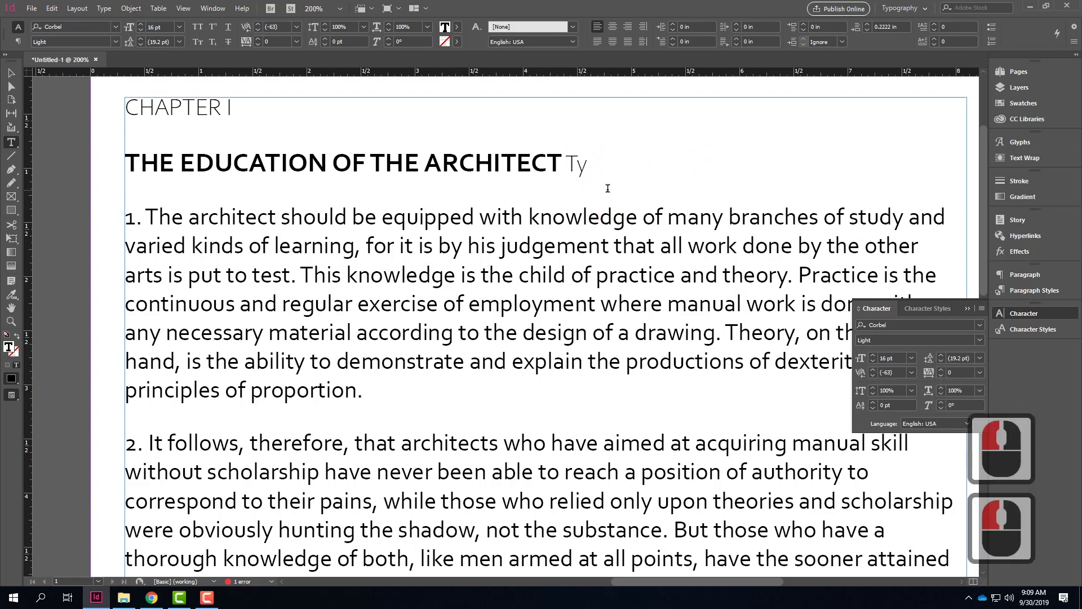
left_click(756, 190)
left_click(578, 162)
left_click(899, 332)
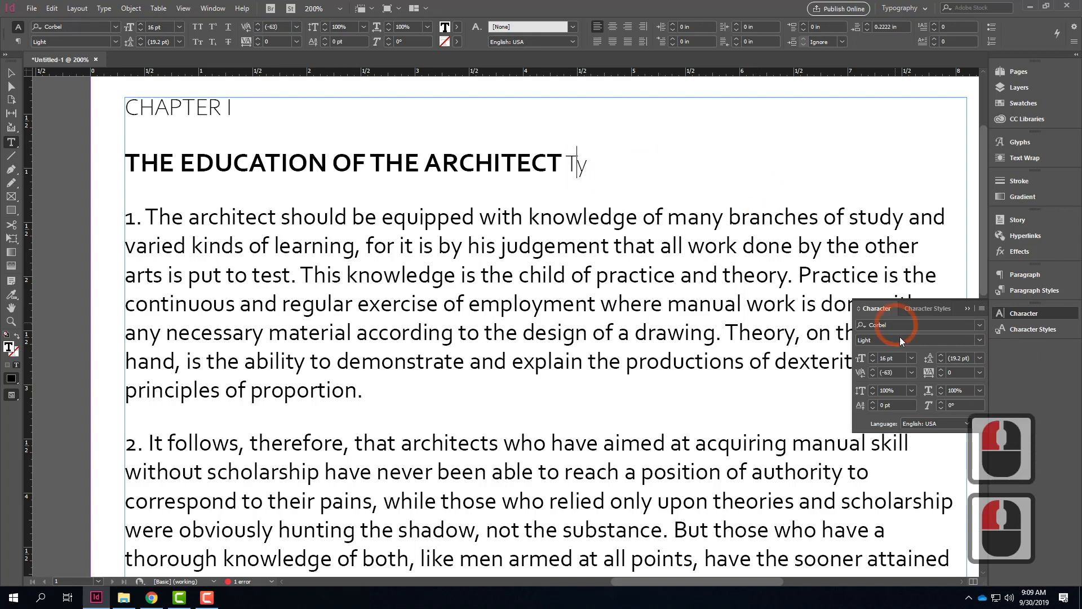
left_click(911, 372)
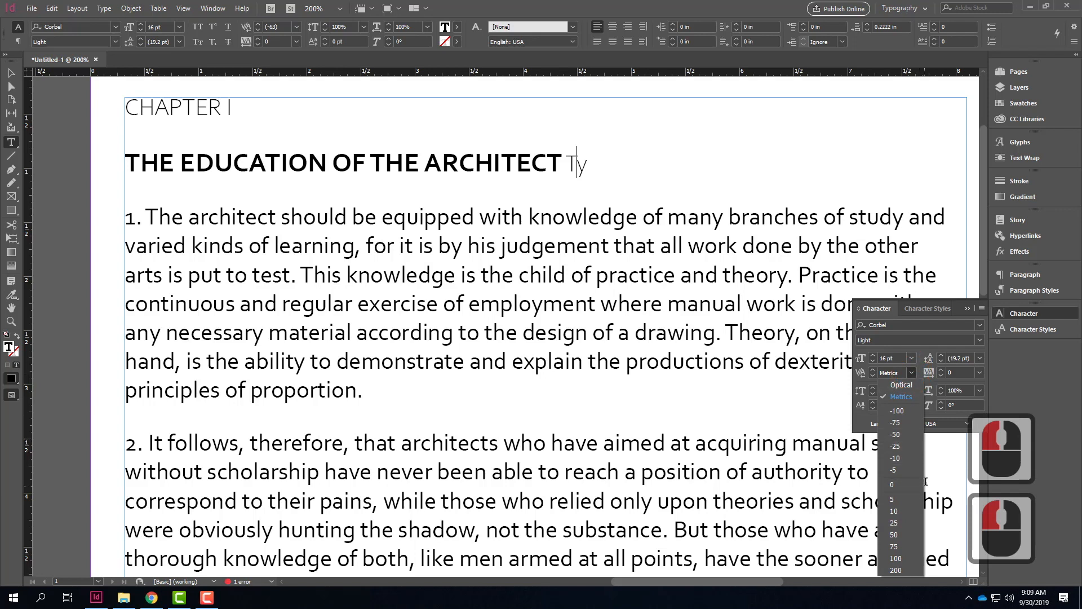
left_click(902, 411)
left_click(680, 213)
left_click(643, 161)
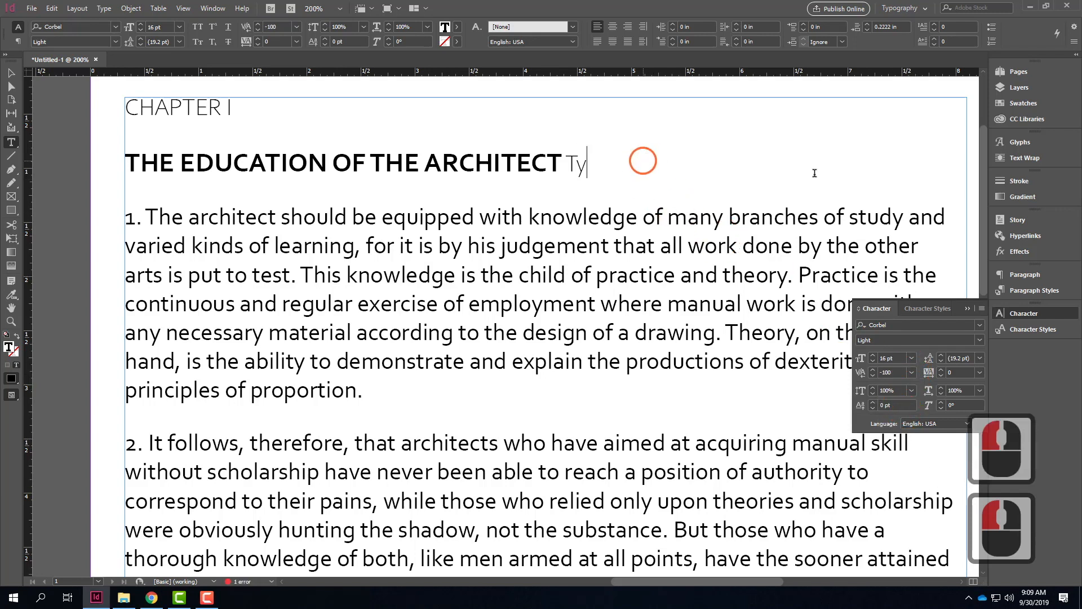
left_click(921, 225)
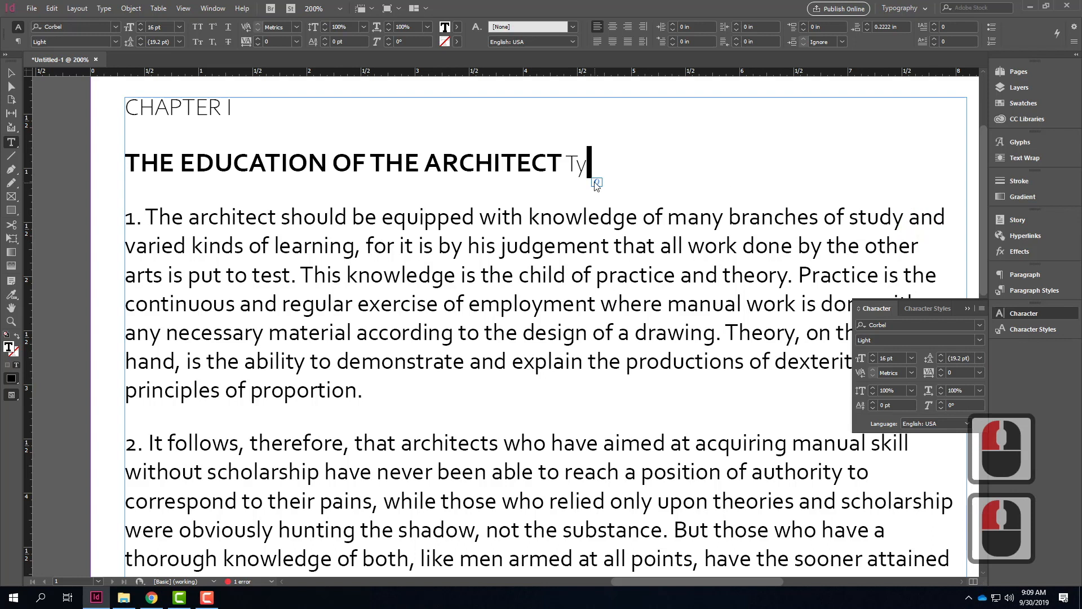
Step: Set the kerning between the T and y after the heading to 0
left_click(575, 164)
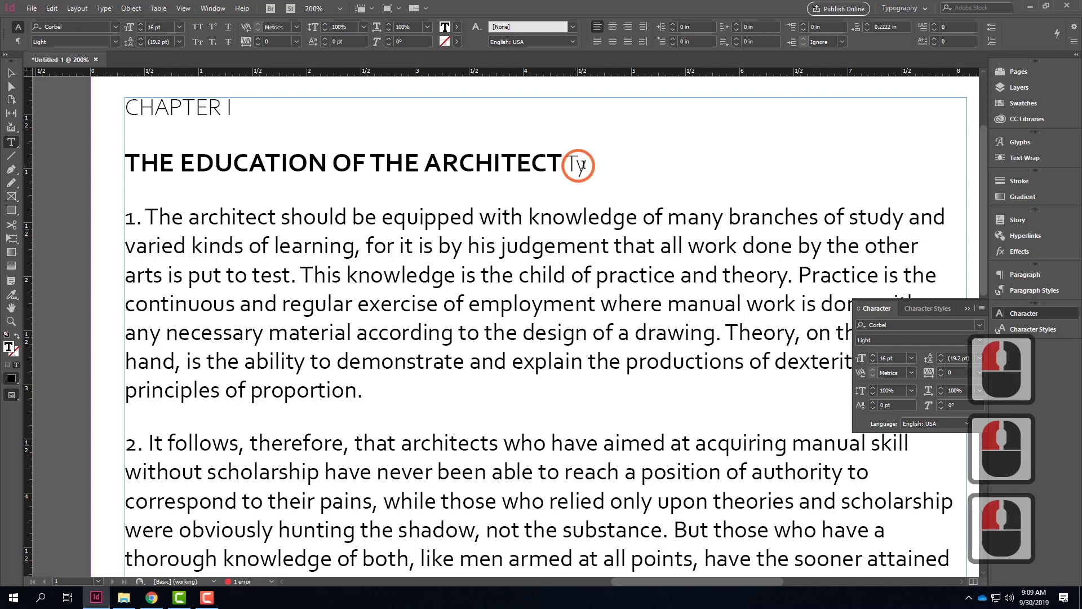
left_click(911, 372)
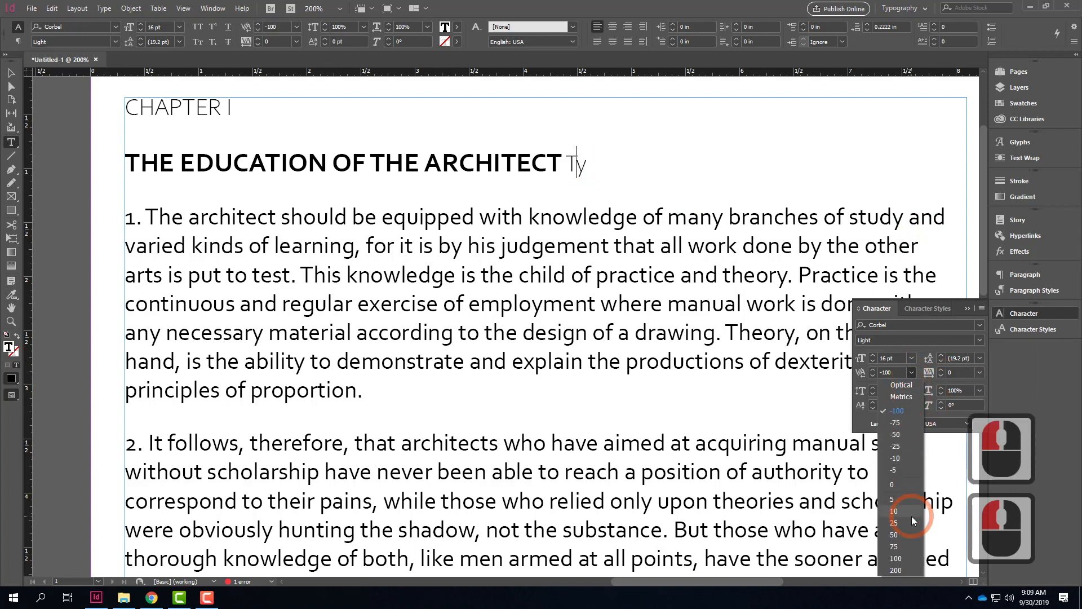
left_click(905, 486)
left_click(648, 170)
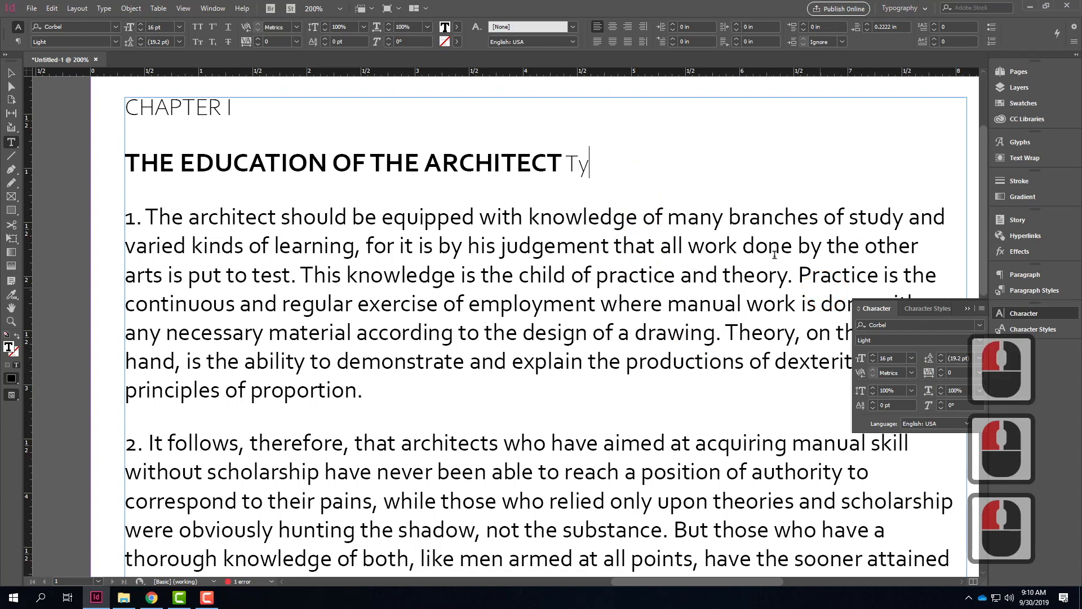
Step: Set the kerning between the T and y after the heading to -50
left_click(579, 164)
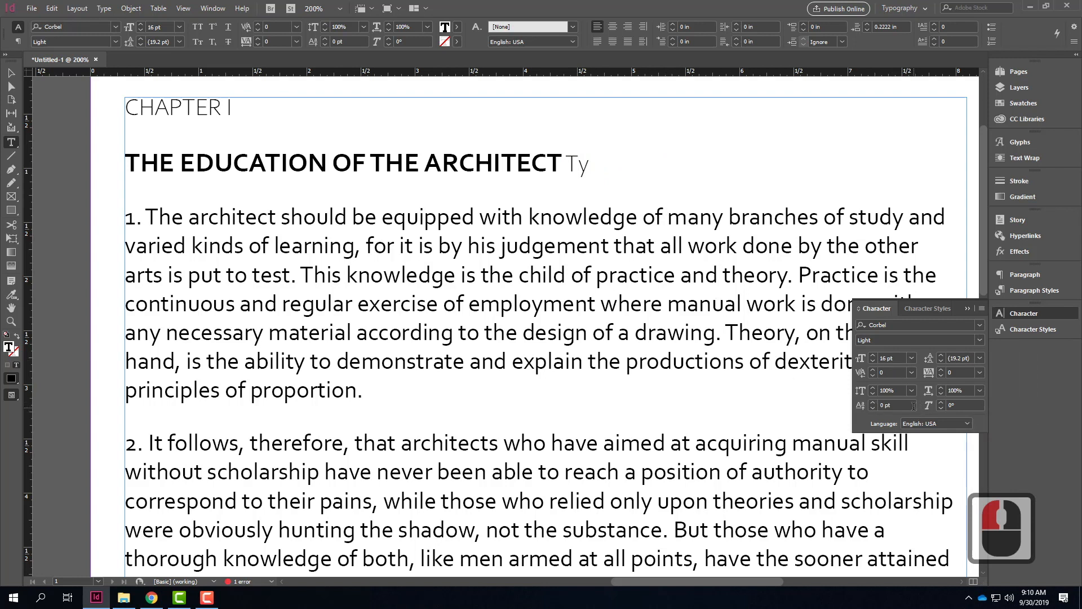
left_click(911, 375)
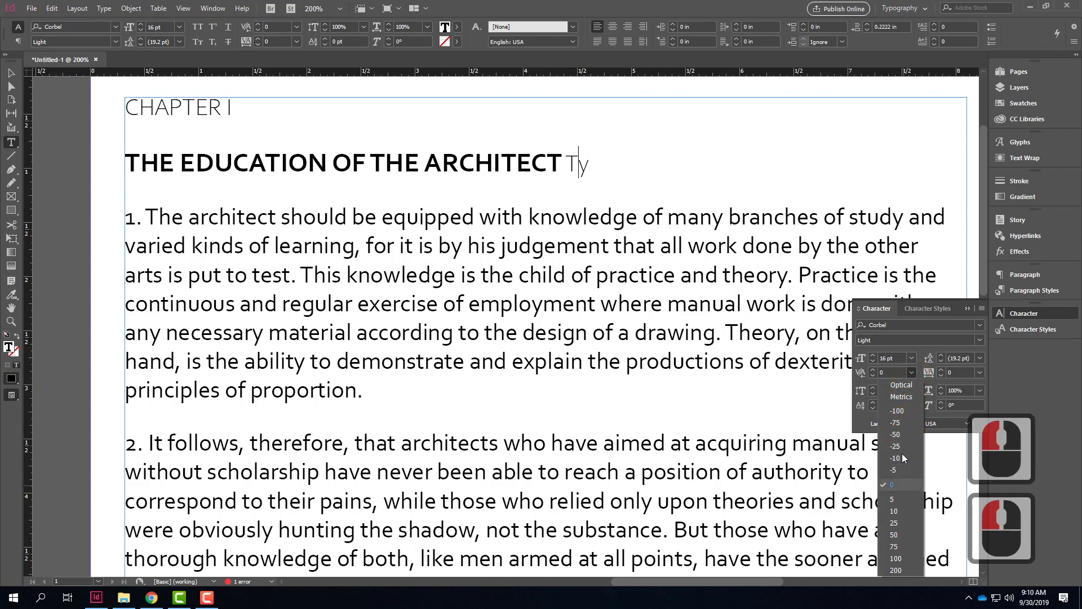
left_click(901, 434)
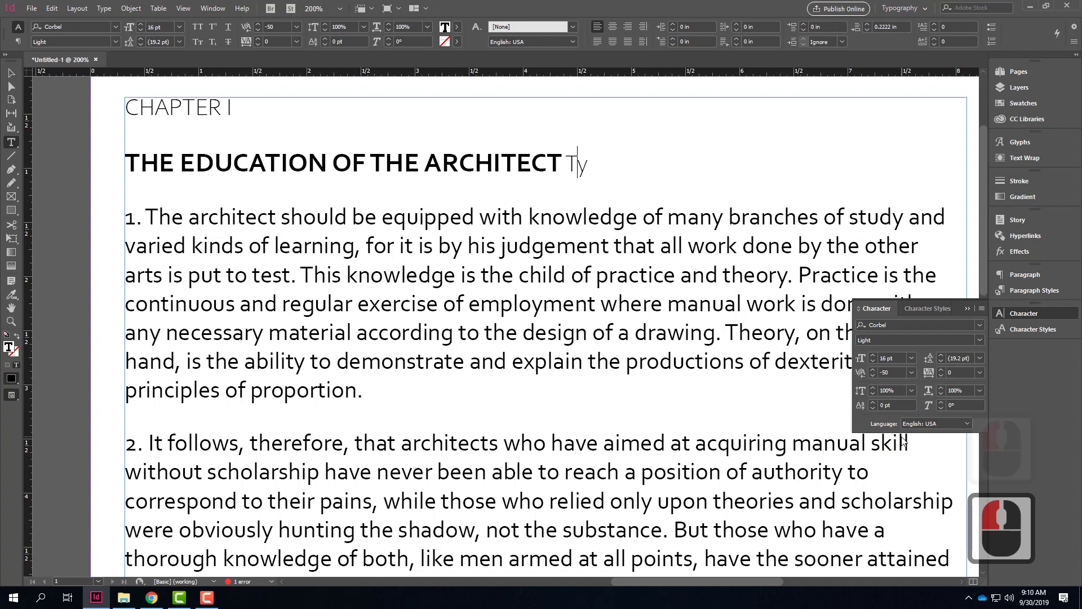
Step: Raise the leading at the text cursor between the T and y, and reduce it again to 37 pt
left_click(941, 356)
left_click(942, 356)
left_click(941, 356)
left_click(942, 355)
left_click(941, 355)
left_click(941, 356)
left_click(942, 355)
left_click(941, 355)
left_click(942, 356)
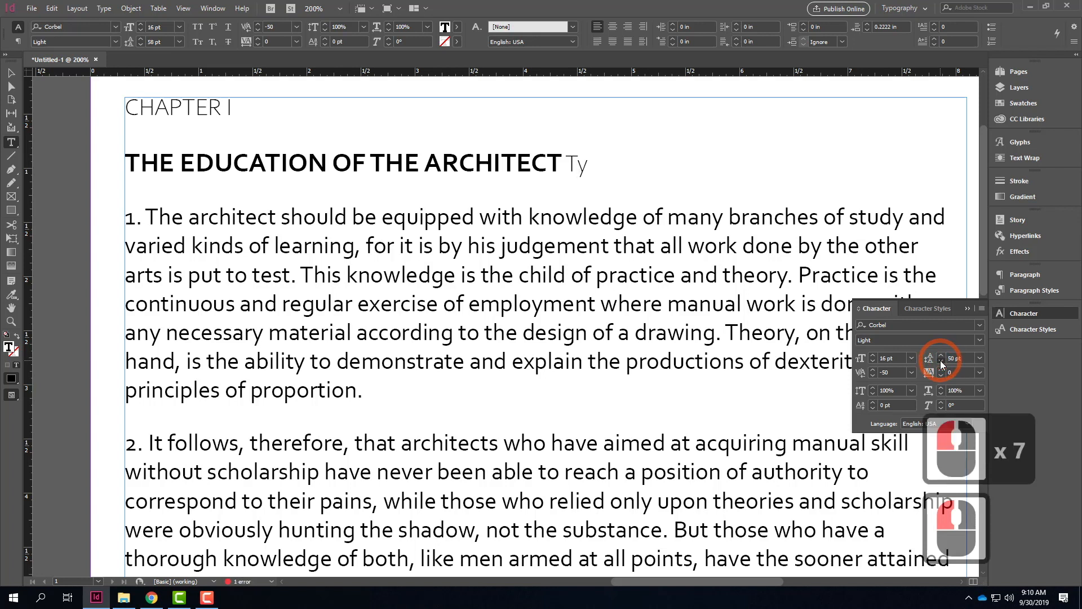
left_click(940, 360)
left_click(940, 360)
left_click(941, 360)
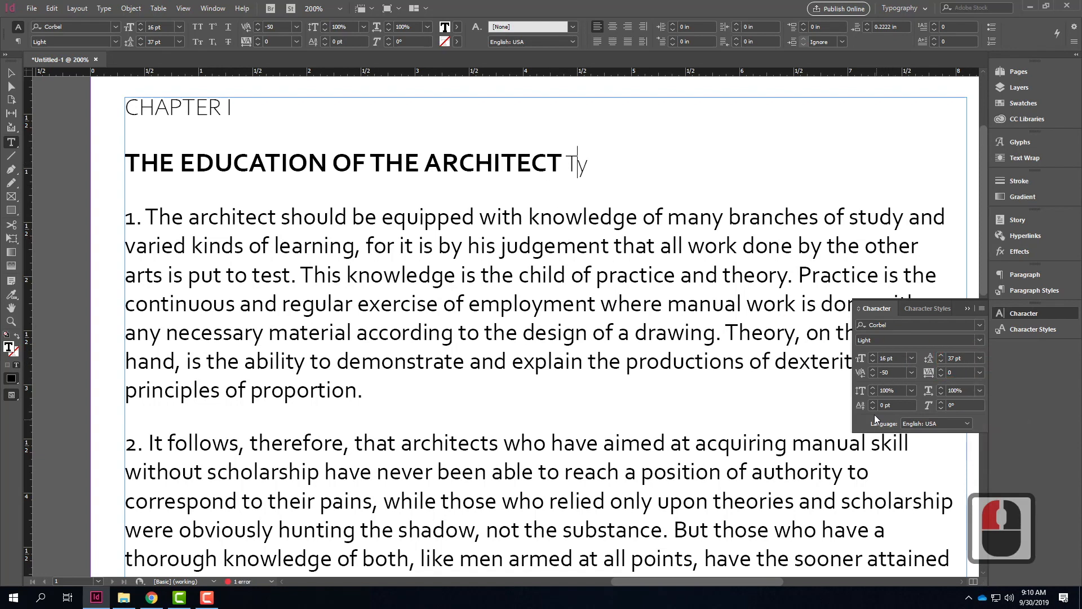
left_click(1030, 275)
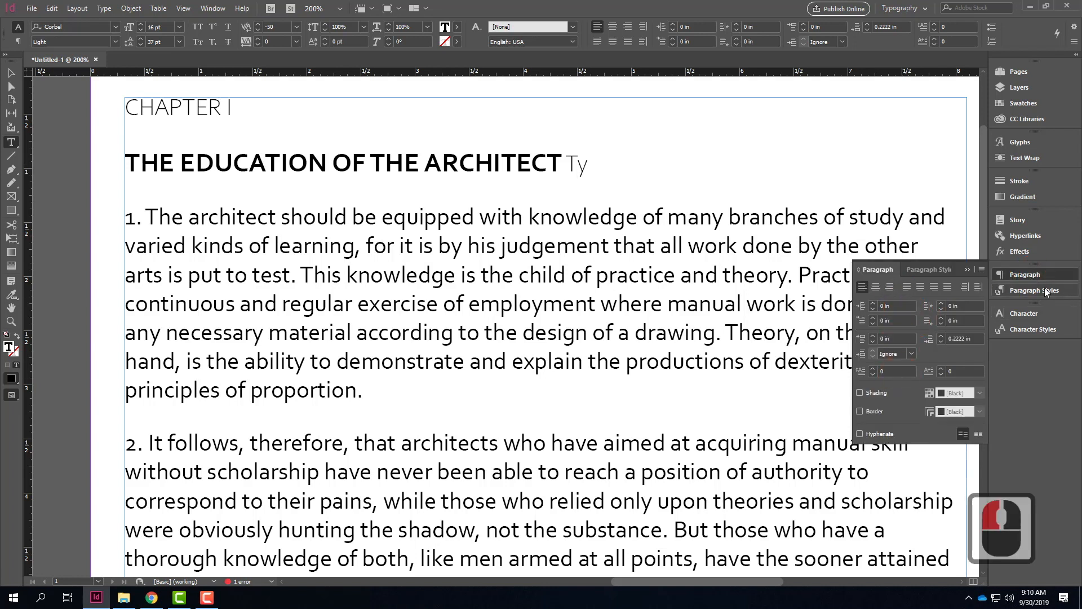
left_click(1030, 313)
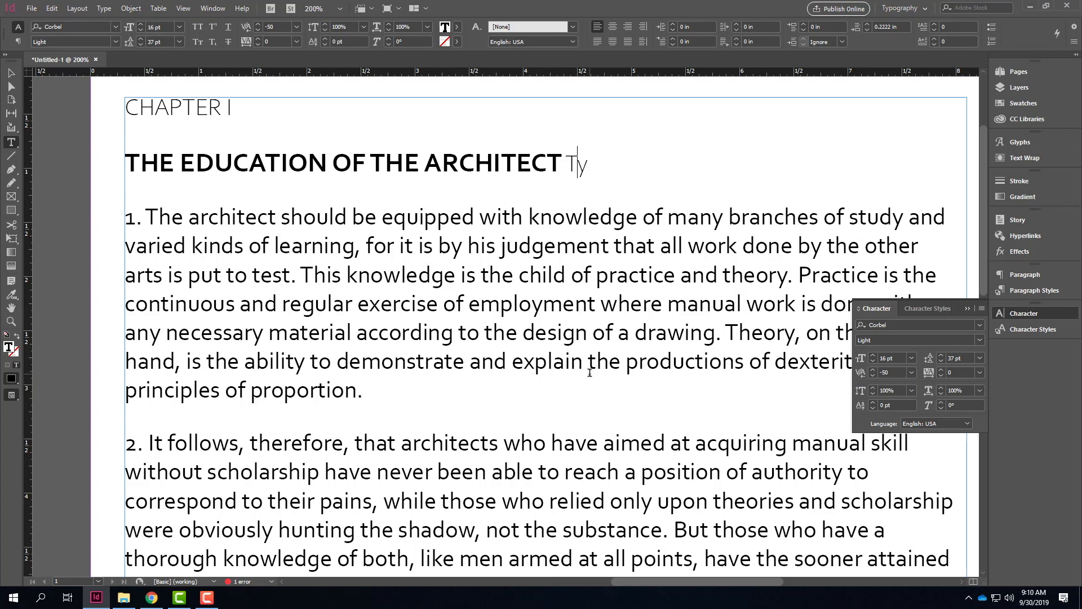
Step: Set the tracking of the whole numbered paragraph 1 to 5, and increase it to 50
left_click_drag(386, 398, 88, 201)
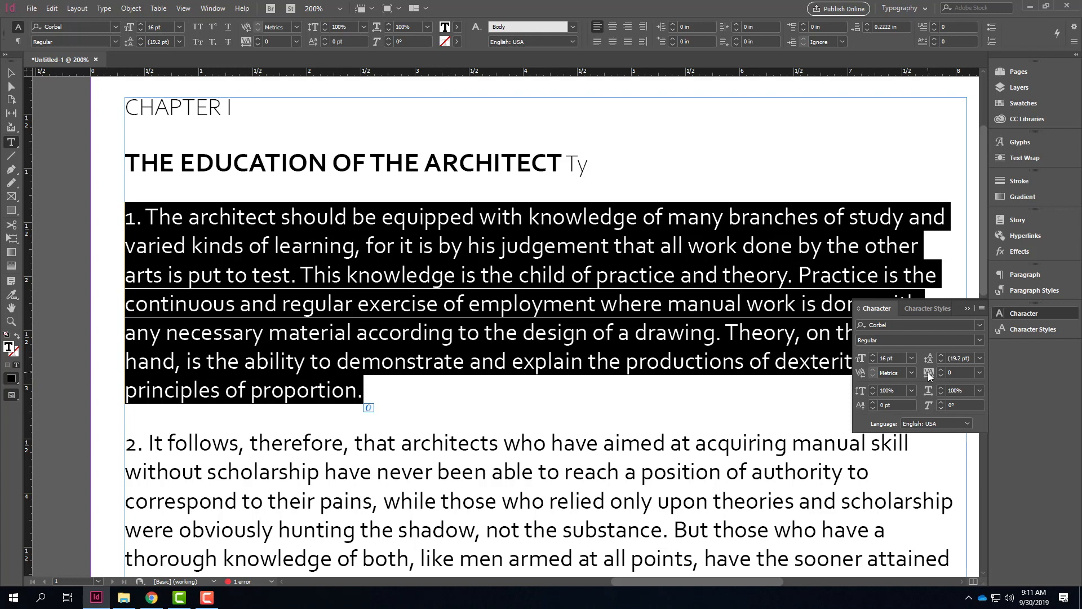
left_click(981, 373)
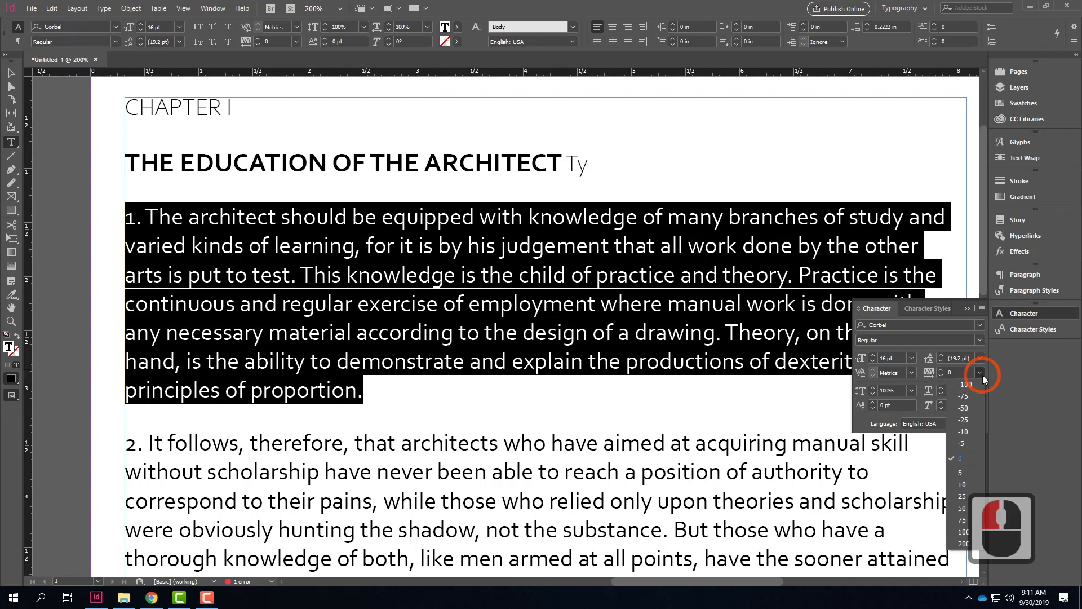
left_click(963, 476)
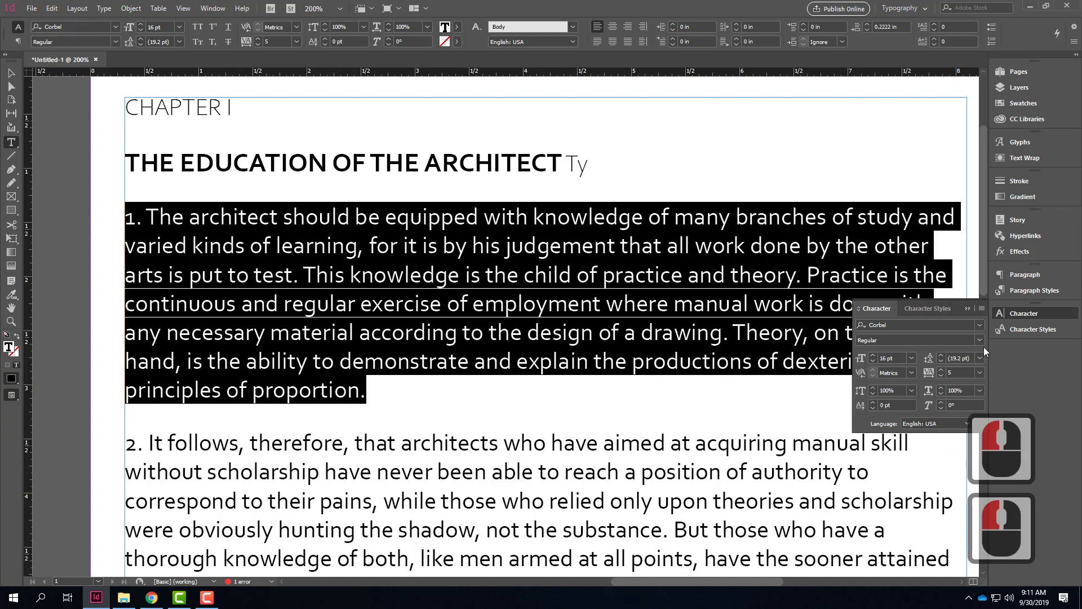
left_click(979, 373)
left_click(963, 508)
left_click(622, 443)
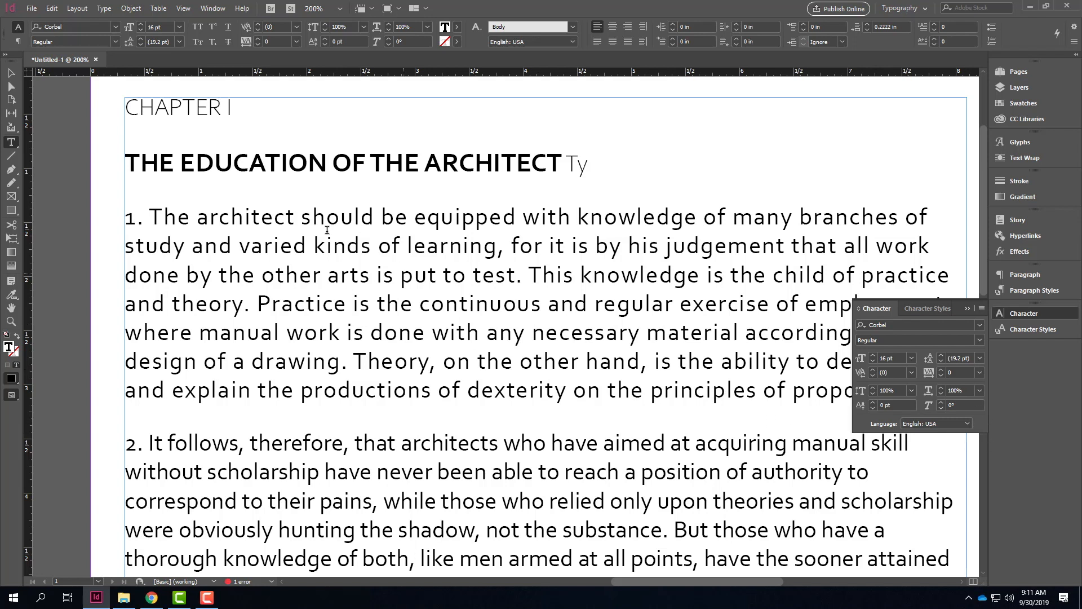
left_click_drag(128, 214, 130, 279)
left_click_drag(247, 280, 413, 287)
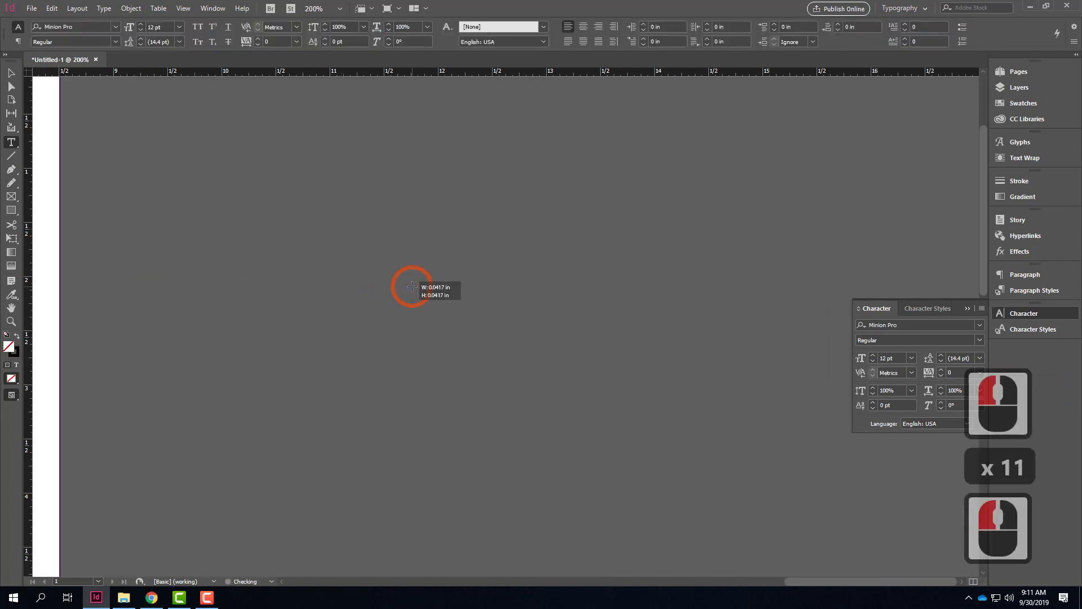
key("ctrl+z")
left_click(11, 72)
left_click(266, 239)
left_click_drag(282, 249, 893, 255)
left_click_drag(347, 285, 710, 311)
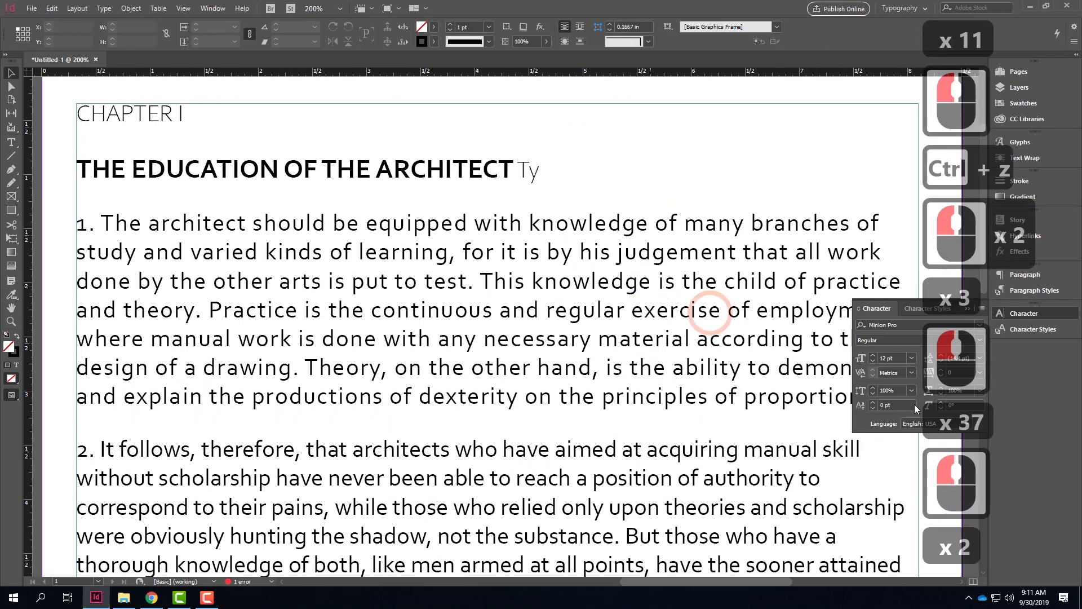
Step: Select all of numbered paragraph 1 and set its tracking to 25
left_click(780, 401)
double_click(781, 401)
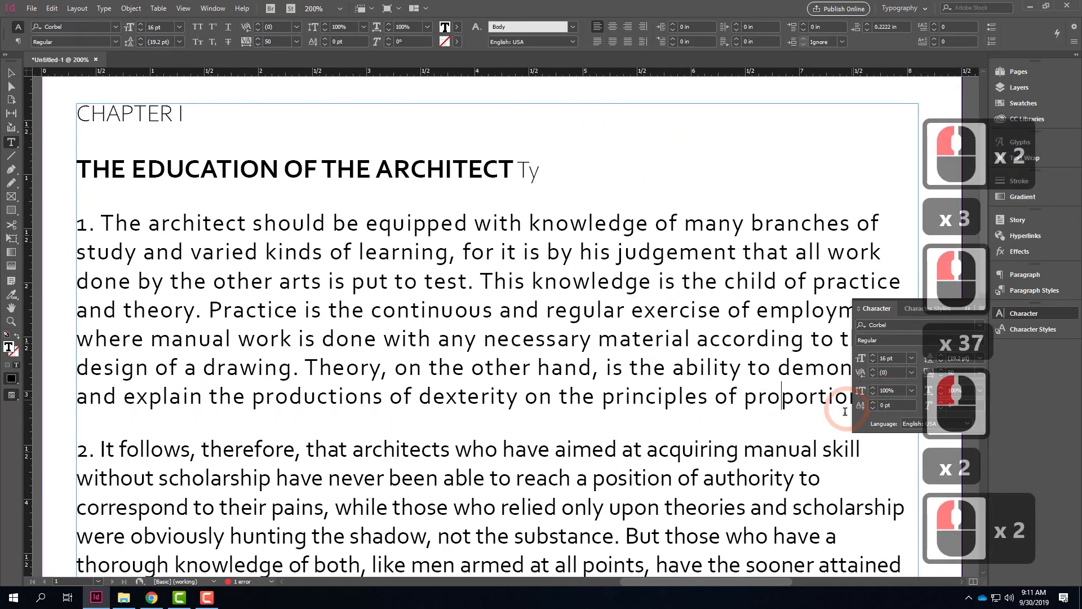
left_click_drag(73, 223, 339, 402)
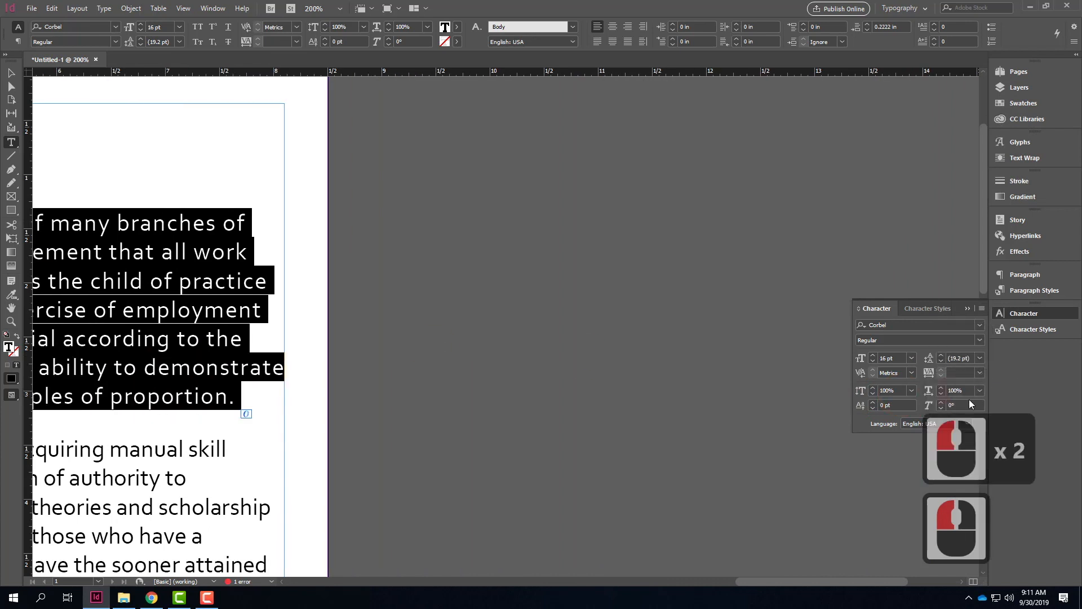
left_click(965, 373)
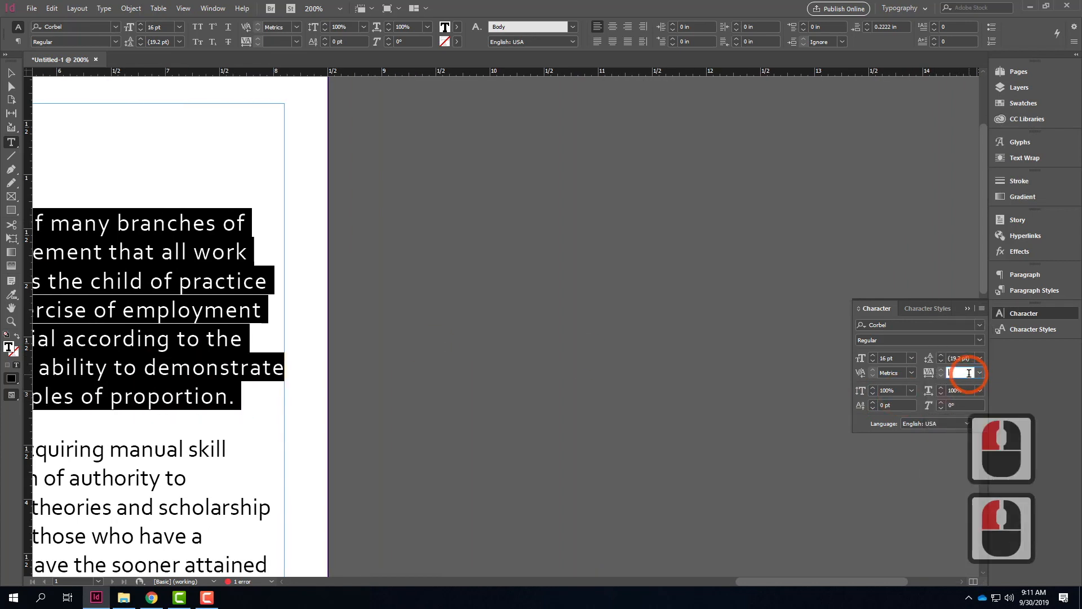
type("25")
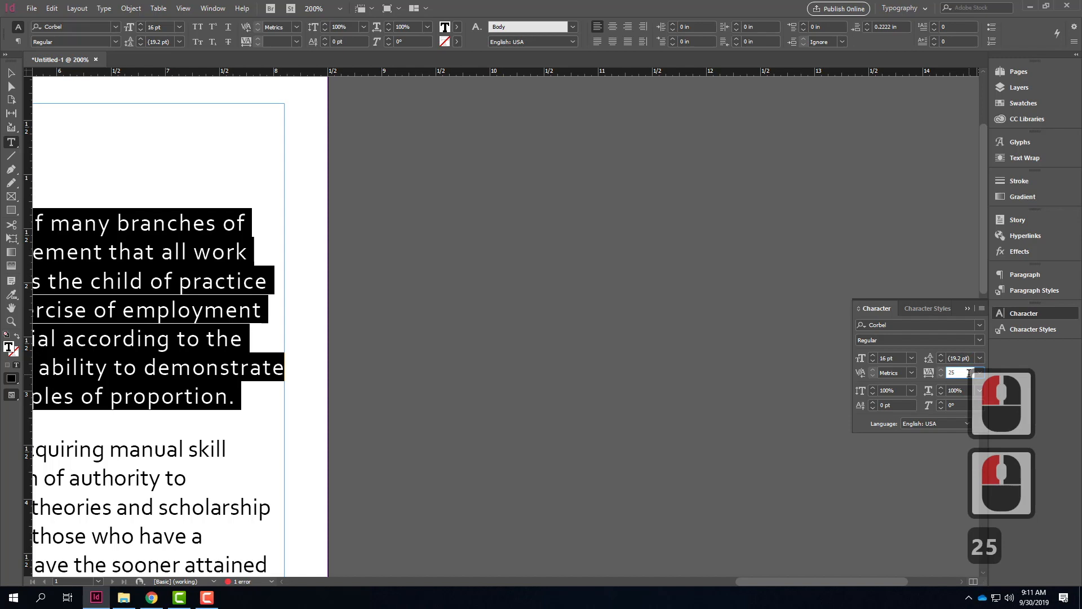
key("Tab")
left_click(338, 314)
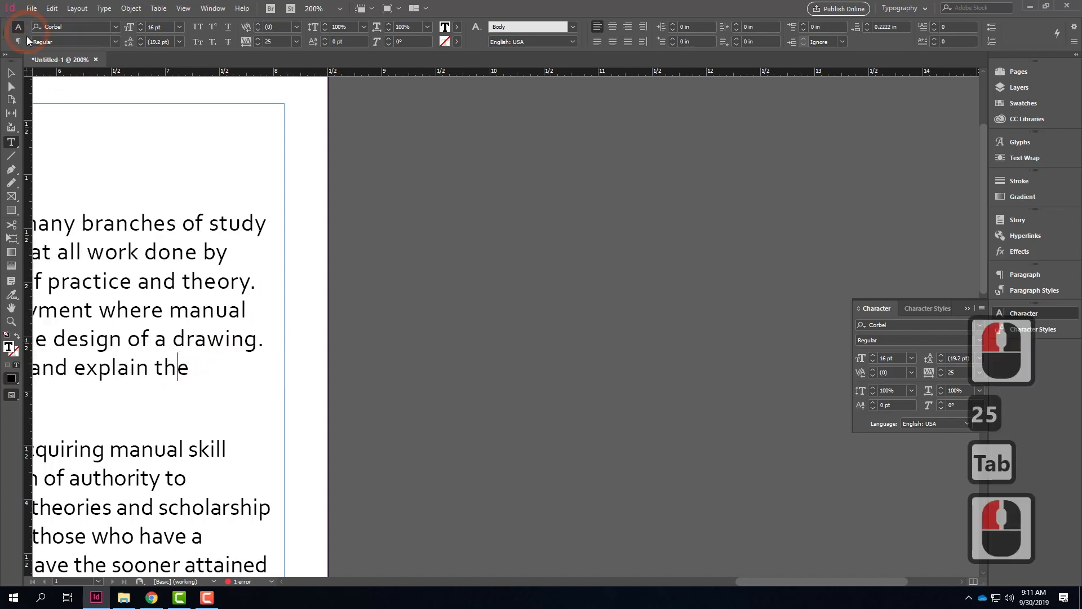
Step: Select numbered paragraph 1 again and set its tracking to 100
left_click(12, 74)
left_click(442, 331)
key("space")
left_click_drag(128, 261, 801, 215)
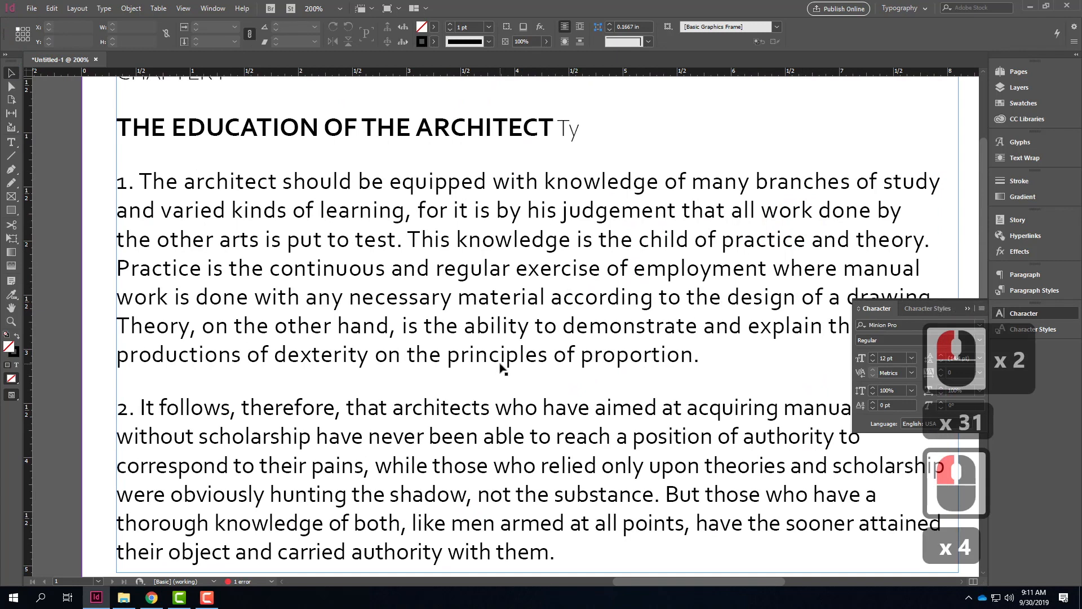
double_click(669, 360)
left_click_drag(710, 351, 84, 181)
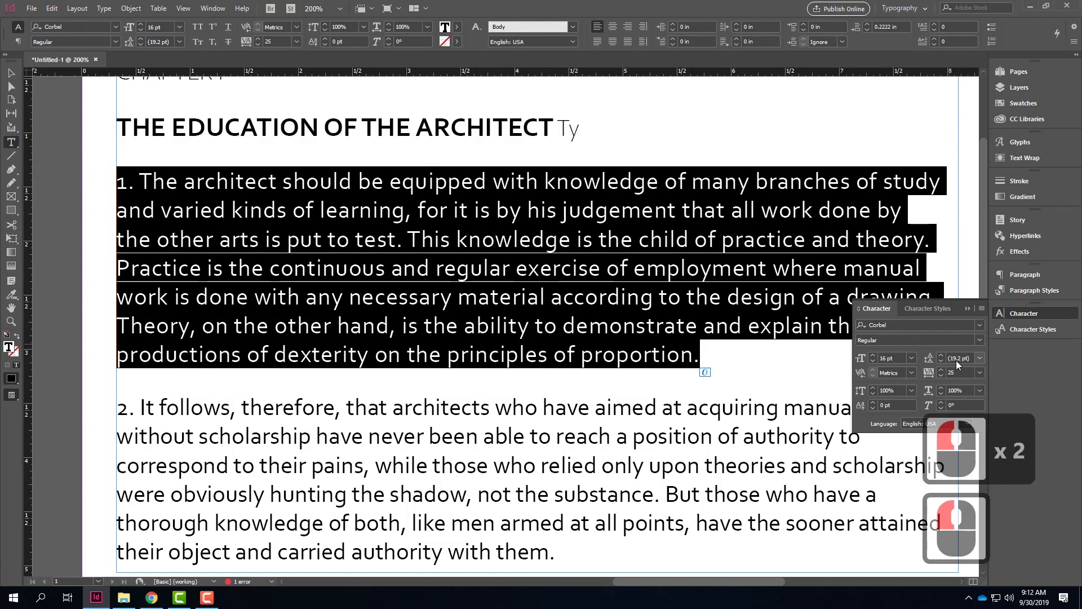
left_click(947, 373)
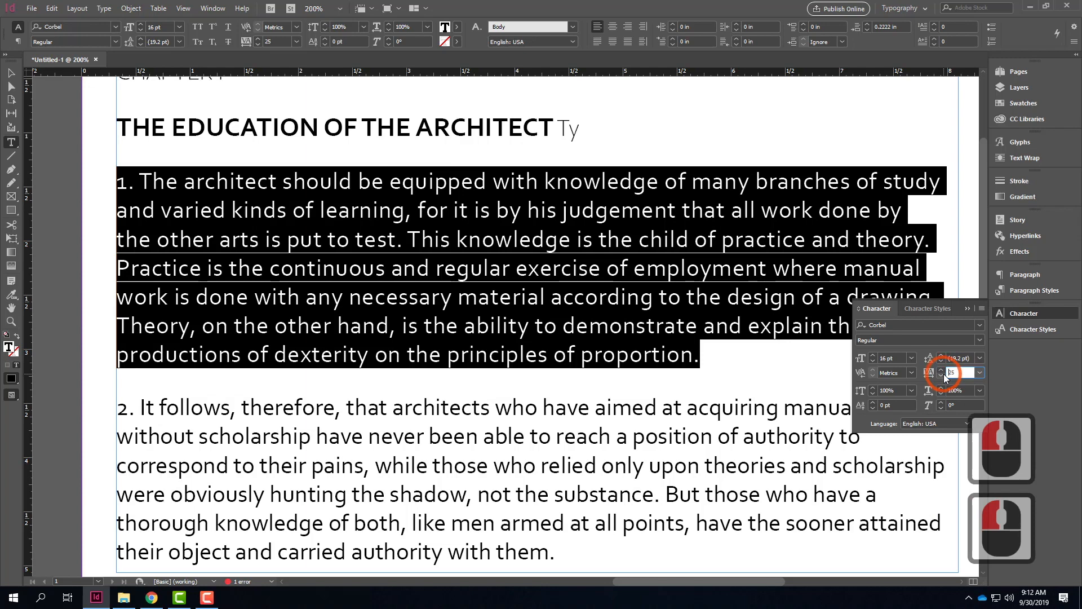
double_click(948, 373)
type("100")
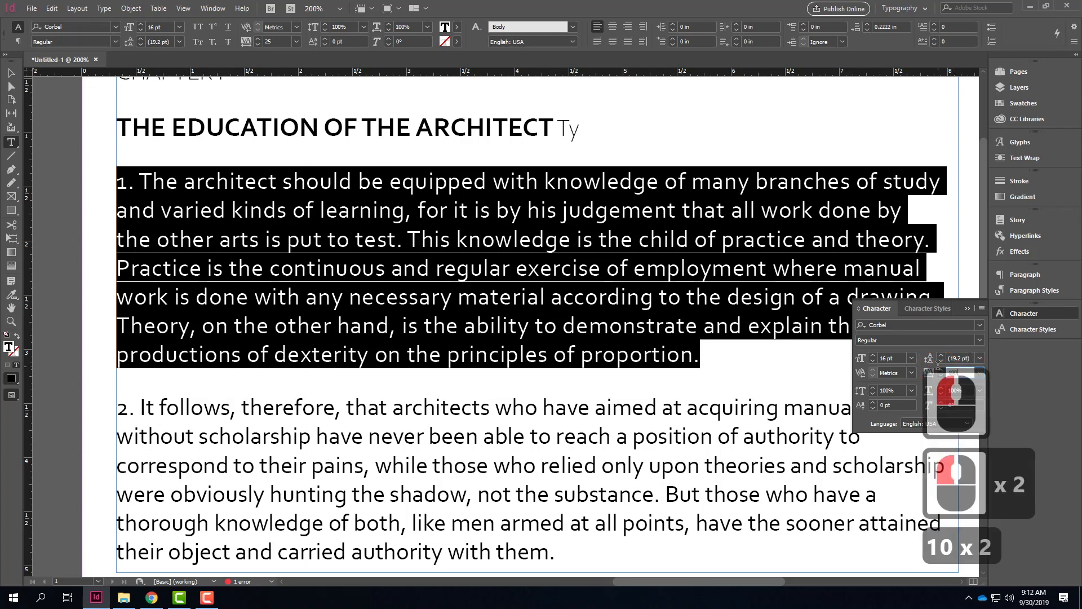
key("Tab")
left_click(669, 407)
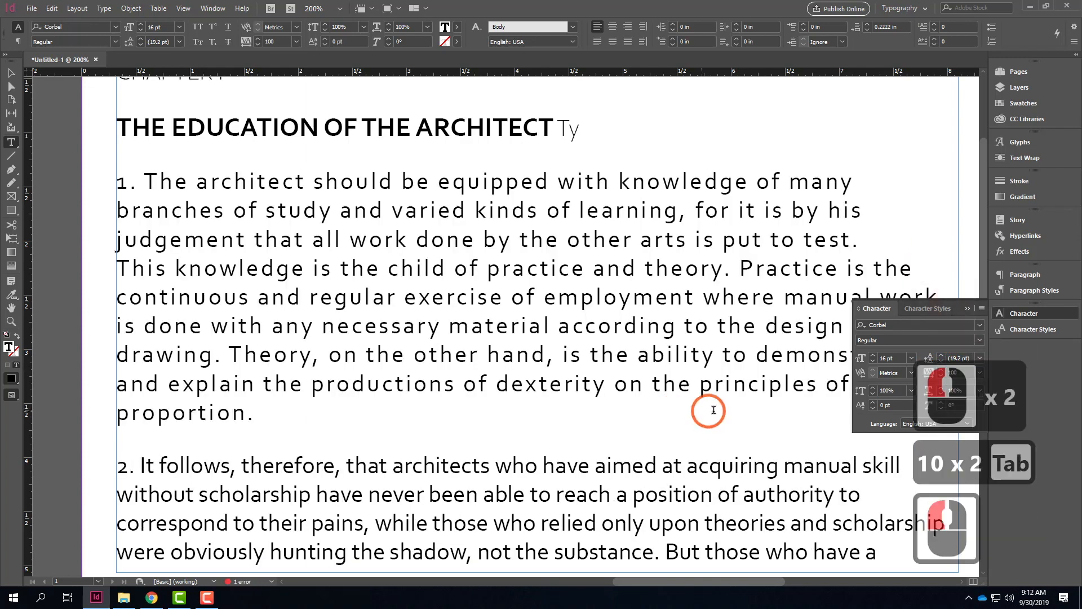
Step: Set the vertical scale of the final T in the heading word ARCHITECT to 200%
scroll(701, 388, "down", 3)
scroll(701, 388, "up", 2)
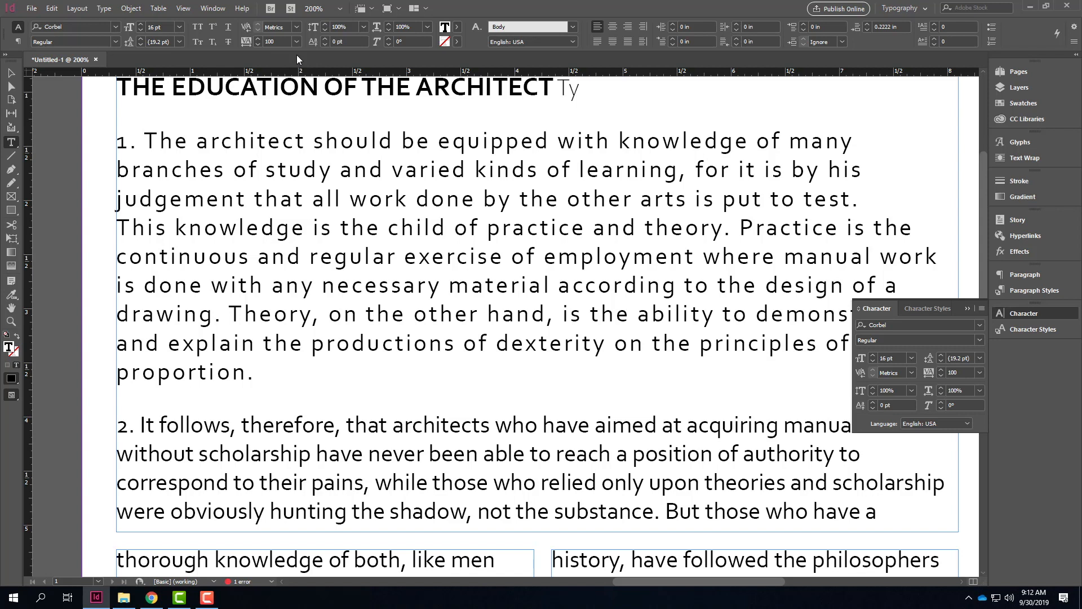
scroll(488, 260, "up", 5)
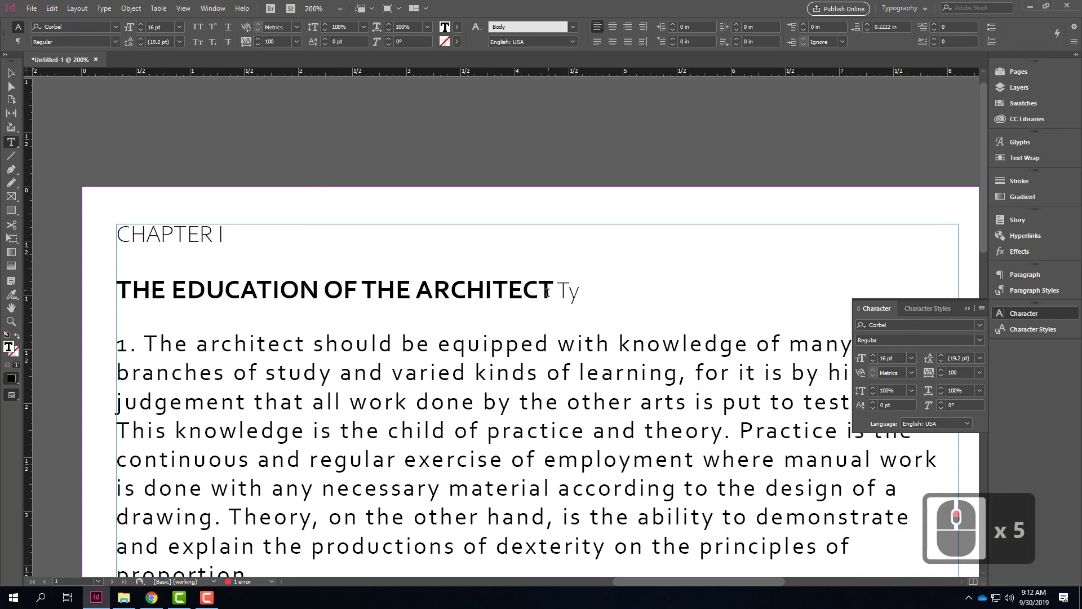
left_click_drag(539, 288, 554, 288)
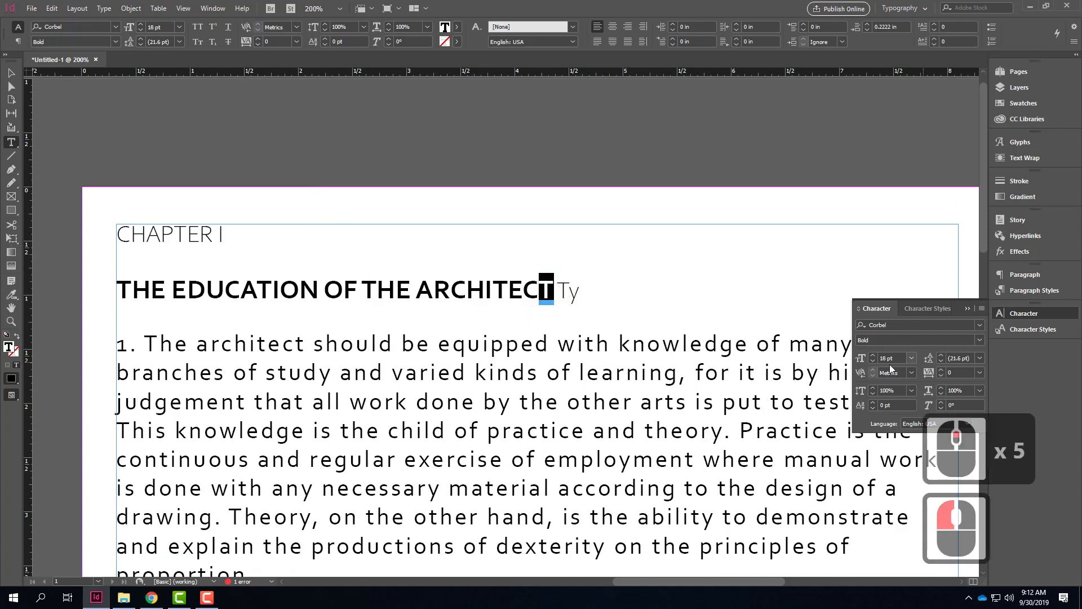
left_click(911, 390)
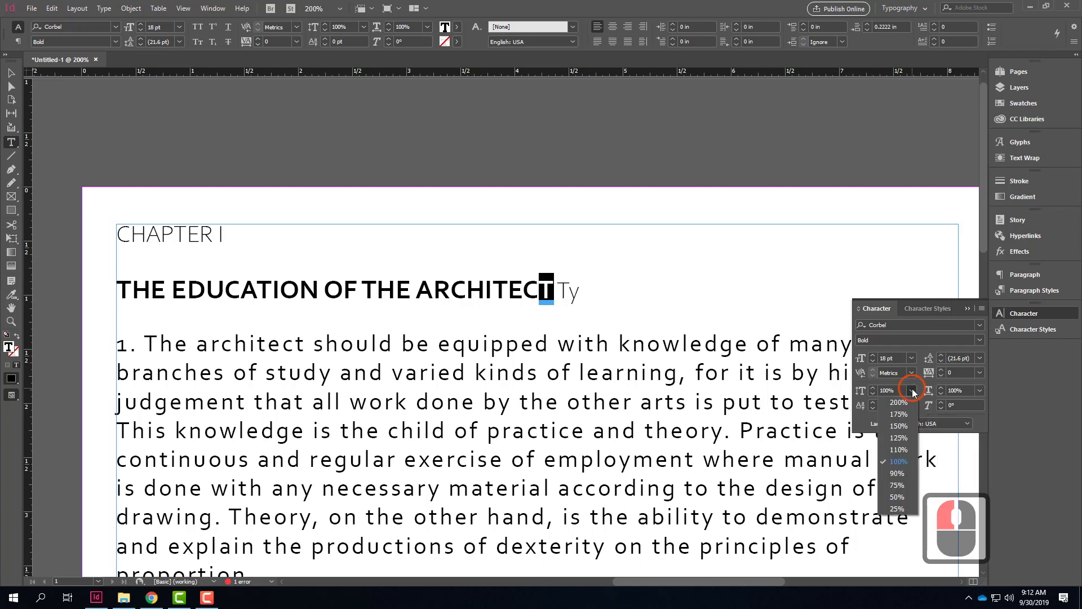
left_click(911, 400)
left_click(625, 291)
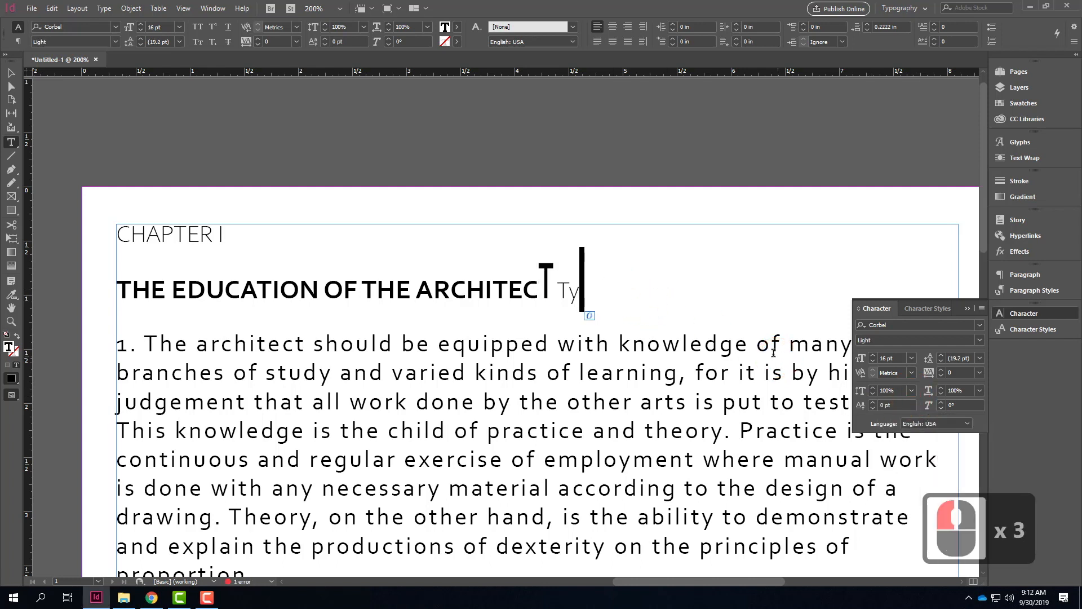
Step: Set the horizontal scale of the same final T in ARCHITECT to 200%
left_click_drag(536, 286, 554, 288)
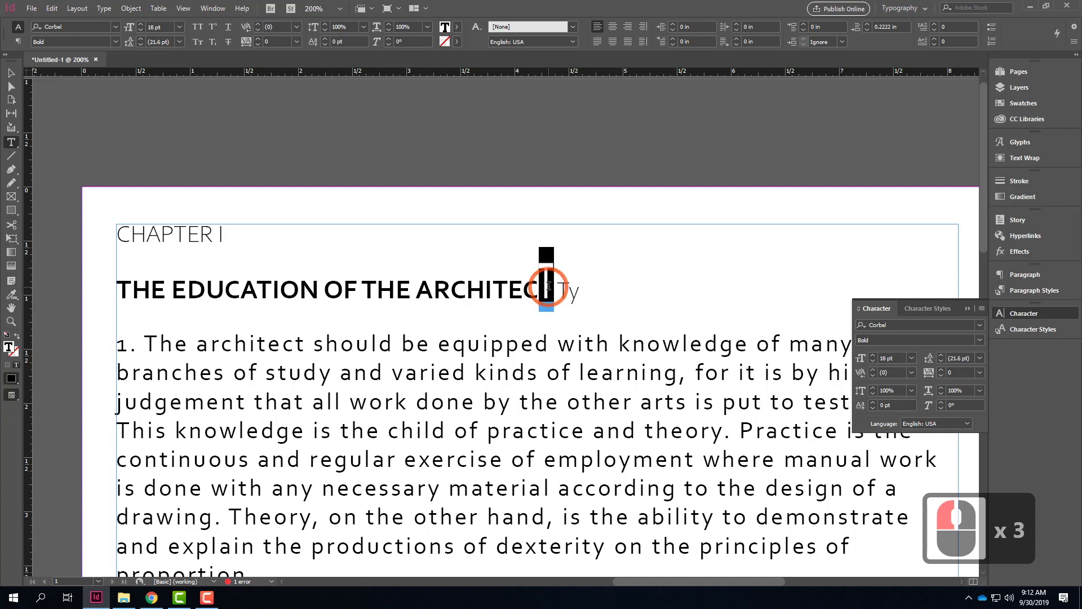
left_click(979, 390)
left_click(965, 403)
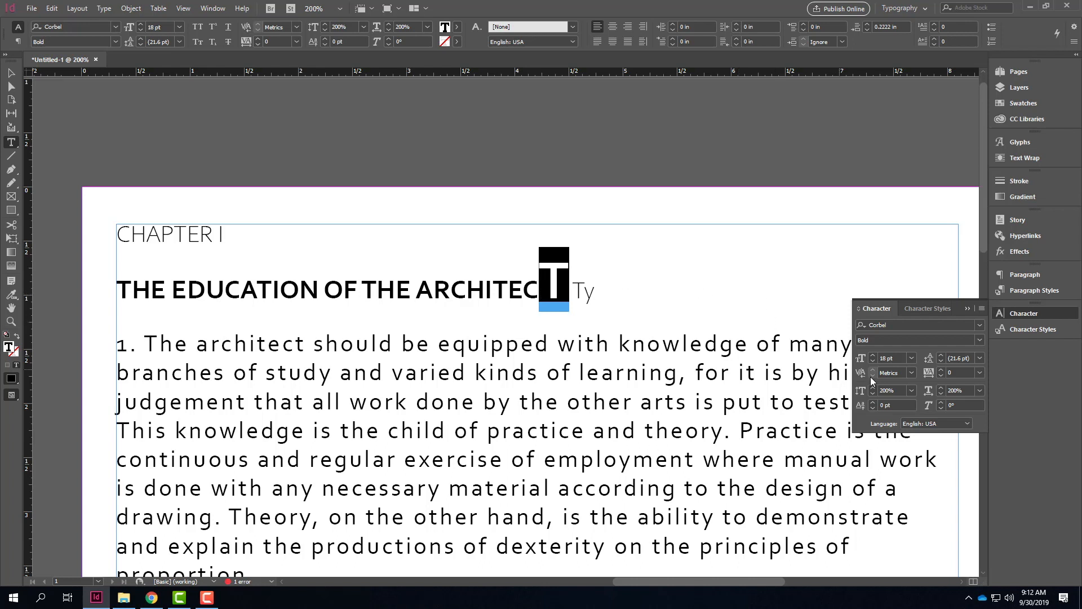
Step: Reset both the vertical and the horizontal scale of the final T in ARCHITECT to 100%
left_click_drag(898, 390, 886, 389)
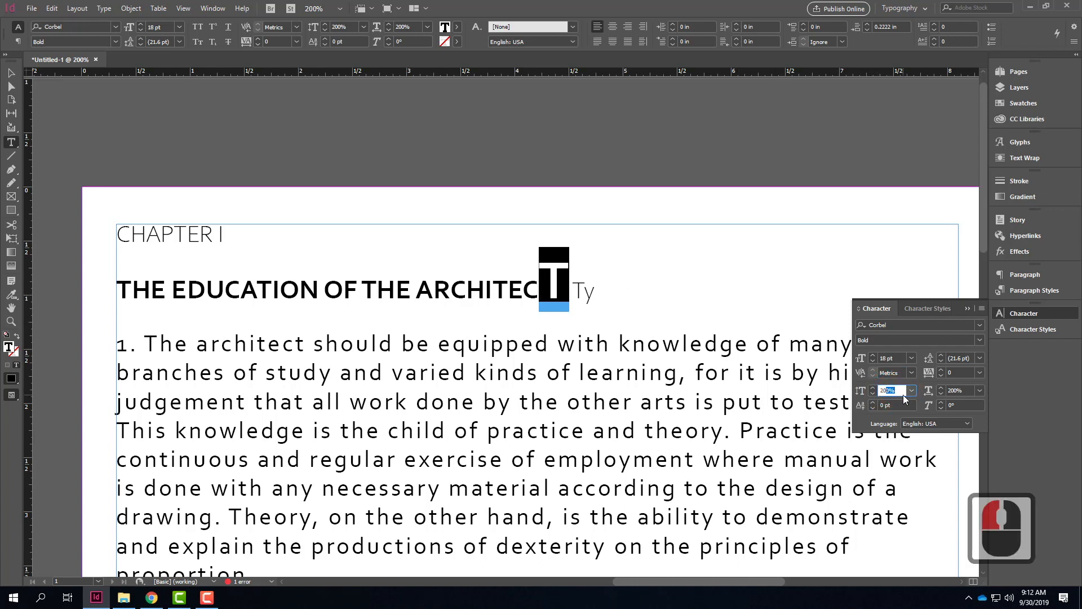
double_click(888, 390)
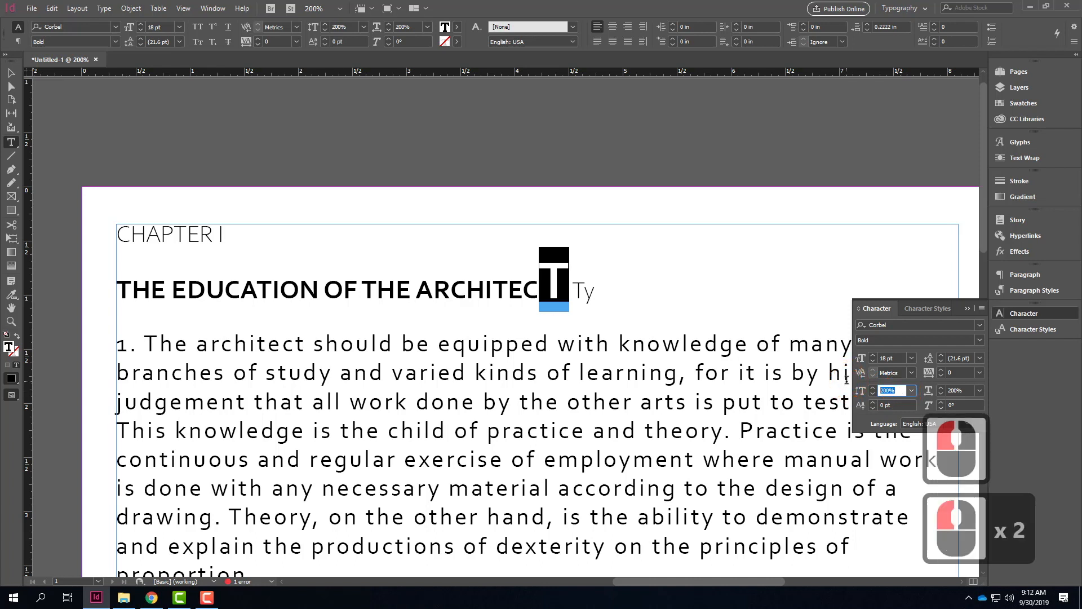
type("100")
key("Tab")
type("100")
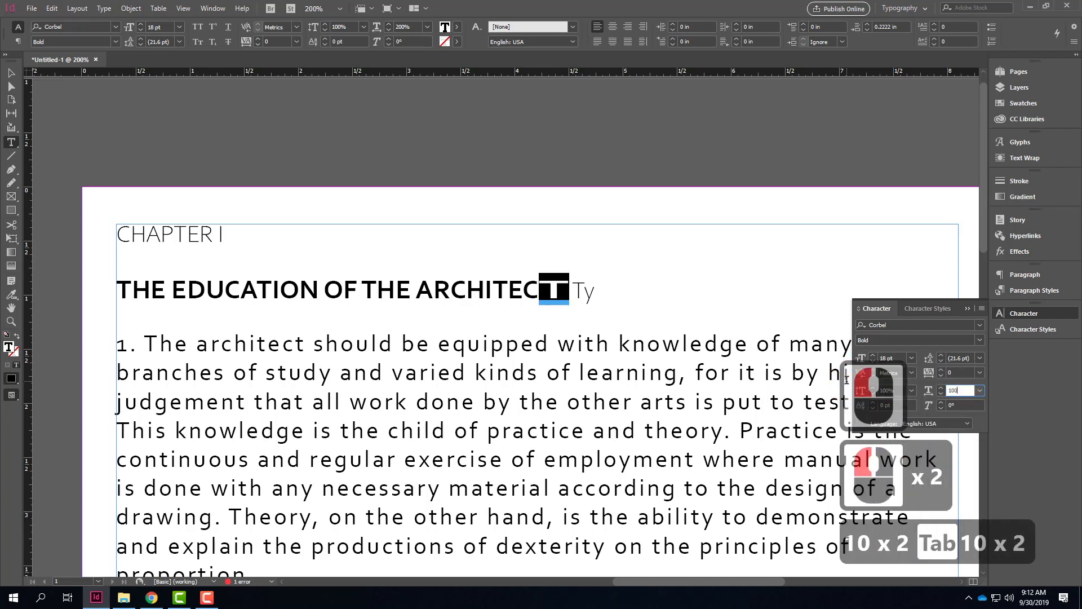
key("Tab")
left_click(553, 289)
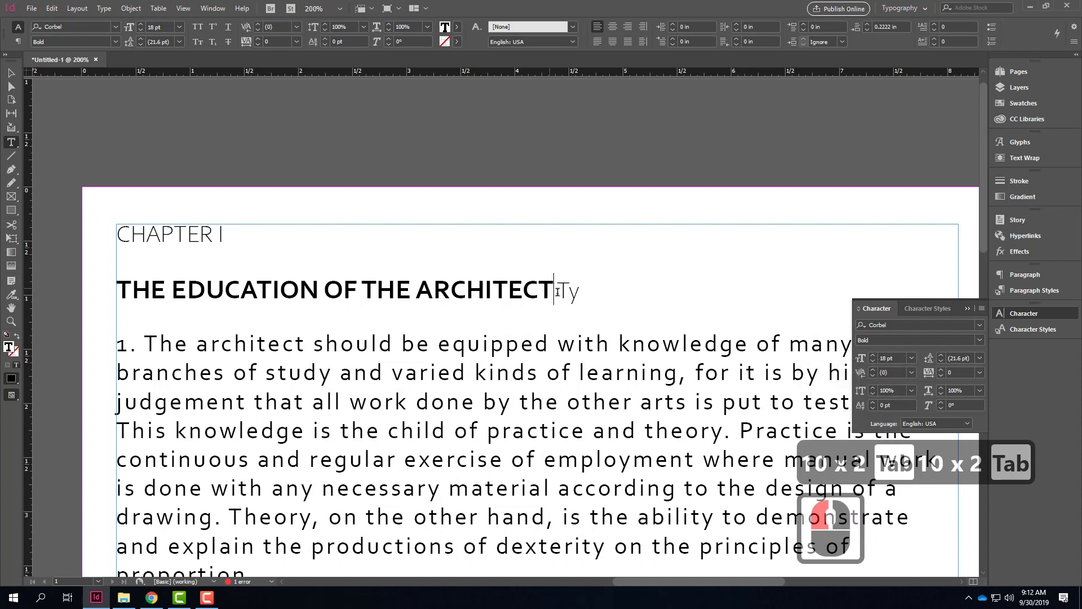
Step: Raise the final T of ARCHITECT above the heading line by increasing its baseline shift
left_click_drag(552, 285, 536, 287)
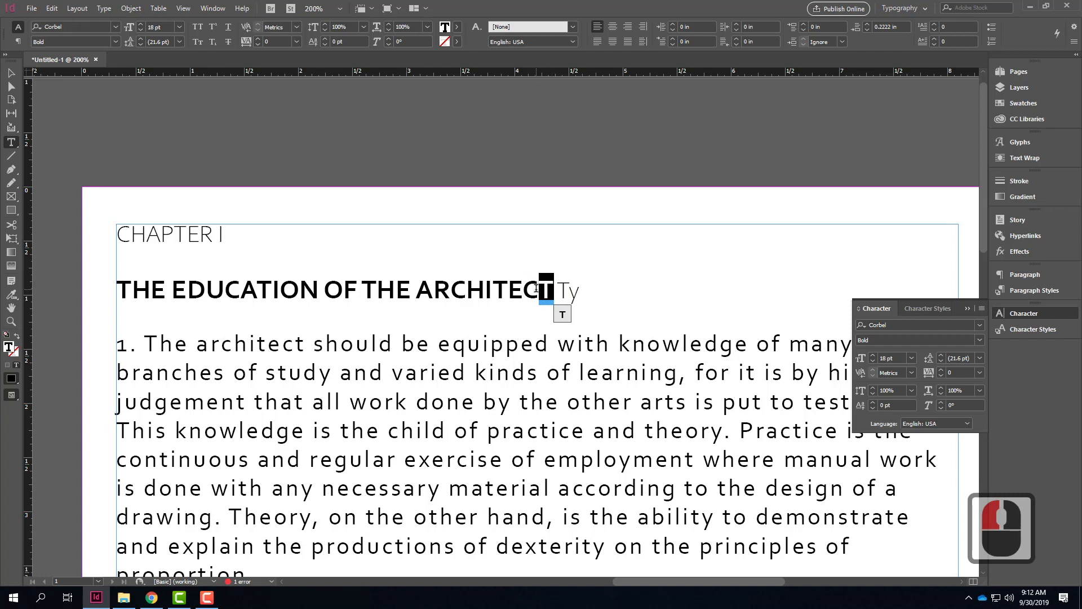
left_click(871, 402)
left_click(872, 403)
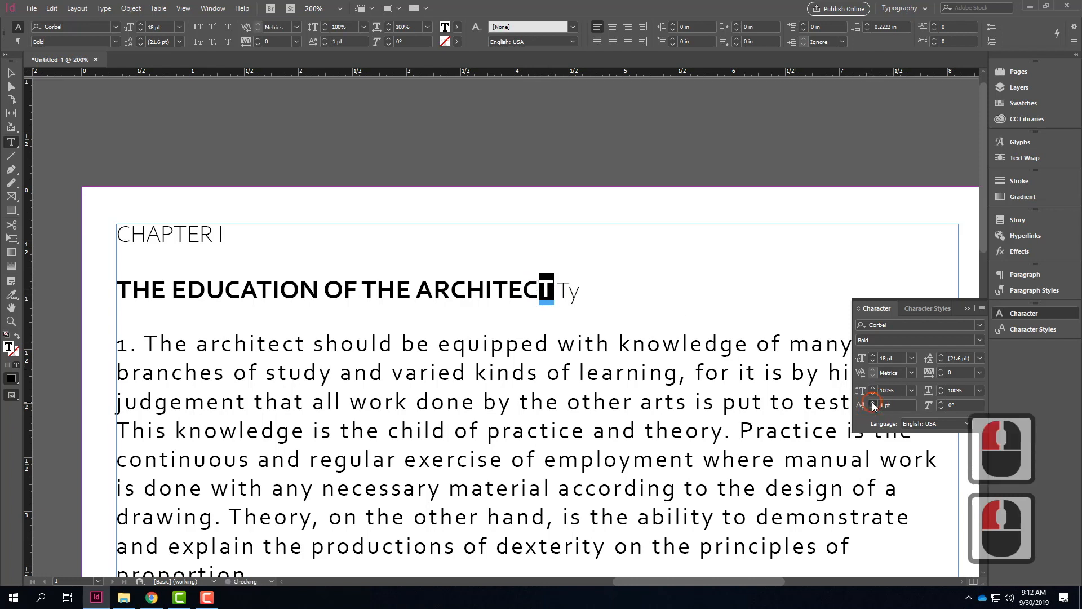
left_click(872, 402)
left_click(872, 402)
left_click(872, 402)
left_click(872, 403)
left_click(603, 286)
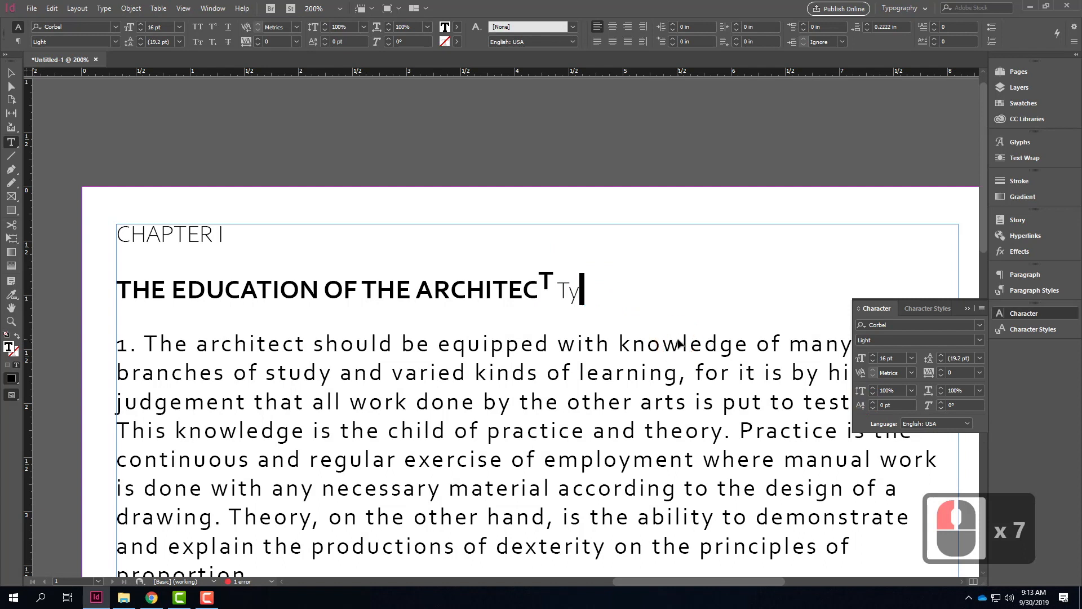
Step: Undo the baseline shift changes on the final T of ARCHITECT
key("ctrl+z")
key("ctrl+z")
key("ctrl+z")
key("ctrl+z")
key("ctrl+z")
key("ctrl+z")
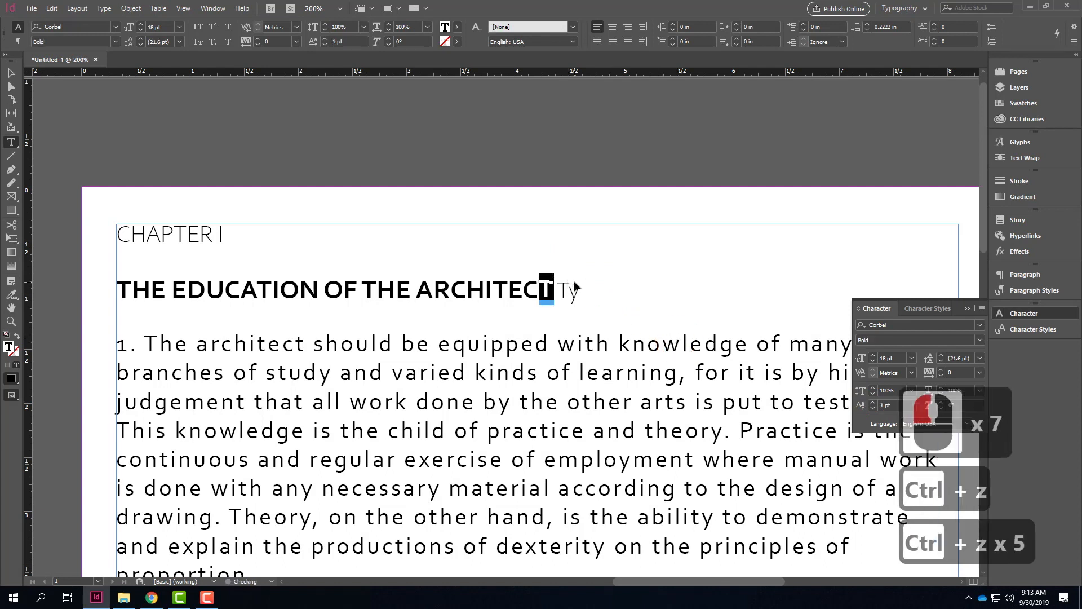
Step: Insert a 2 just before "Ty" at the end of the heading and give it a baseline shift of 8 pt
left_click(596, 288)
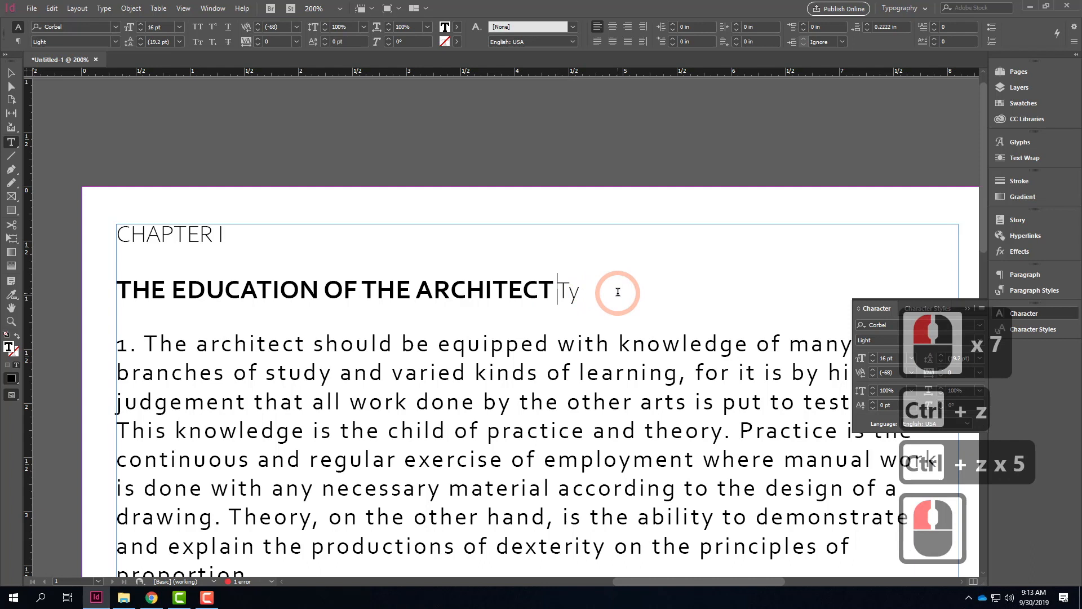
type("2")
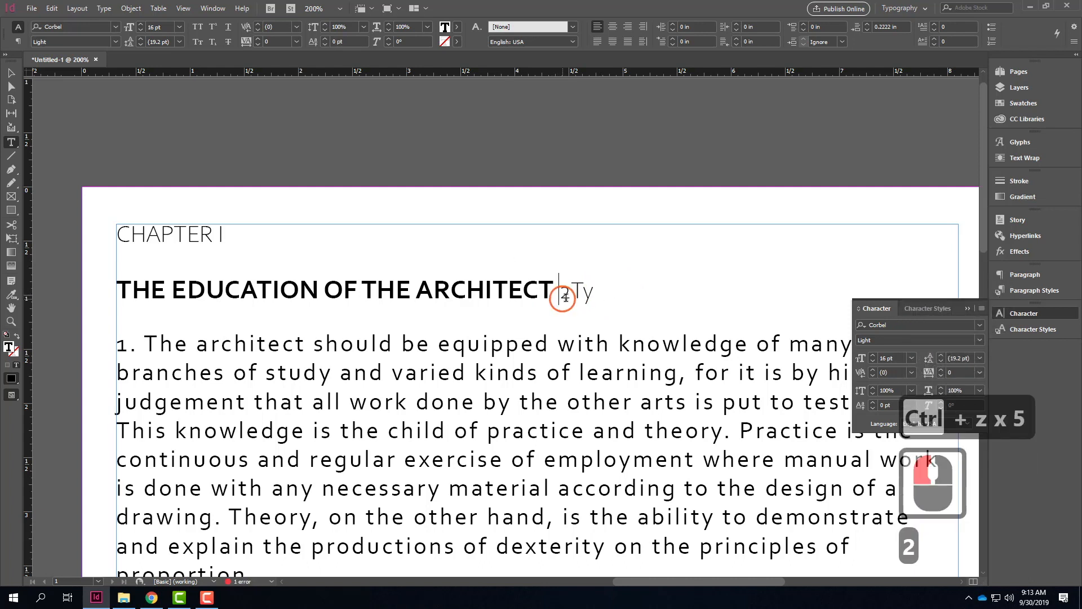
left_click_drag(559, 292, 571, 293)
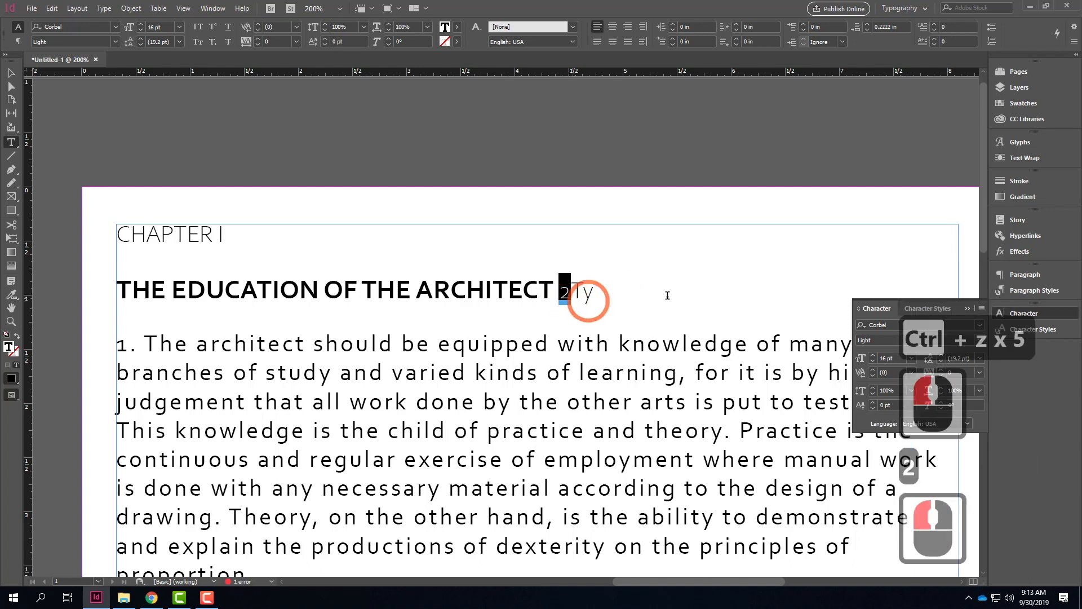
left_click(873, 402)
left_click(873, 403)
left_click(873, 402)
left_click(873, 402)
left_click(873, 403)
left_click(873, 403)
left_click(873, 402)
left_click(873, 403)
left_click(609, 280)
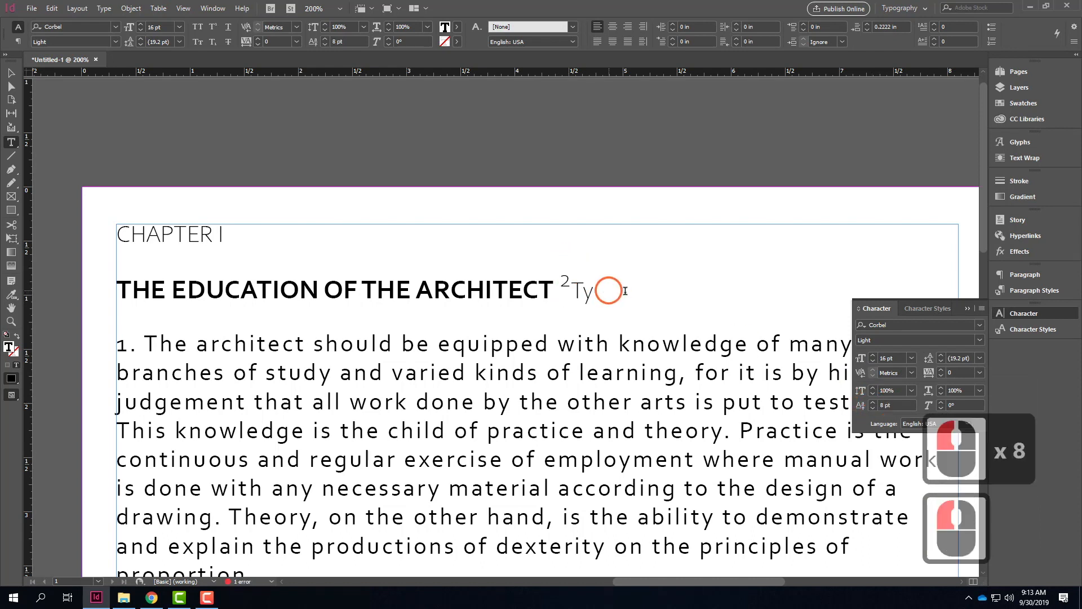
Step: Delete the letters "Ty" following the raised 2 at the end of the heading
left_click_drag(602, 288, 572, 288)
key("BackSpace")
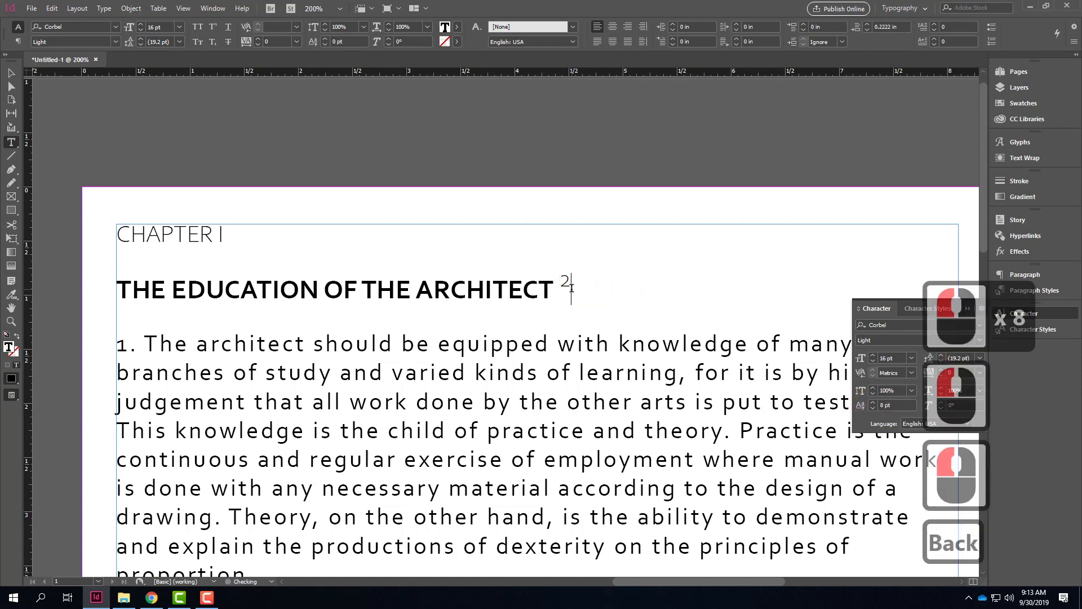
left_click(638, 310)
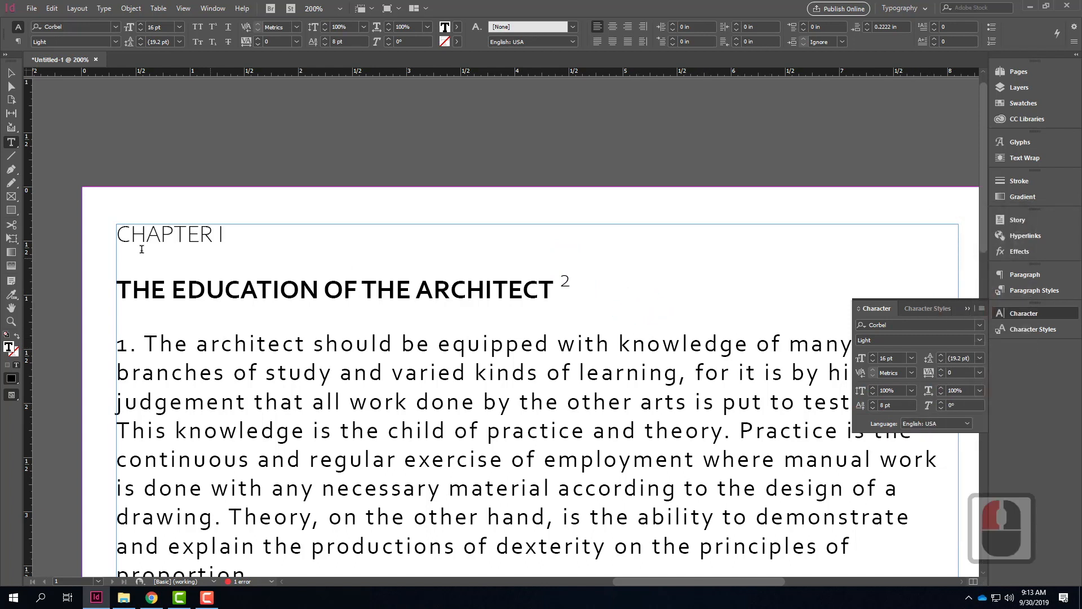
Step: Slant the word EDUCATION in the heading with a skew (false italic) of 18°
left_click_drag(170, 290, 318, 299)
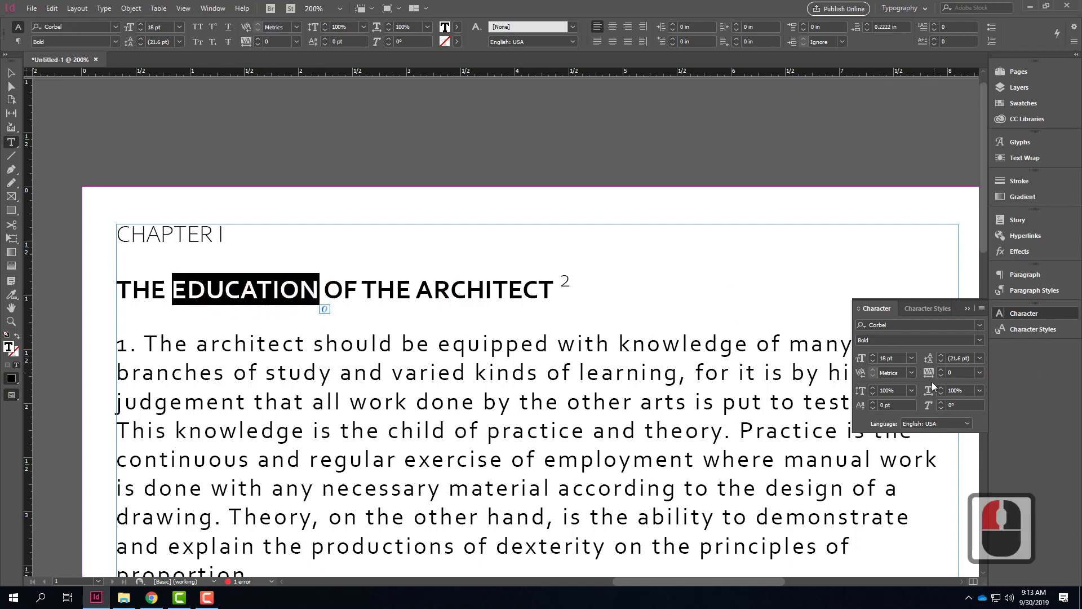
left_click(941, 403)
left_click(940, 403)
left_click(941, 403)
left_click(941, 403)
left_click(941, 403)
left_click(941, 403)
left_click(941, 403)
left_click(940, 403)
left_click(941, 403)
left_click(941, 403)
left_click(940, 403)
left_click(940, 403)
left_click(941, 403)
left_click(941, 403)
left_click(940, 403)
left_click(941, 403)
left_click(941, 403)
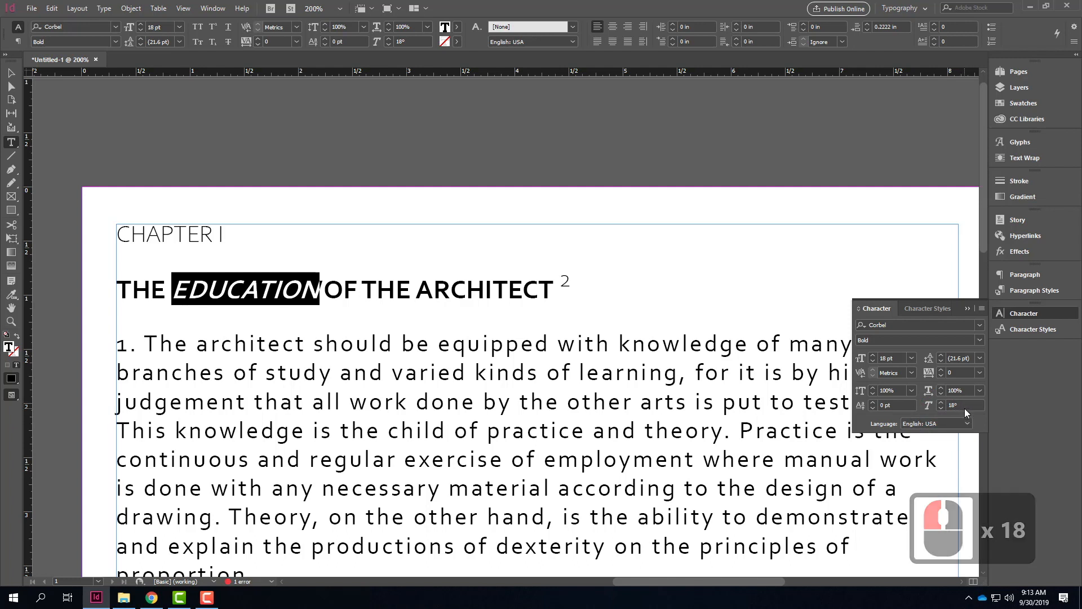
Step: Reset the skew of the word EDUCATION to 0°
left_click(929, 405)
type("0")
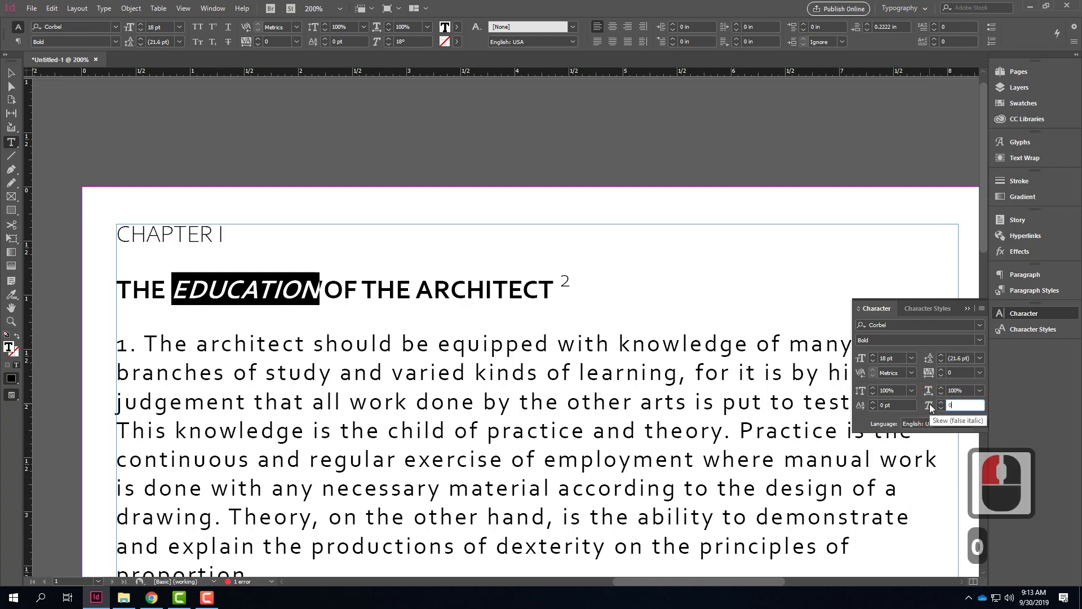
left_click(962, 369)
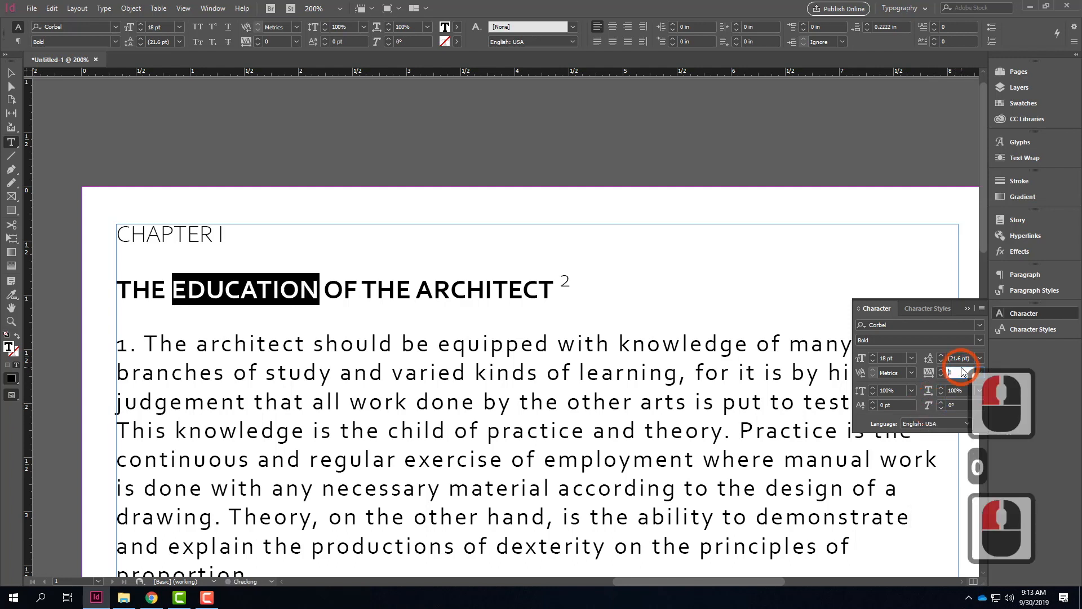
Step: Apply the Body character style to the word EDUCATION and review the style's basic character formats, leaving its options without changes
left_click(1028, 329)
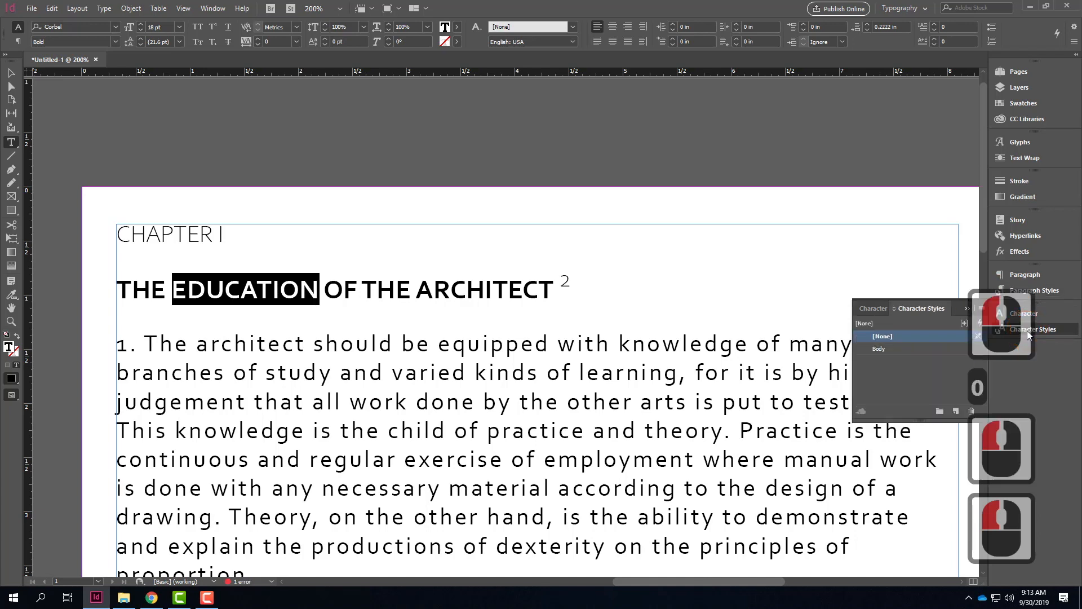
left_click(942, 350)
double_click(949, 350)
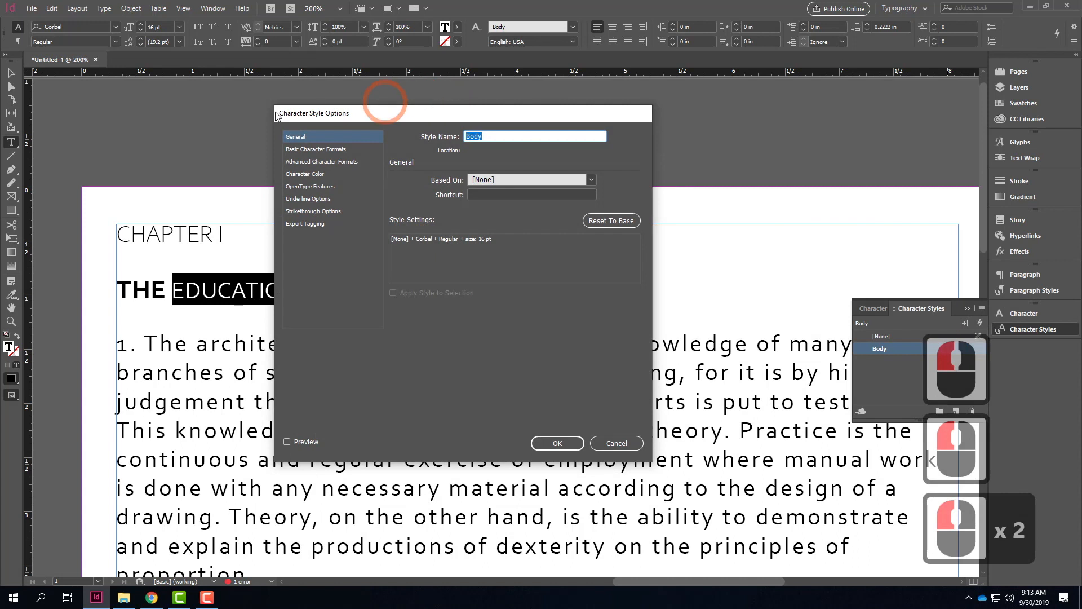
left_click(316, 149)
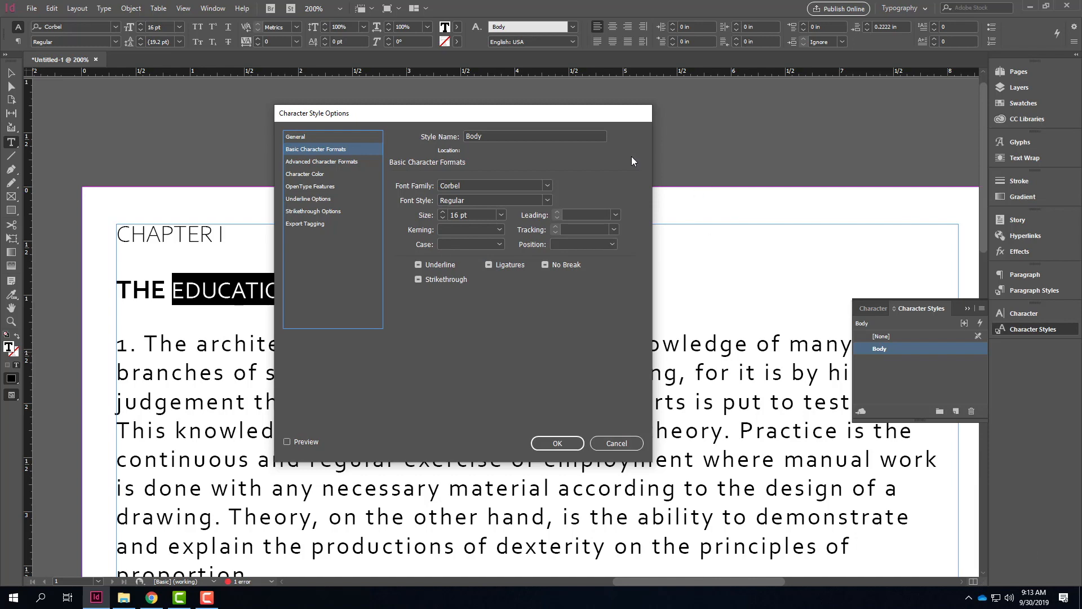
left_click(620, 440)
left_click(515, 298)
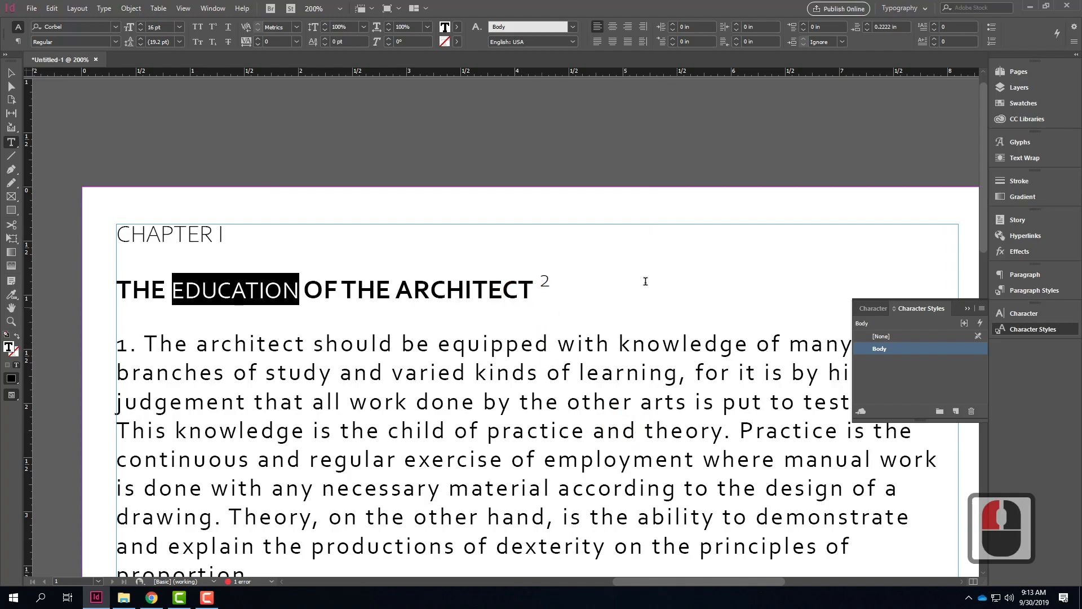
Step: Select numbered paragraph 3 across both columns through "heavens." and open the paragraph formatting settings
scroll(592, 236, "down", 1)
scroll(592, 237, "down", 10)
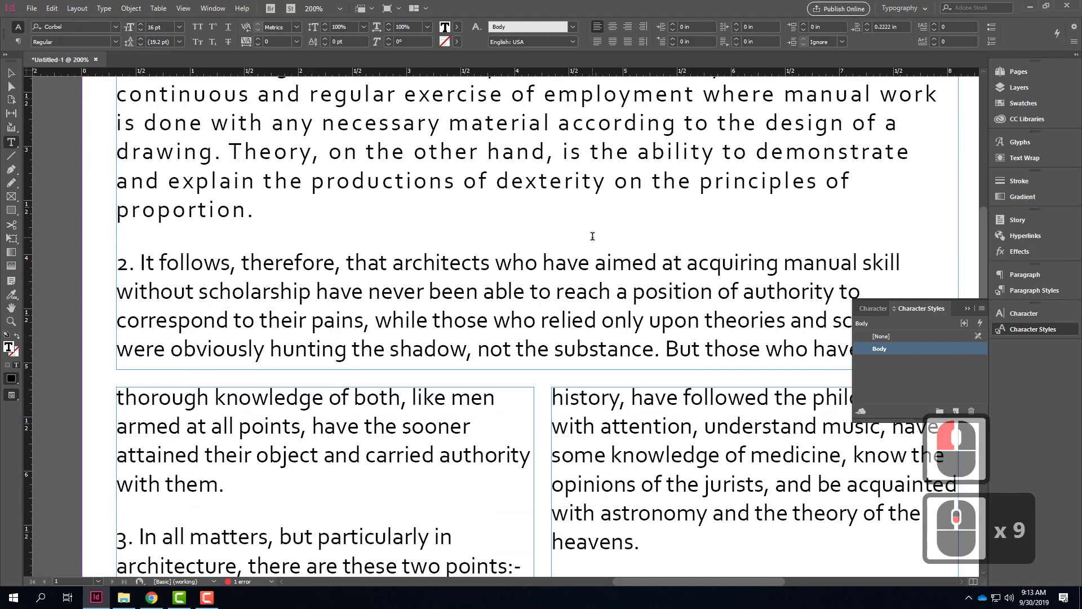
scroll(592, 236, "down", 8)
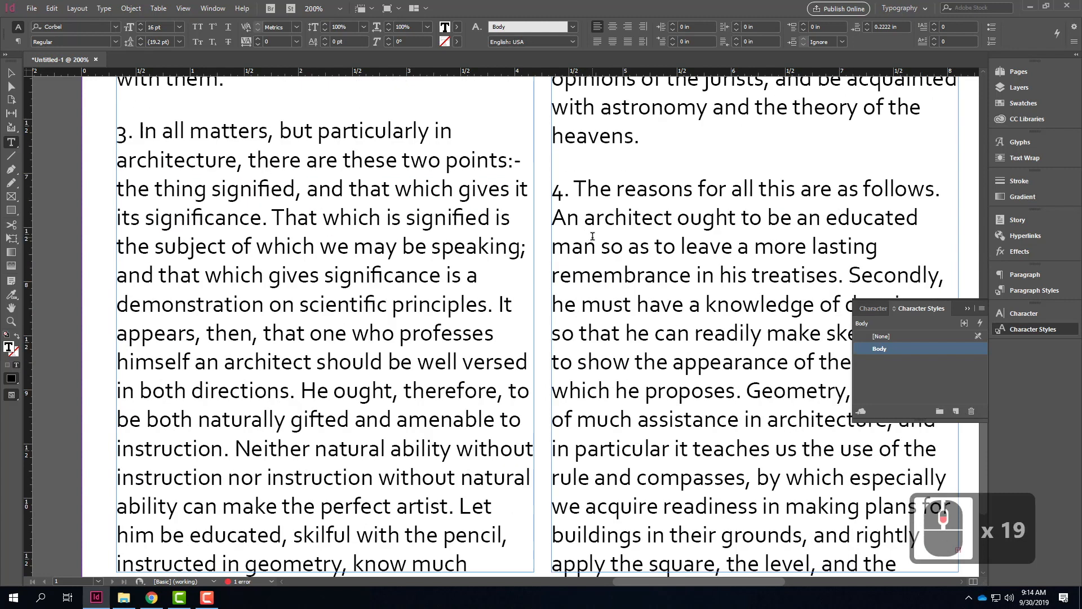
left_click_drag(117, 130, 476, 558)
scroll(475, 558, "up", 1)
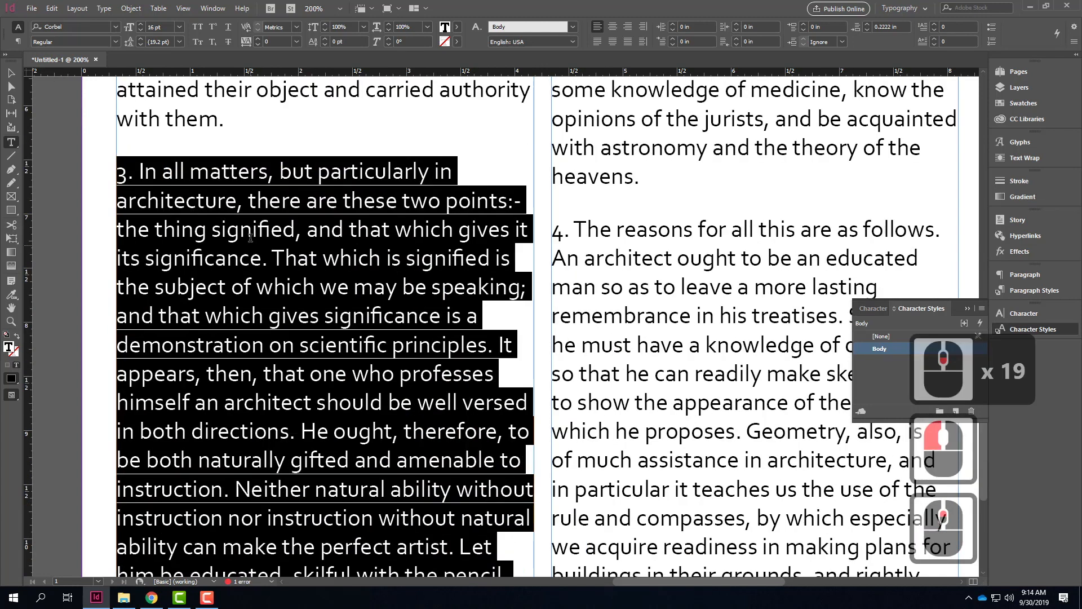
left_click(1026, 275)
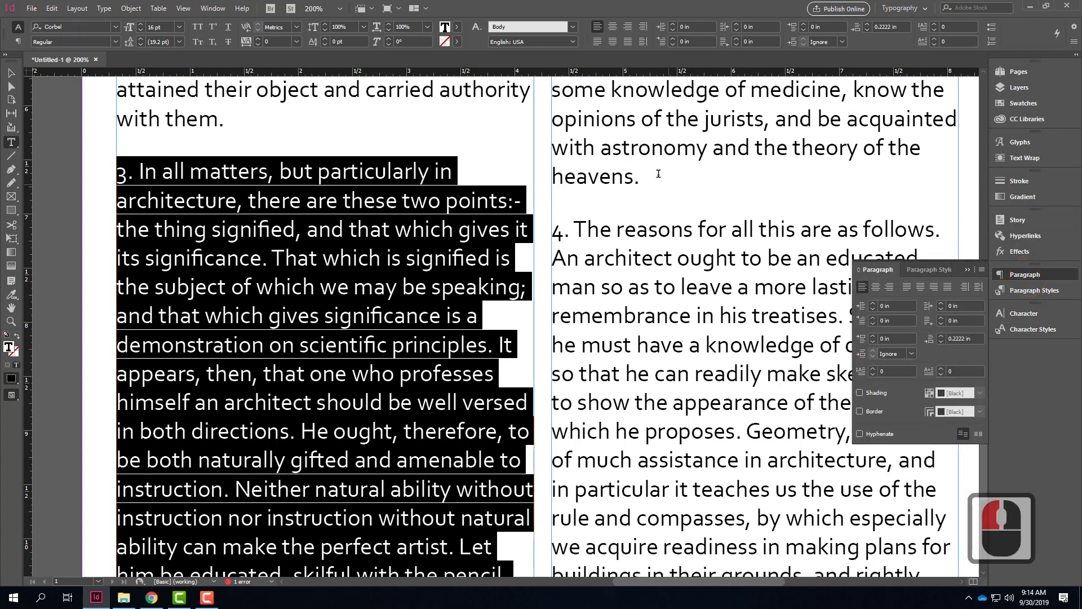
left_click(638, 178, "shift")
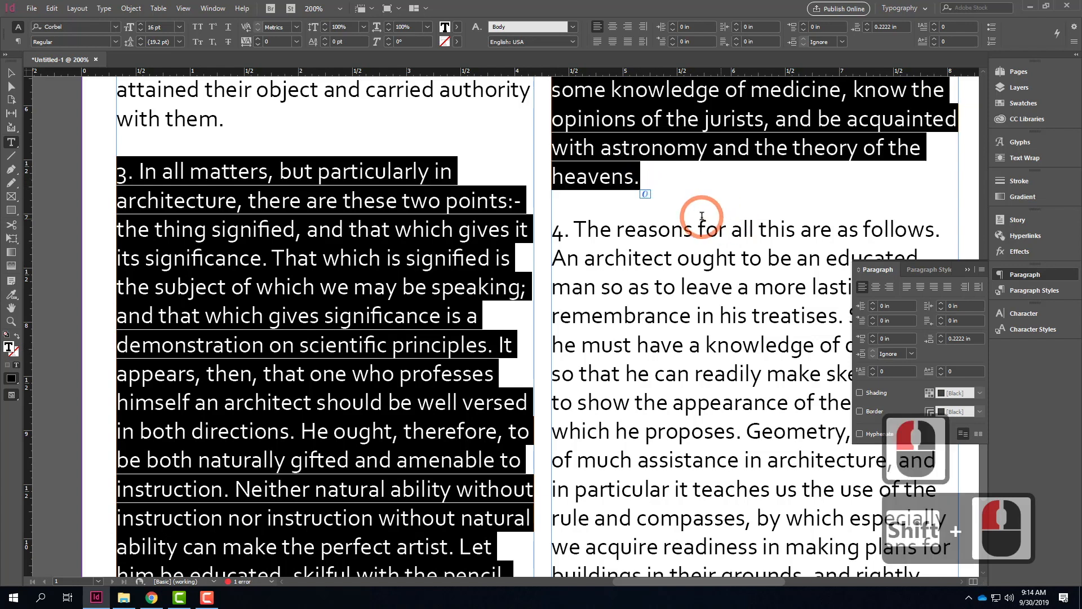
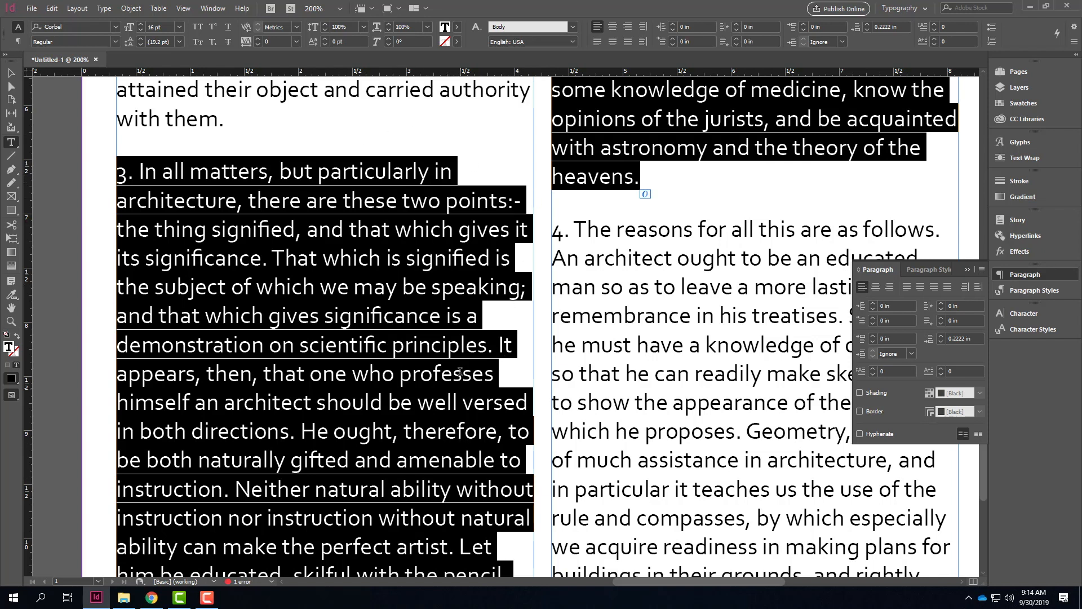
Step: Try centred, right and the justified alignments on paragraph 3, ending with justify with last line aligned left
left_click(875, 288)
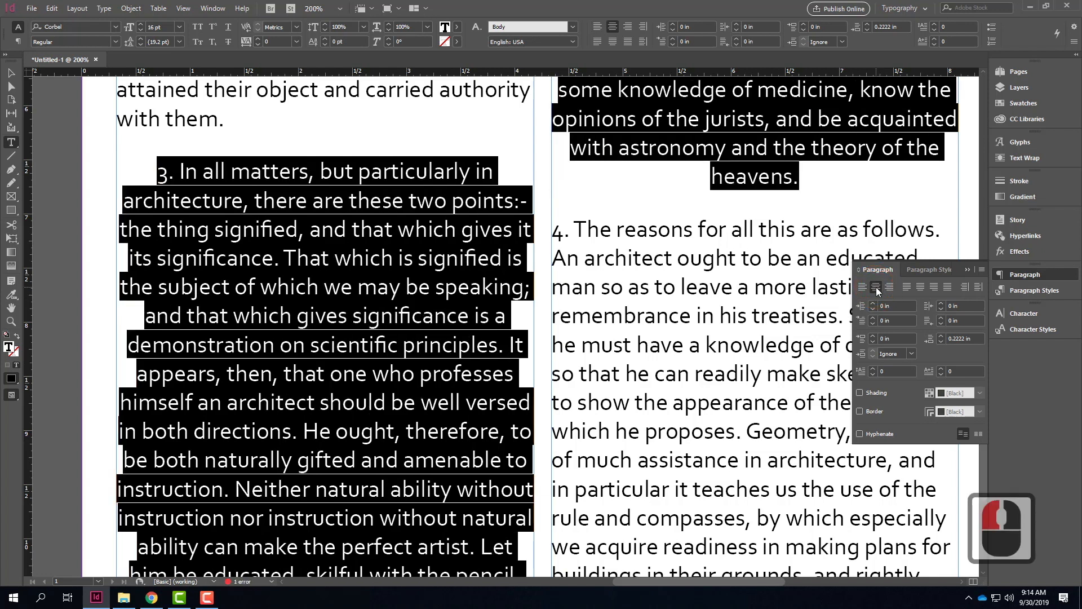
left_click(891, 288)
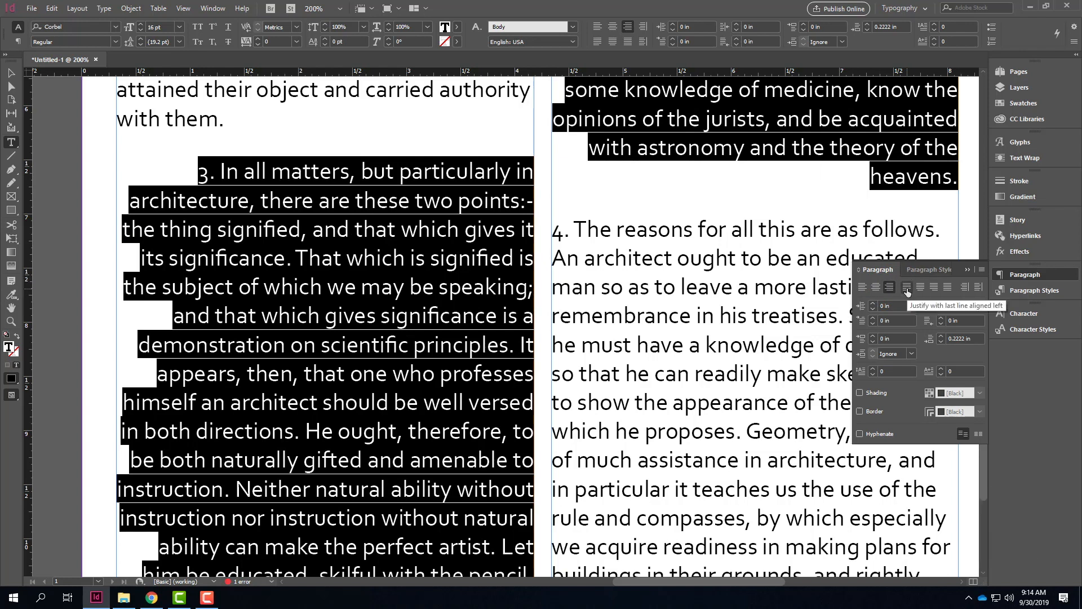
left_click(907, 289)
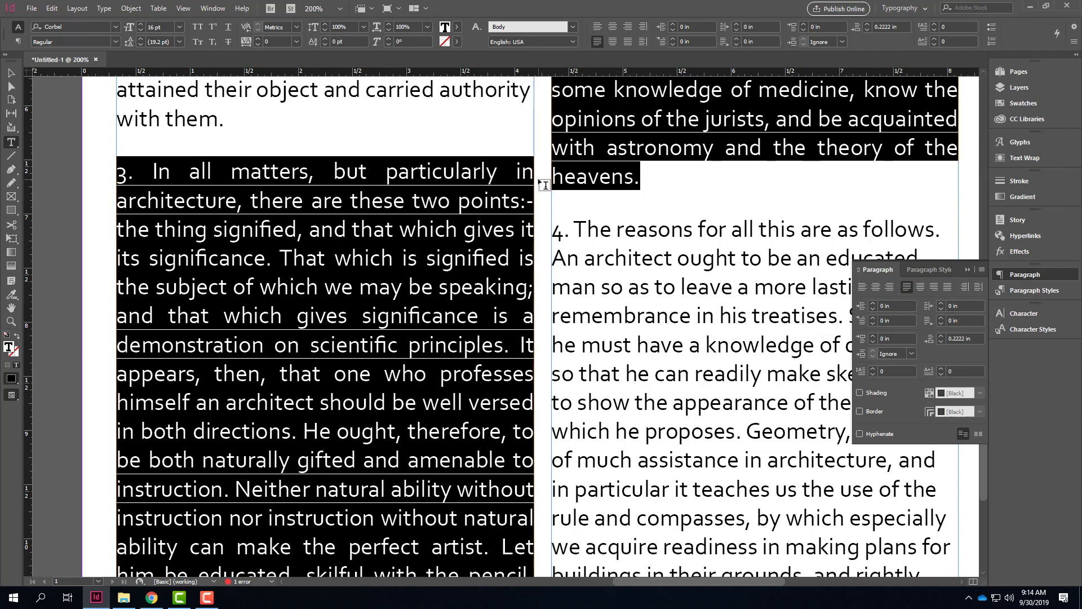
left_click(922, 286)
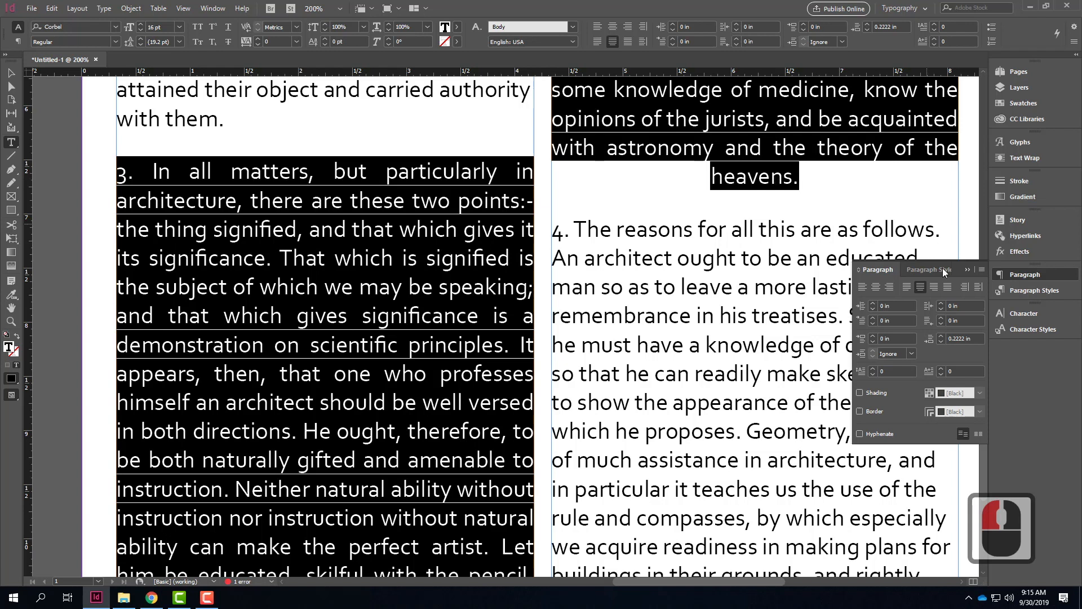
left_click(934, 287)
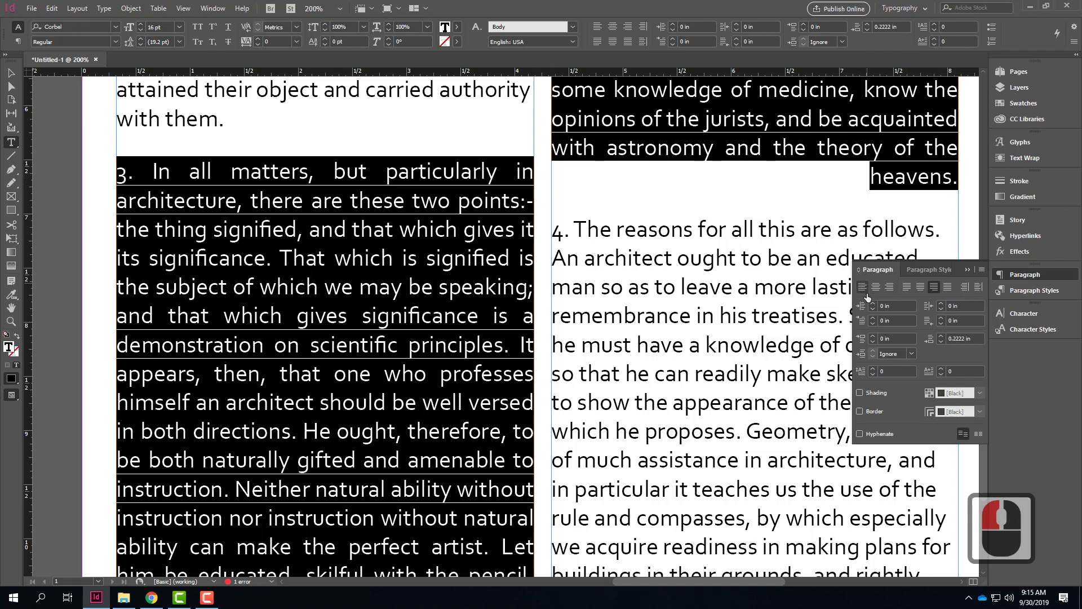
left_click(907, 287)
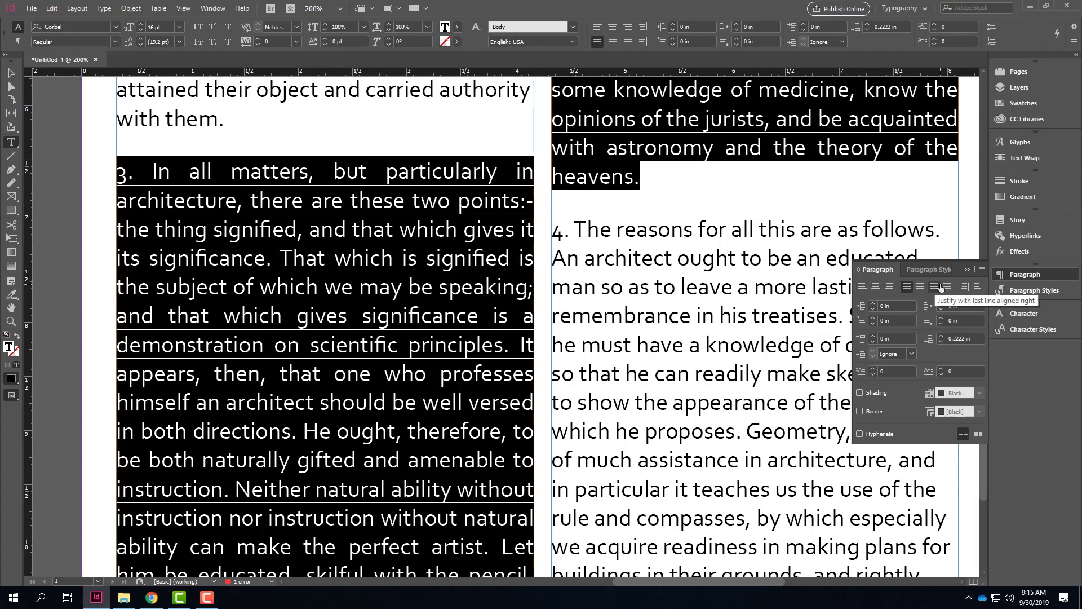
Step: Try hyphenation on paragraph 3, ending with it turned off
left_click(860, 433)
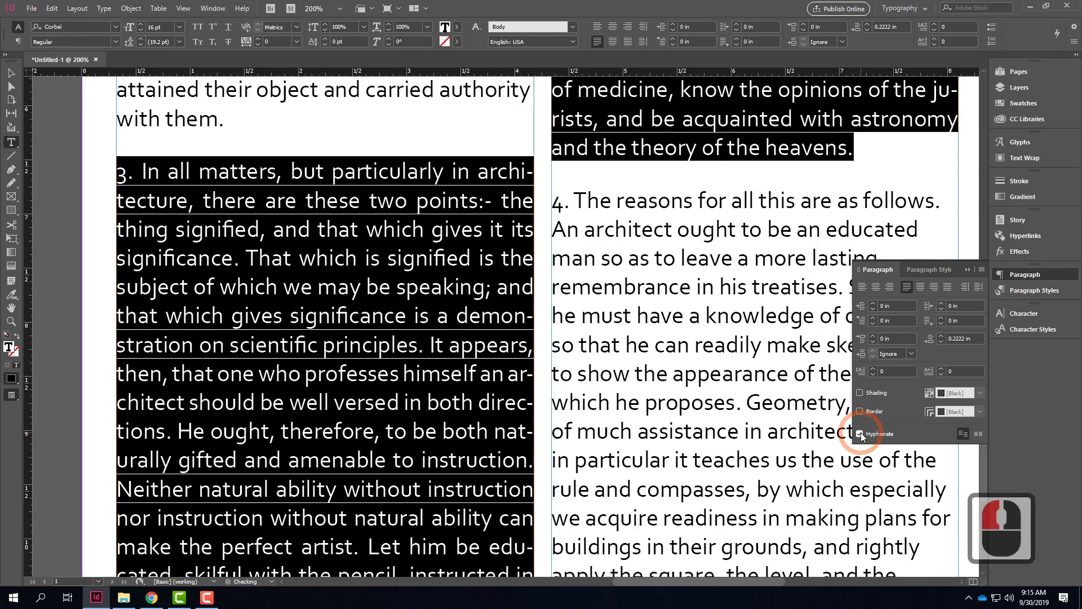
left_click(859, 433)
left_click(859, 433)
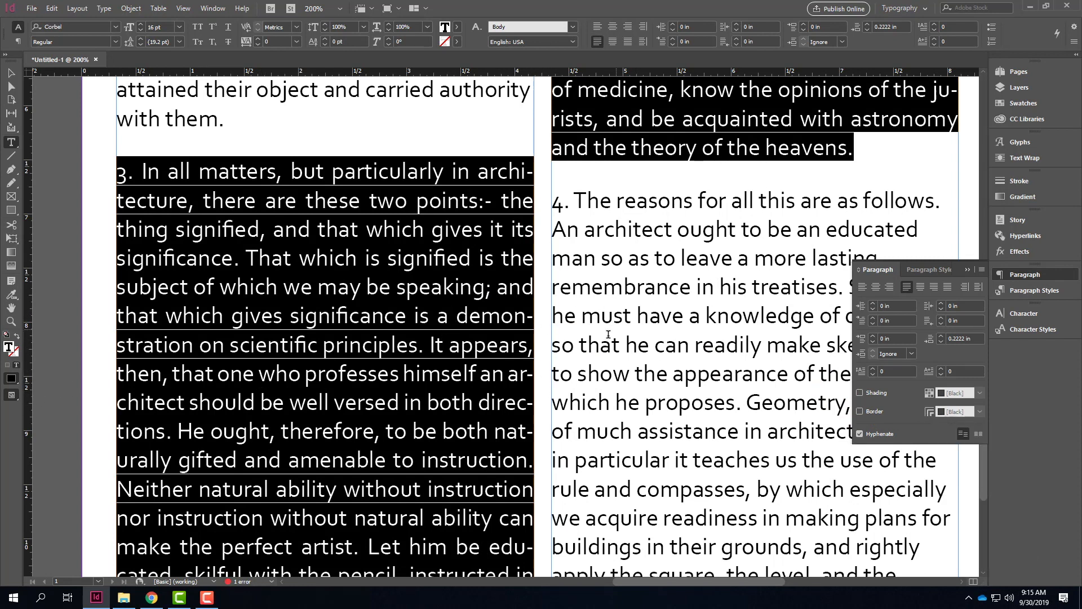
left_click(859, 434)
left_click(860, 433)
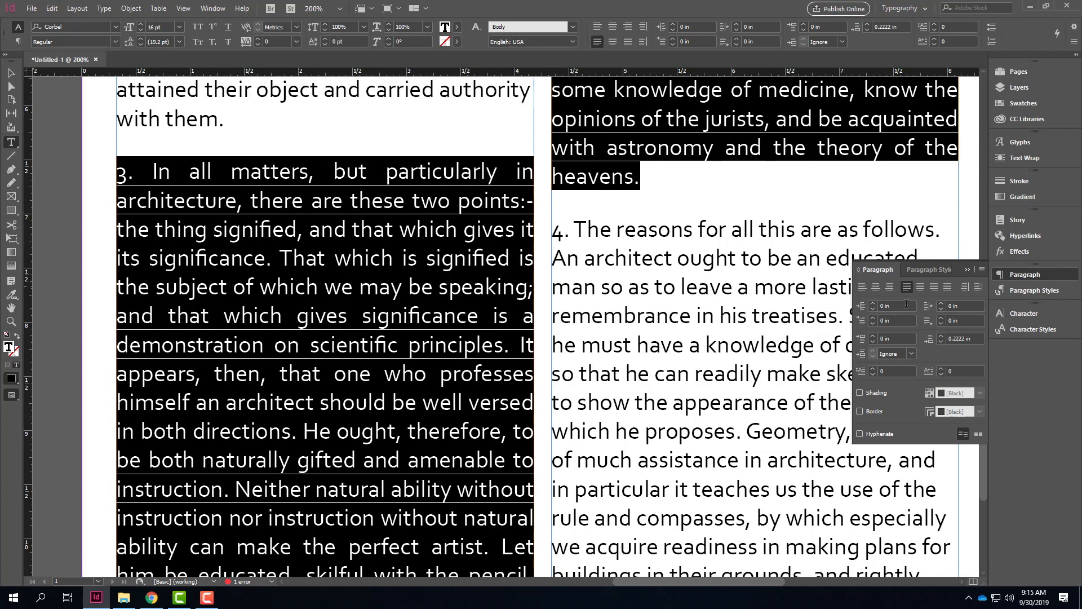
Step: Increase the left indent of paragraph 3 to 0.25 in, and return it to 0 in
left_click(873, 305)
left_click(874, 305)
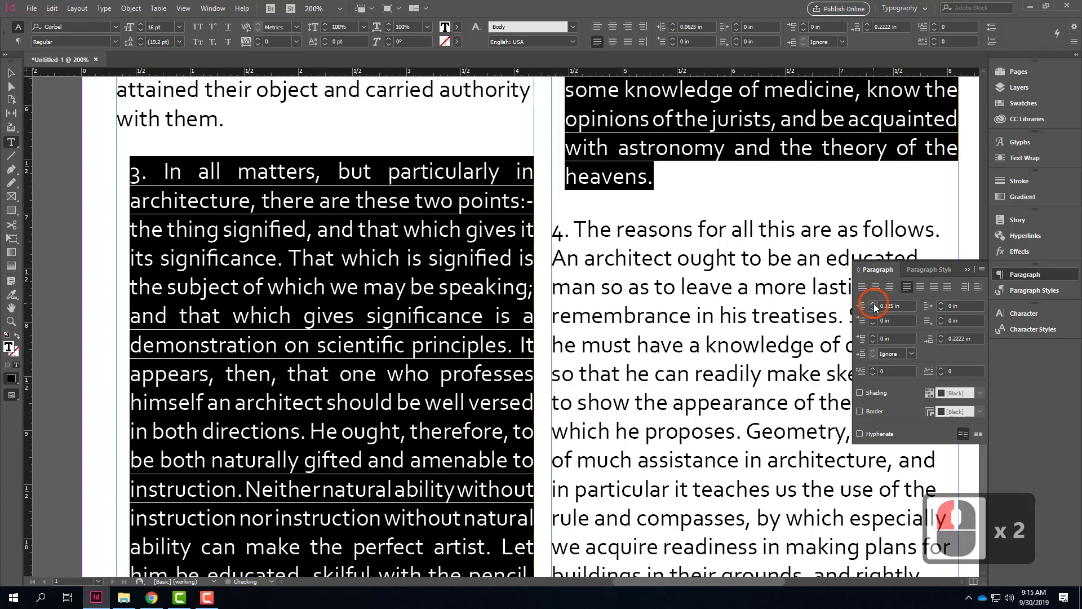
left_click(874, 304)
left_click(874, 305)
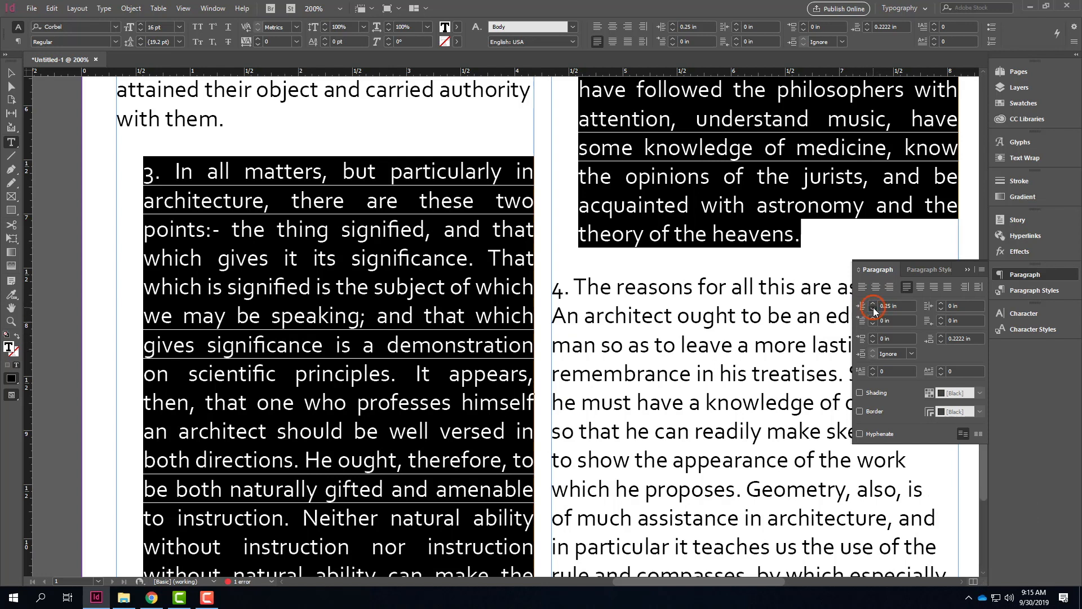
left_click(874, 307)
left_click(874, 308)
left_click(873, 308)
left_click(874, 308)
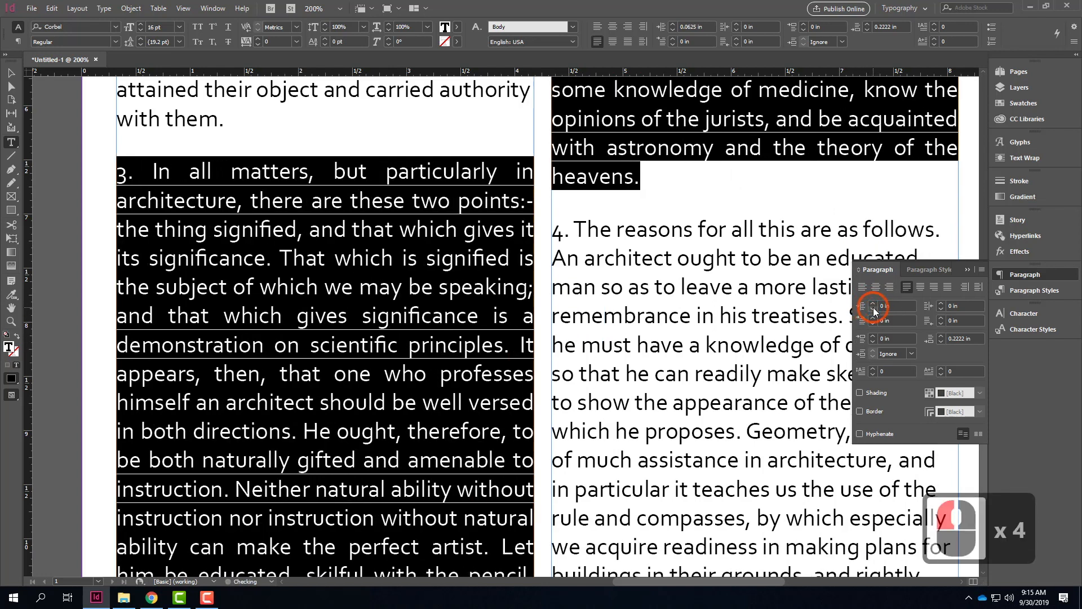
Step: Set the first-line indent of paragraph 3 to 0.25 in
left_click(872, 318)
left_click(873, 318)
left_click(873, 319)
left_click(872, 318)
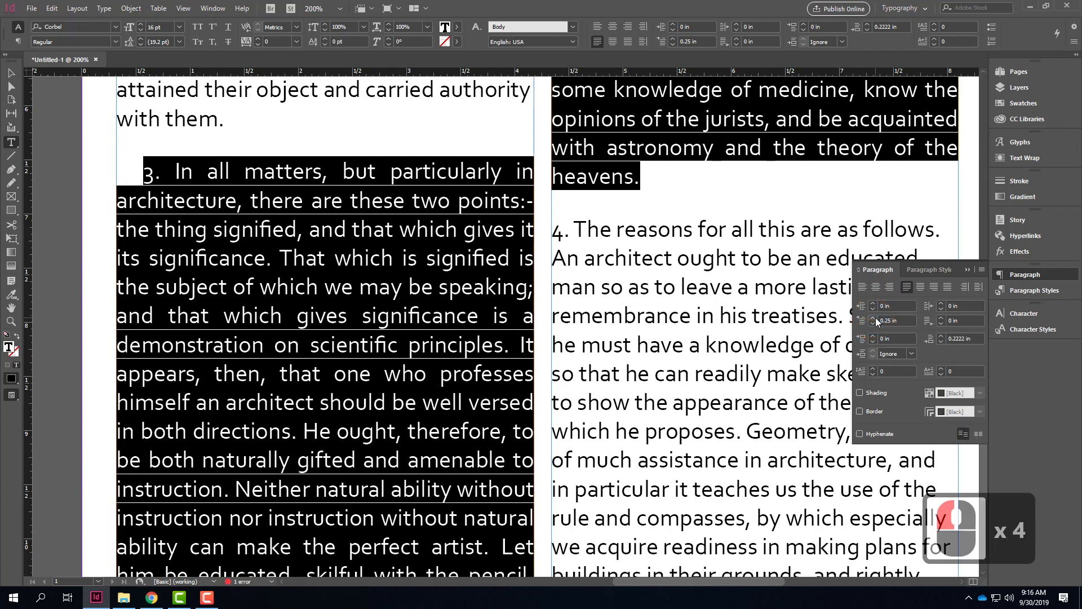
Step: Try a right indent of 0.1875 in on paragraph 3, and reduce it to 0.0625 in
left_click(941, 303)
left_click(942, 303)
left_click(941, 304)
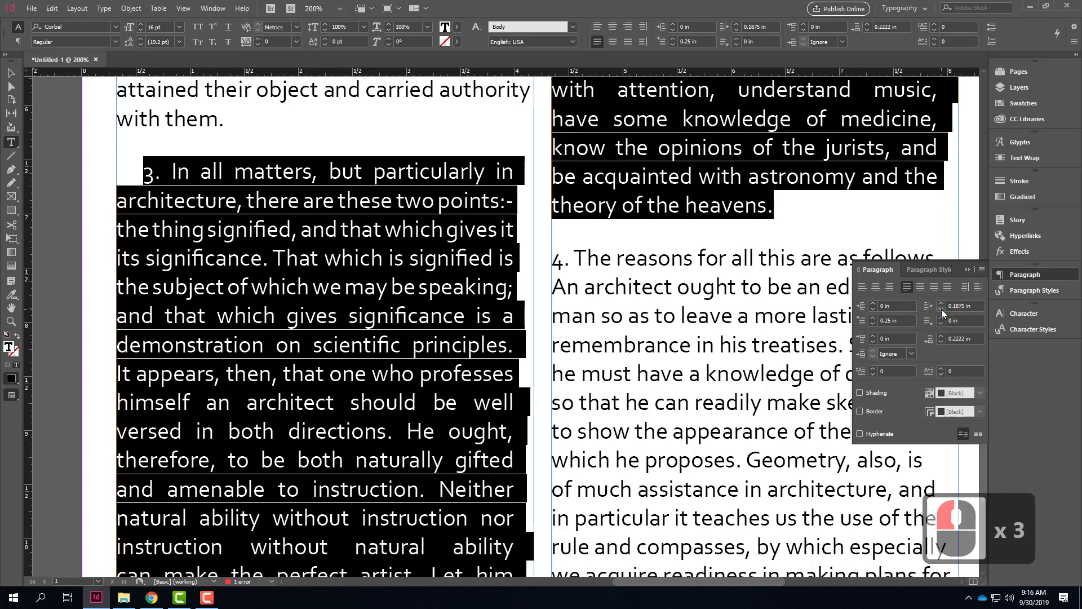
left_click(941, 309)
left_click(941, 309)
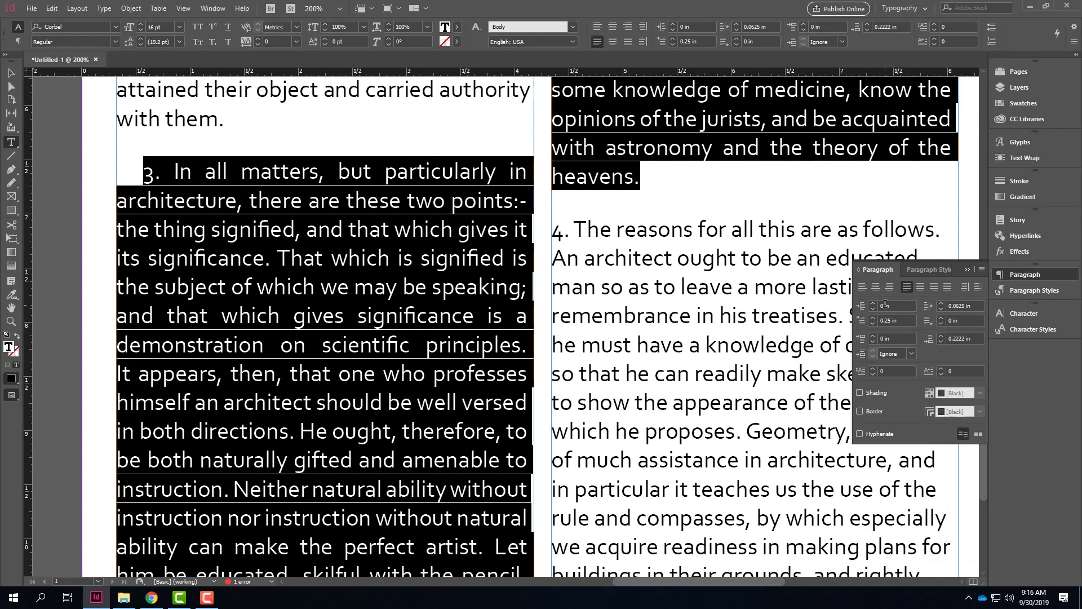
Step: Reduce the first-line indent of paragraph 3 to 0 in
left_click(873, 324)
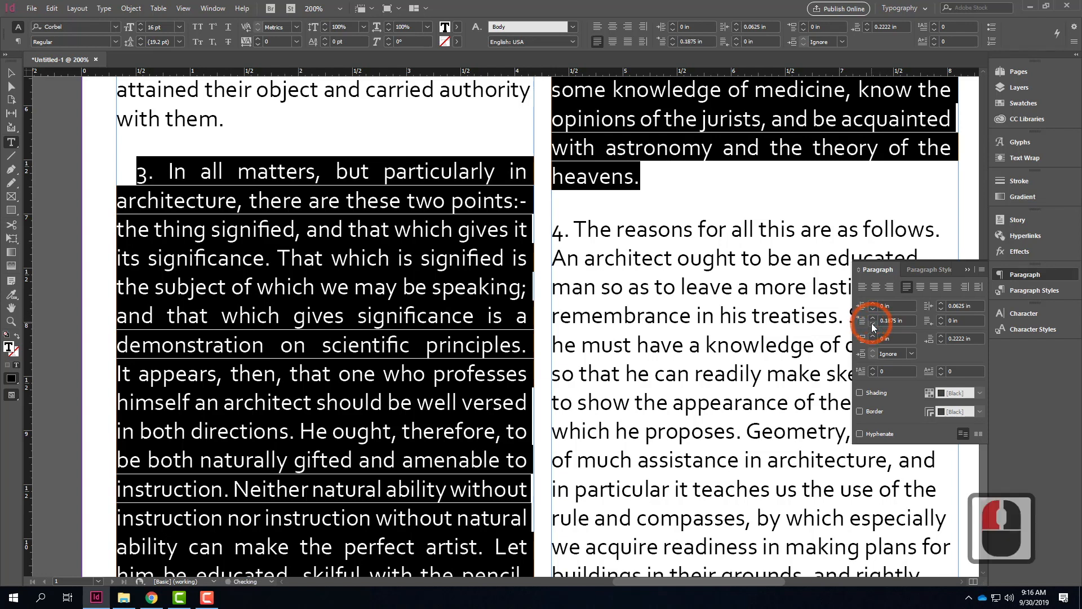
double_click(872, 324)
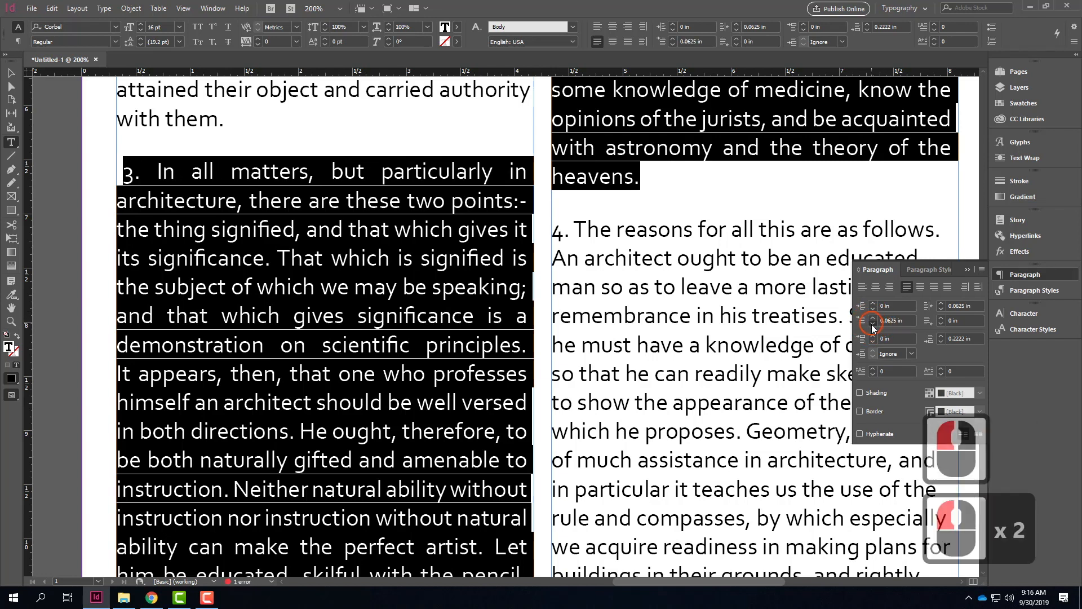
left_click(872, 324)
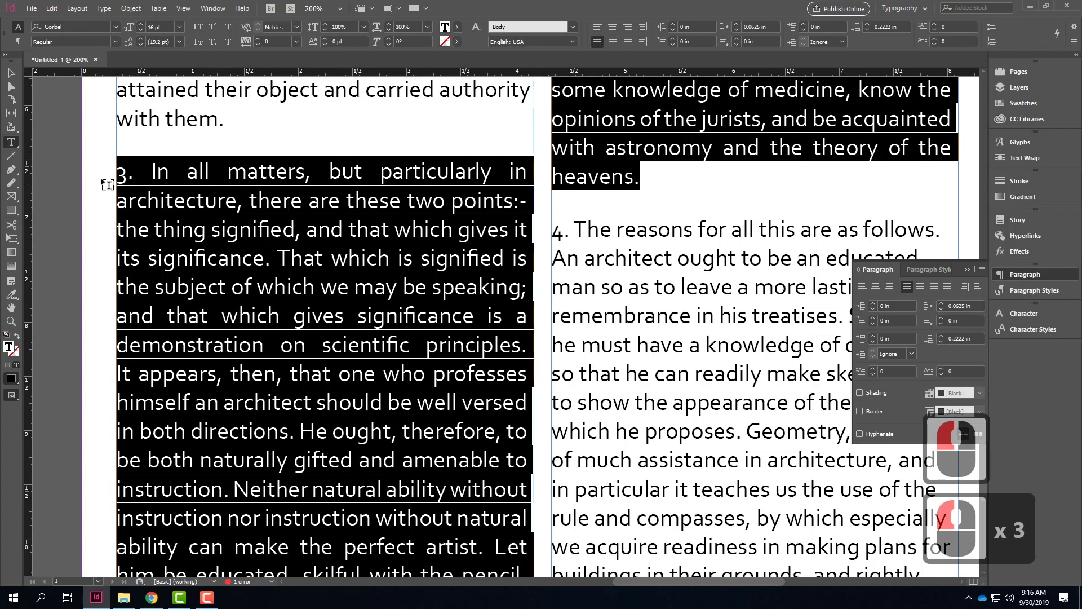
Step: Give paragraph 3 a hanging indent with a 0.25 in left indent and a -0.25 in first-line indent
left_click(873, 304)
left_click(873, 304)
left_click(873, 305)
left_click(874, 304)
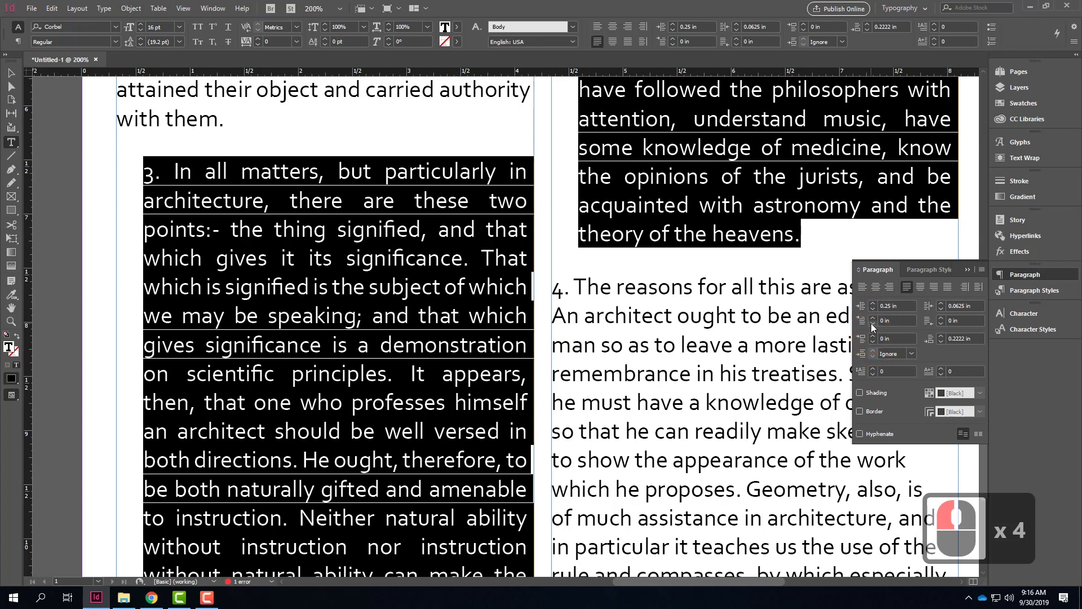
left_click(872, 324)
left_click(872, 323)
left_click(872, 323)
left_click(872, 324)
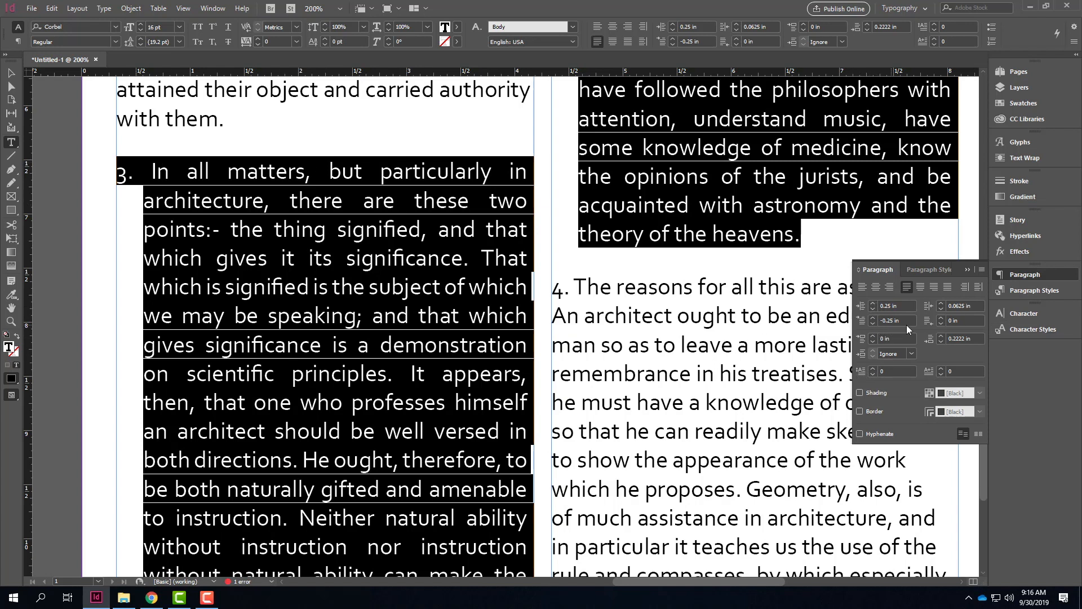
Step: Remove the hanging indent by resetting the first-line and left indents of paragraph 3 to 0 in
left_click(903, 305)
type("0")
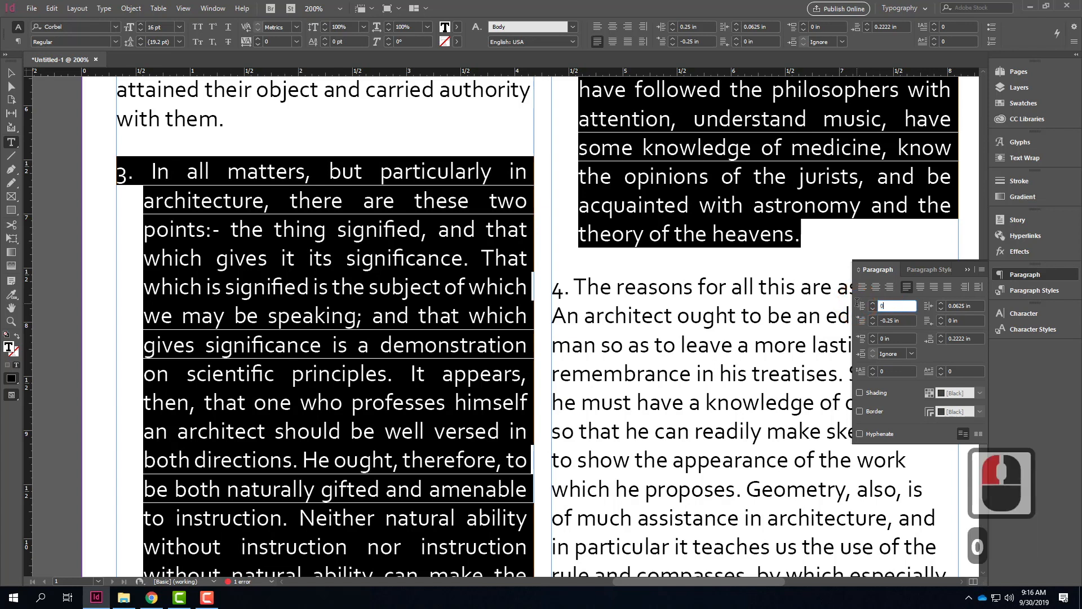
key("Tab")
left_click(633, 313)
left_click(906, 320)
type("0")
key("Tab")
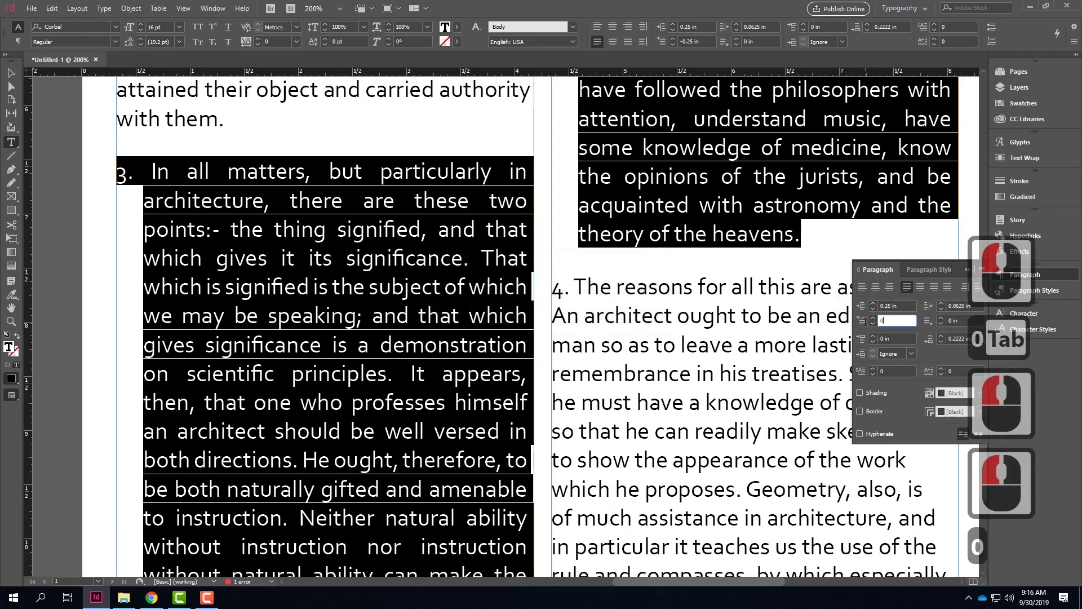
left_click(902, 306)
type("0")
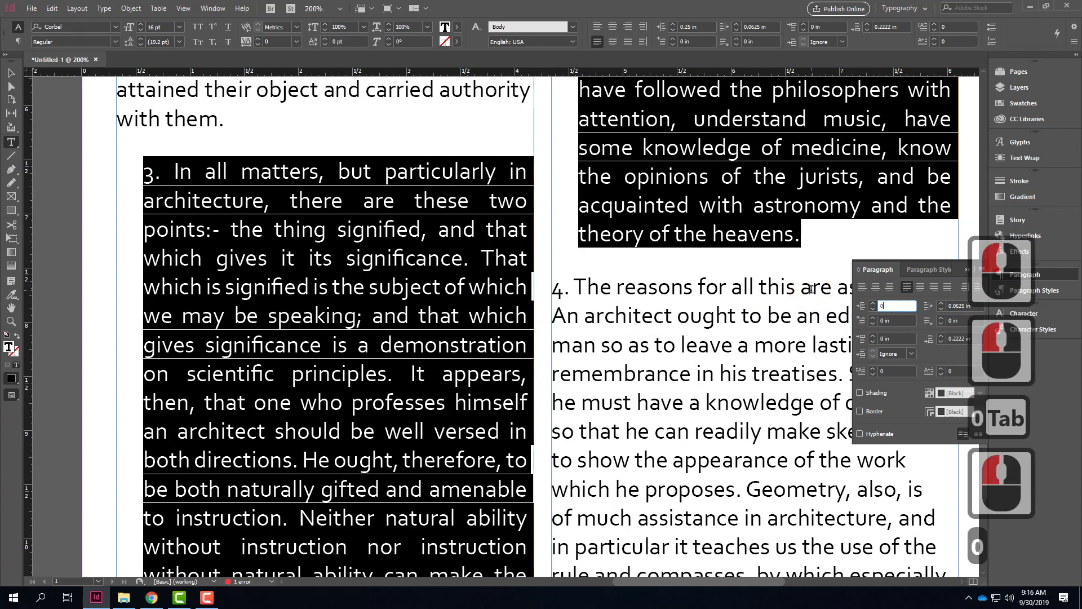
key("Tab")
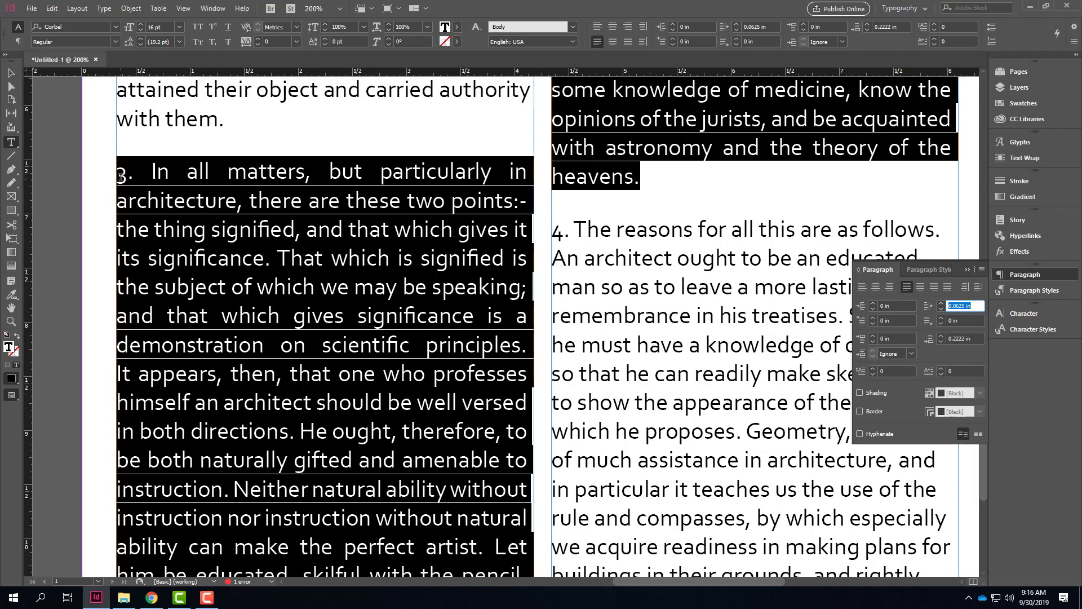
Step: Give paragraph 3 a drop cap two lines deep that spans its first two characters
left_click(872, 369)
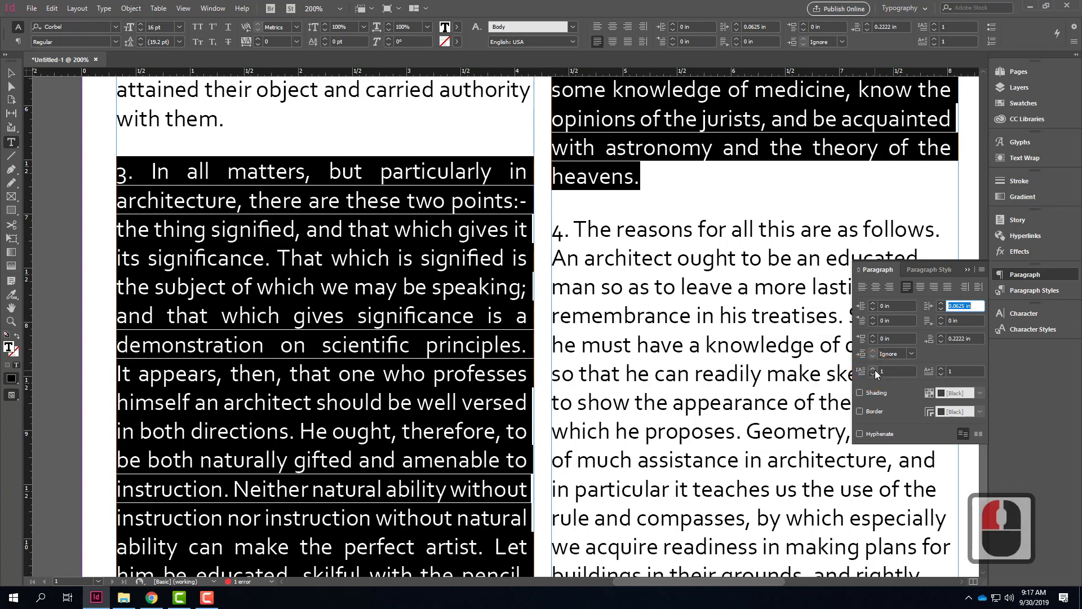
left_click(940, 367)
left_click(285, 169)
left_click(127, 172)
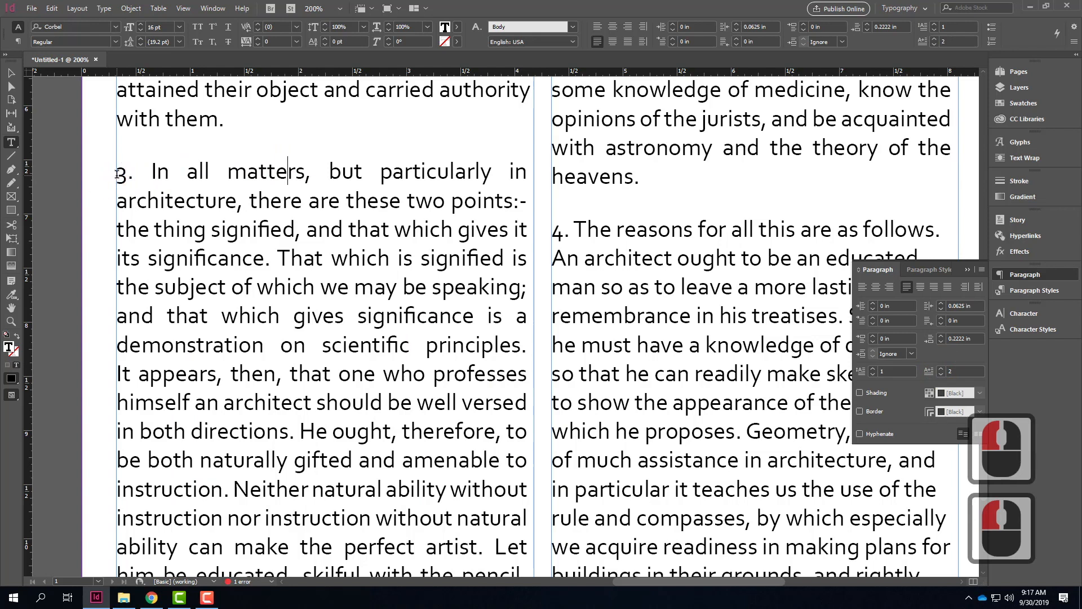
left_click(131, 174)
left_click_drag(119, 172, 312, 317)
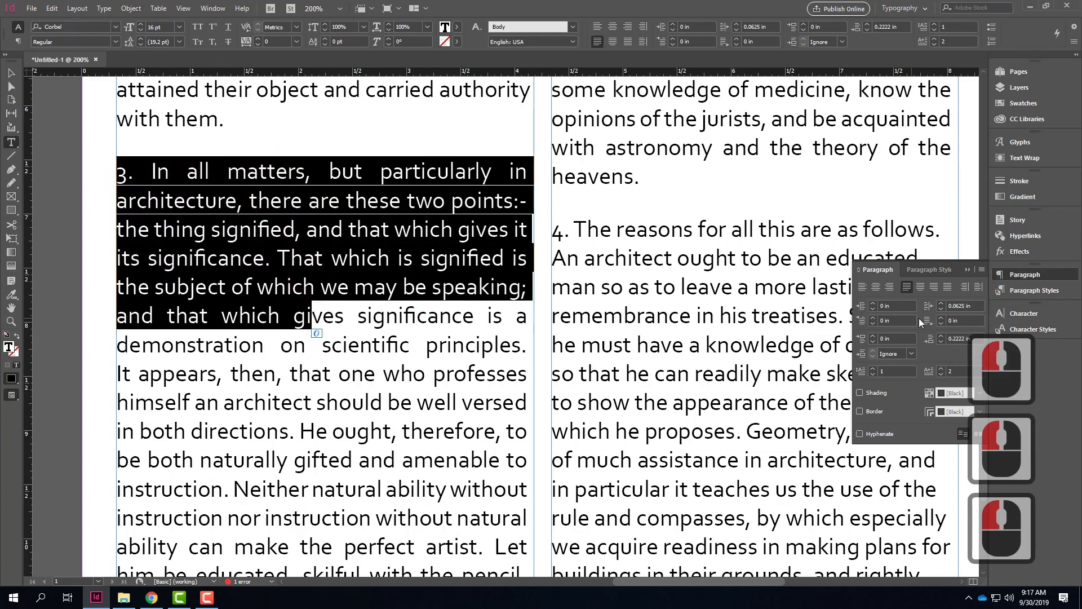
left_click(940, 369)
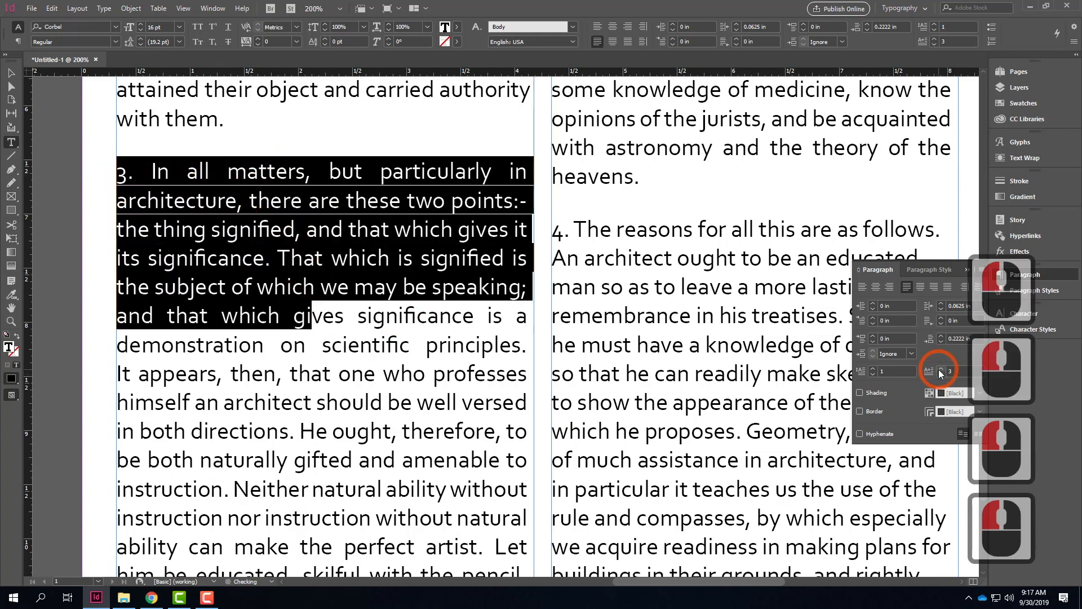
left_click(941, 374)
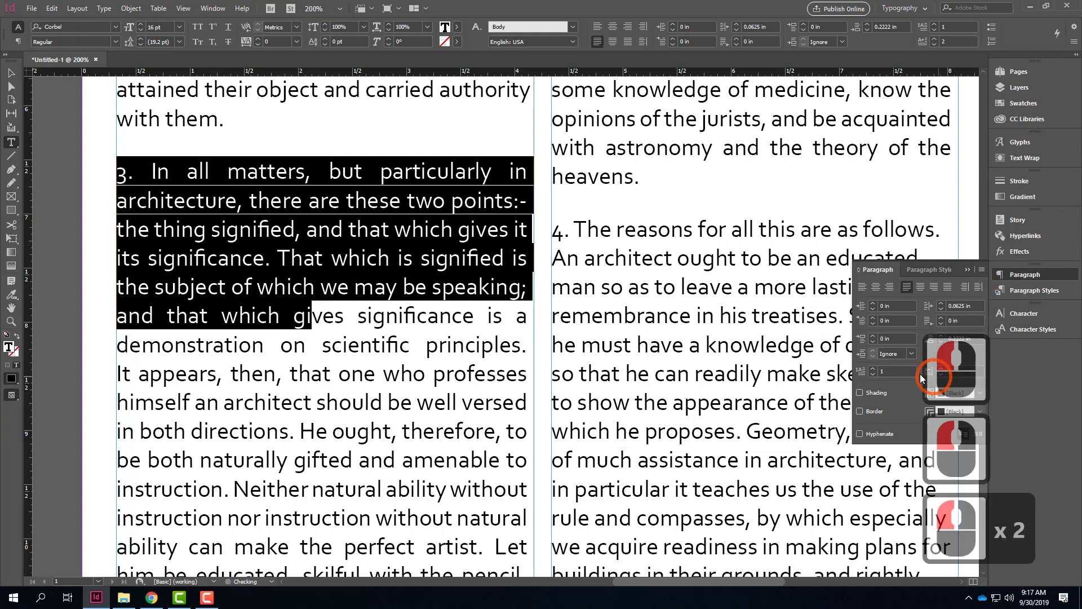
left_click(872, 368)
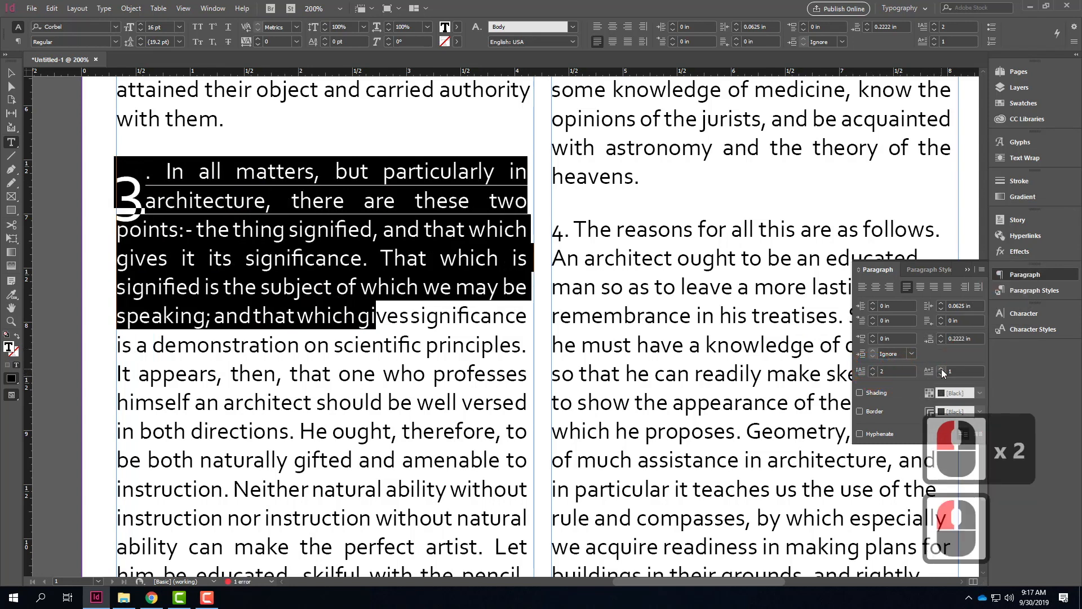
left_click(941, 368)
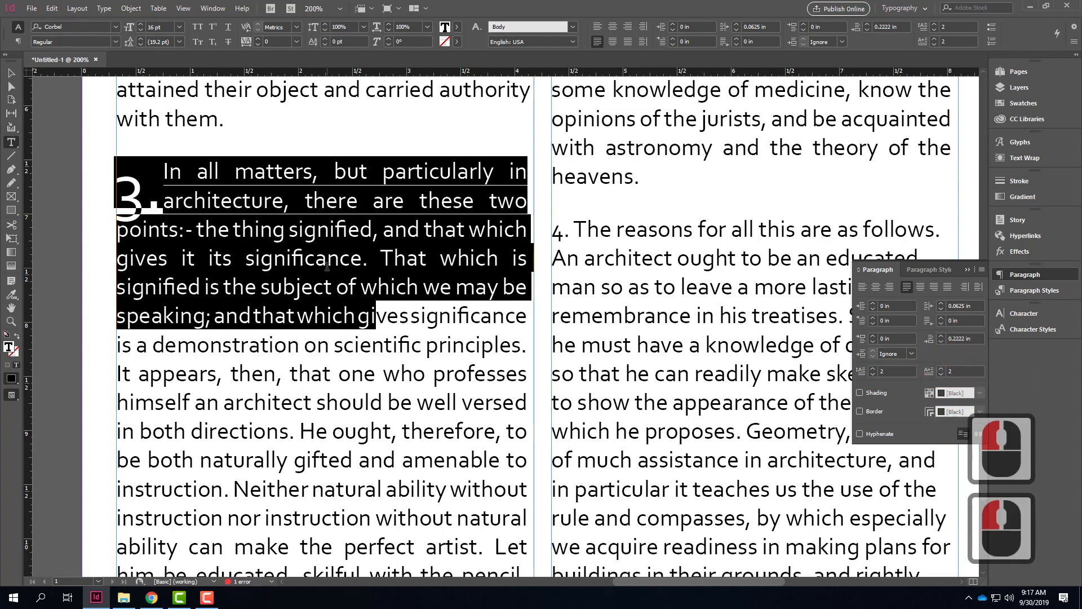
Step: Delete the enlarged number "3." at the start of the paragraph so the drop cap falls on "In"
left_click(366, 313)
left_click(115, 186)
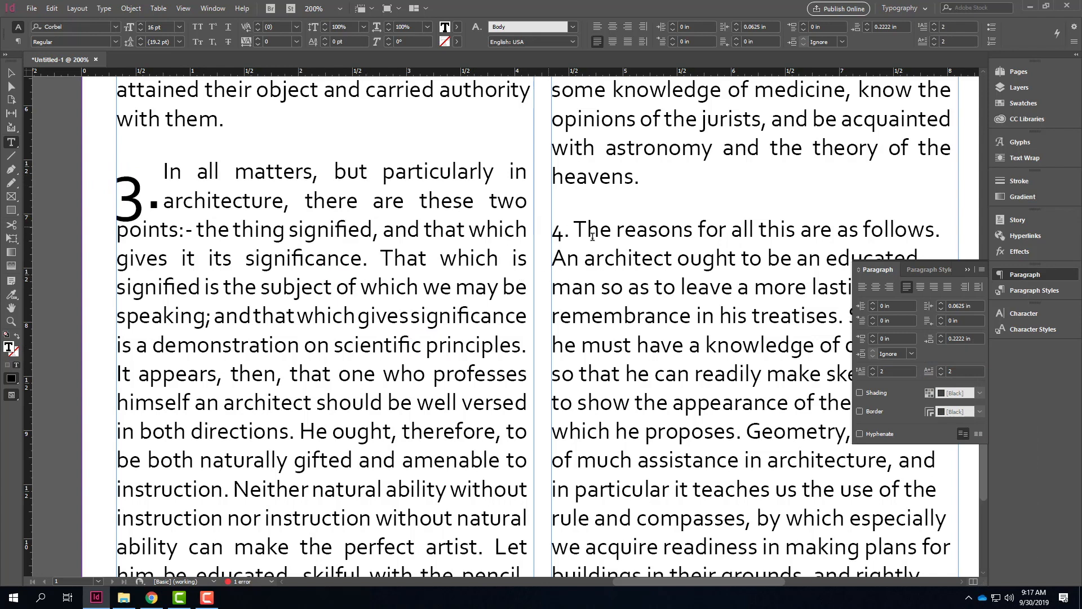
left_click_drag(159, 201, 113, 186)
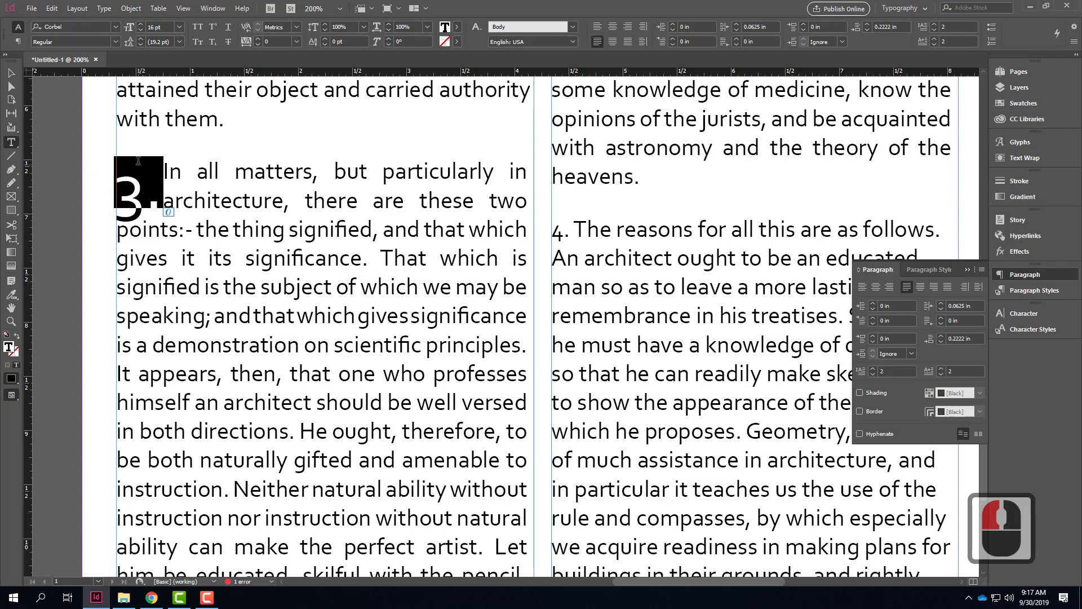
key("BackSpace")
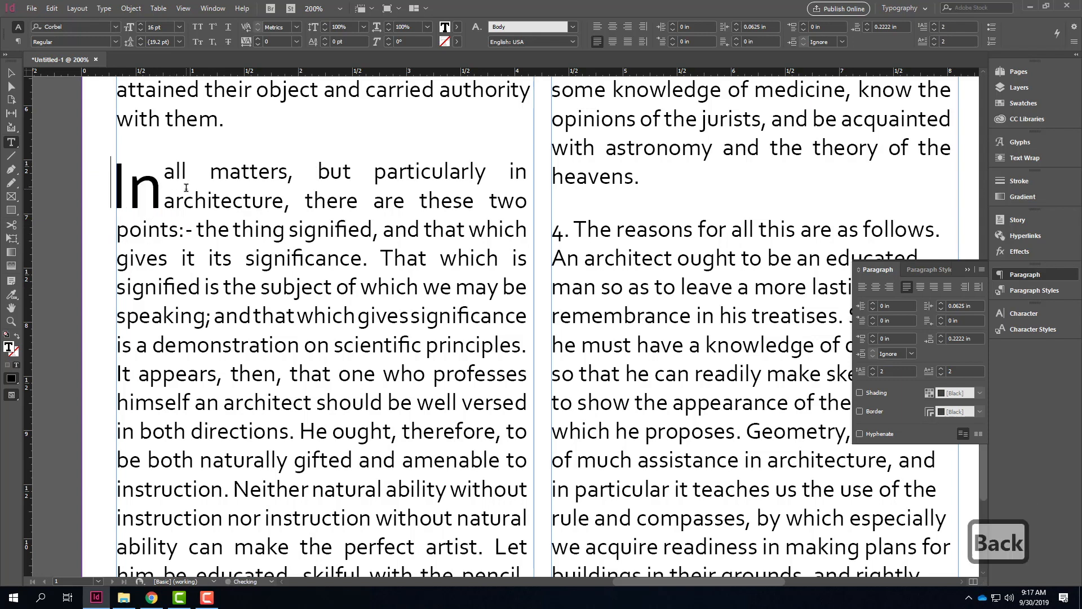
Step: Change paragraph 3's drop cap to three lines deep and a single character
mouse_move(114, 185)
left_mouse_down()
mouse_move(175, 185)
mouse_move(112, 186)
left_mouse_up()
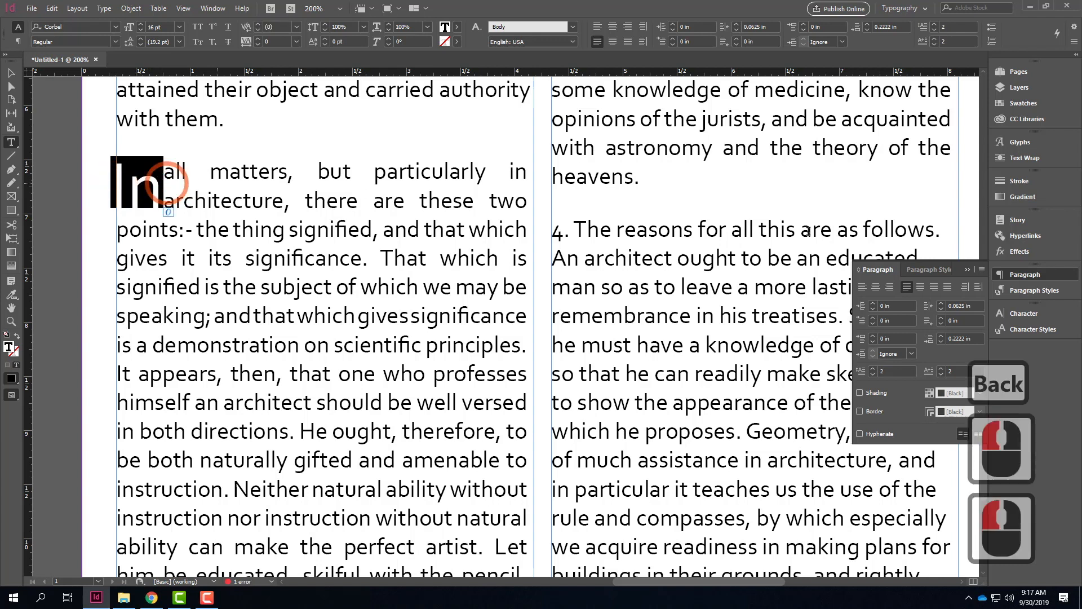
left_click(939, 374)
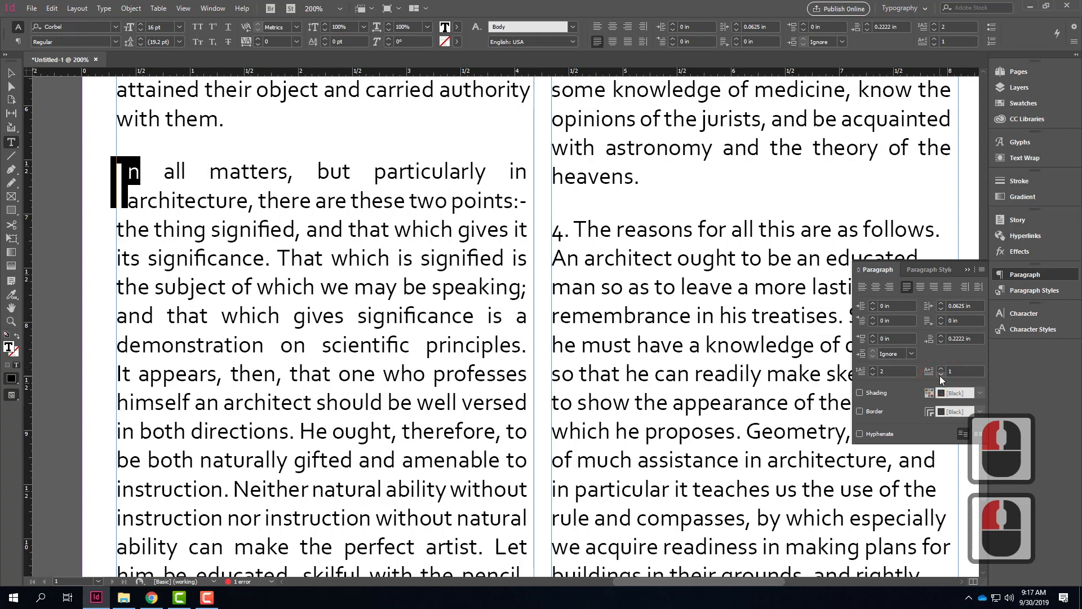
left_click(873, 369)
left_click(873, 370)
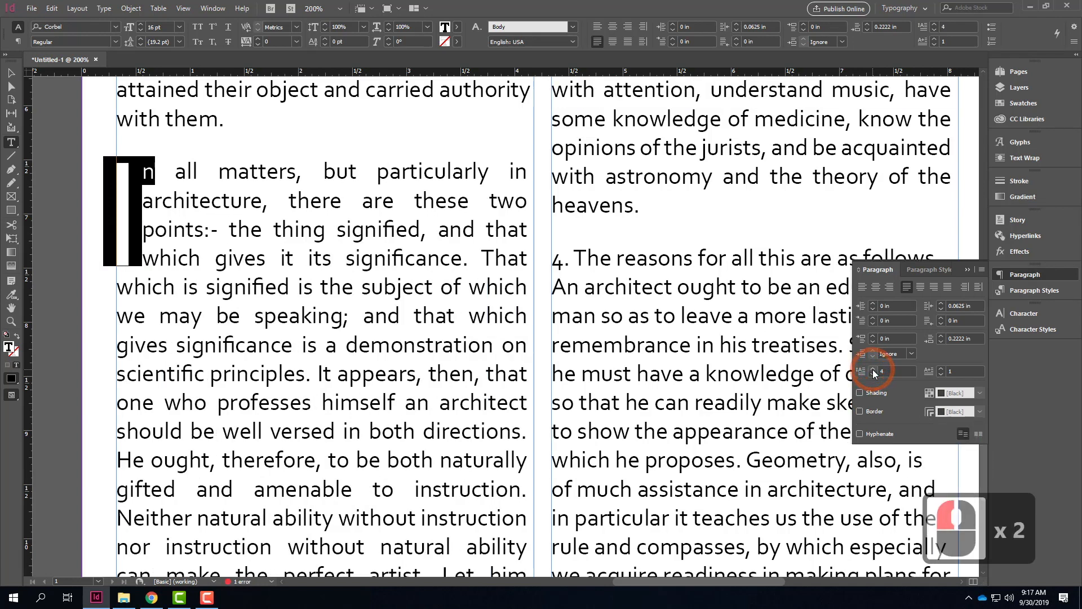
left_click(873, 374)
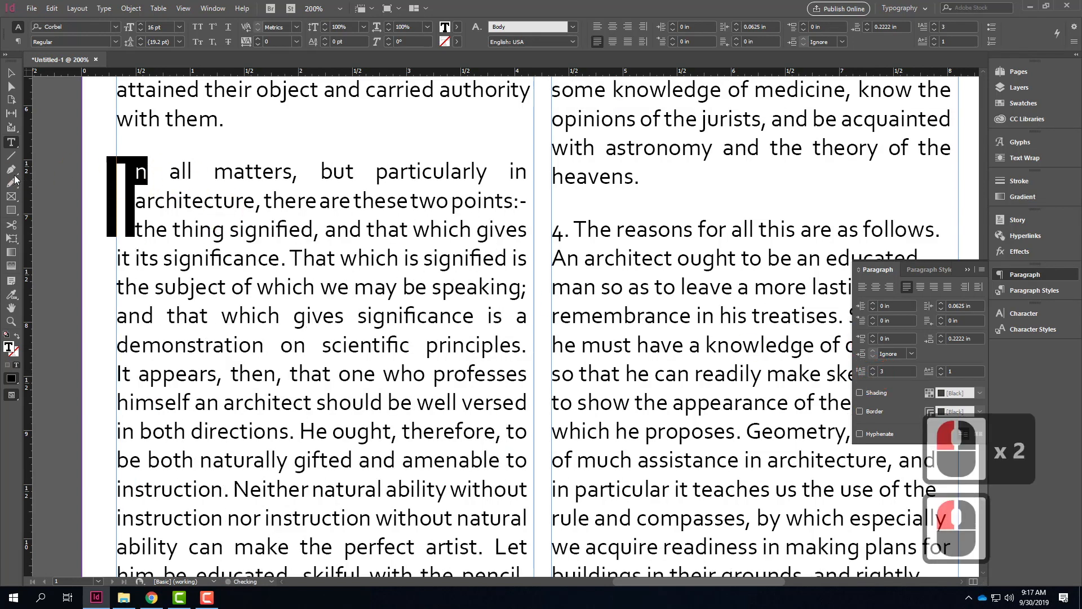
Step: Set the font of the drop cap letter "I" in paragraph 3 to GothicE
left_click(125, 188)
left_click_drag(132, 192, 125, 158)
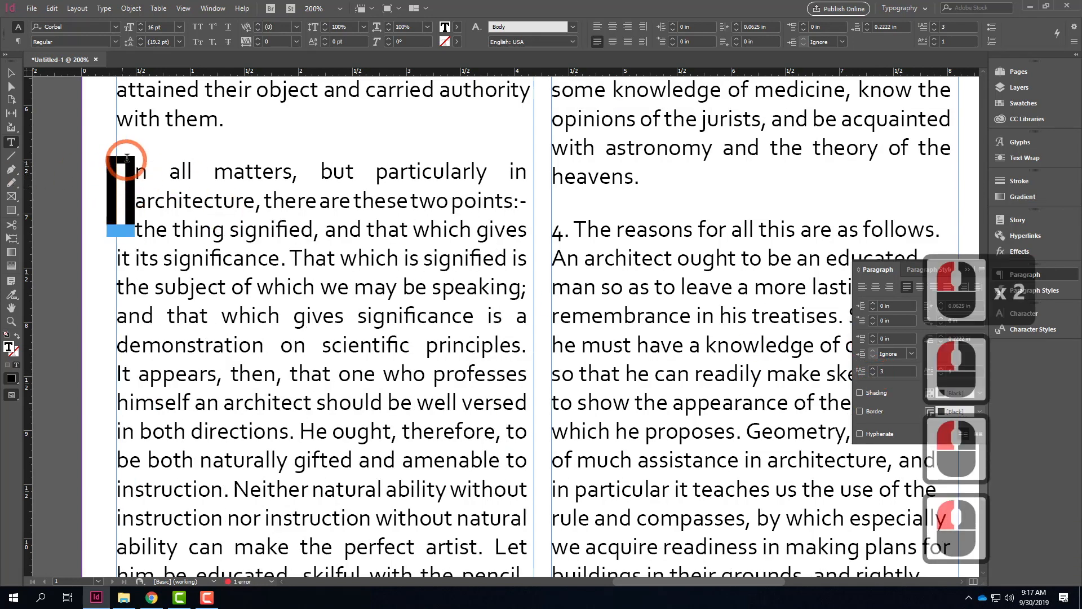
left_click(115, 27)
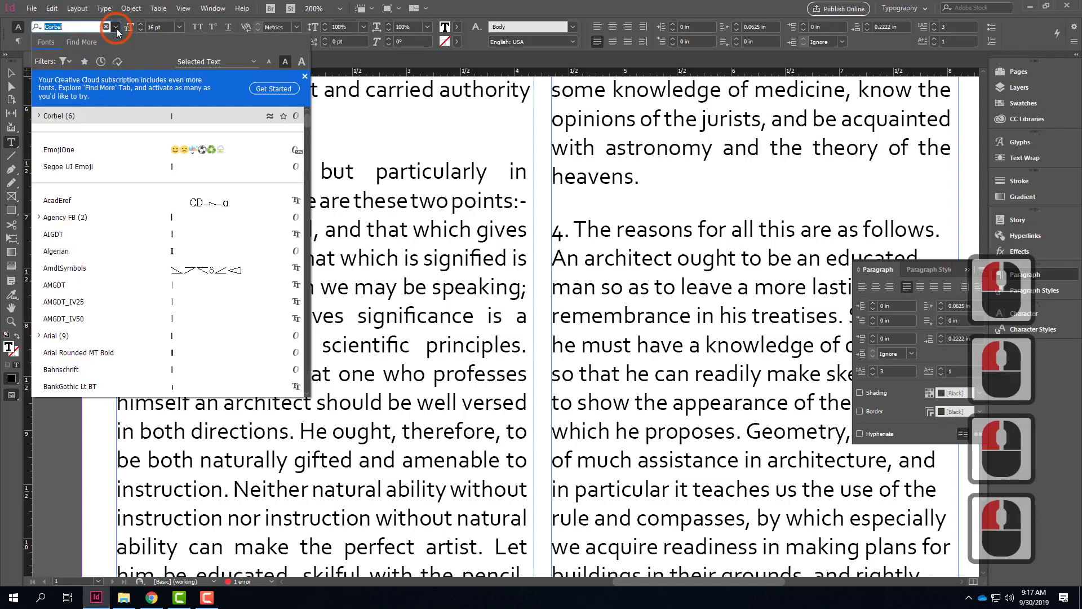
scroll(218, 297, "down", 20)
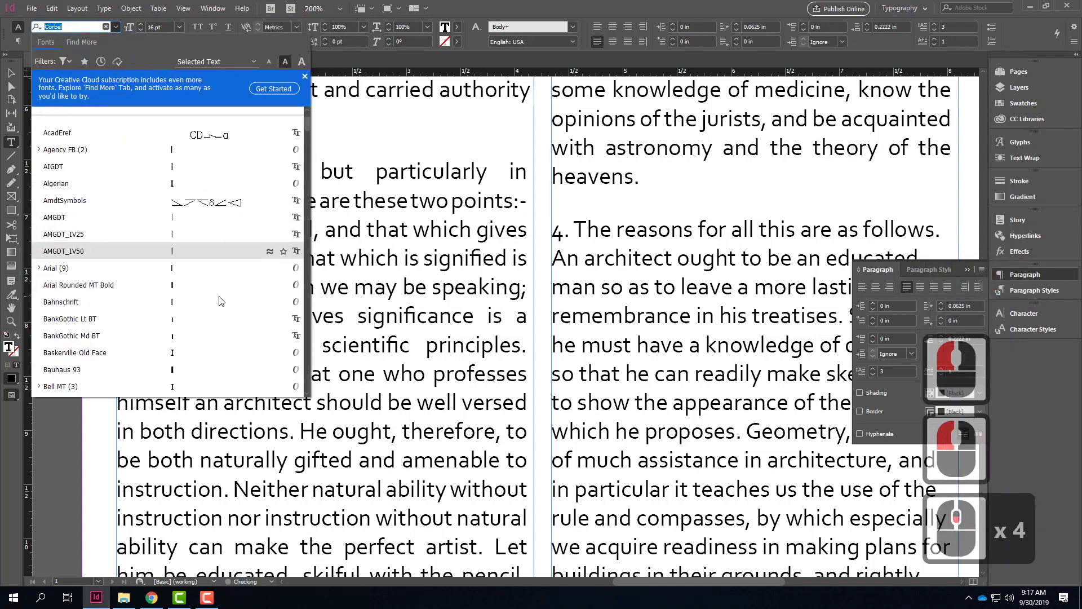
scroll(218, 297, "down", 20)
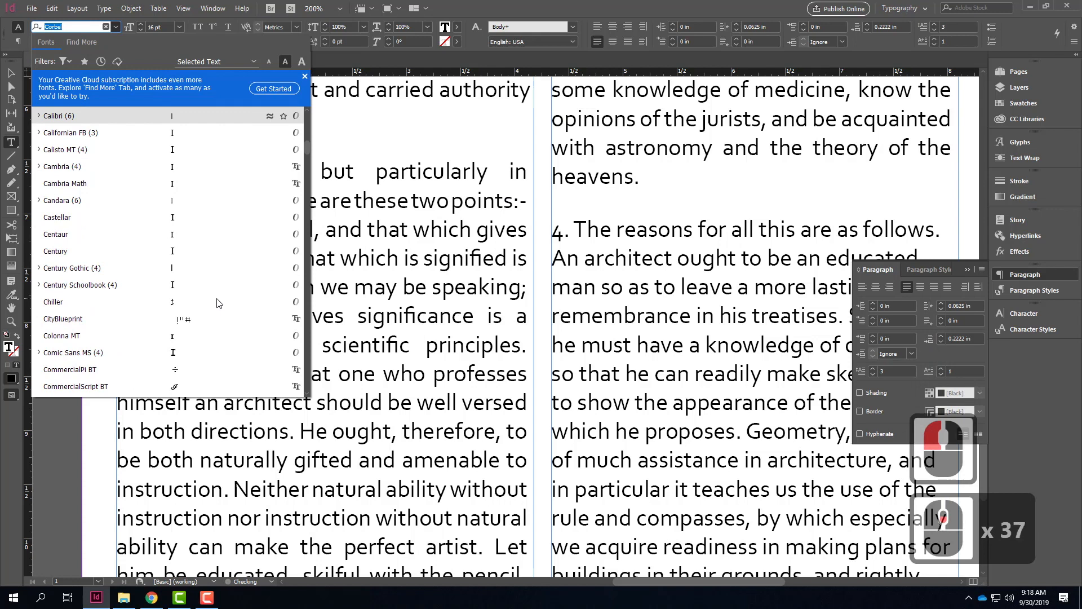
scroll(219, 303, "down", 20)
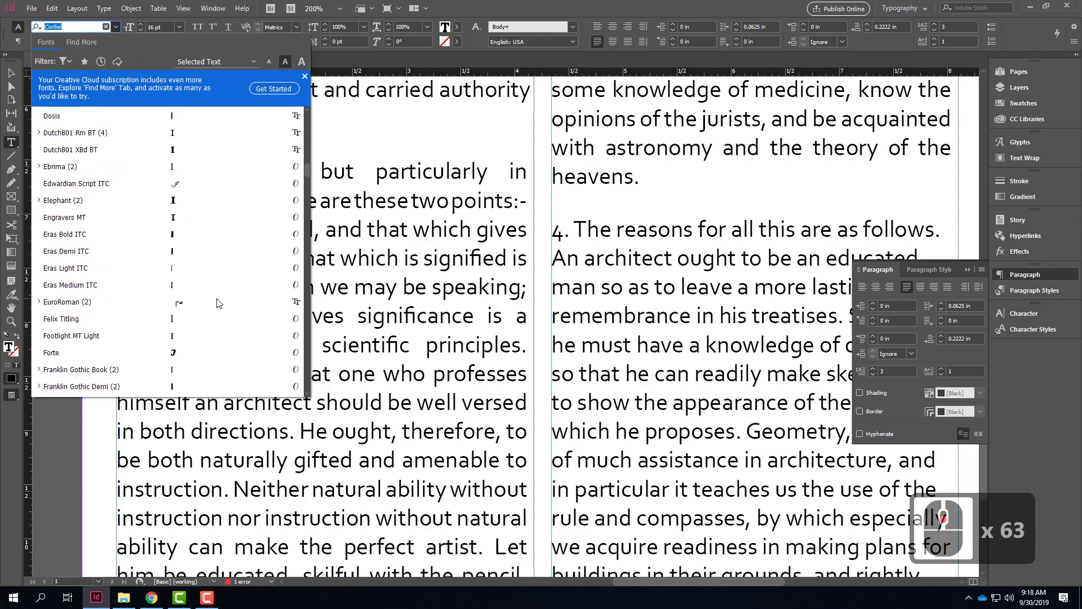
scroll(219, 303, "down", 18)
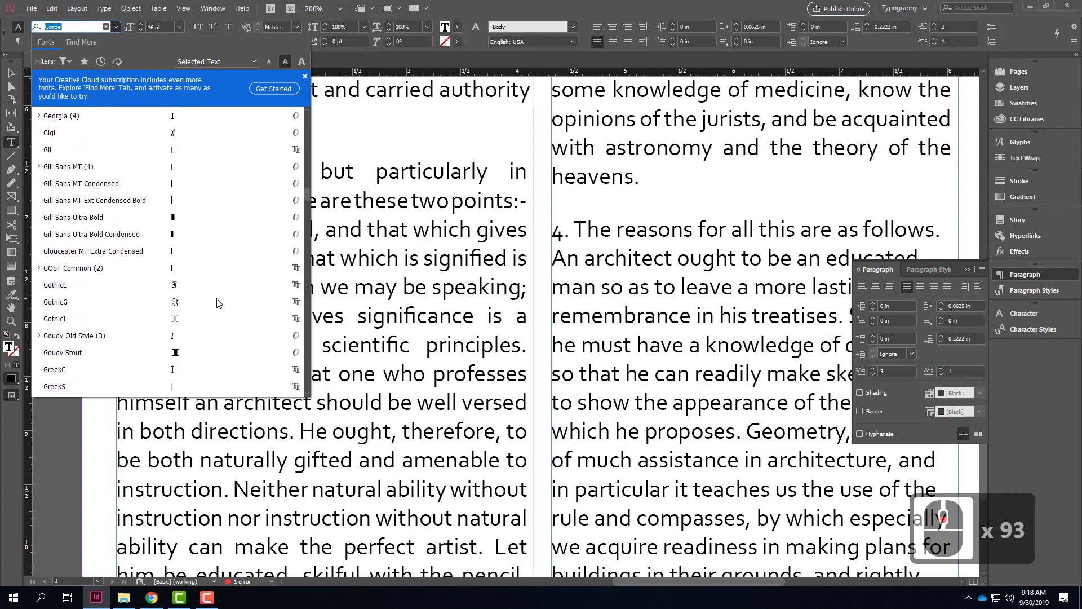
left_click(124, 199)
left_click(264, 259)
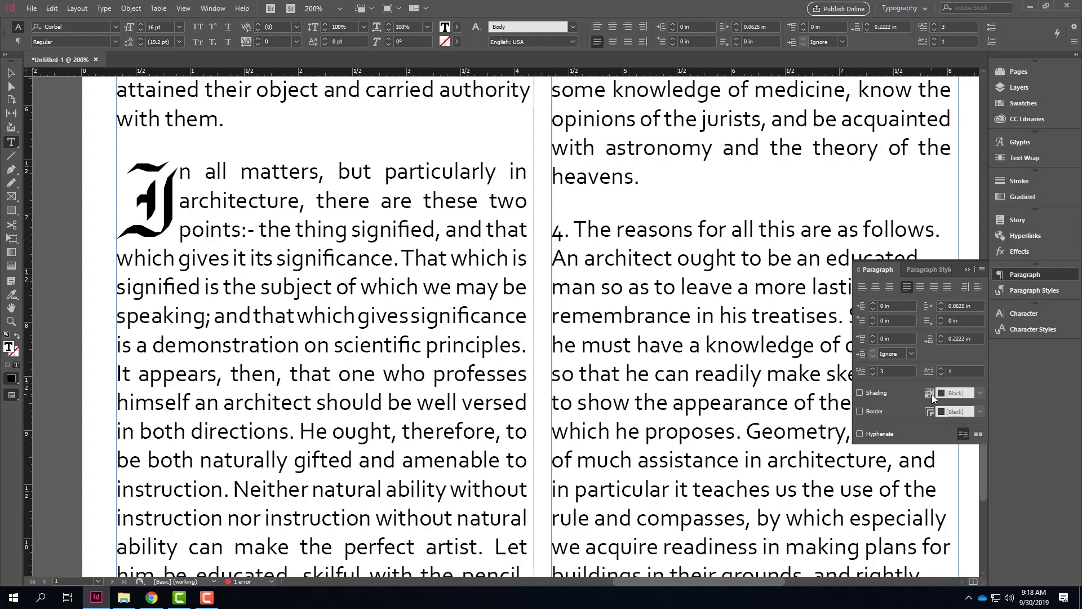
Step: Try a deeper drop cap and one spanning up to four characters, and restore it to three lines and one character
left_click(873, 369)
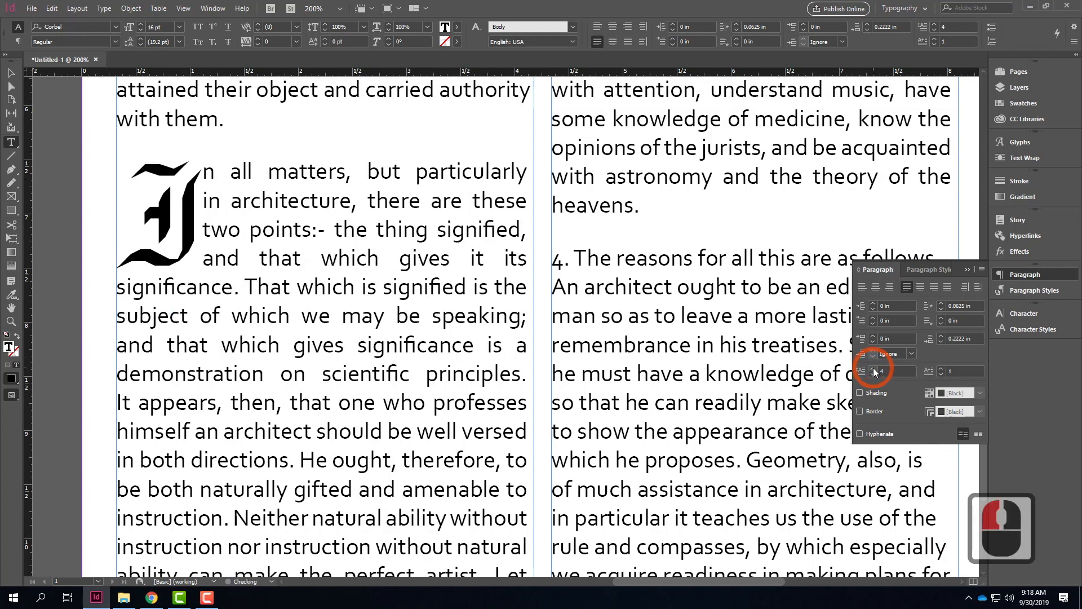
left_click(873, 370)
left_click(873, 374)
left_click(873, 374)
left_click(940, 368)
left_click(940, 368)
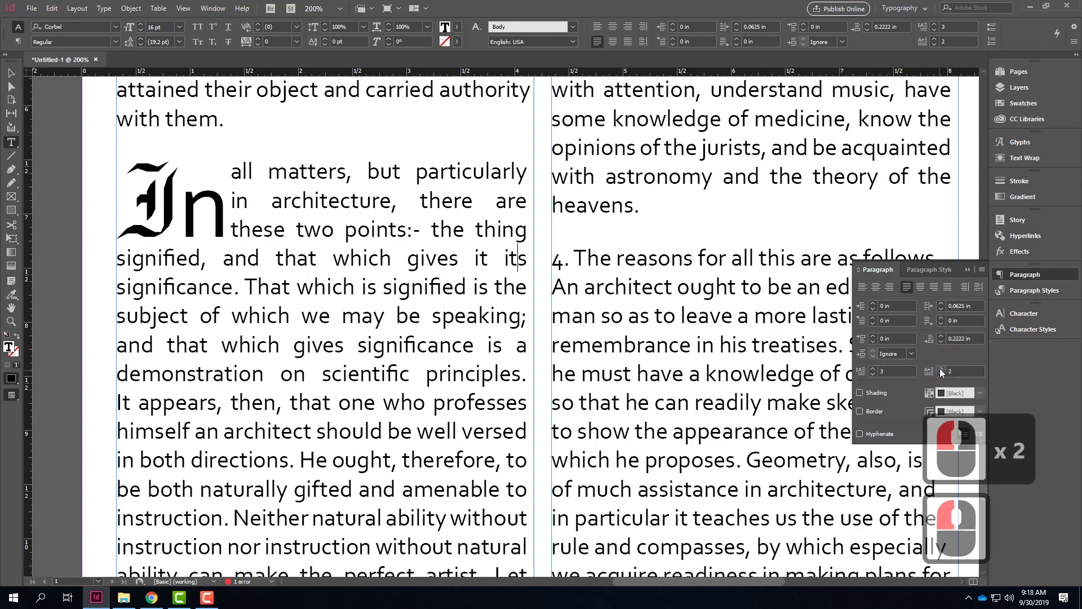
left_click(939, 367)
left_click(939, 367)
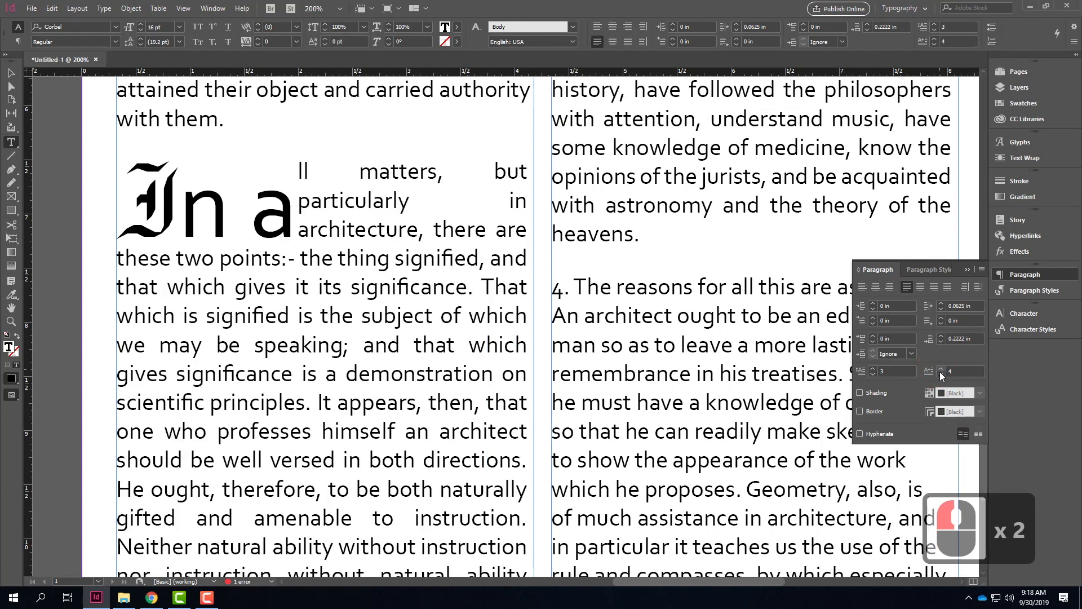
left_click(940, 375)
left_click(940, 374)
left_click(941, 375)
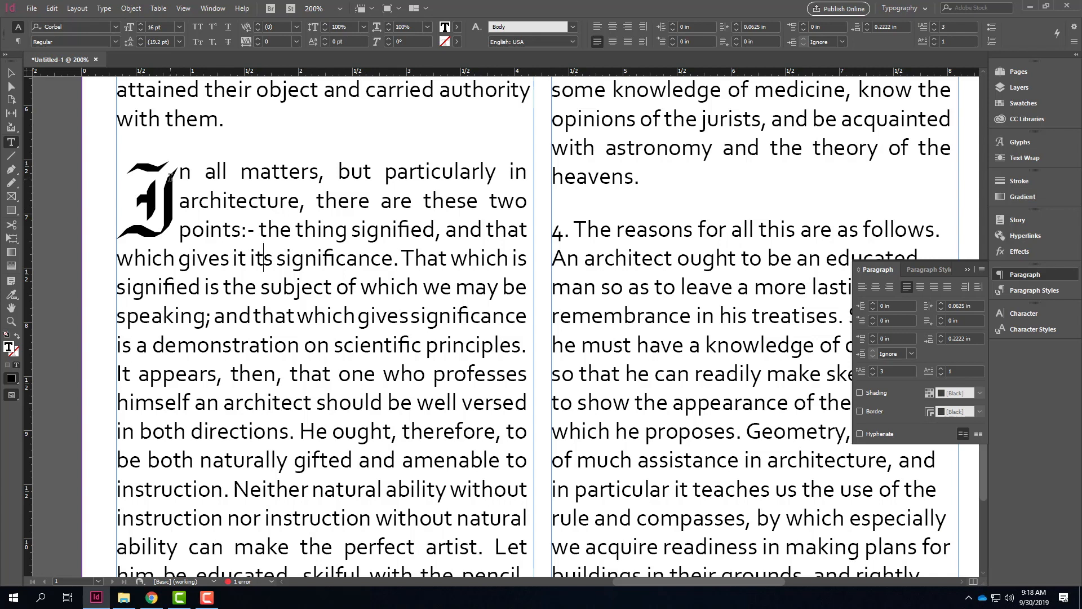
left_click_drag(169, 176, 155, 201)
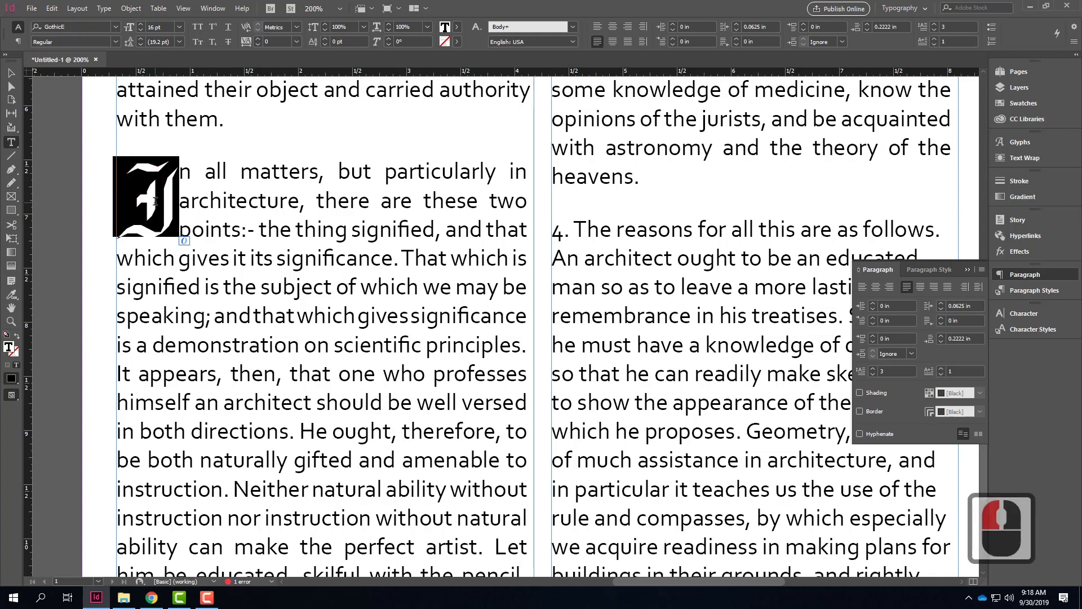
left_click_drag(126, 161, 310, 375)
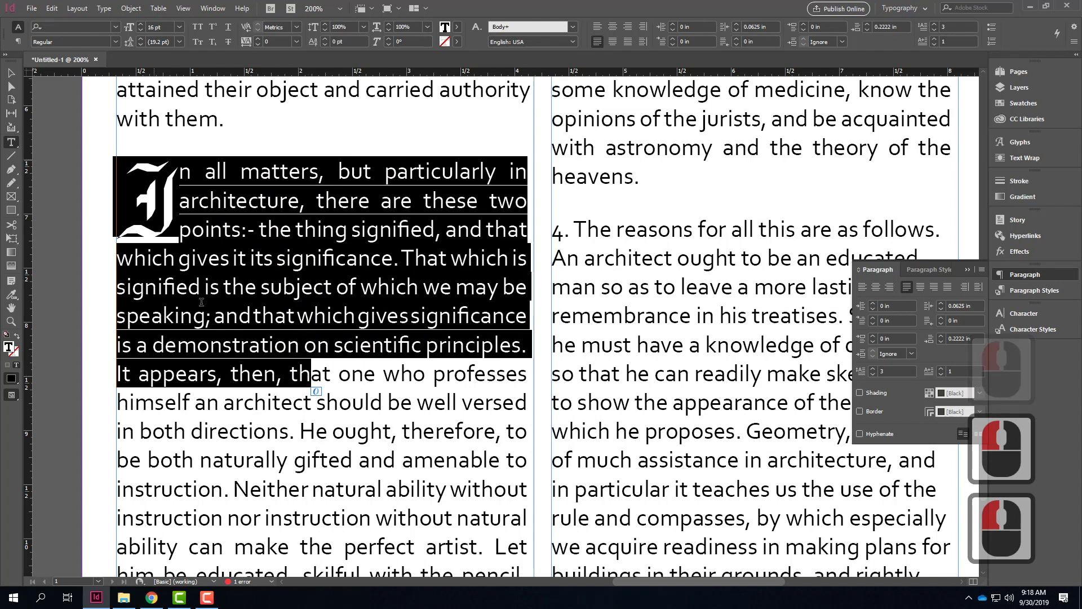
left_click(235, 391)
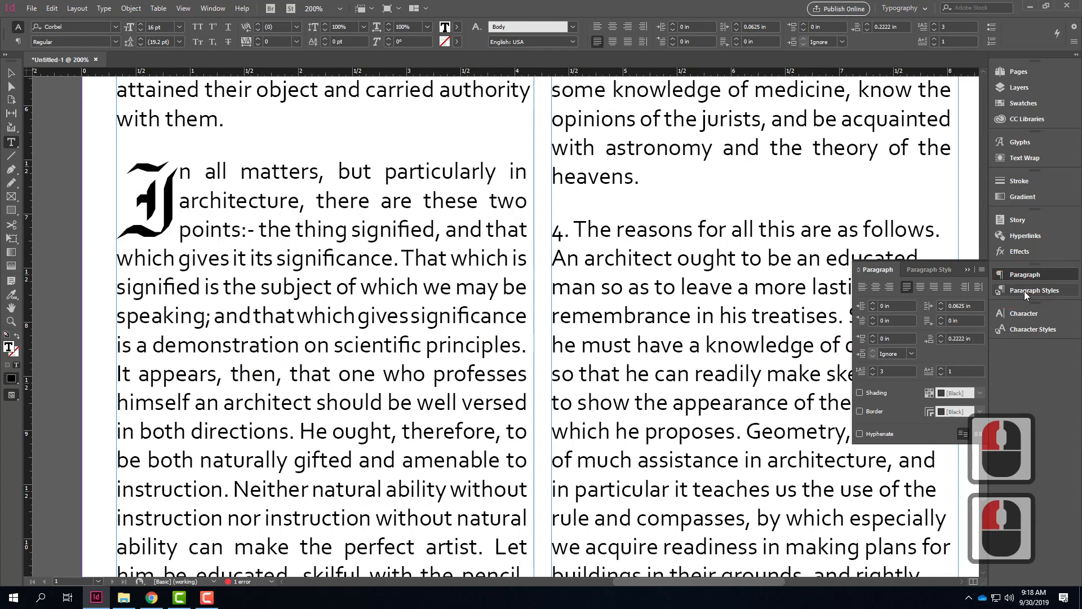
Step: Create a paragraph style from the drop cap paragraph's formatting, apply it to that paragraph and name it Old English Paragraph
left_click(205, 231)
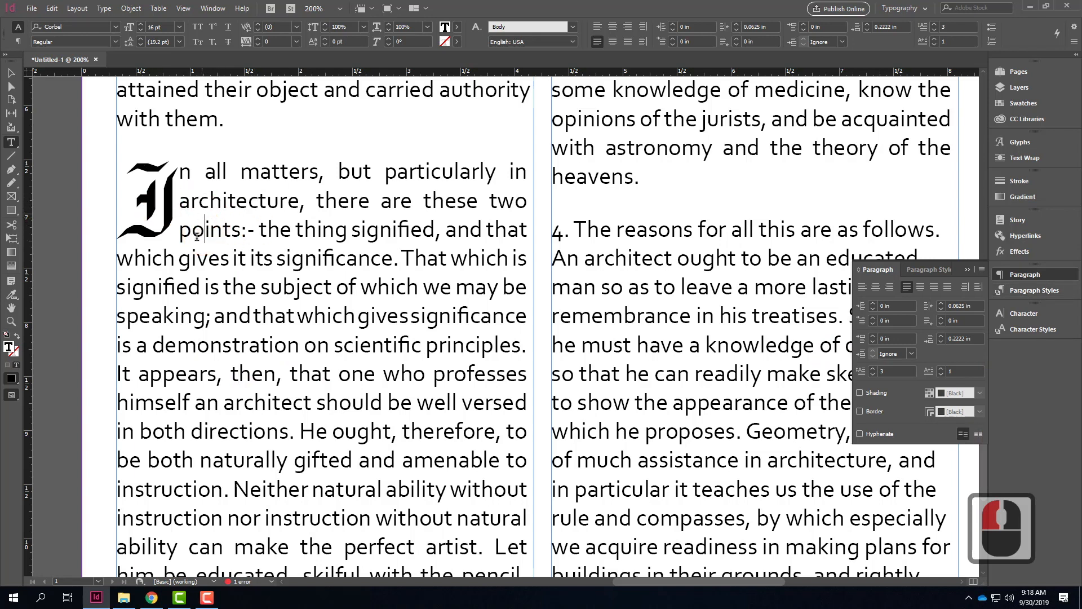
left_click(1023, 292)
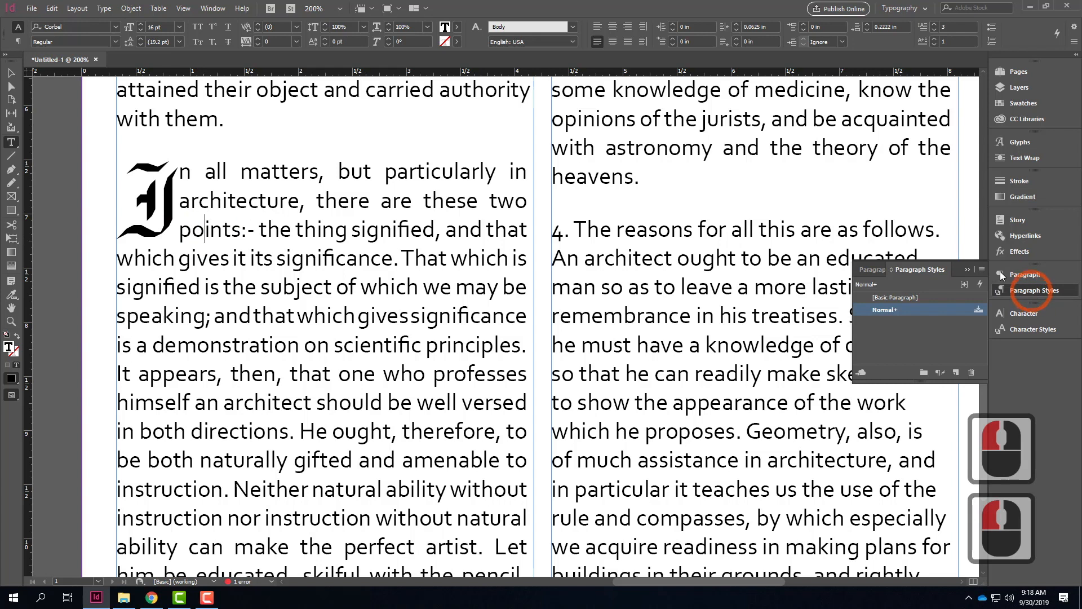
left_click(957, 373)
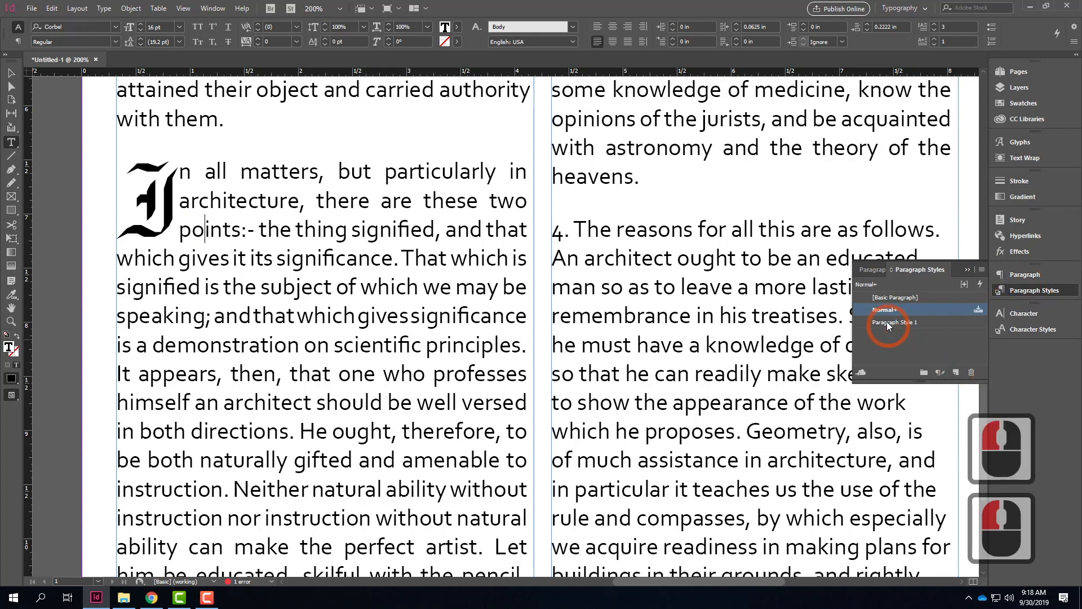
left_click(895, 322)
left_click(924, 322)
type("O")
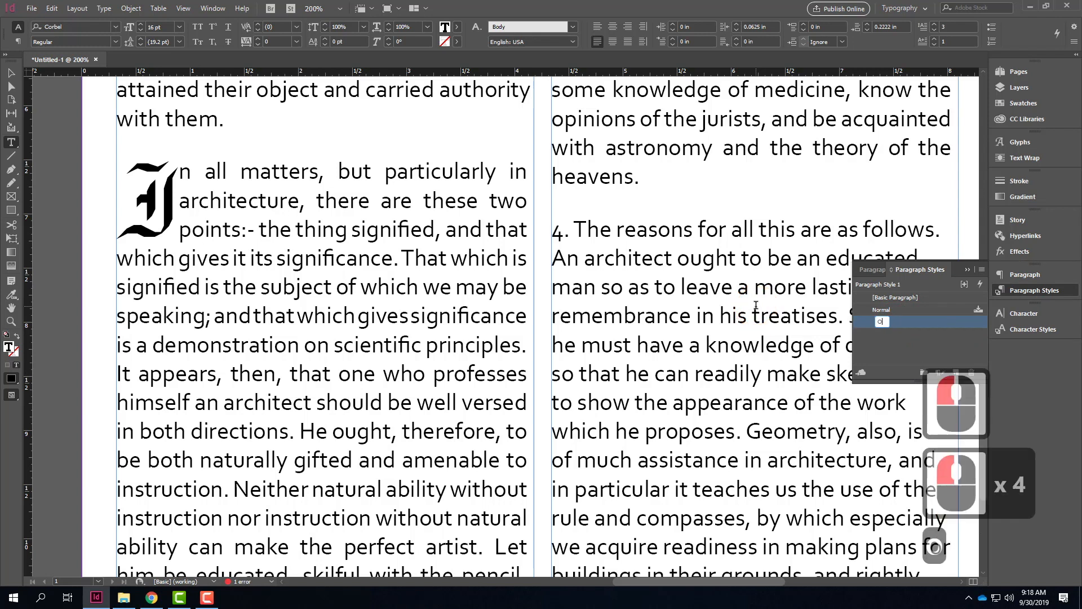
type("ld English ")
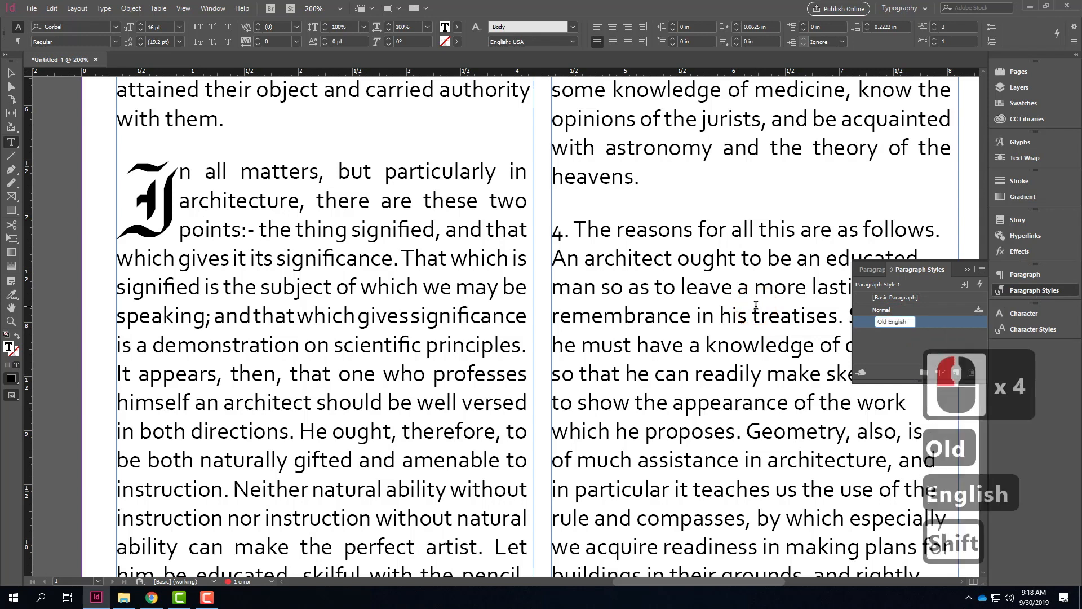
type("Paragrapp")
key("BackSpace")
key("BackSpace")
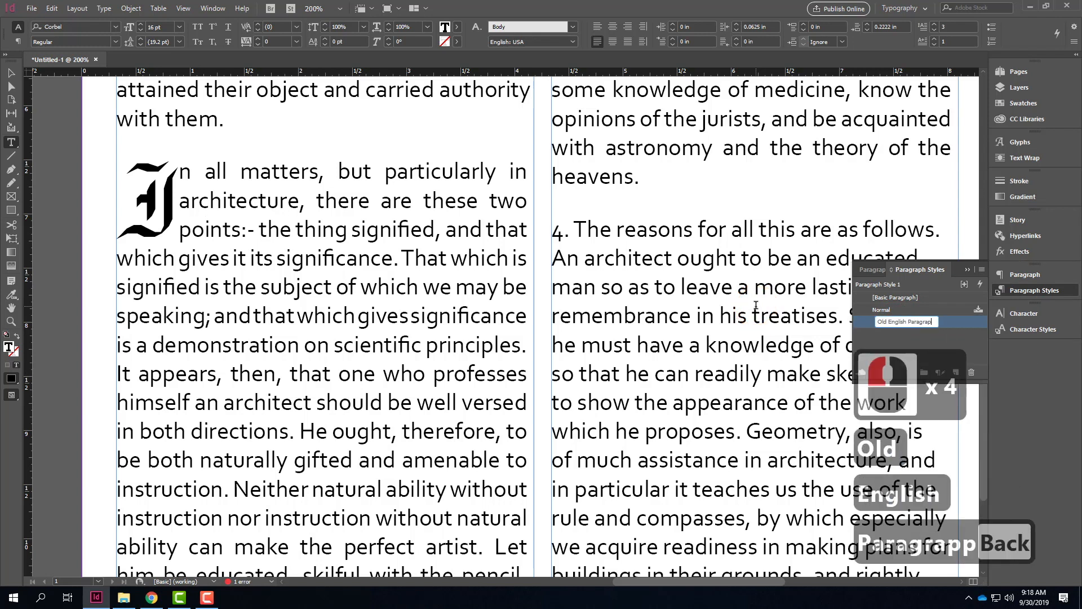
type("ph")
key("Return")
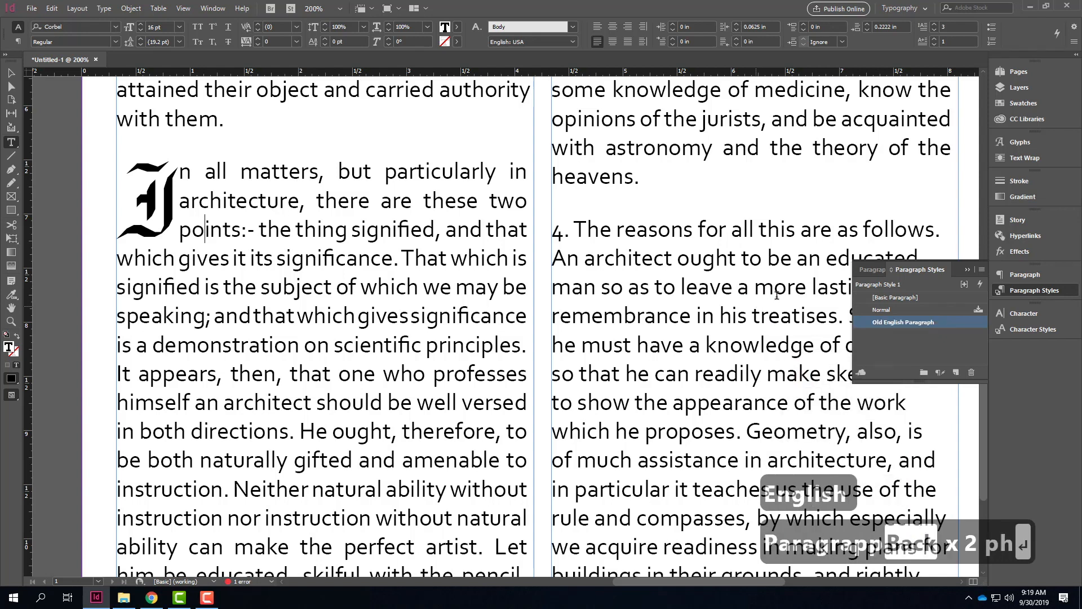
Step: Apply the Old English Paragraph style to paragraph 4, which begins "The reasons for all this"
left_click(602, 228)
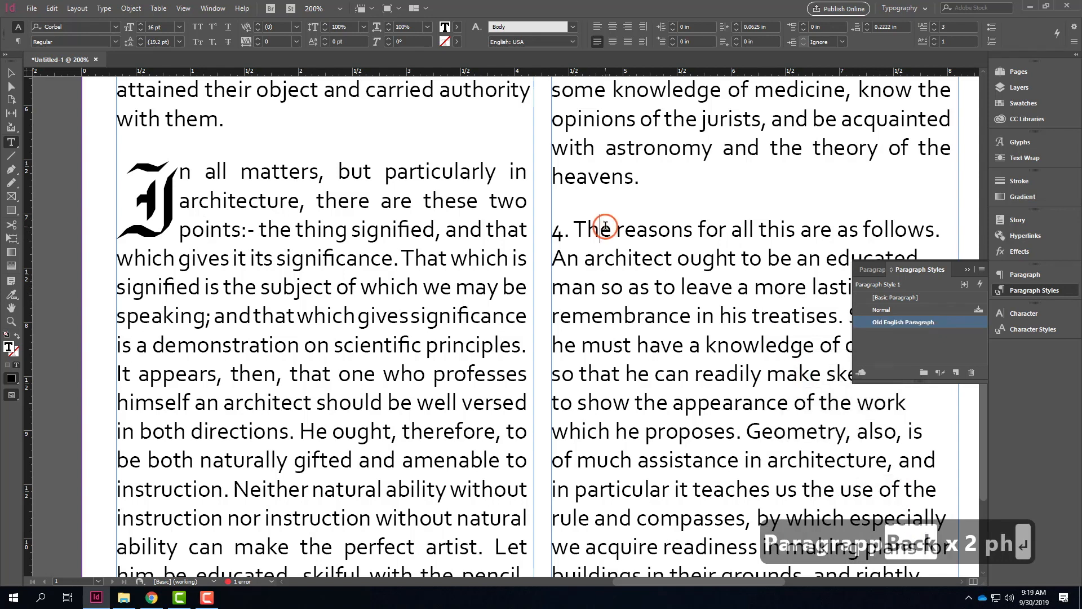
left_click(942, 323)
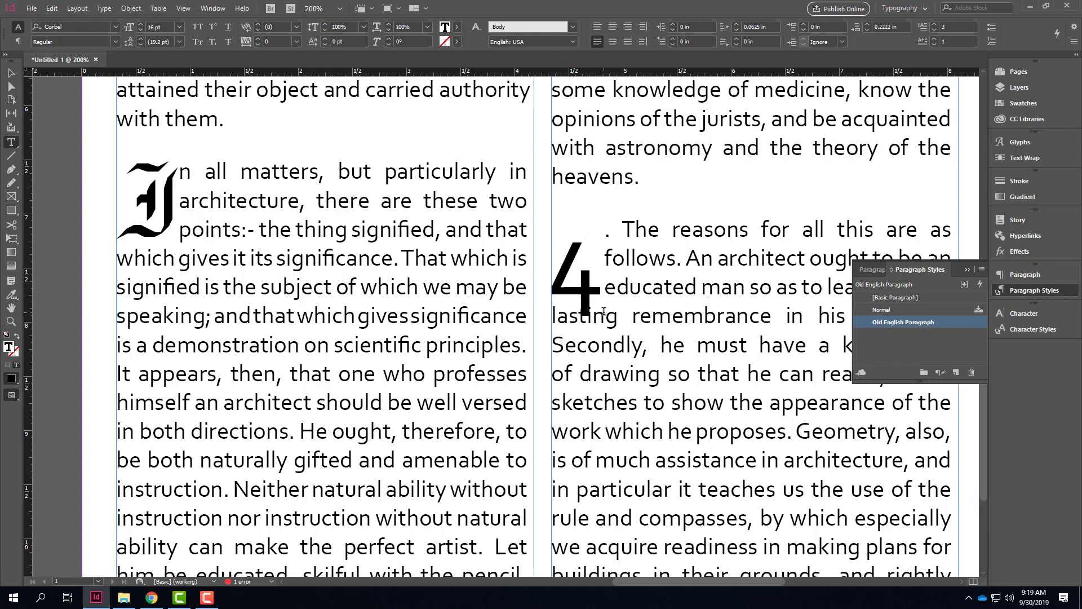
left_click_drag(593, 284, 572, 287)
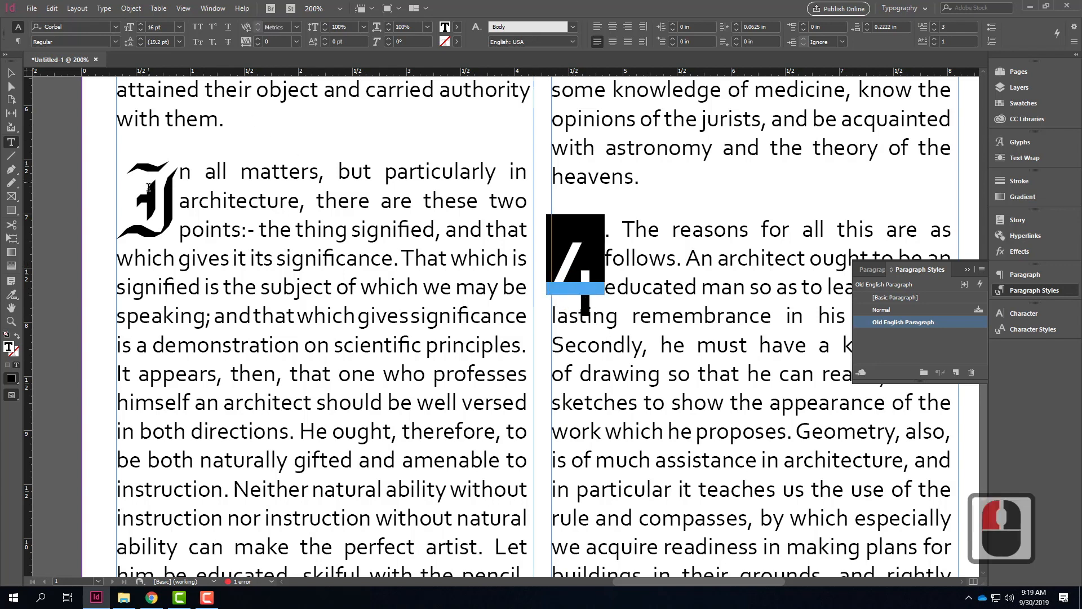
Step: Create a character style from the gothic drop cap "I", apply it to that letter and name it First Letter
left_click(149, 187)
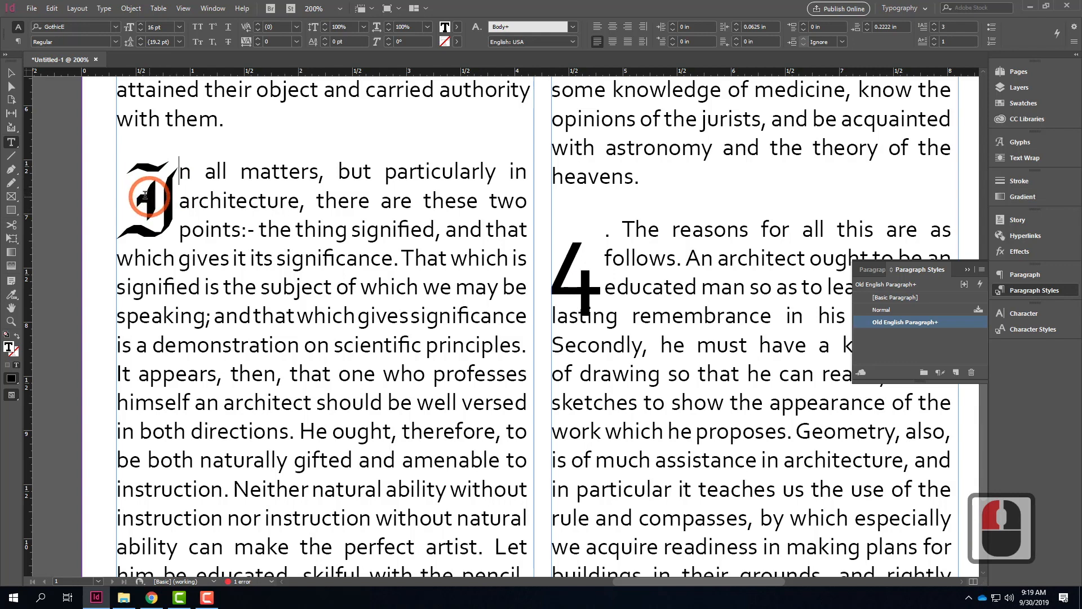
left_click_drag(152, 194, 147, 196)
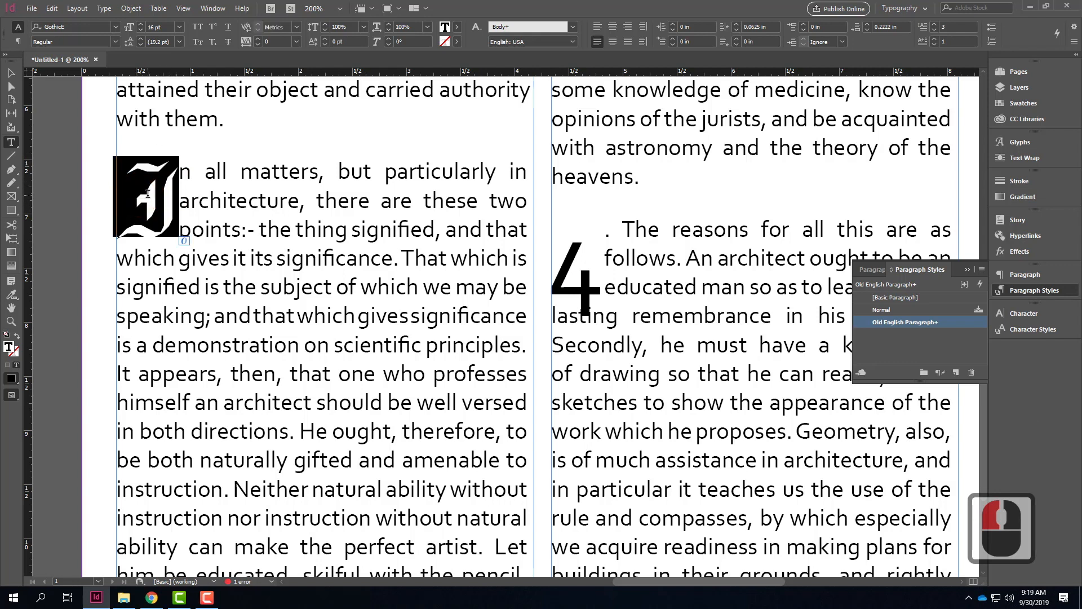
left_click(1033, 330)
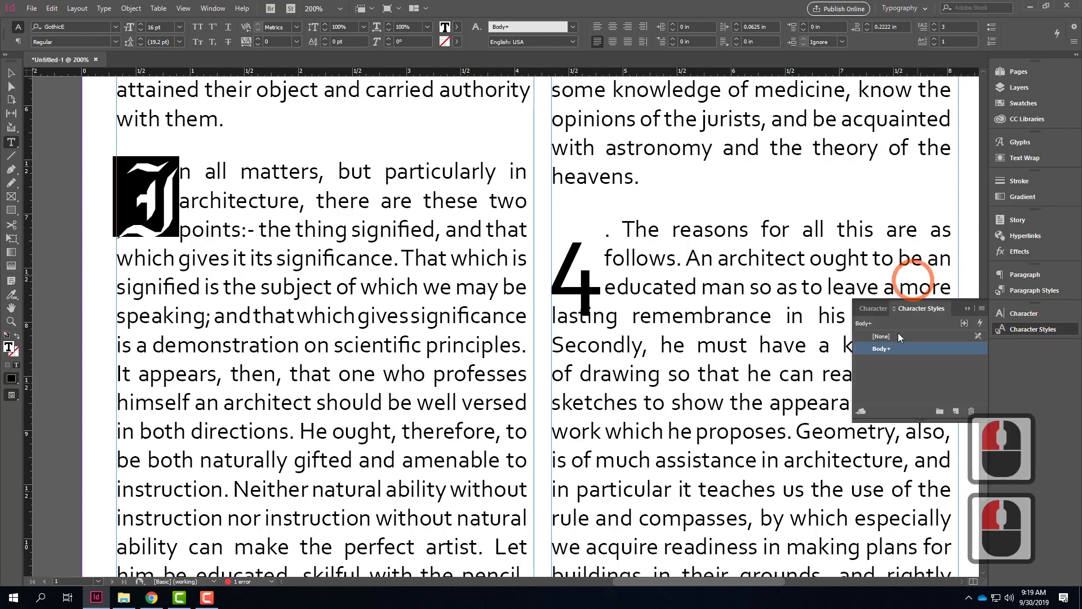
left_click(958, 414)
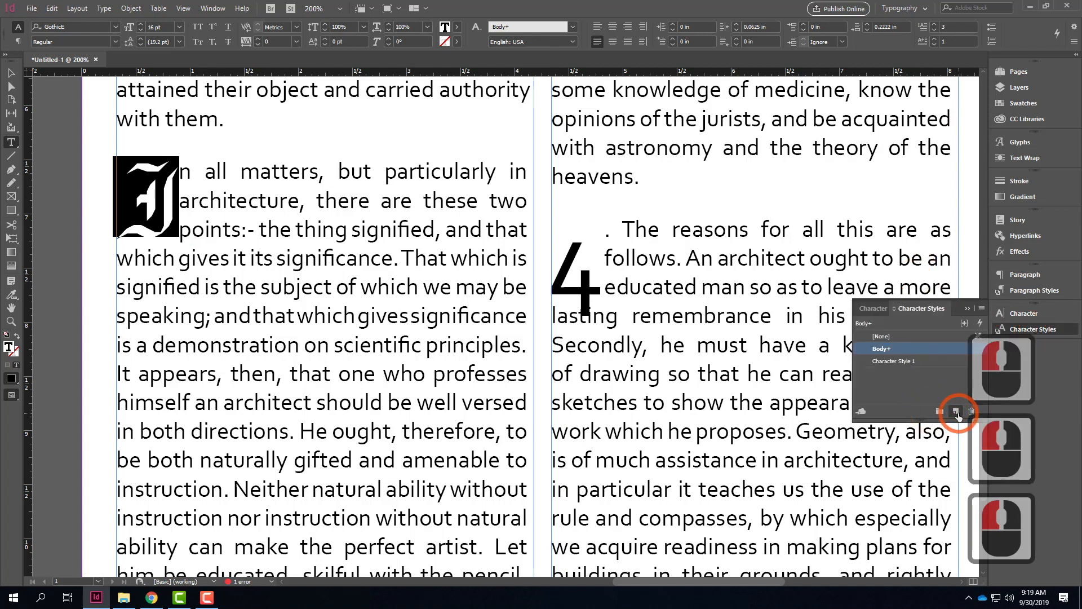
left_click(904, 361)
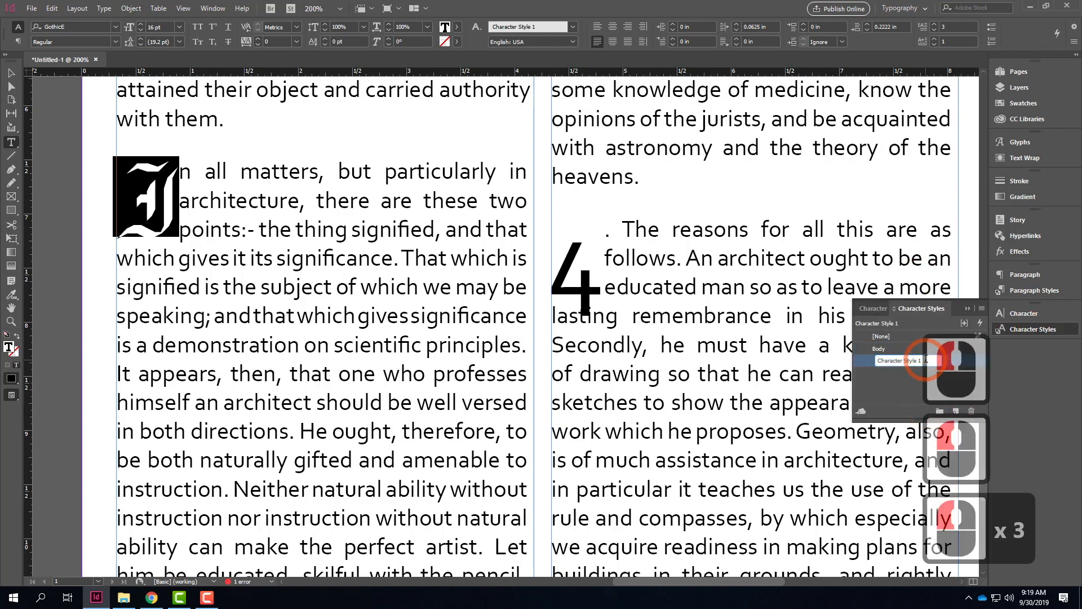
left_click(676, 320)
type("First Letter")
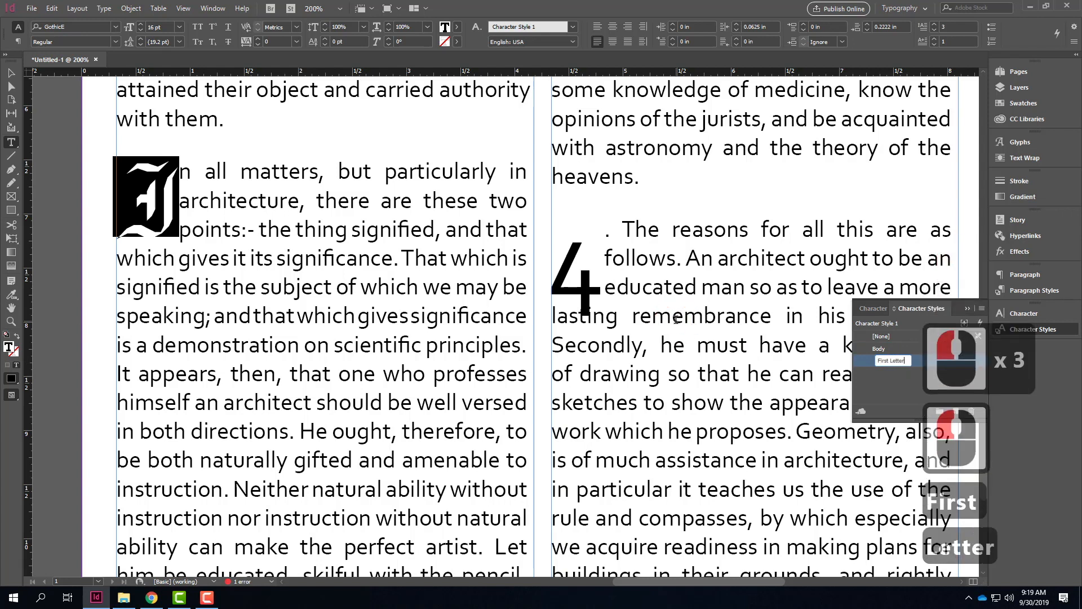
key("Return")
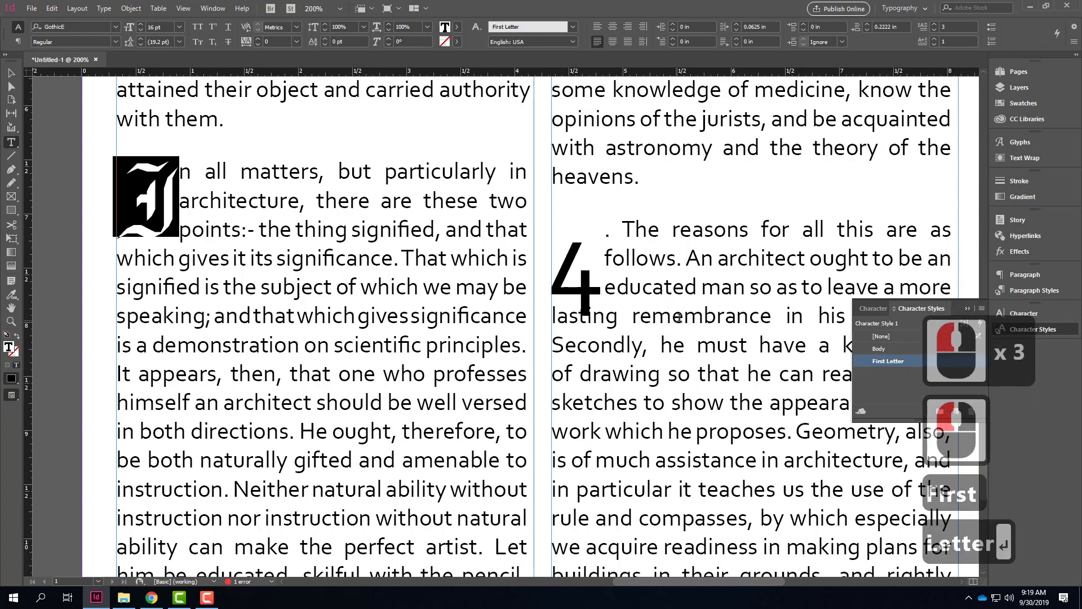
Step: Apply the First Letter character style to the drop cap "4" of the paragraph beginning "The reasons for all this"
left_click(594, 269)
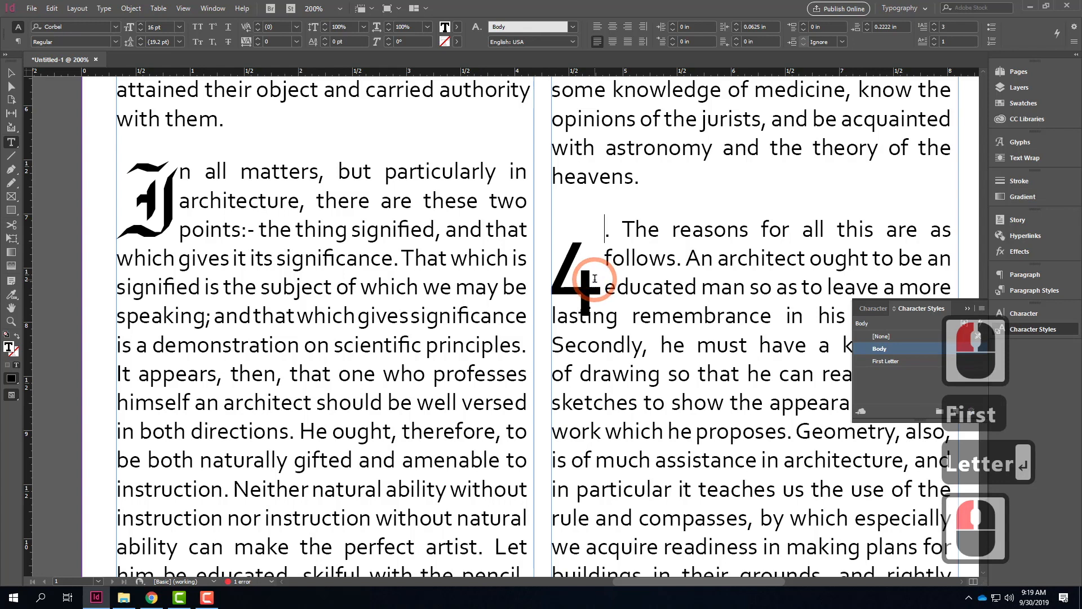
double_click(583, 258)
left_click(897, 361)
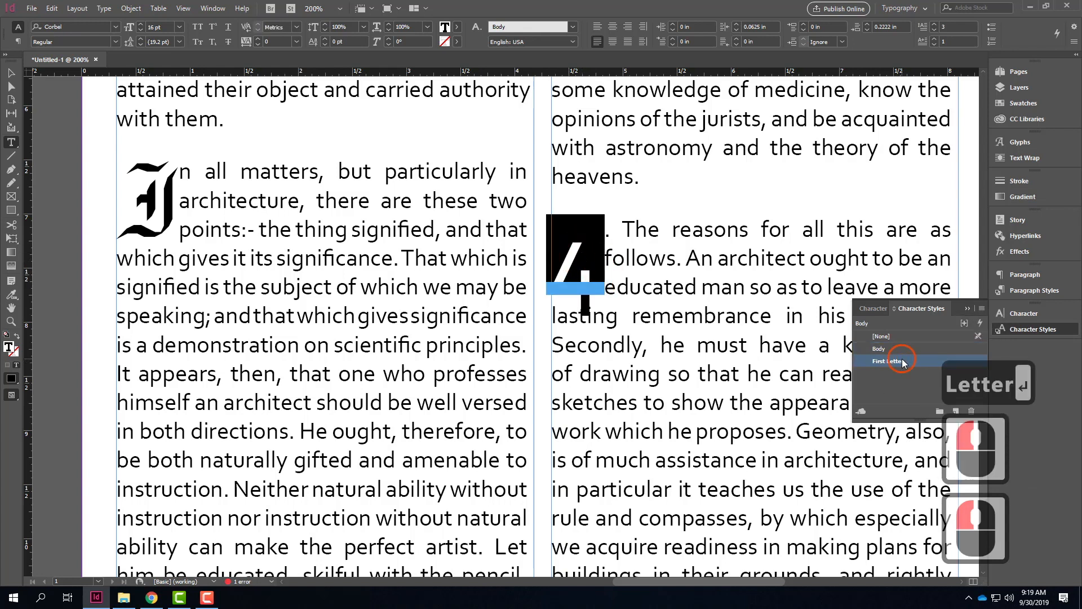
left_click(628, 295)
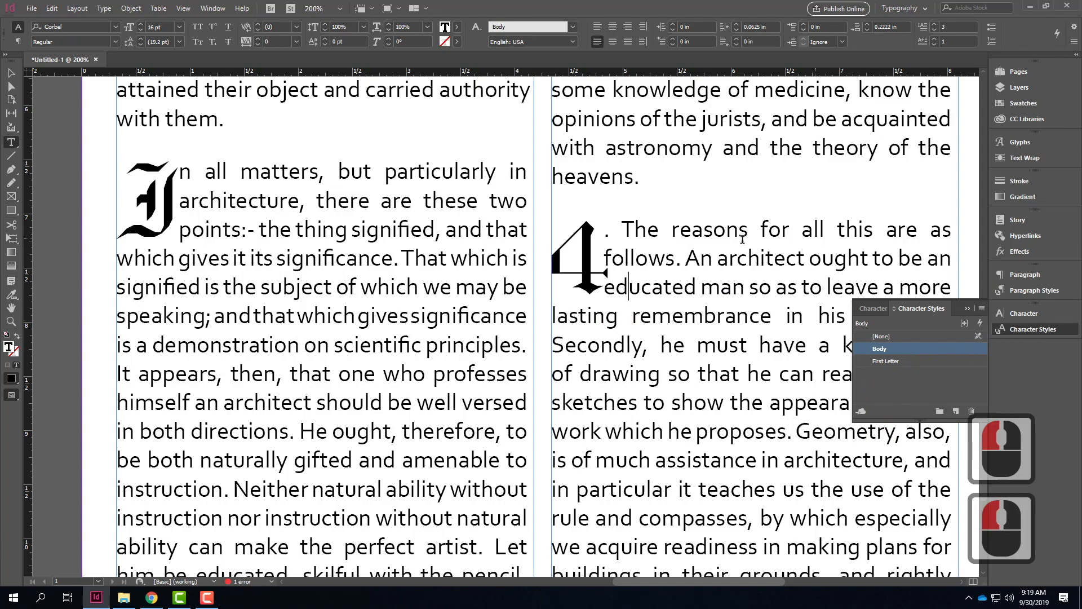
Step: Delete the number "4." before "The reasons for all this" and apply the First Letter character style to the drop cap "T"
scroll(572, 318, "up", 5)
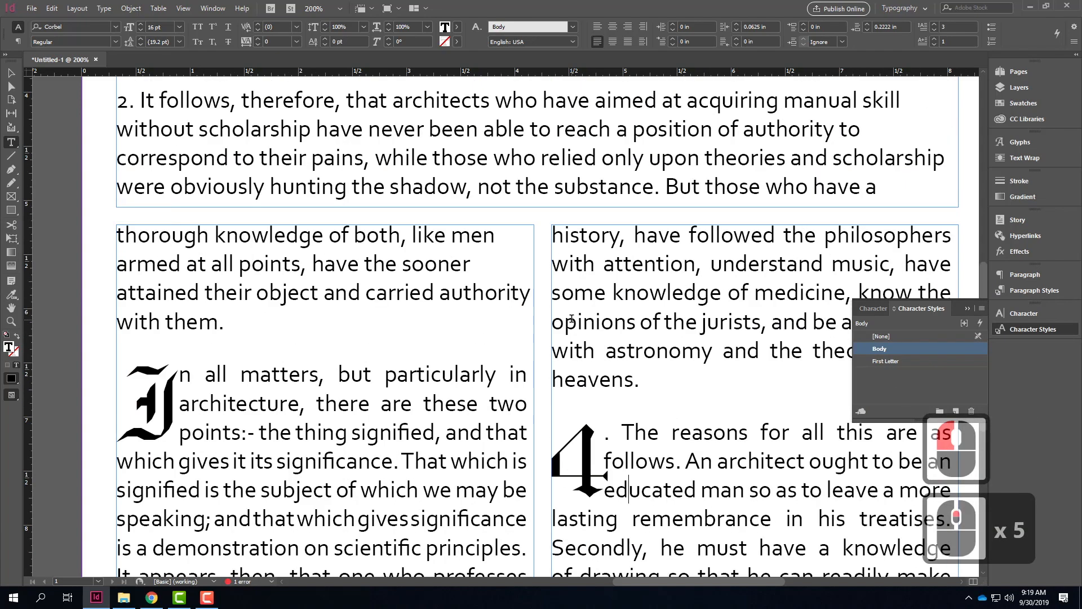
scroll(572, 318, "down", 9)
scroll(572, 318, "up", 8)
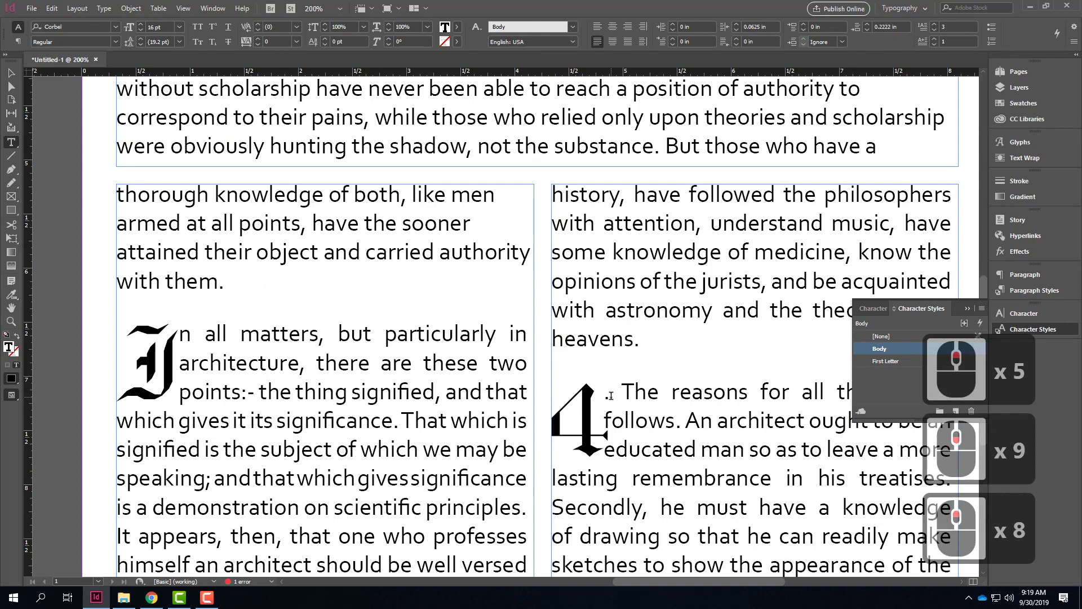
left_click_drag(613, 394, 570, 427)
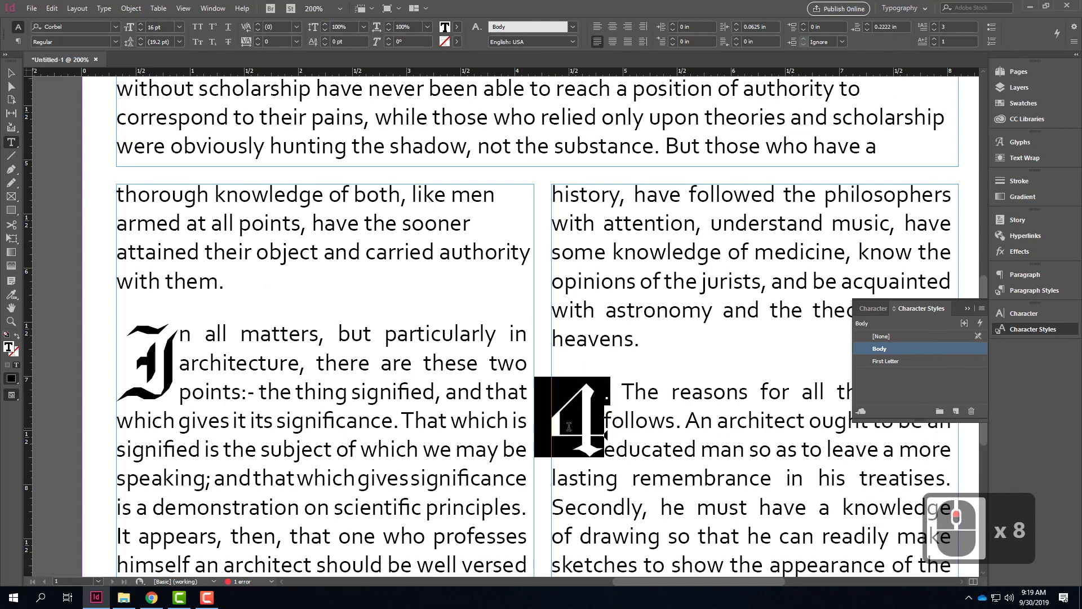
key("BackSpace")
left_click_drag(606, 413, 567, 415)
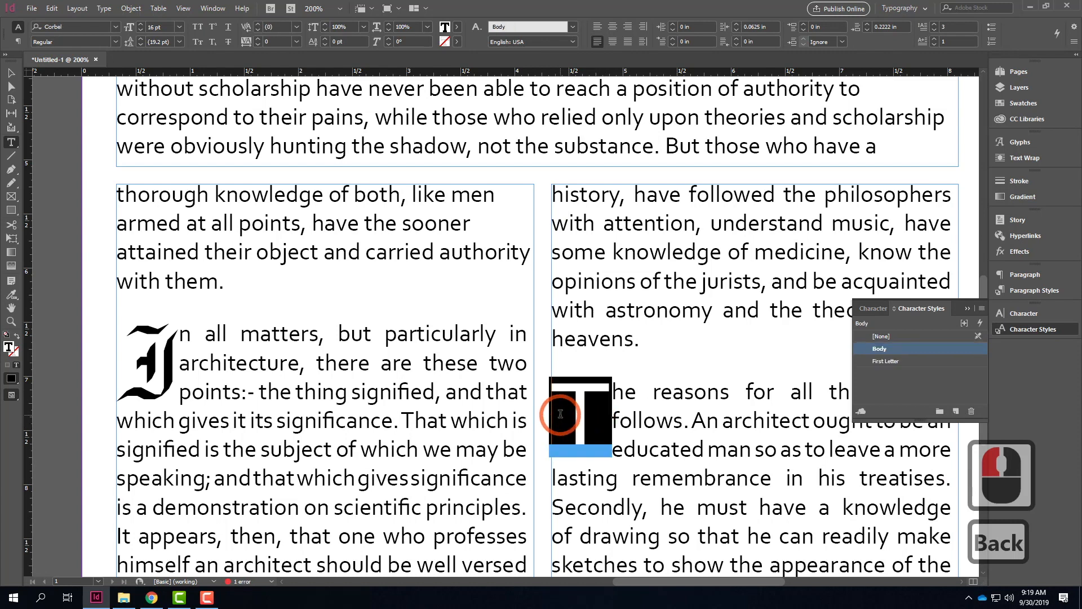
left_click(929, 362)
left_click(681, 421)
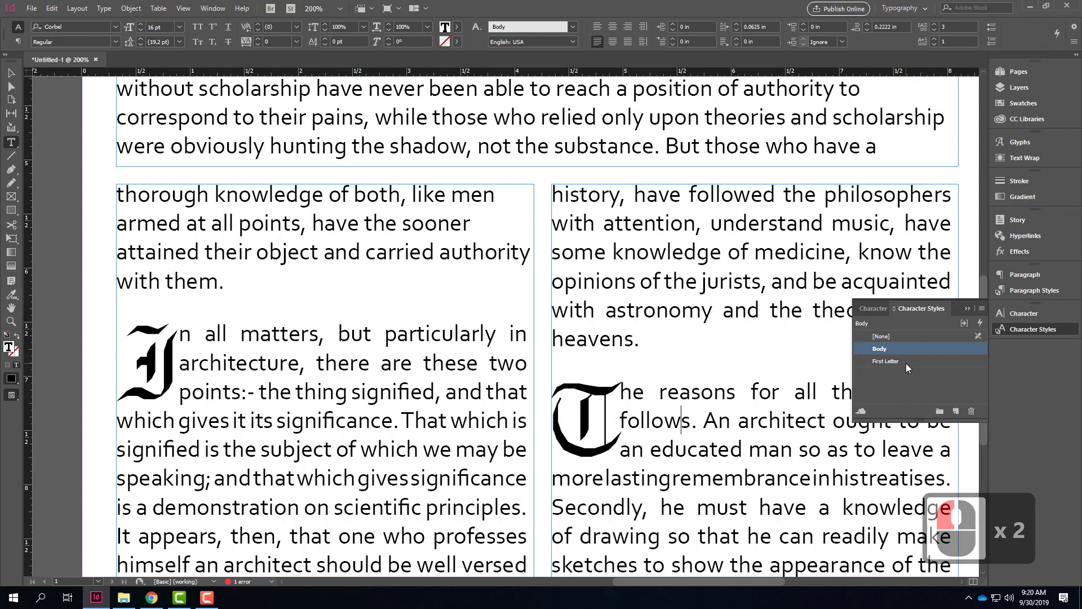
Step: Examine the First Letter character style's basic character formats and available font families, leaving the style as it is
double_click(943, 362)
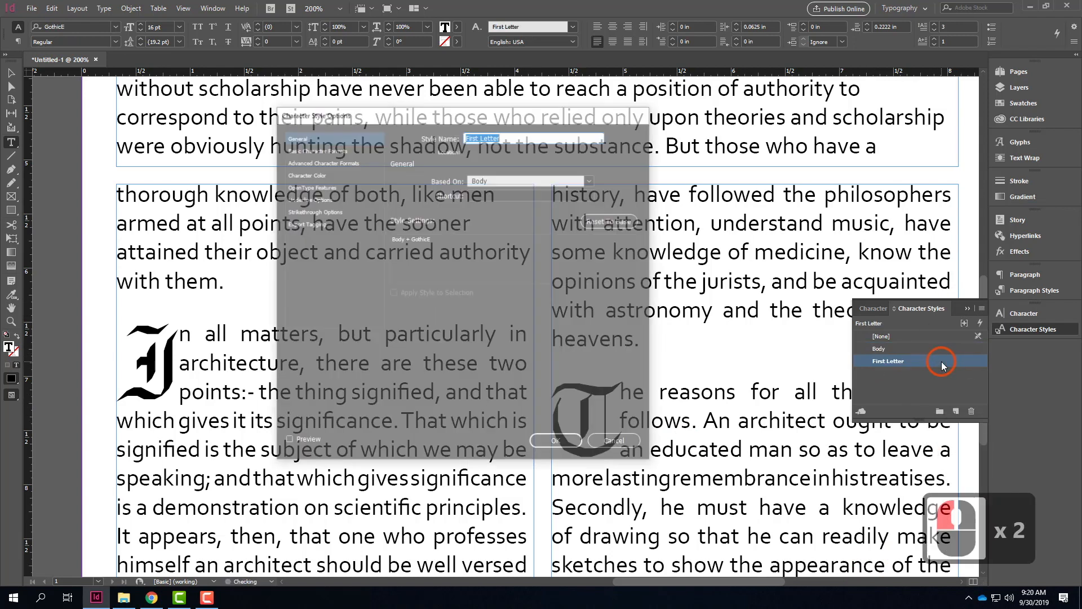
left_click(343, 149)
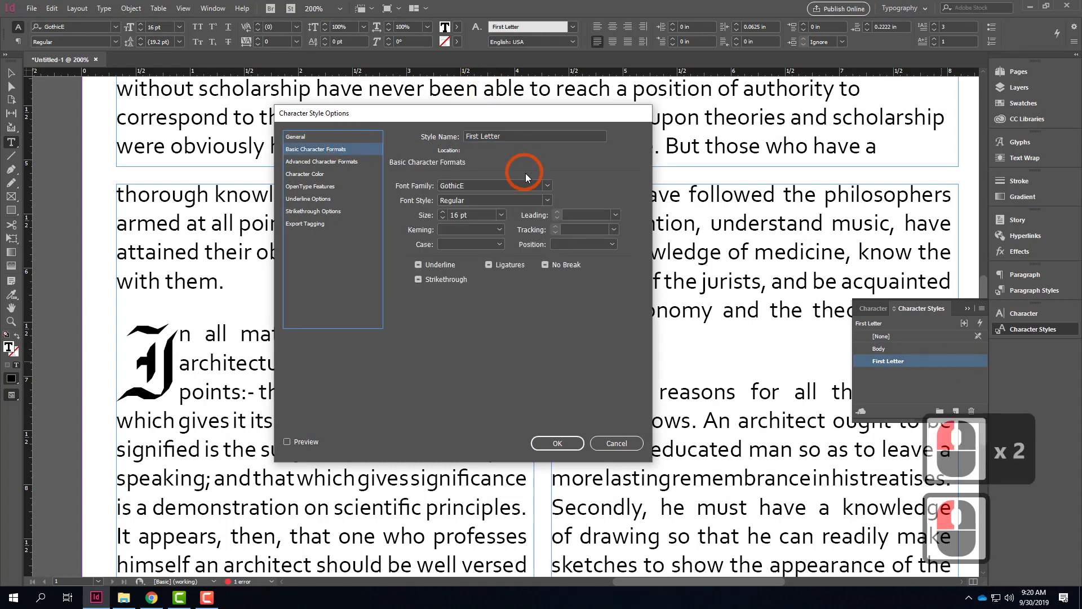
left_click(546, 185)
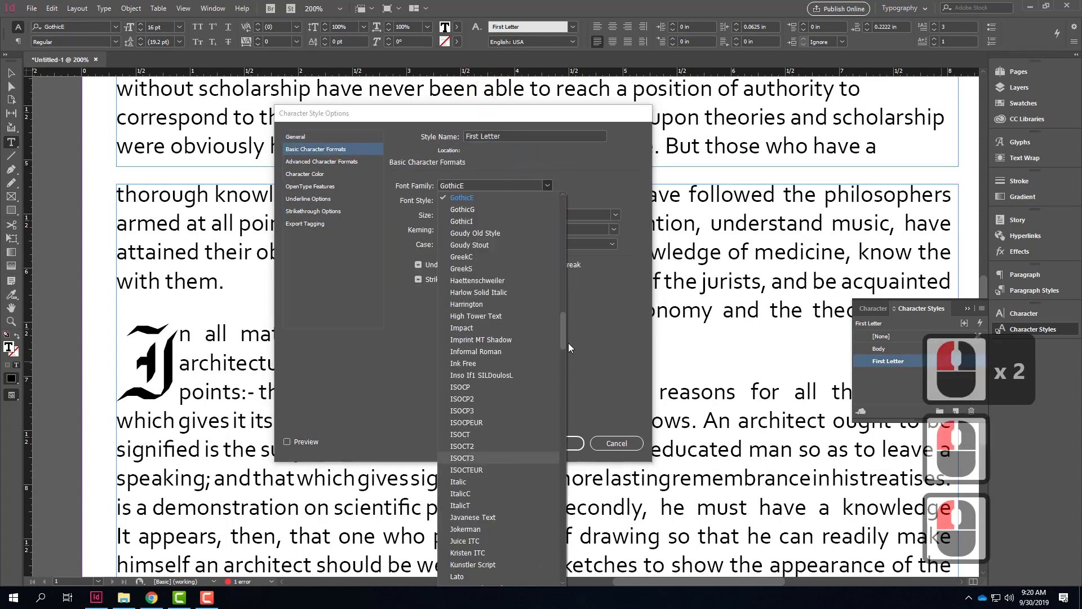
left_click(611, 381)
left_click(620, 444)
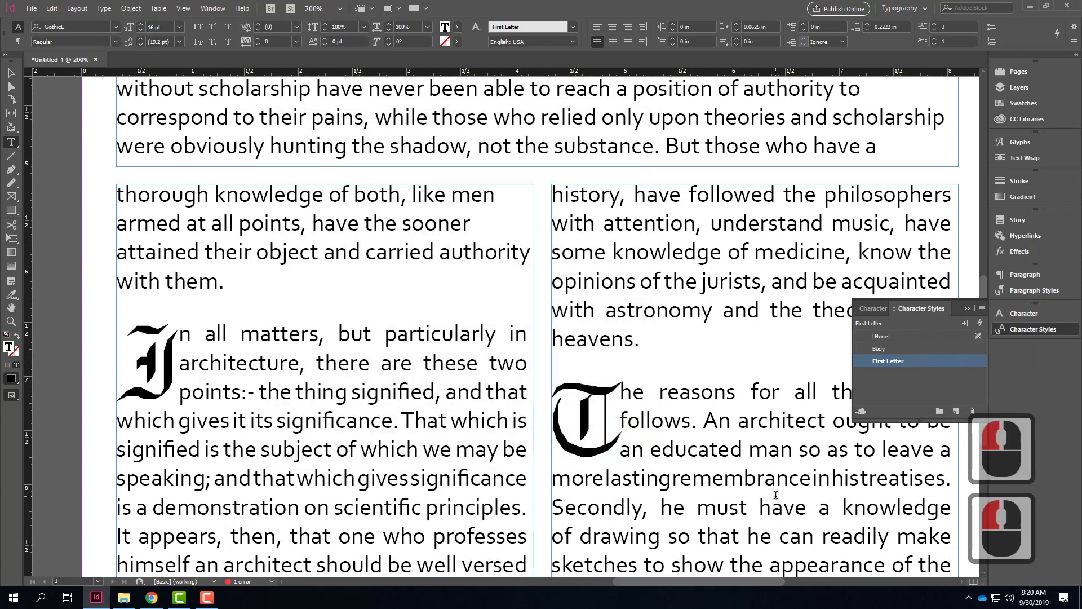
Step: Examine the Old English Paragraph style's options, including paragraph rules, border, bullets and numbering, justification, hyphenation and keep options
left_click(1034, 290)
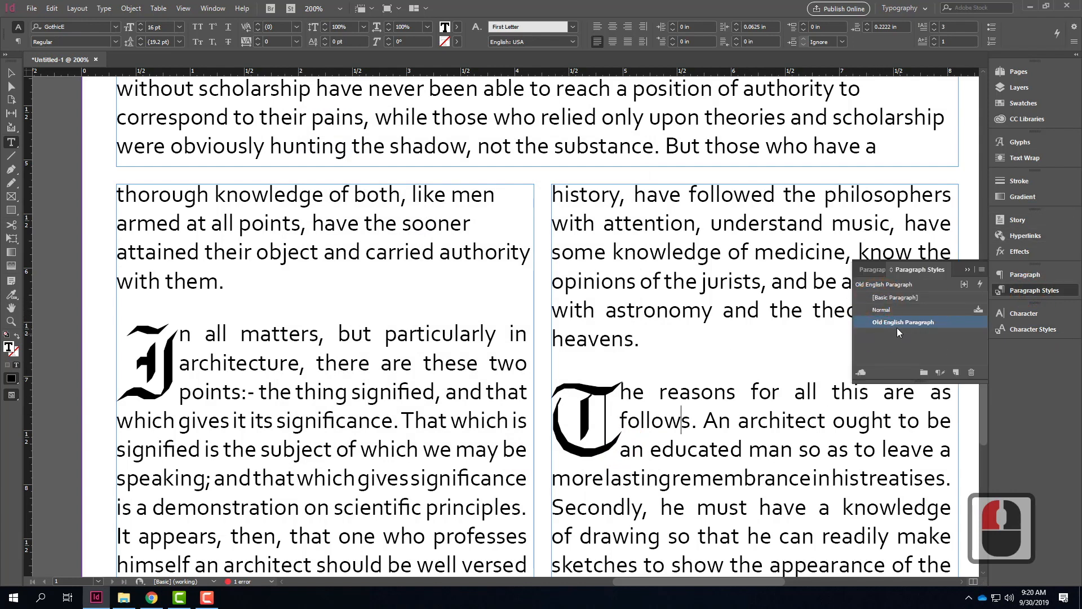
left_click(966, 322)
left_click(966, 320)
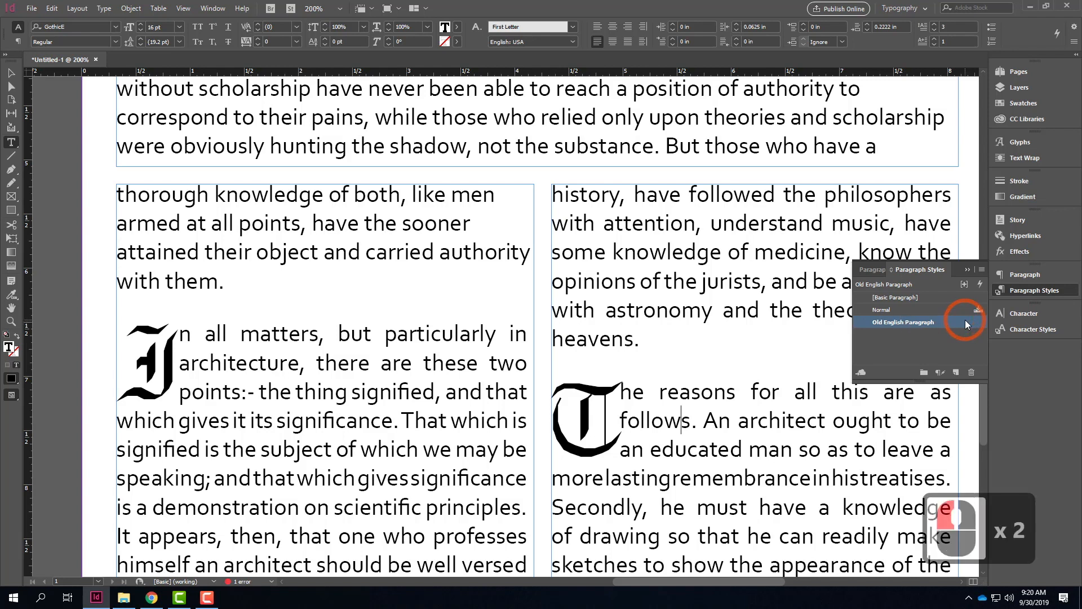
double_click(955, 320)
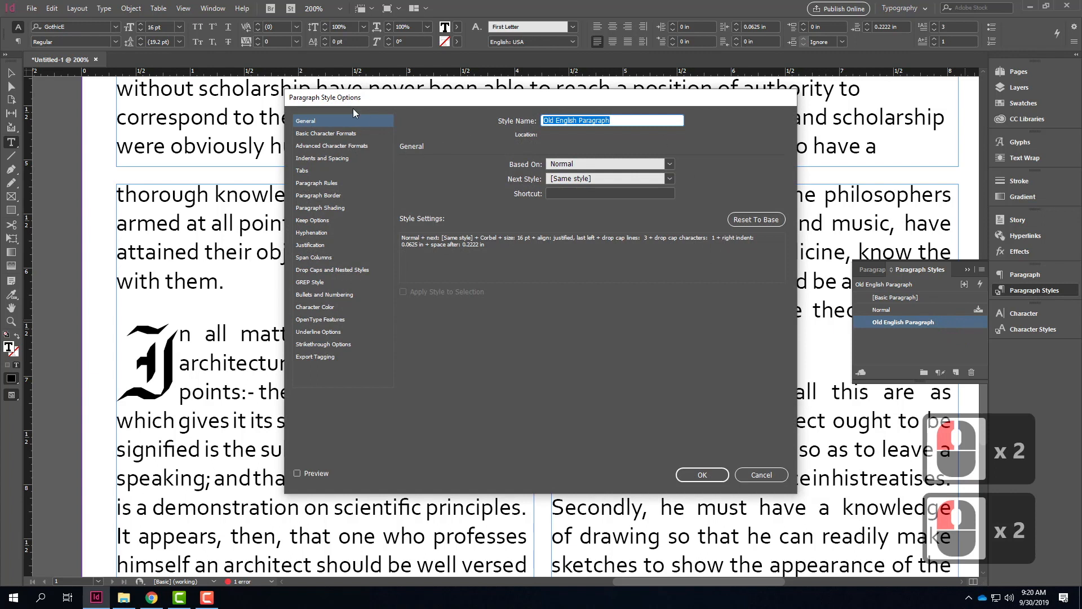
left_click_drag(353, 108, 329, 116)
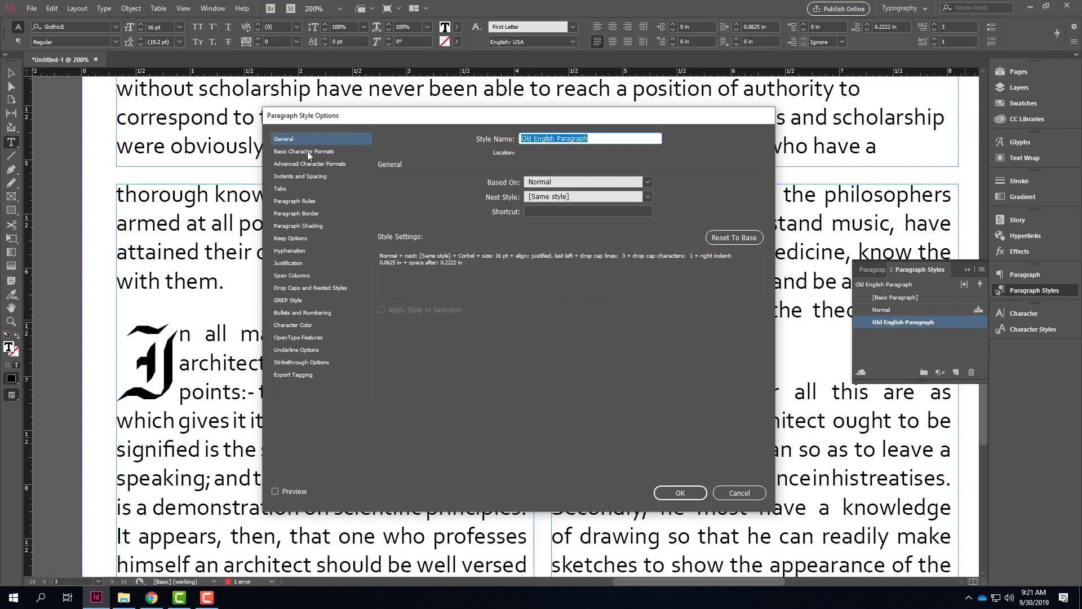
left_click(302, 213)
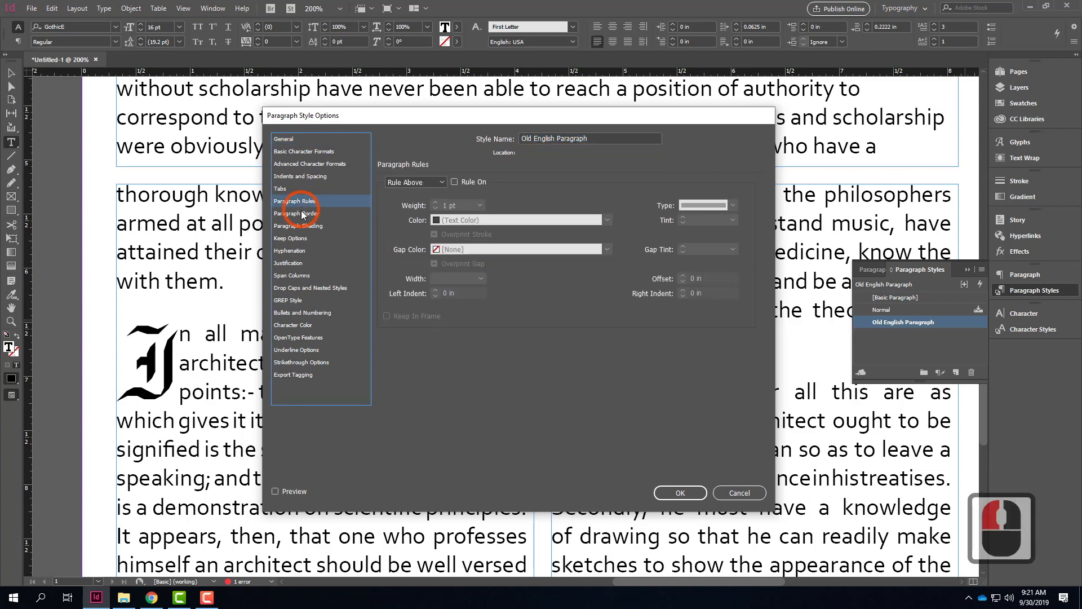
left_click(303, 215)
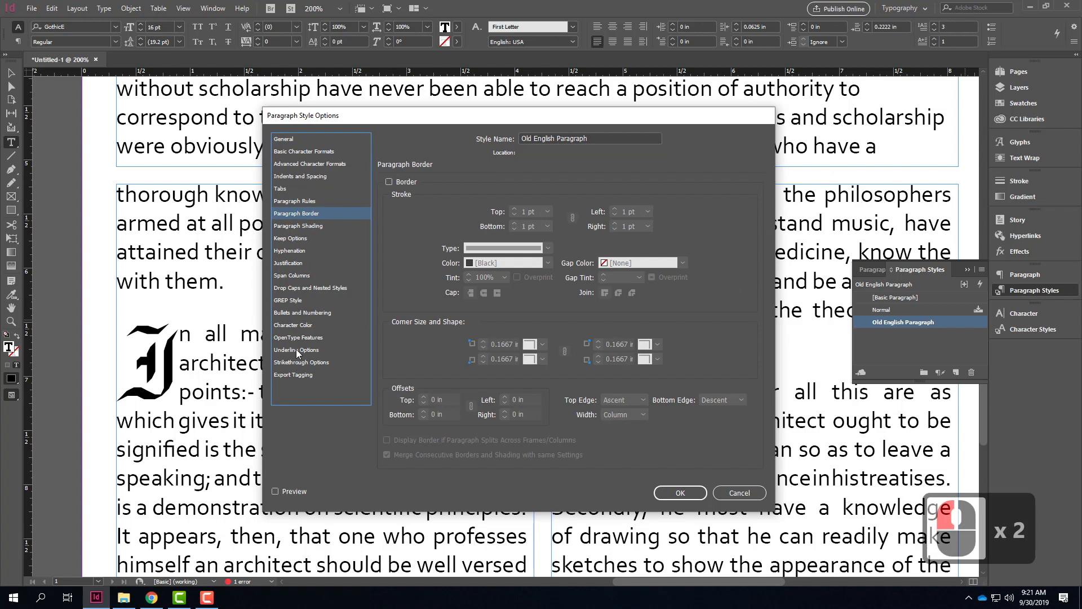
left_click(300, 313)
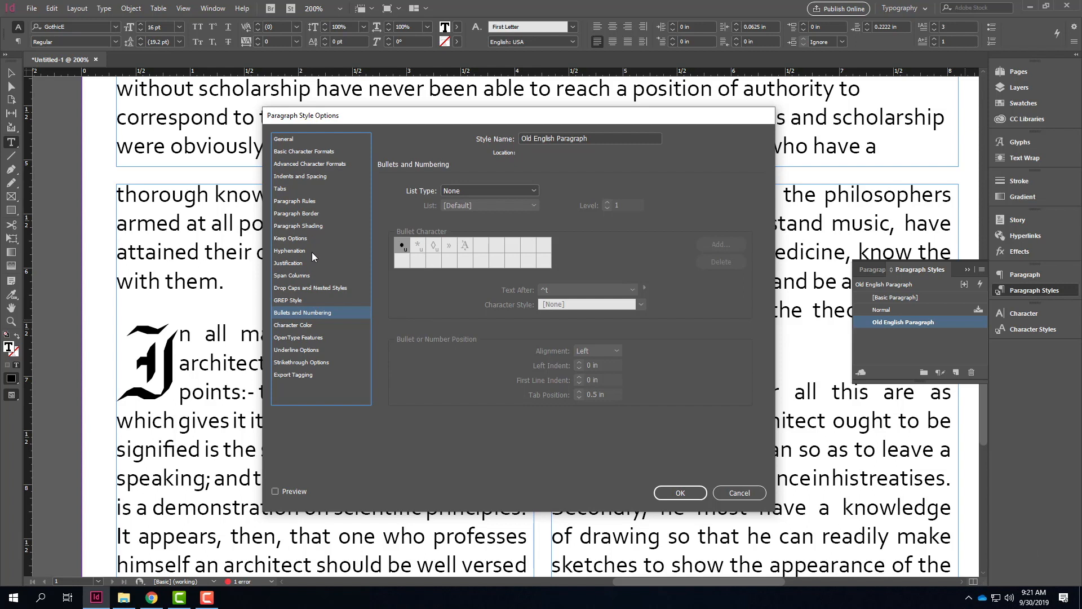
left_click(288, 263)
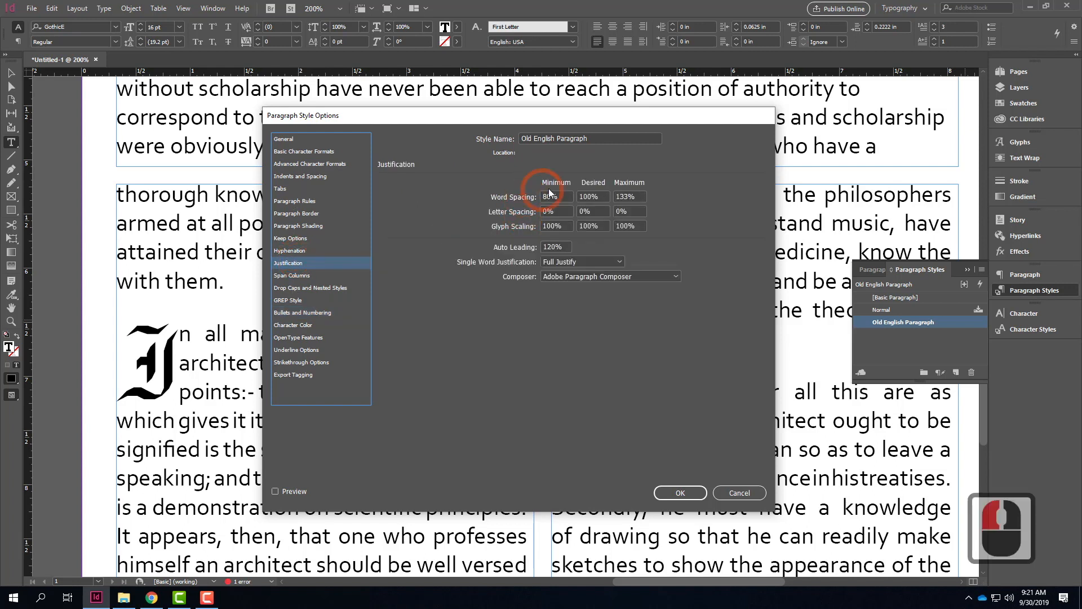
left_click(305, 251)
left_click(304, 238)
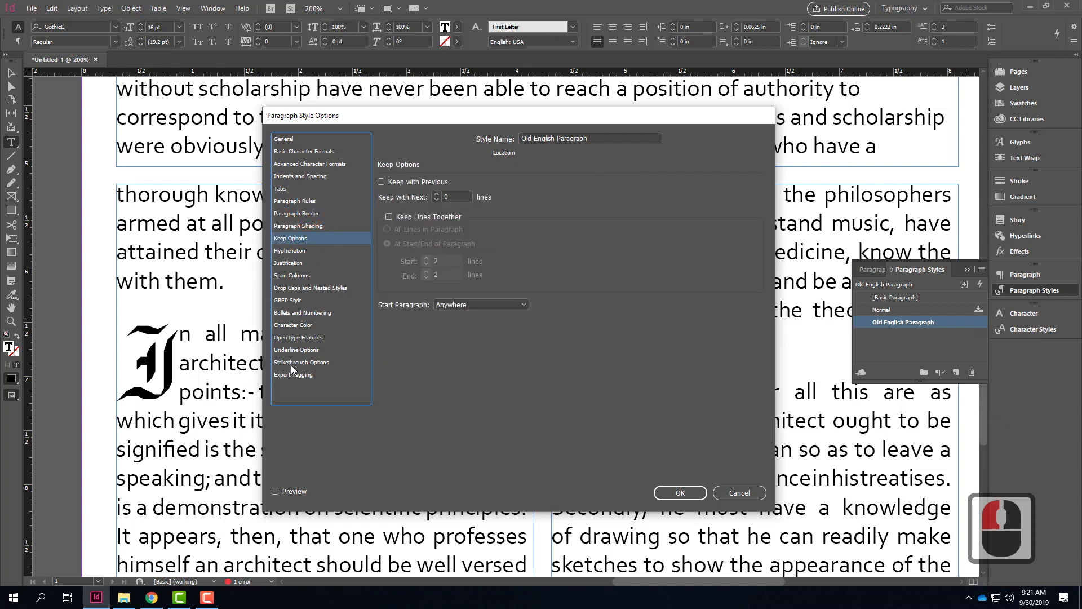
left_click(317, 201)
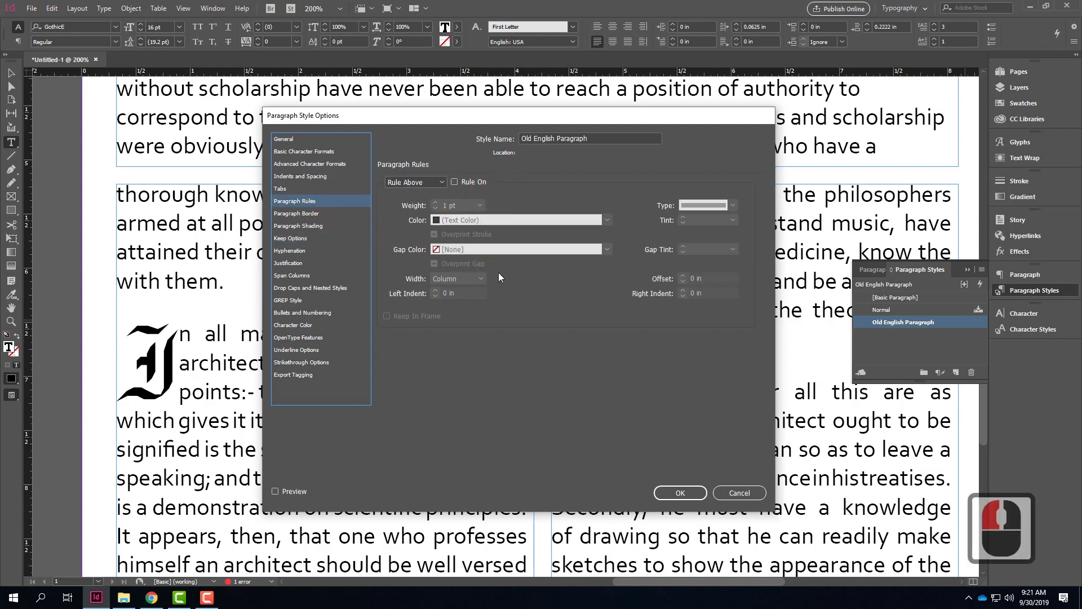
left_click(680, 492)
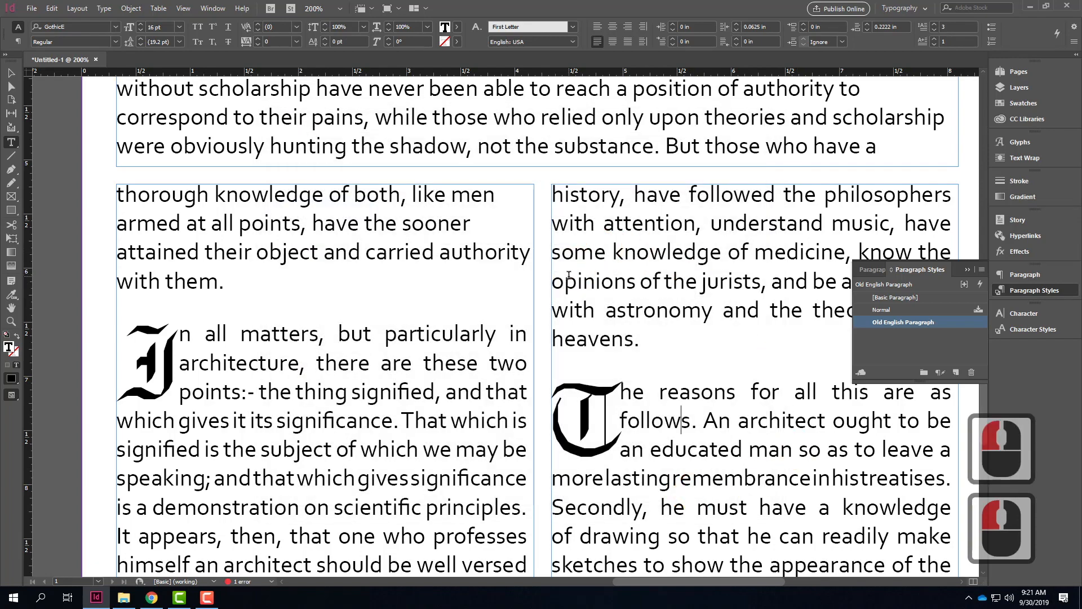
scroll(568, 275, "up", 3)
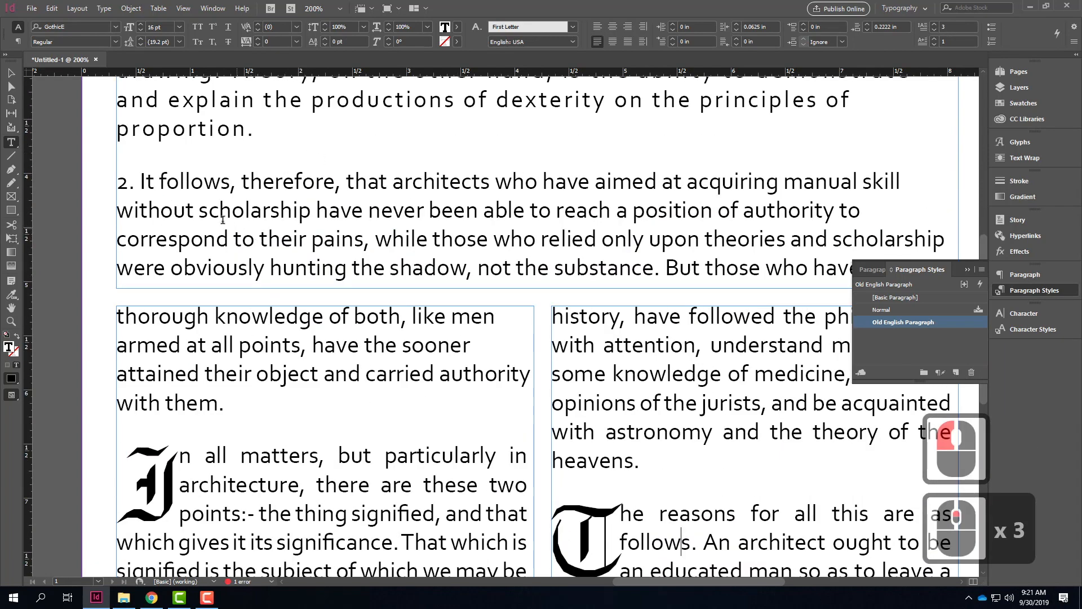
left_click(224, 151)
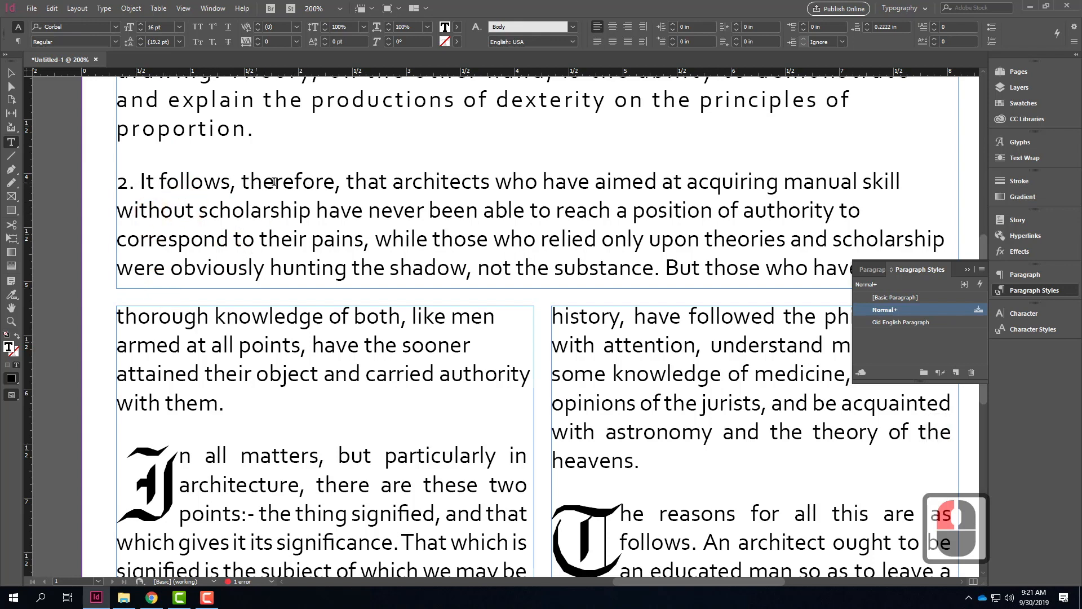
left_click(117, 181)
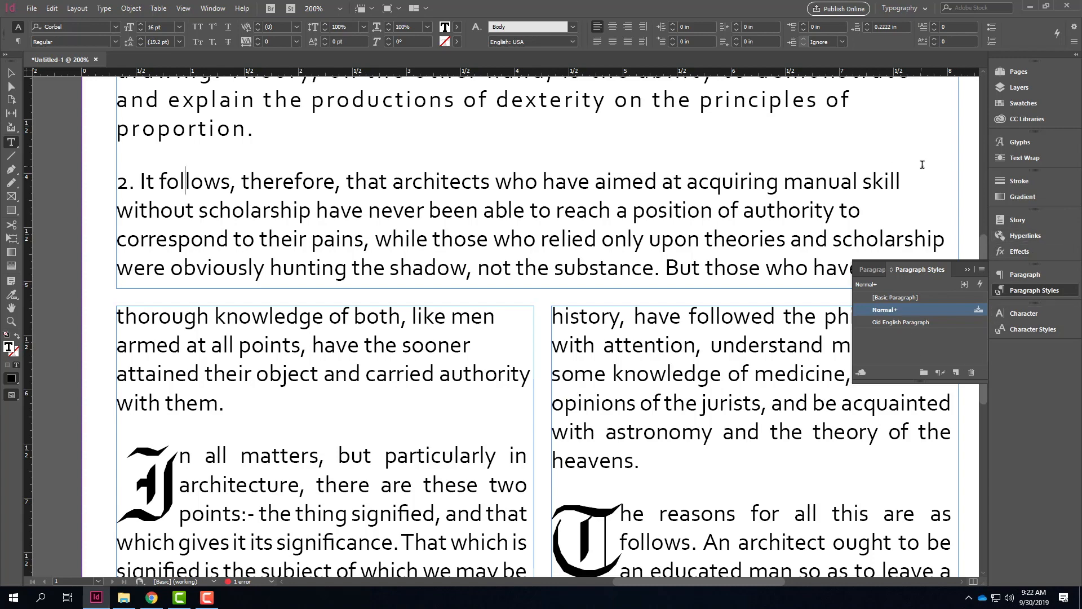
Step: Draw a rectangle frame about 2.66 in wide and 4.9 in high over the right side of the chapter's opening text
scroll(931, 177, "up", 1)
scroll(932, 176, "up", 9)
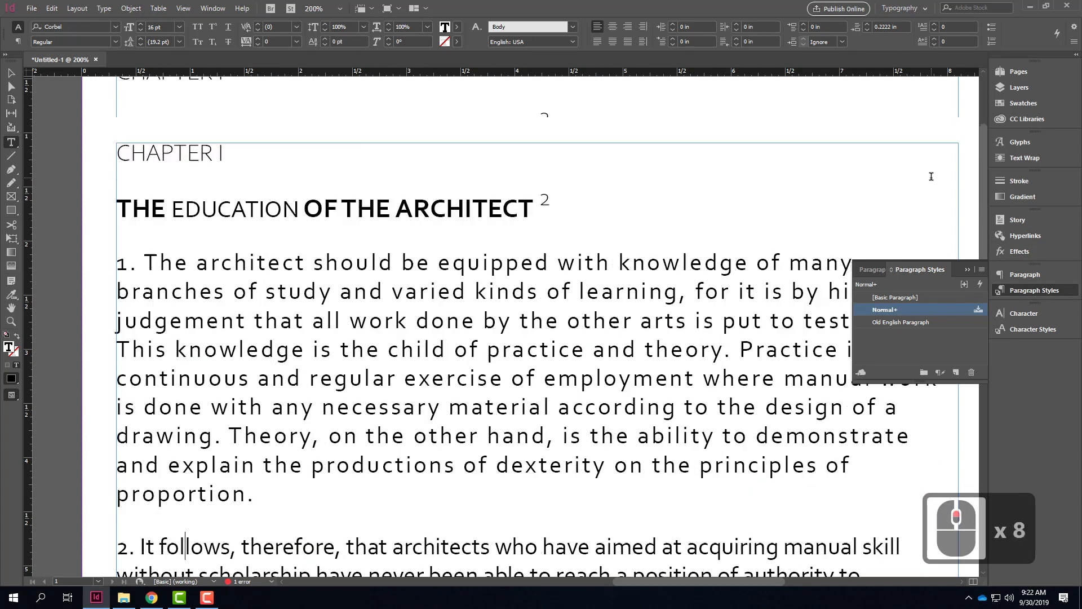
scroll(407, 404, "down", 1)
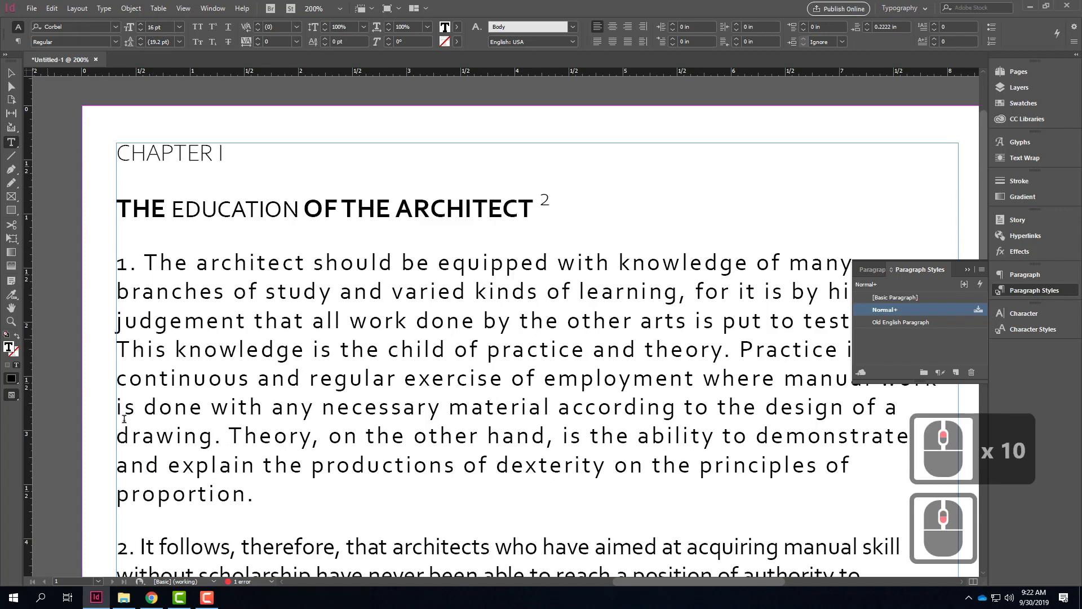
left_click(13, 199)
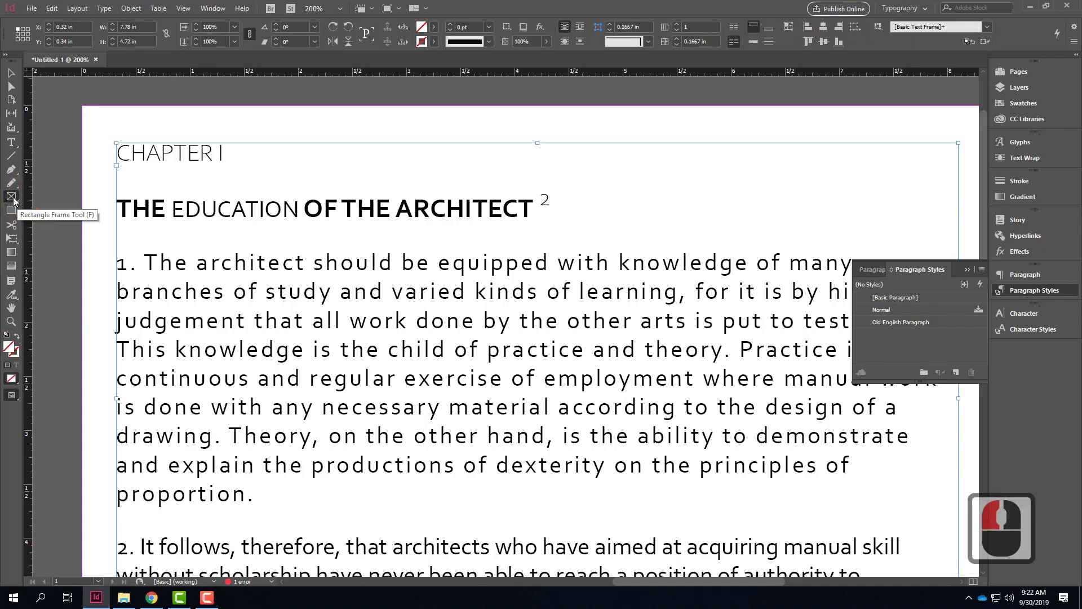
left_click_drag(678, 130, 961, 271)
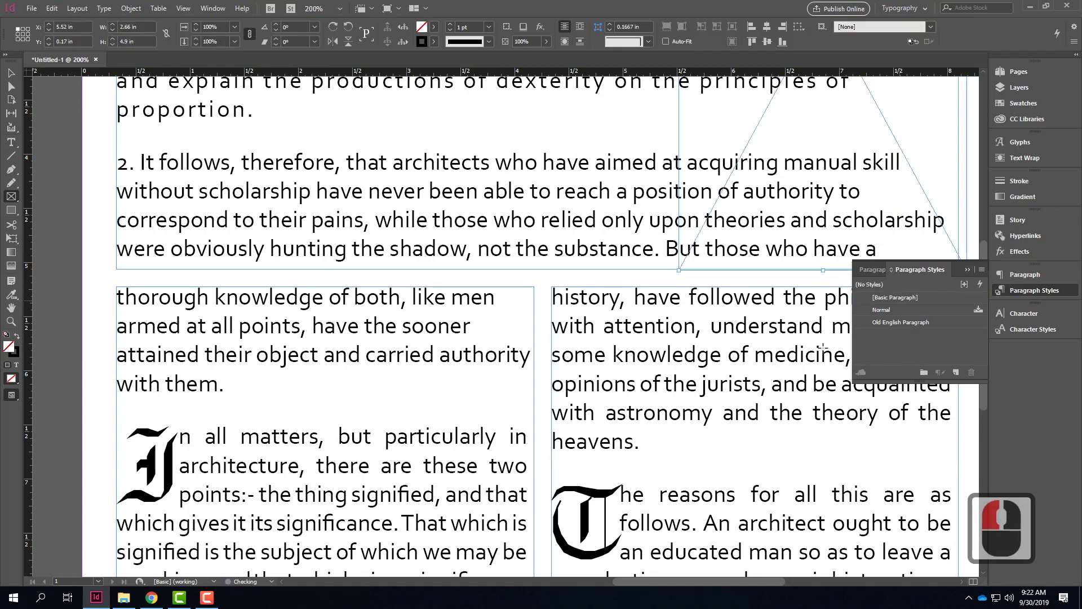
scroll(690, 343, "up", 9)
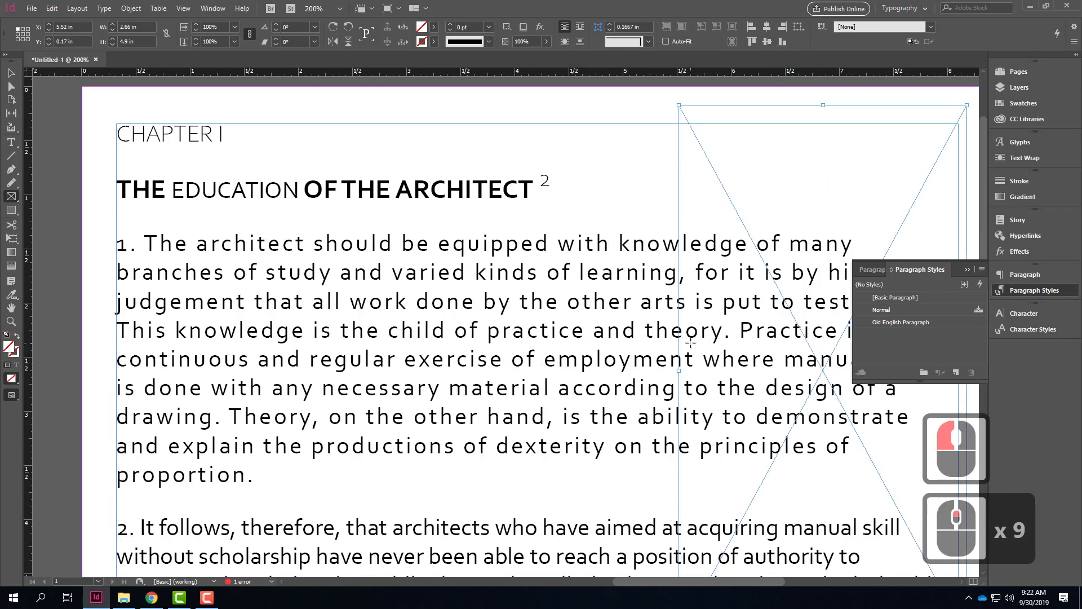
Step: Place the hillside photo from the Ex109 exercise's F2019 folder into the selected rectangle frame
left_click(32, 8)
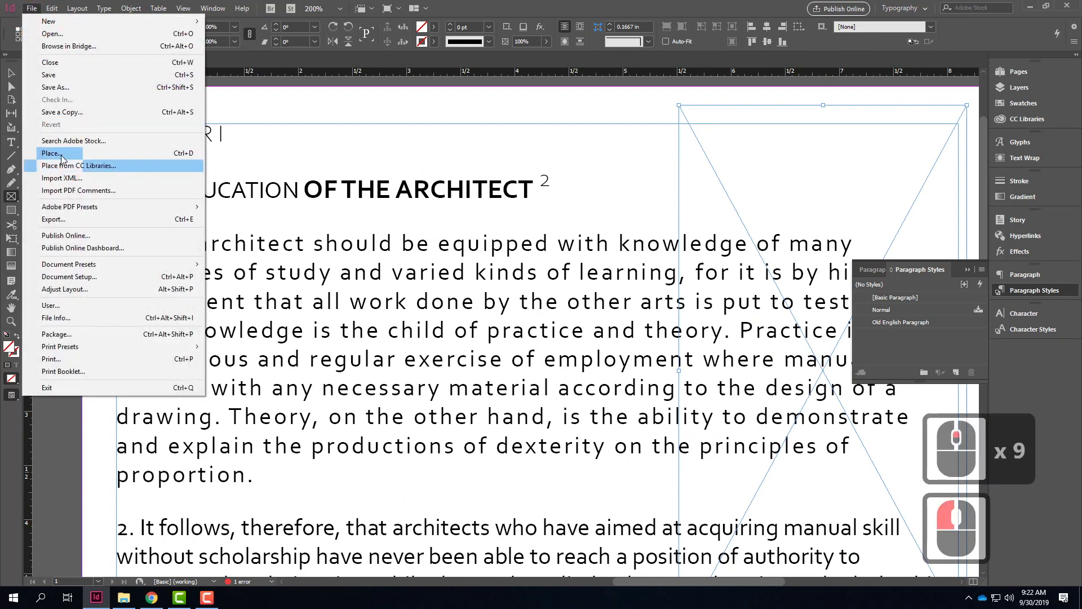
left_click(61, 154)
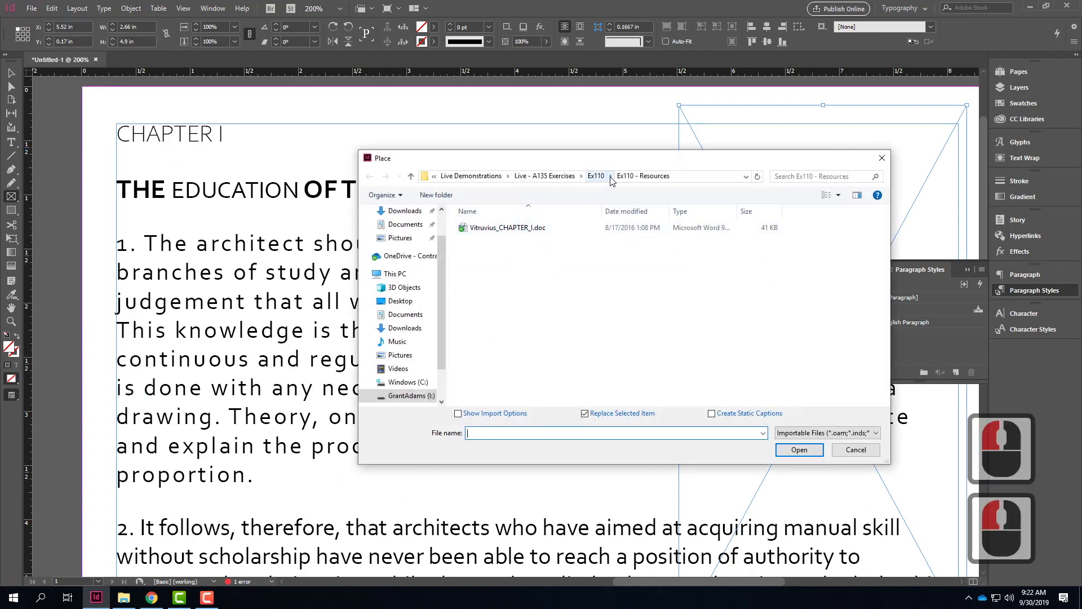
left_click(598, 176)
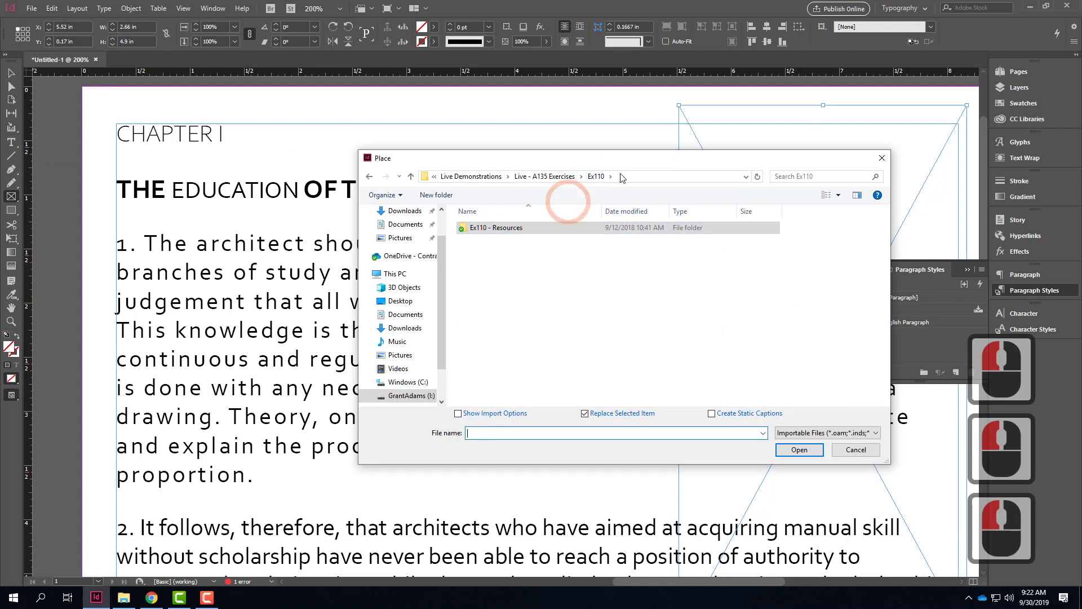
left_click(597, 176)
left_click(563, 176)
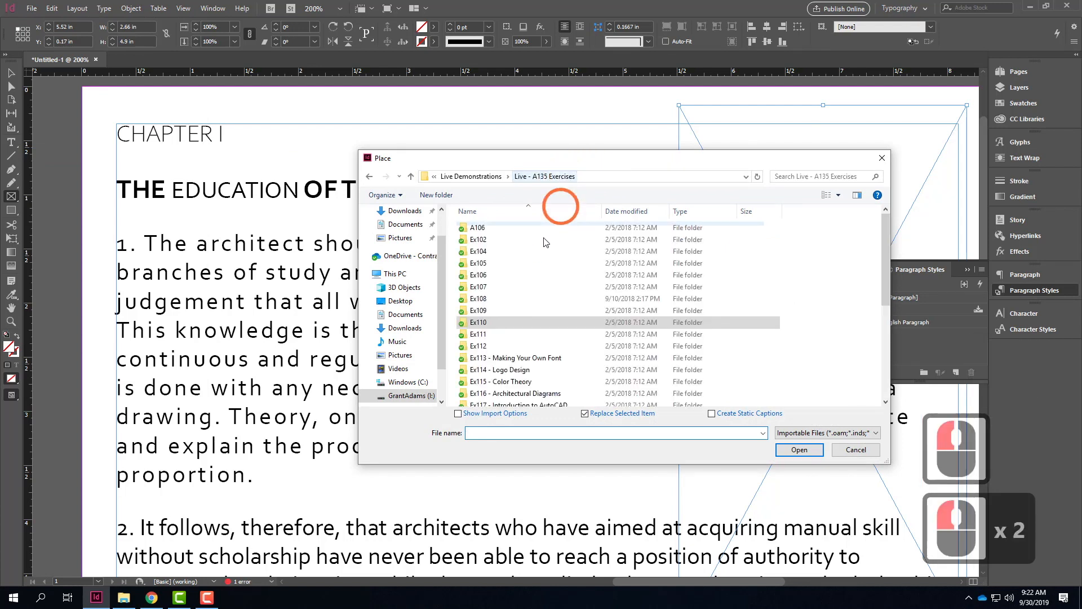
double_click(478, 311)
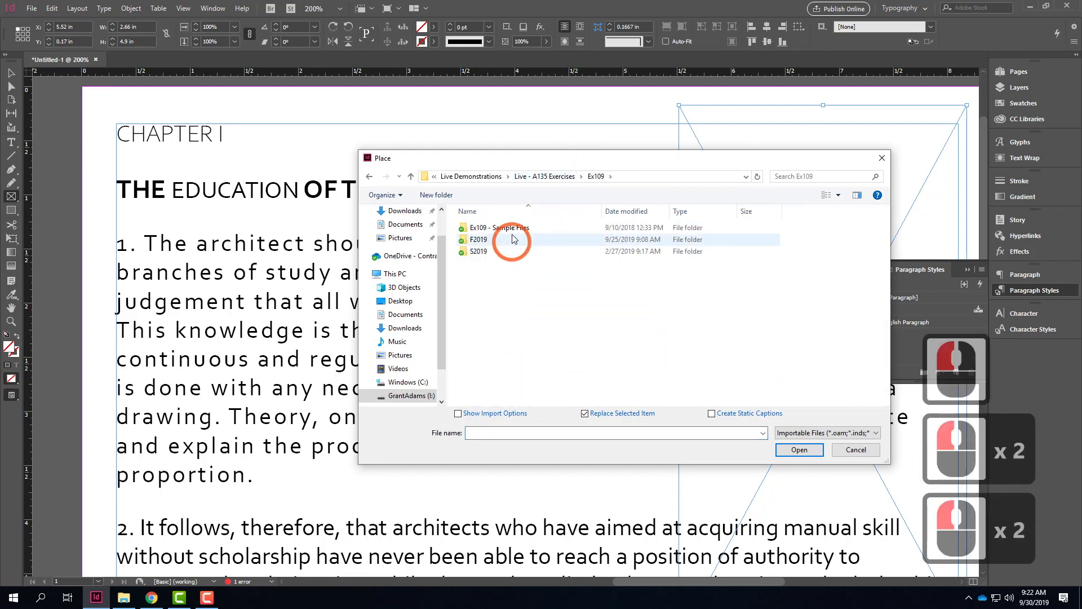
double_click(490, 240)
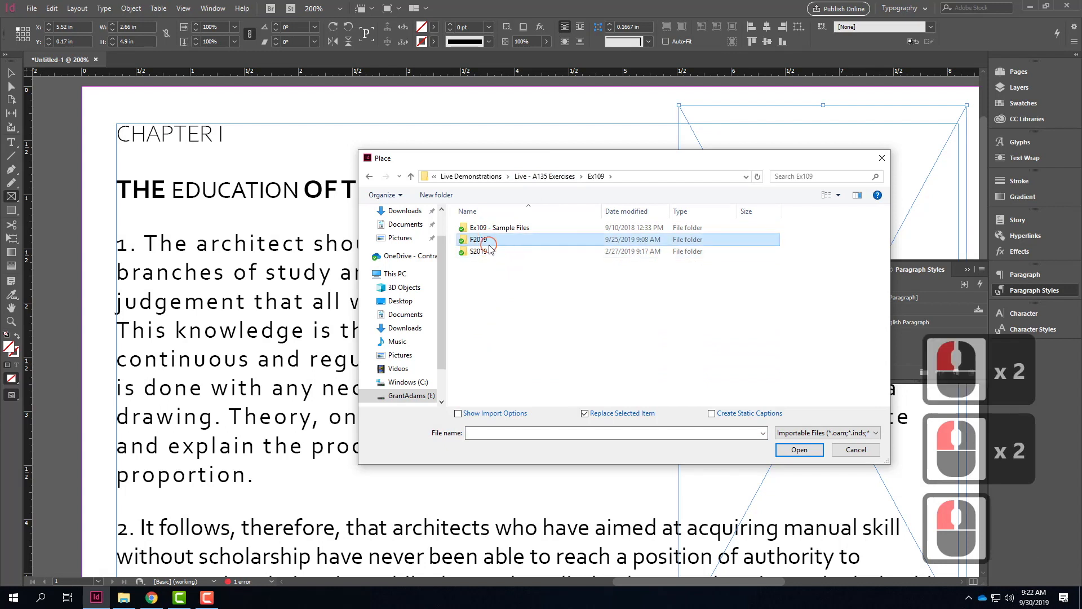
left_click(735, 236)
left_click(798, 448)
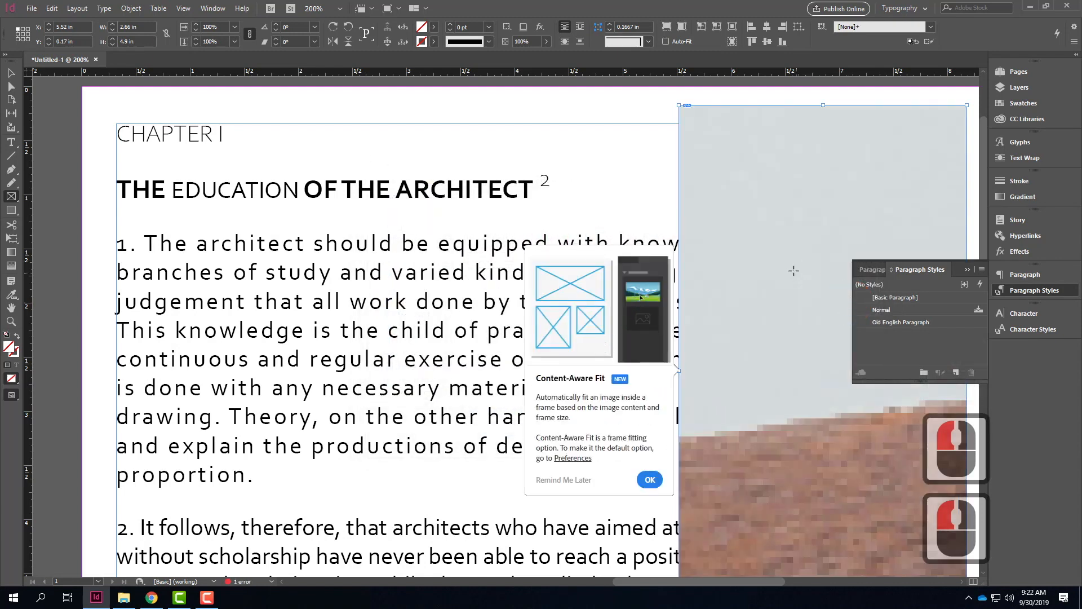
Step: Fit the placed photo to its frame with Fill Frame Proportionally
left_click(650, 481)
right_click(780, 252)
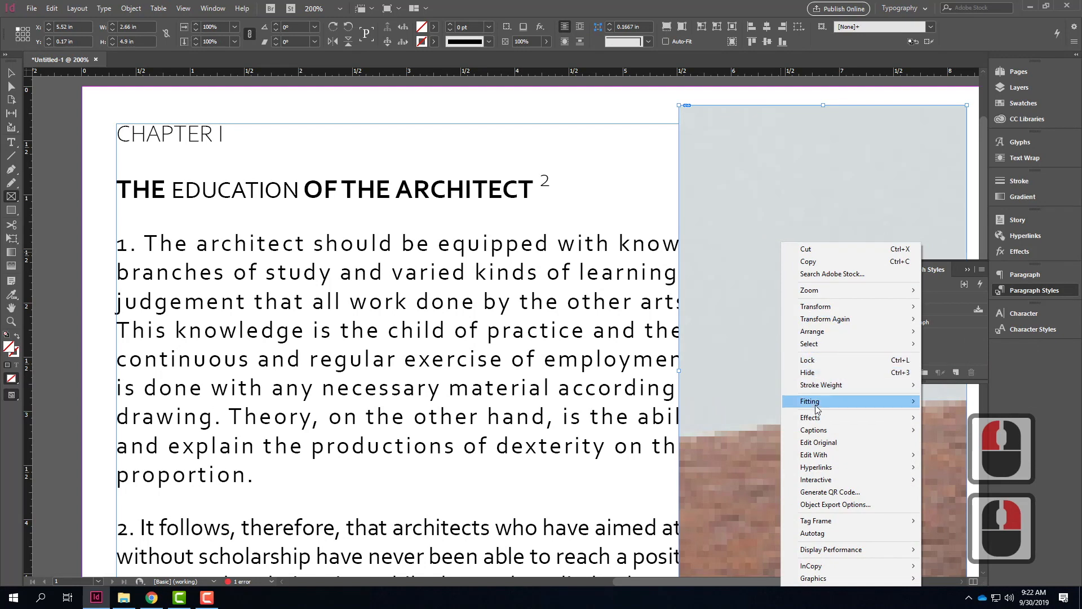
mouse_move(817, 401)
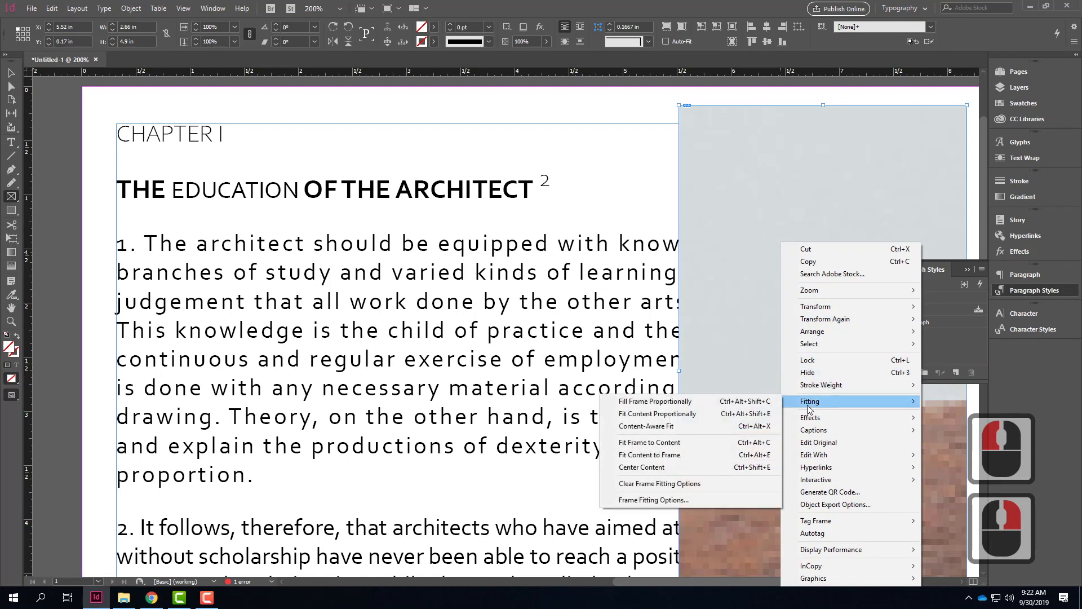
left_click(659, 403)
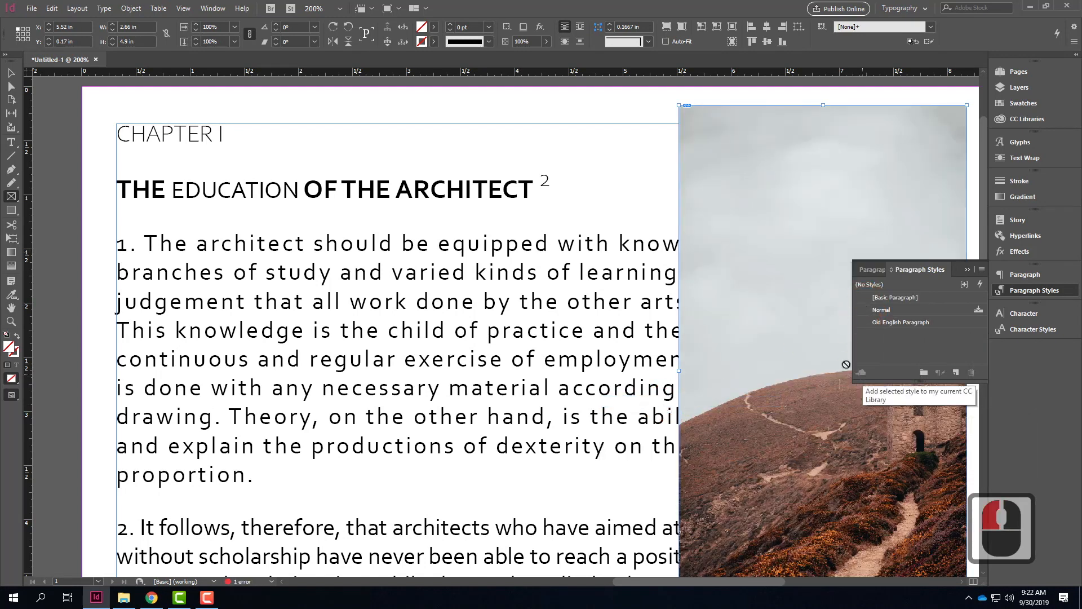
Step: Select the image frame and make the chapter's opening text wrap around its bounding box
key("v")
left_click(494, 210)
scroll(496, 232, "right", 10)
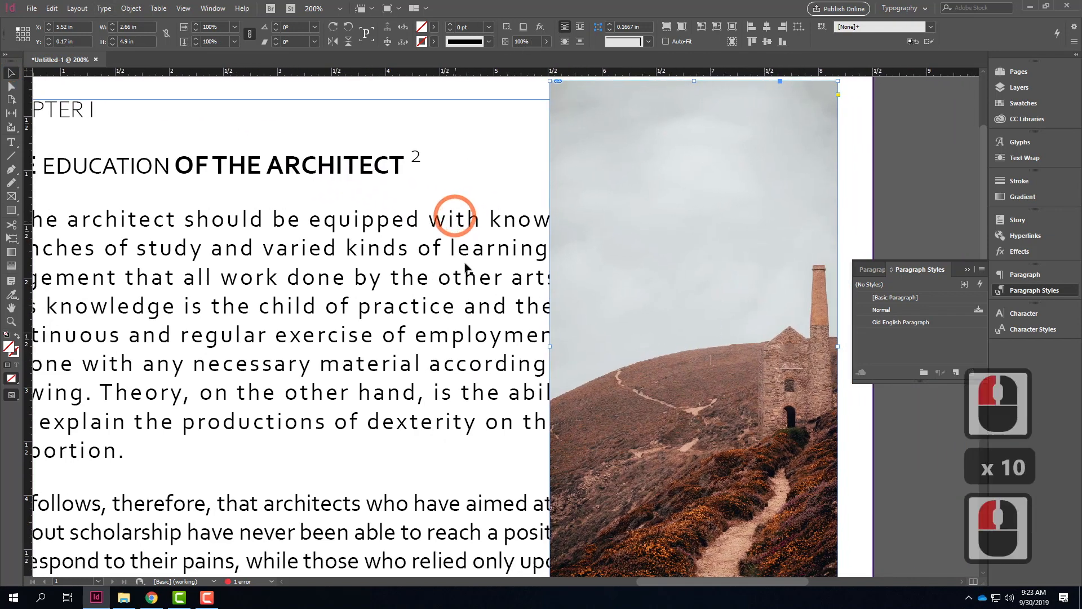
left_click(736, 275)
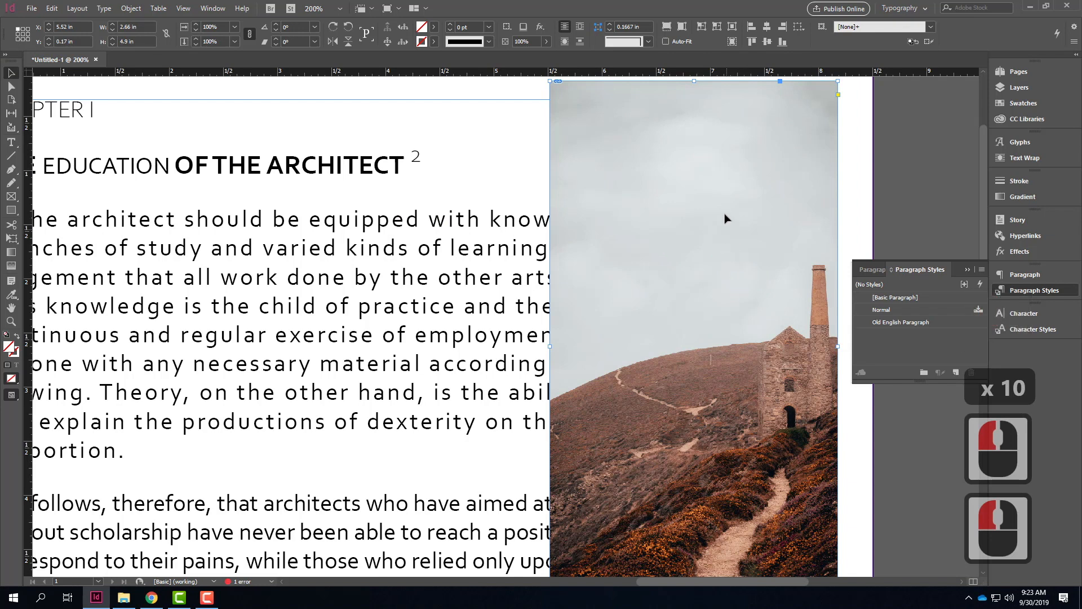
left_click(879, 175)
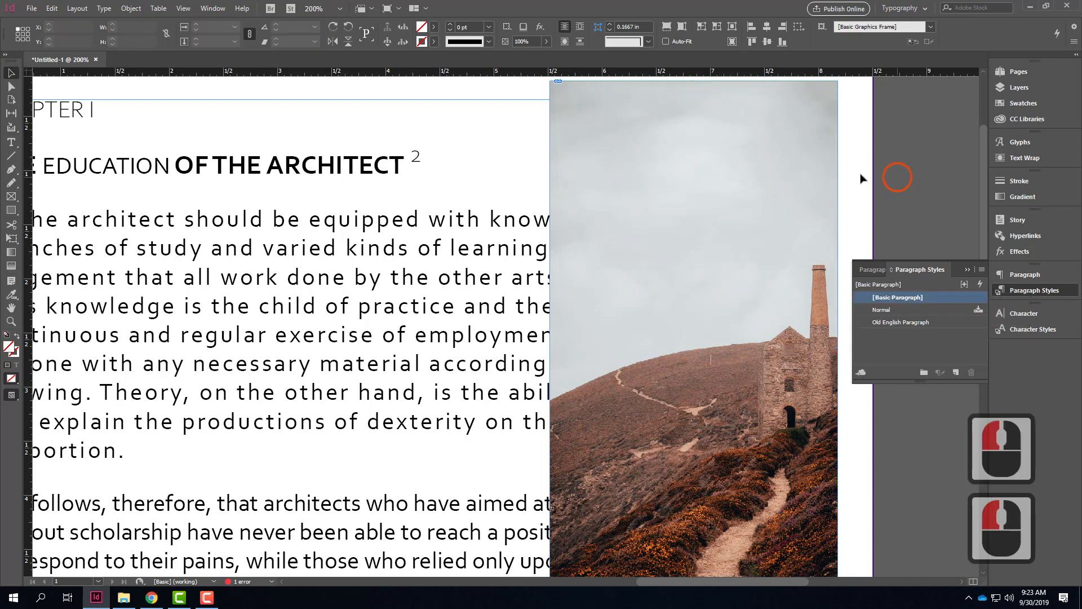
double_click(738, 178)
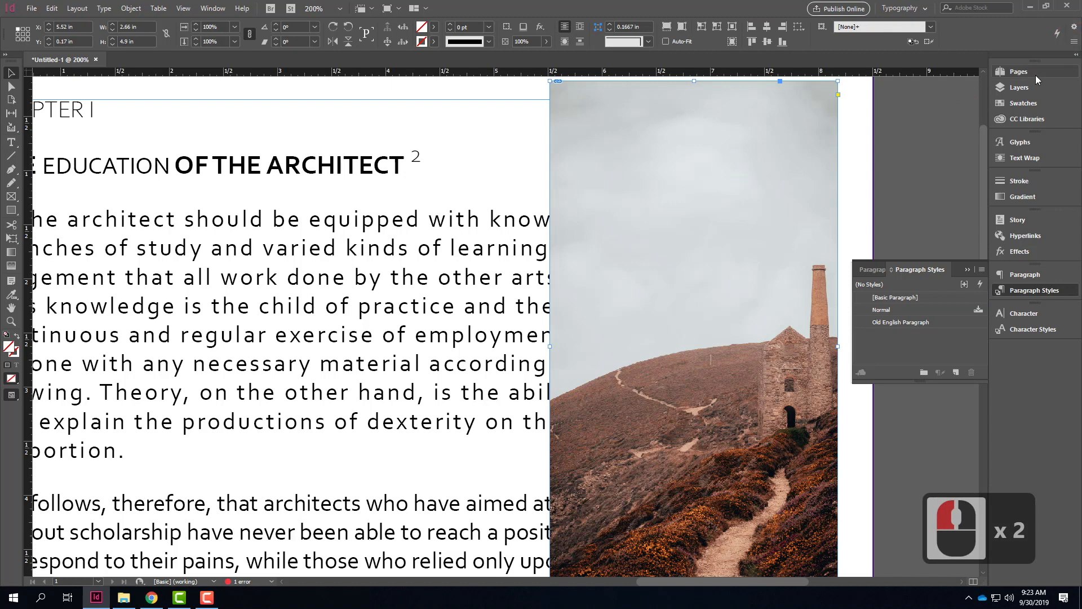
left_click(1031, 161)
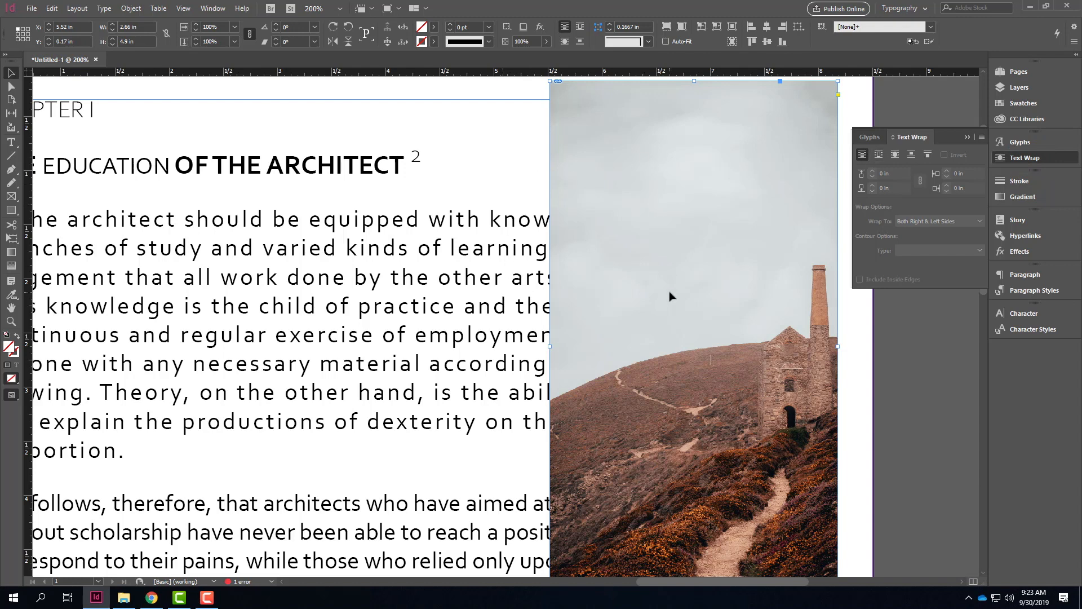
left_click(879, 155)
scroll(678, 215, "down", 5)
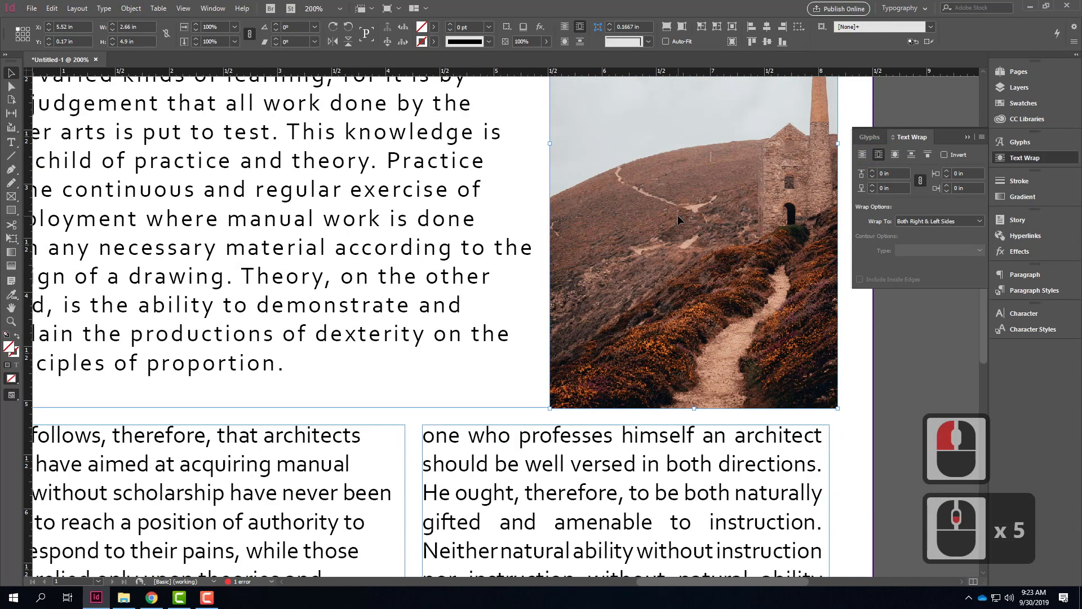
scroll(677, 216, "up", 5)
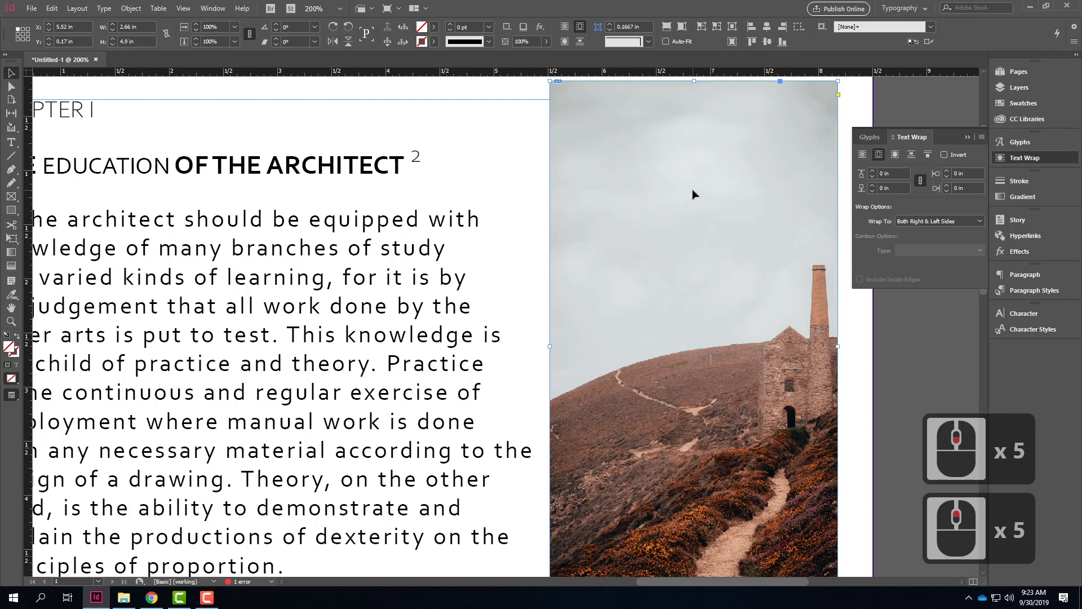
Step: Move the image to the middle of the opening paragraph, at about X 2.98 in, Y 1.68 in
left_click_drag(692, 198, 366, 191)
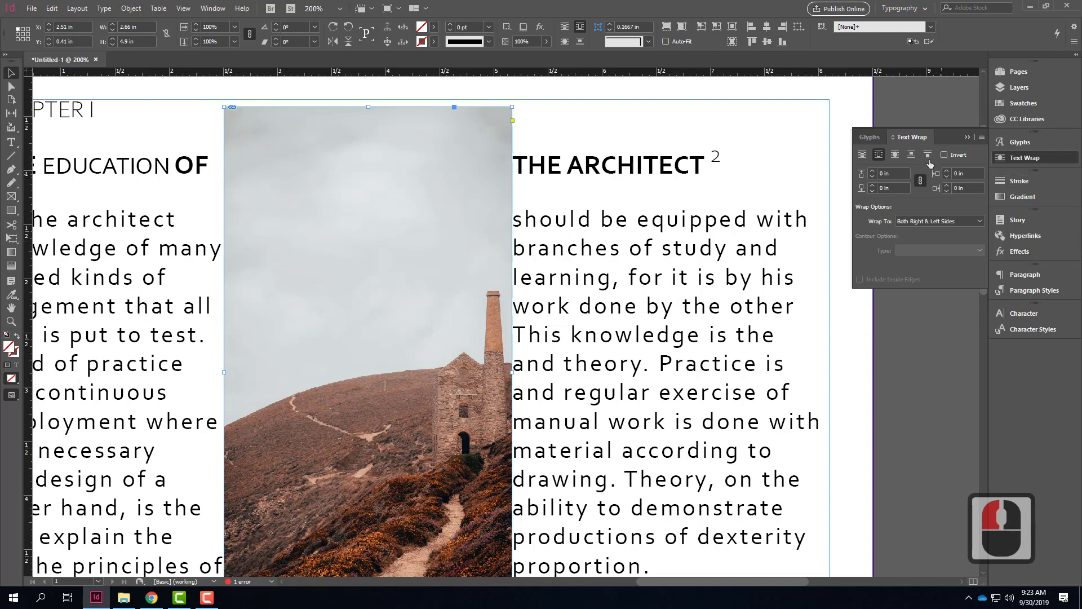
left_click_drag(311, 226, 657, 234)
left_click_drag(768, 253, 477, 386)
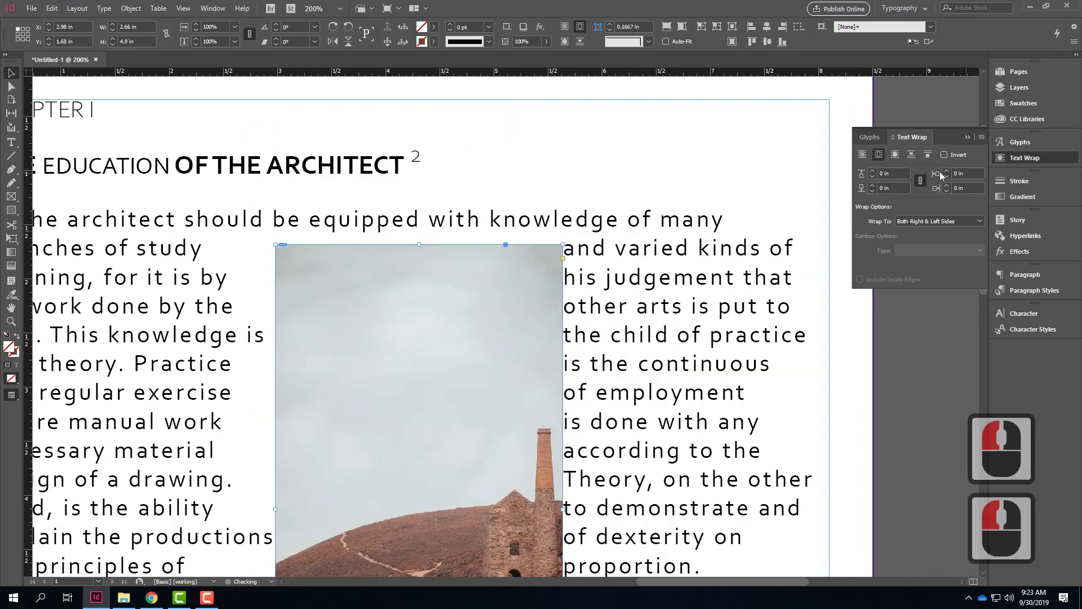
Step: Try the Jump Object, object shape and bounding box wraps on the image, and turn its text wrap off
left_click(910, 155)
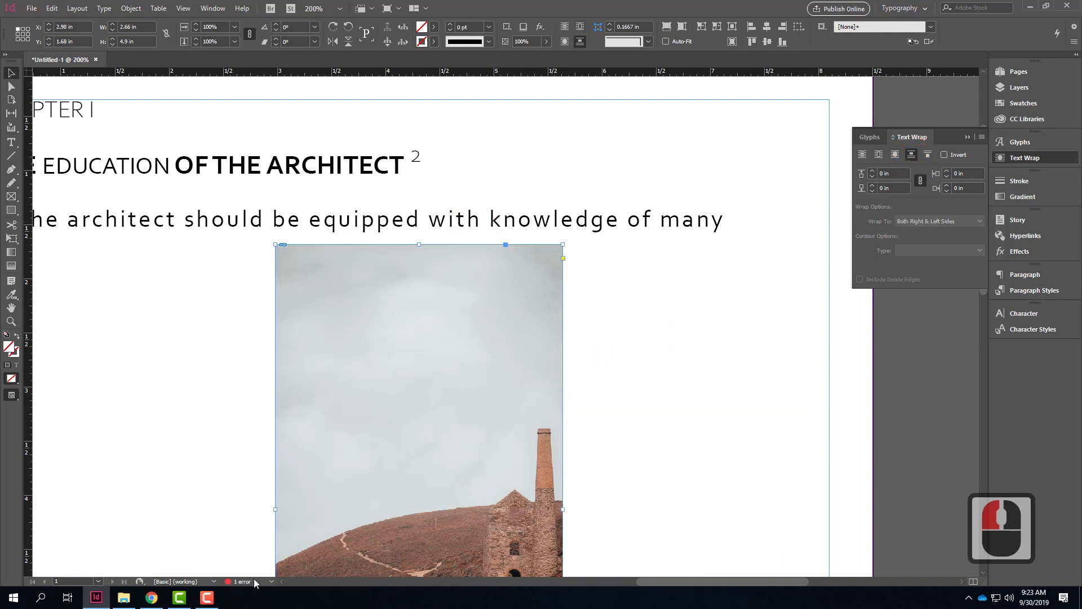
left_click(896, 158)
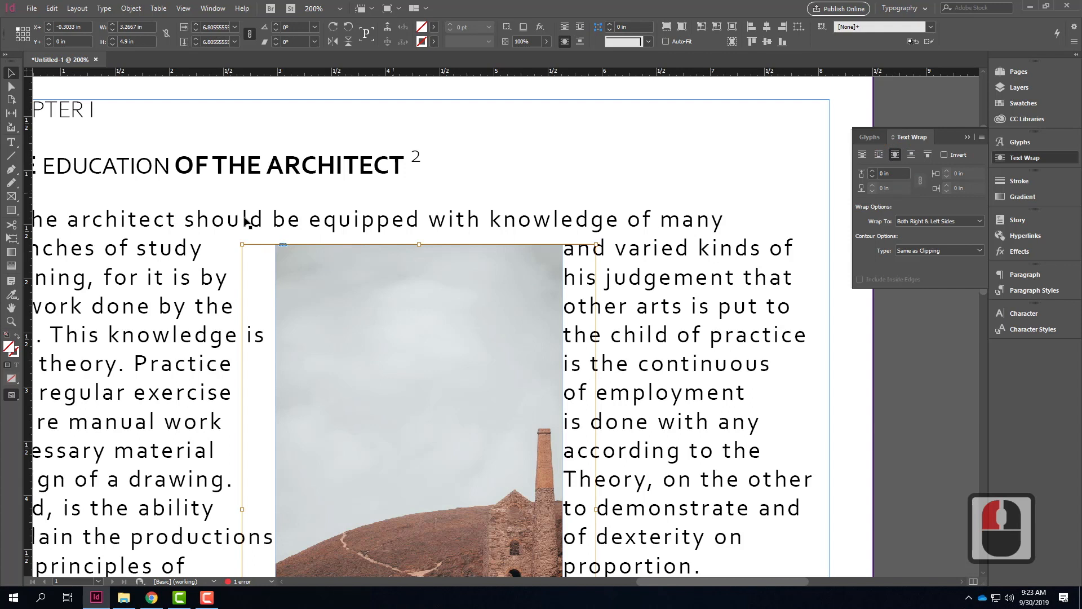
left_click(883, 156)
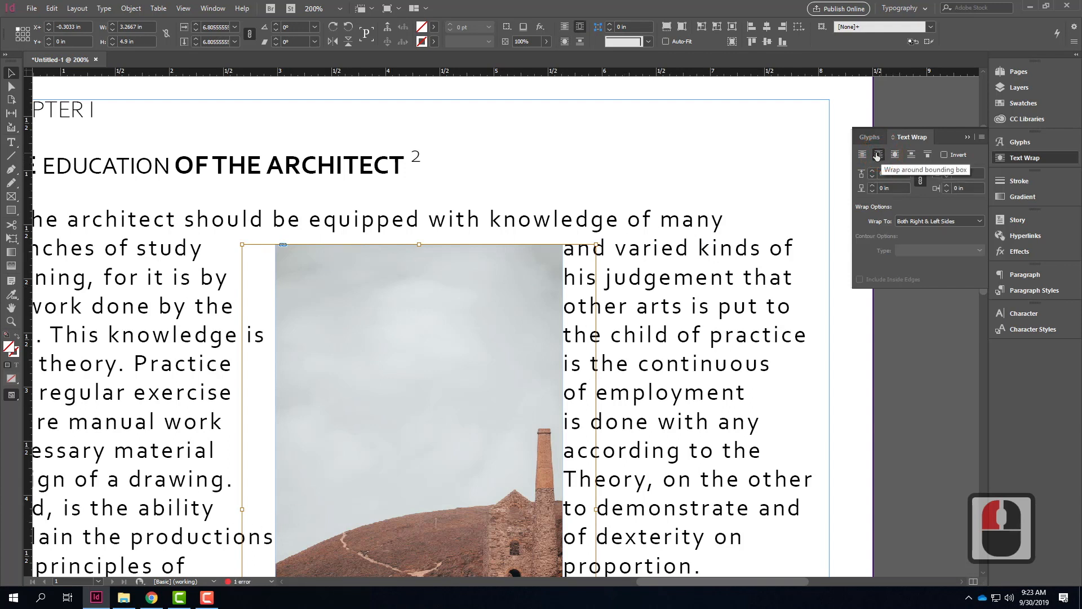
left_click(863, 157)
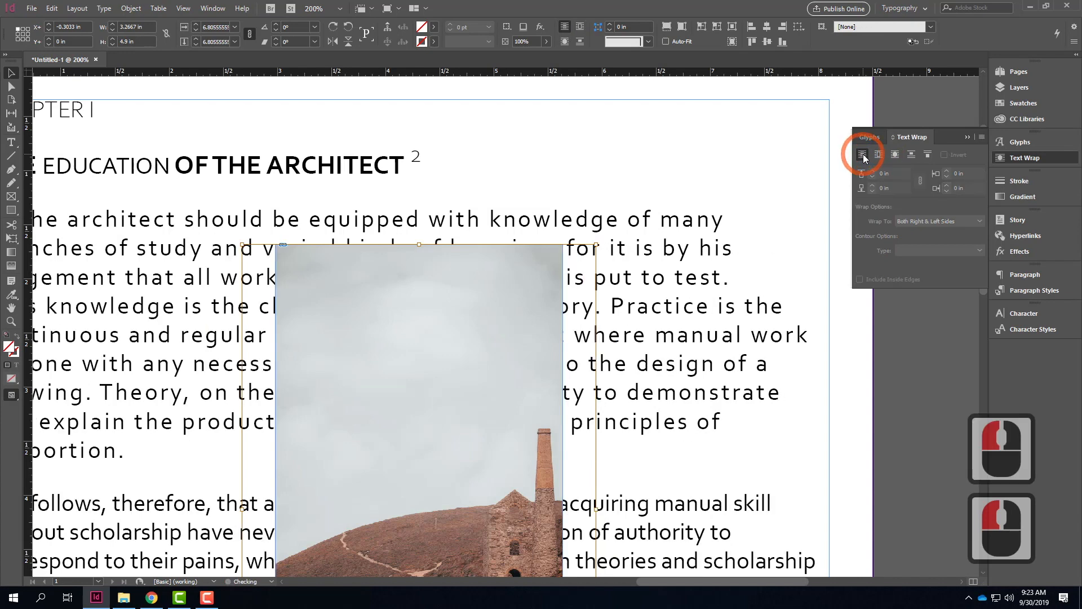
Step: Try to move the image toward the page's right side, and undo the moves of the picture content and text frame
left_click_drag(413, 399, 582, 341)
left_click_drag(658, 319, 679, 300)
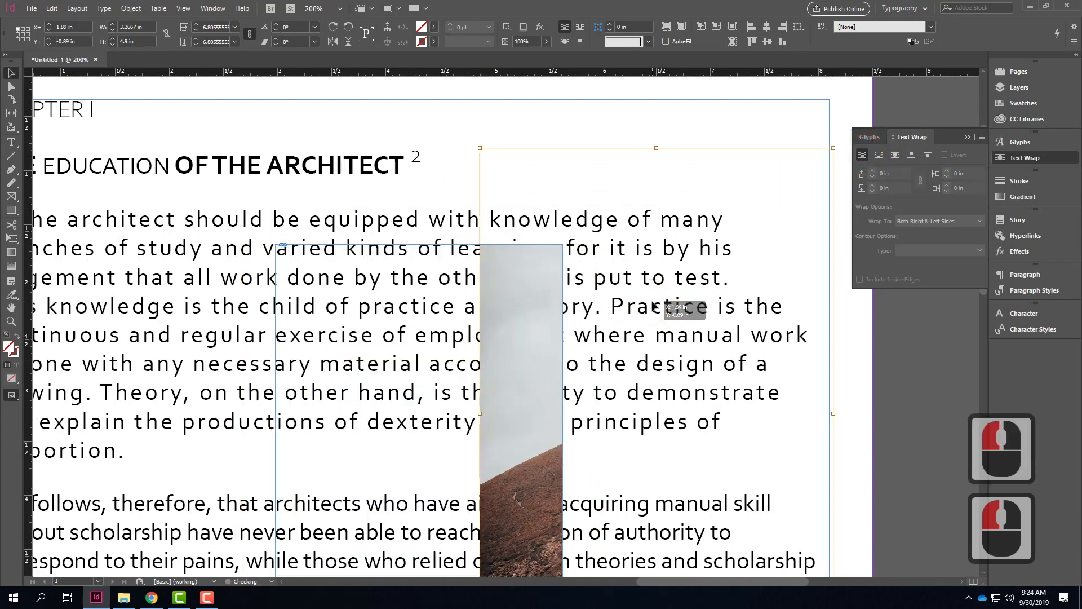
key("ctrl+z")
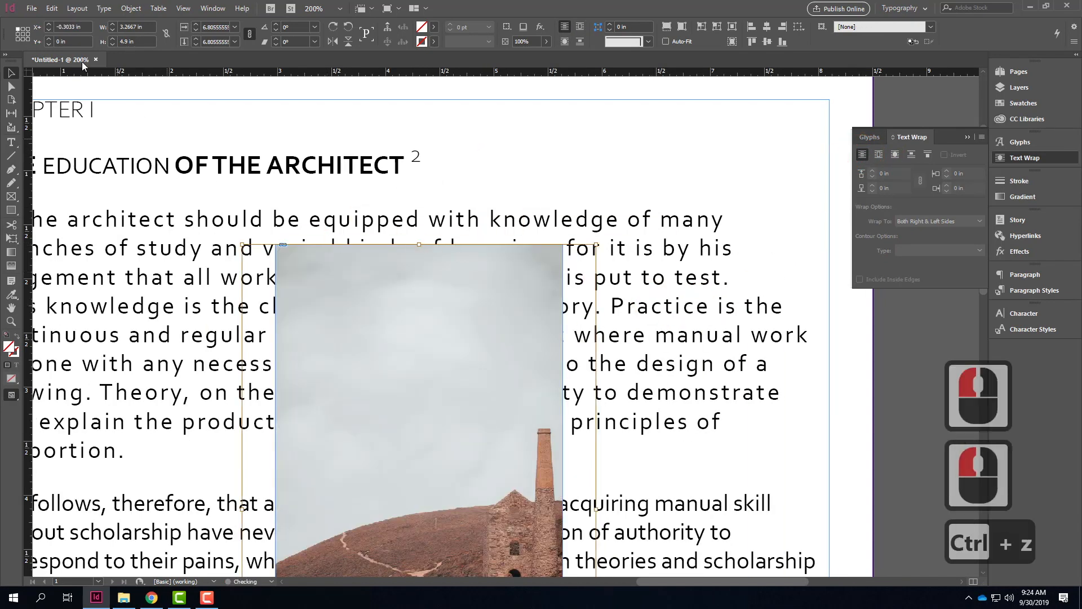
left_click(14, 78)
left_click(510, 167)
left_click(473, 304)
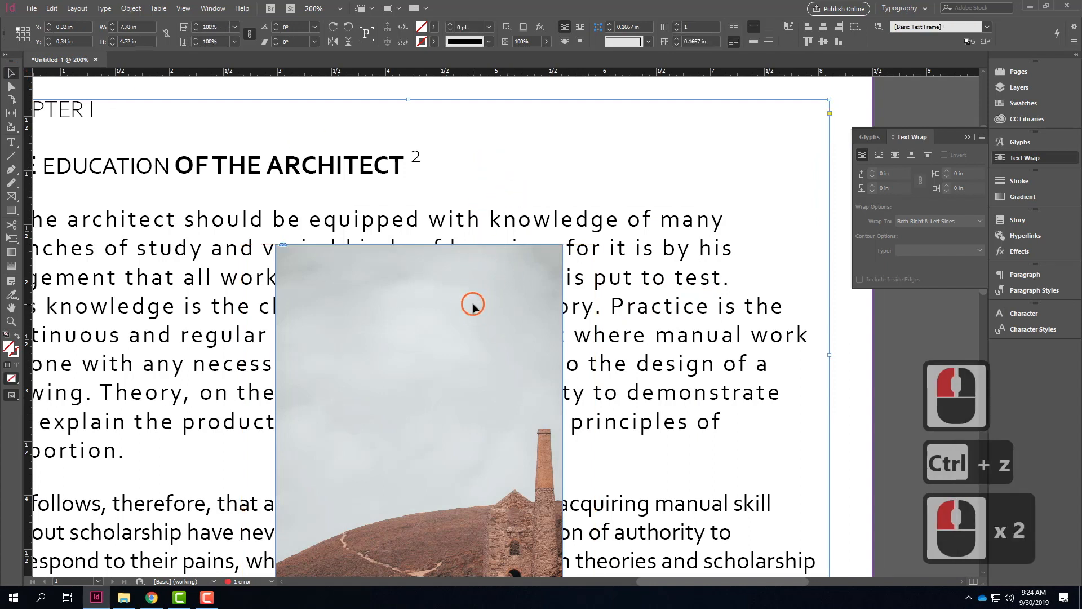
left_click_drag(455, 312, 487, 309)
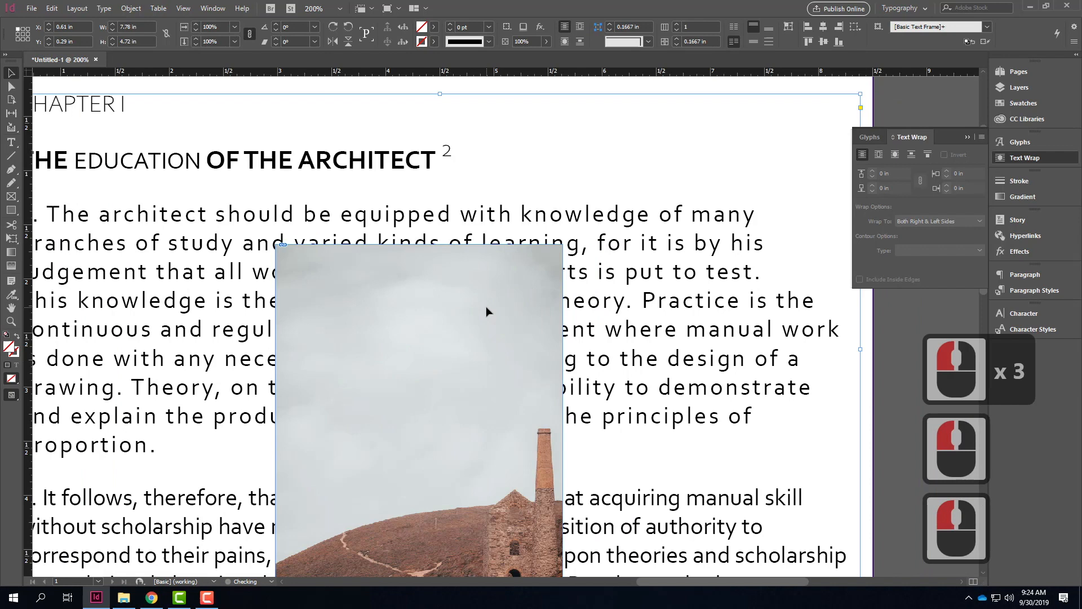
key("ctrl+z")
Step: Reposition the opening text frame and the image separately, setting the image over the text's right side at about X 5.41 in, Y 0.74 in
right_click(492, 286)
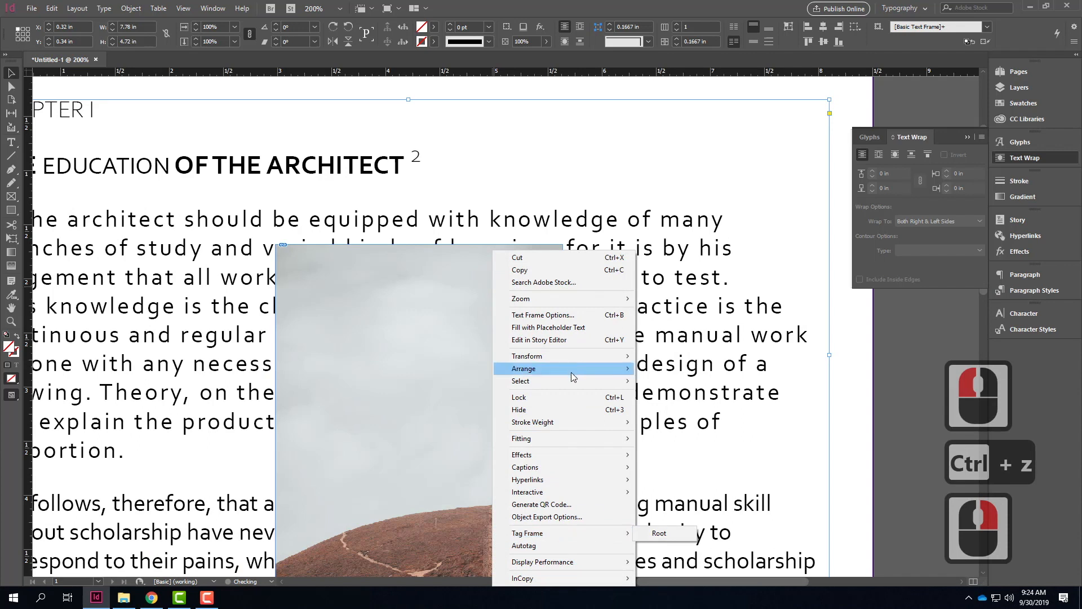
mouse_move(573, 381)
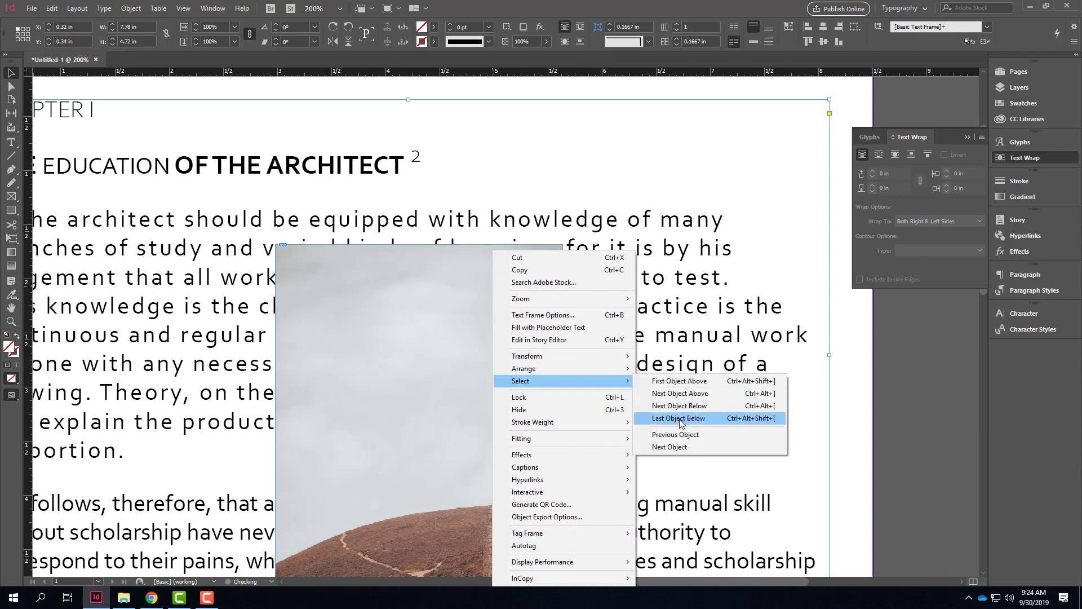
left_click(682, 422)
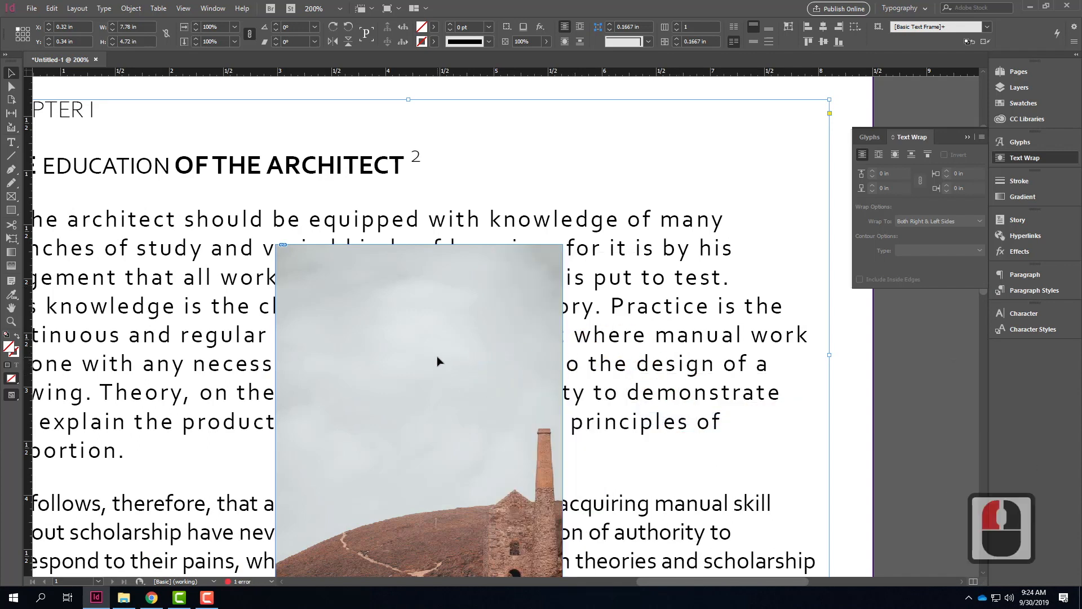
left_click_drag(711, 333, 417, 328)
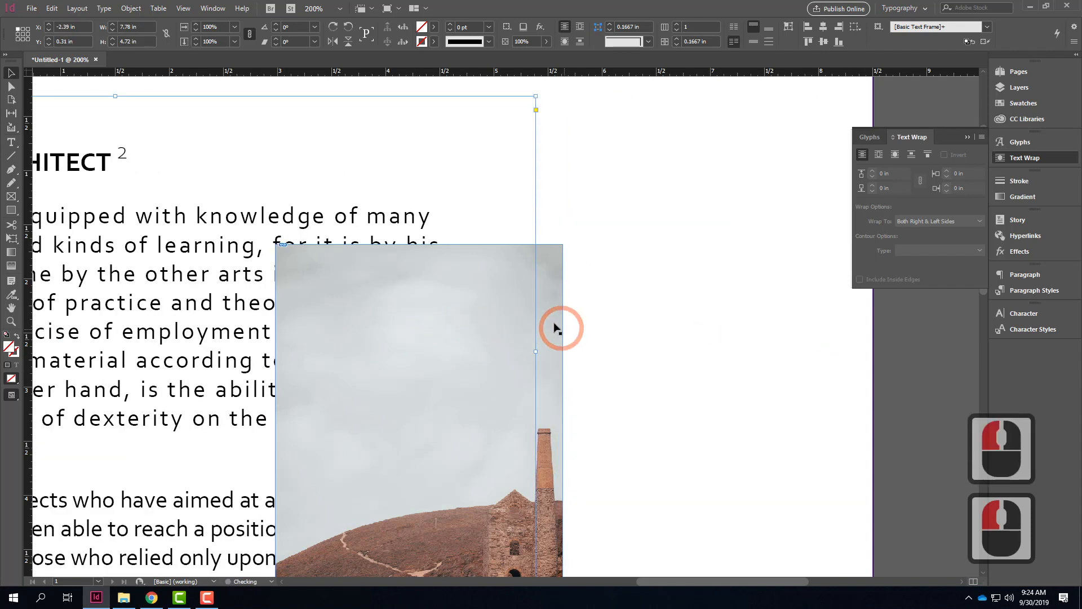
double_click(554, 340)
left_click(701, 259)
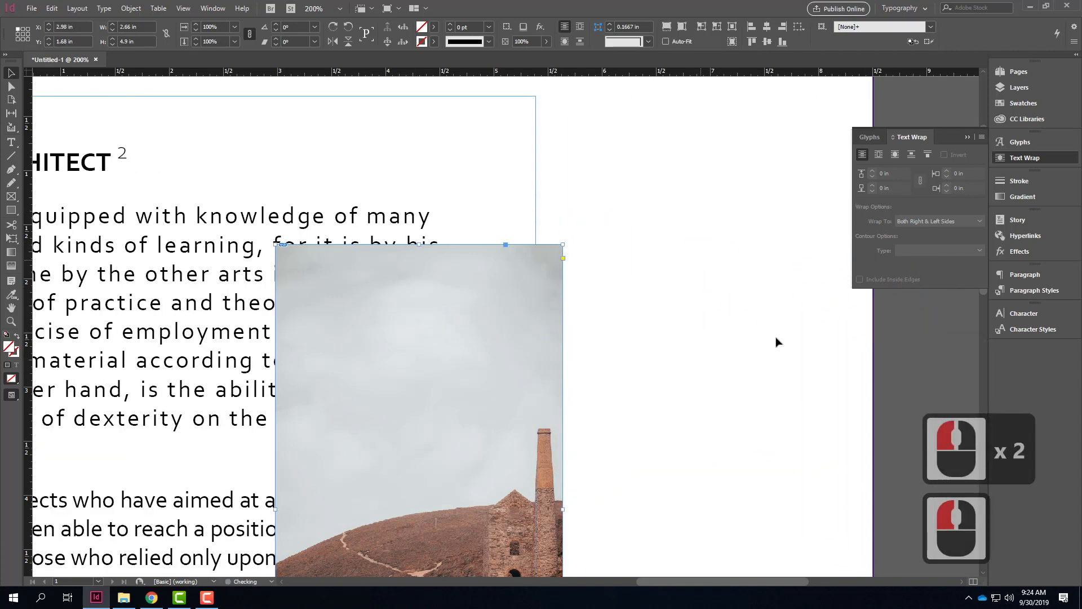
left_click_drag(459, 335, 850, 337)
left_click(387, 249)
left_click_drag(288, 302, 610, 297)
left_click_drag(891, 403, 775, 305)
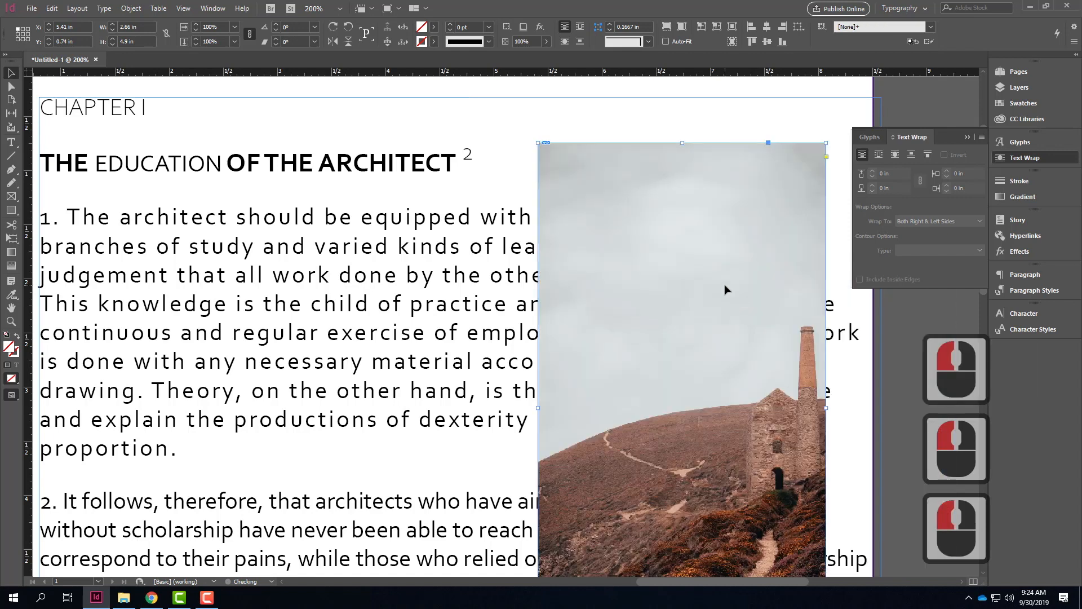
Step: Wrap the opening text around the image's bounding box and move the image right to about X 5.68 in
left_click(880, 158)
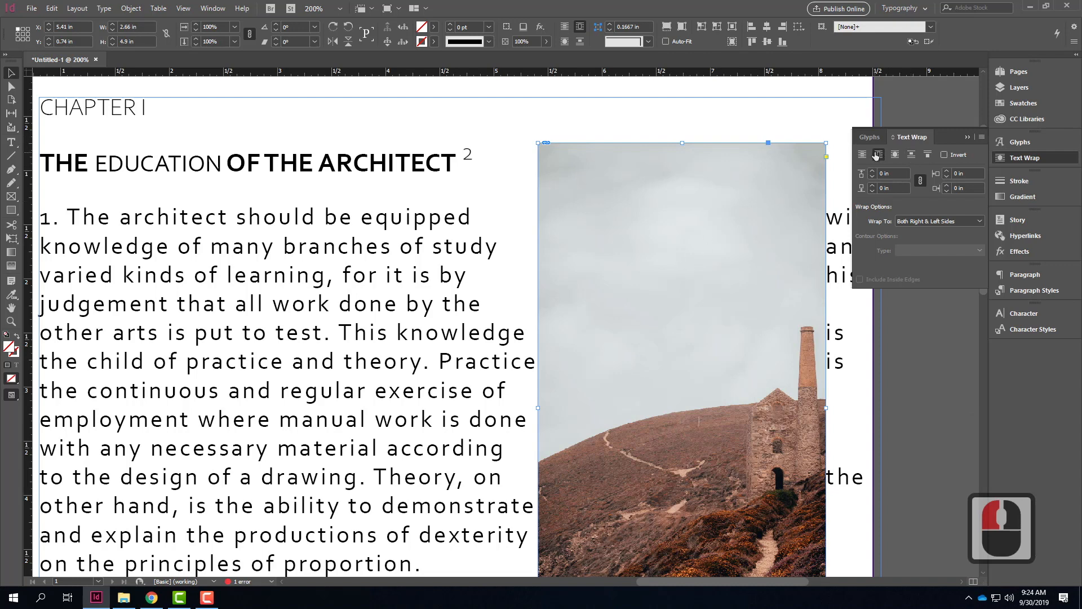
left_click_drag(680, 333, 701, 336)
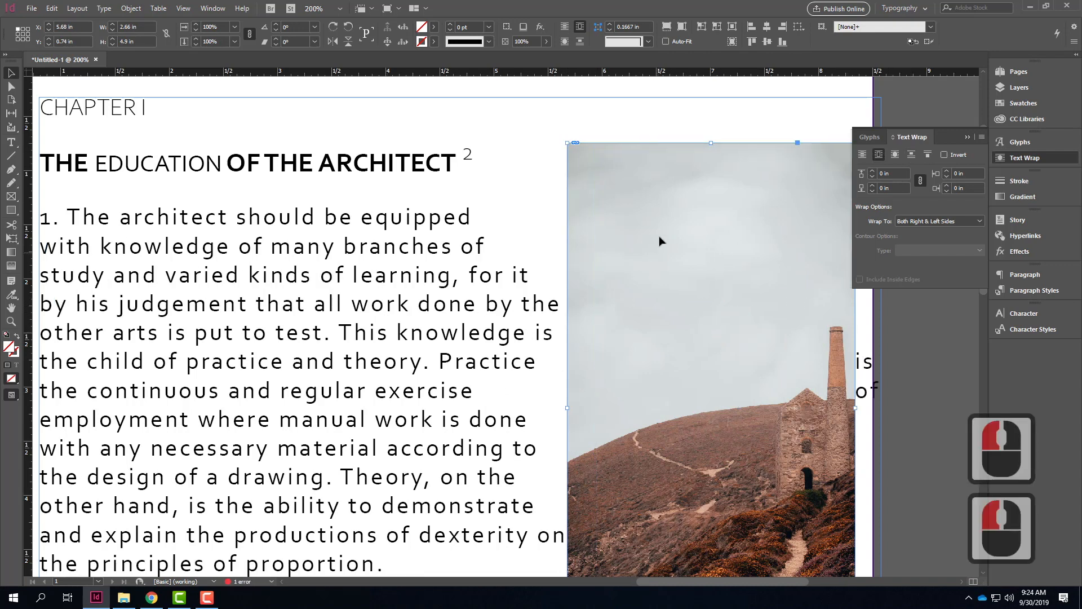
Step: Move the opening text frame to about X 0.36 in, Y 0.31 in, and set the image's text wrap offset to 0.25 in on all sides
left_click_drag(400, 302, 343, 319)
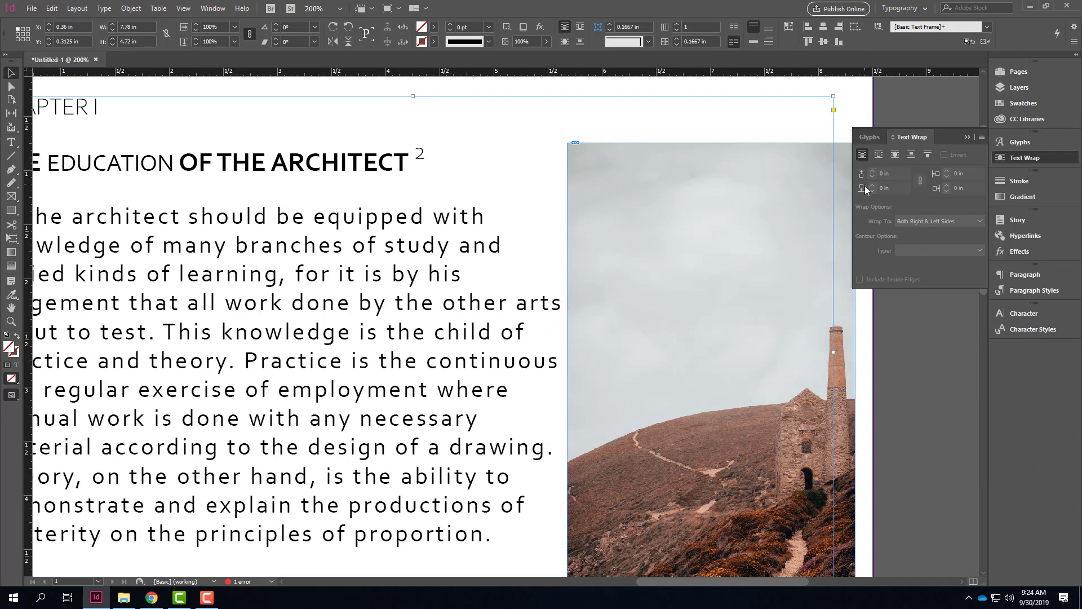
left_click(901, 175)
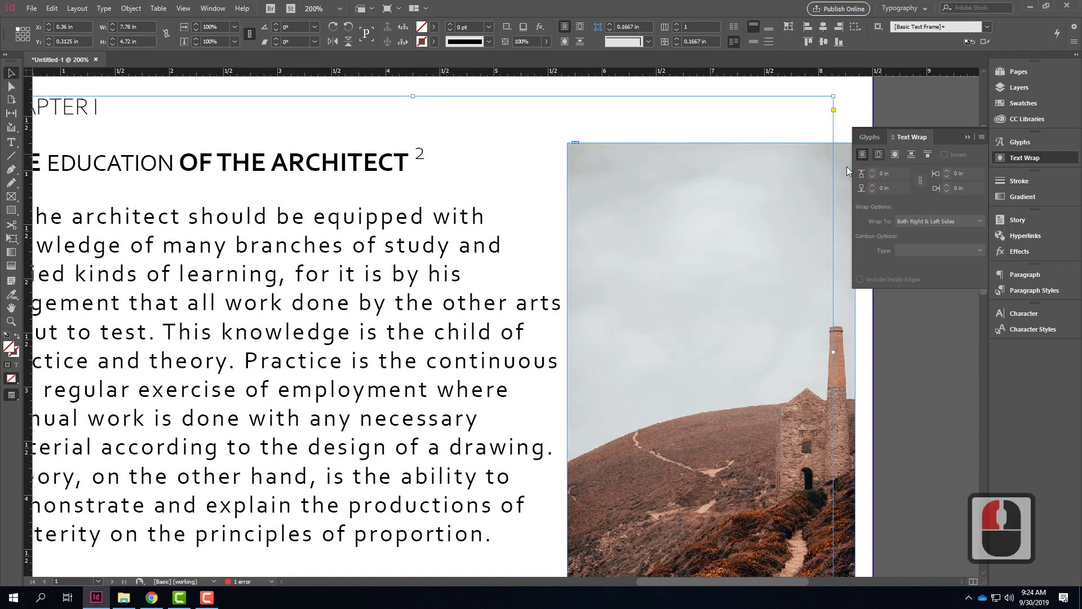
left_click(665, 213)
left_click(793, 186)
left_click(834, 342)
left_click(845, 334)
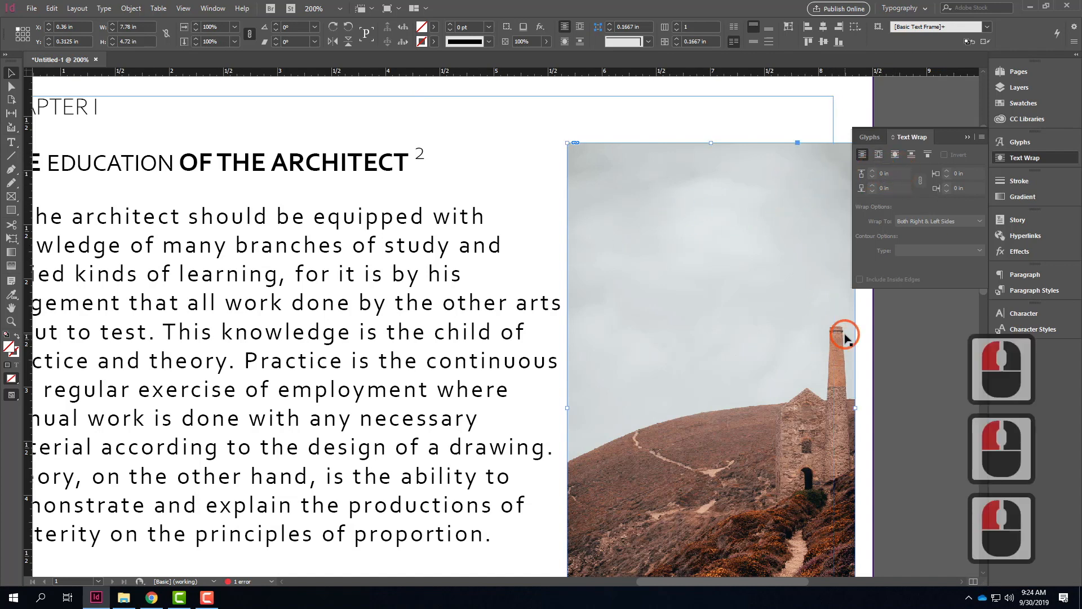
double_click(894, 174)
type("0.25")
key("Tab")
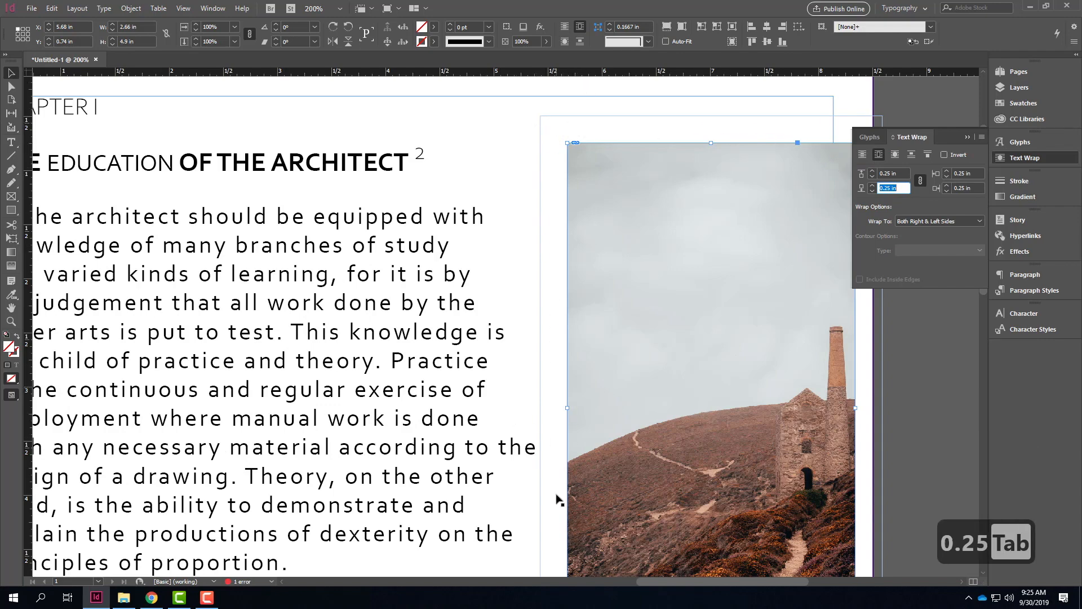
Step: Set the image's text wrap offset to 0.125 in on all sides and check the spacing of the surrounding text
scroll(588, 333, "down", 9)
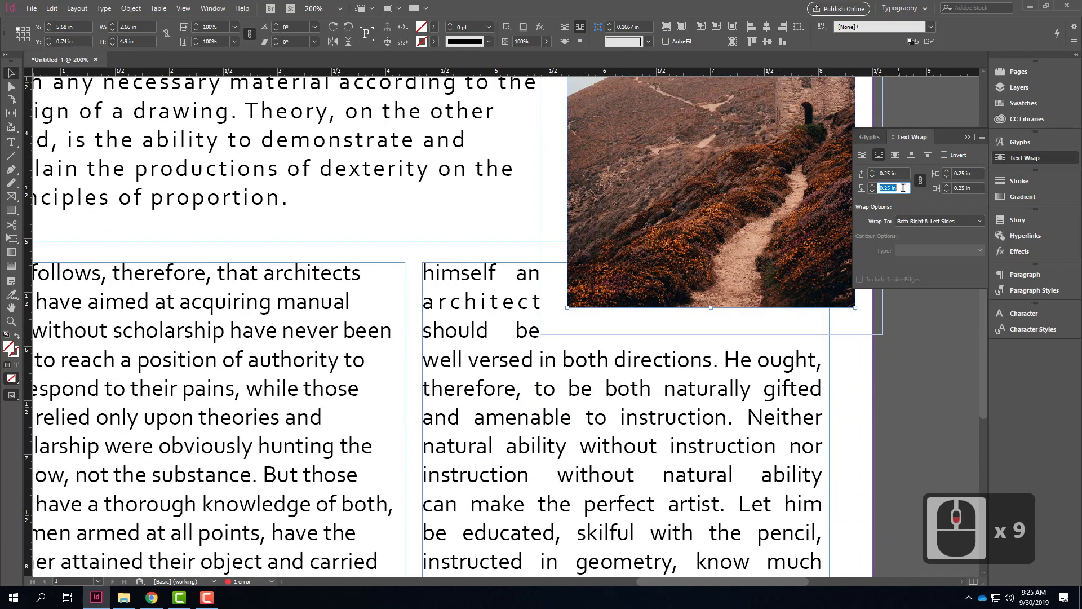
left_click(829, 174)
type("0.125")
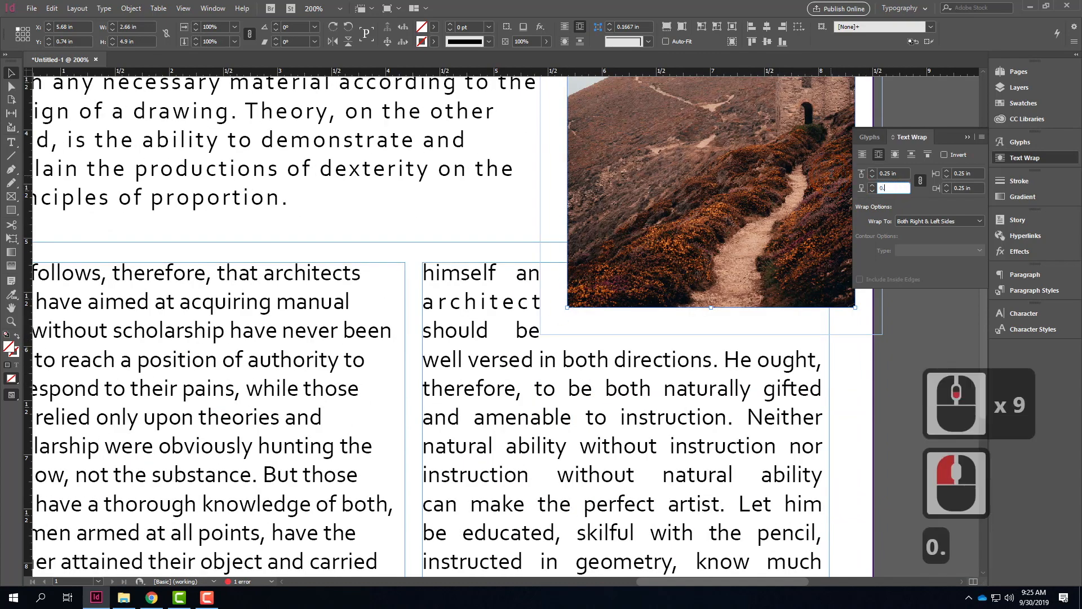
key("Tab")
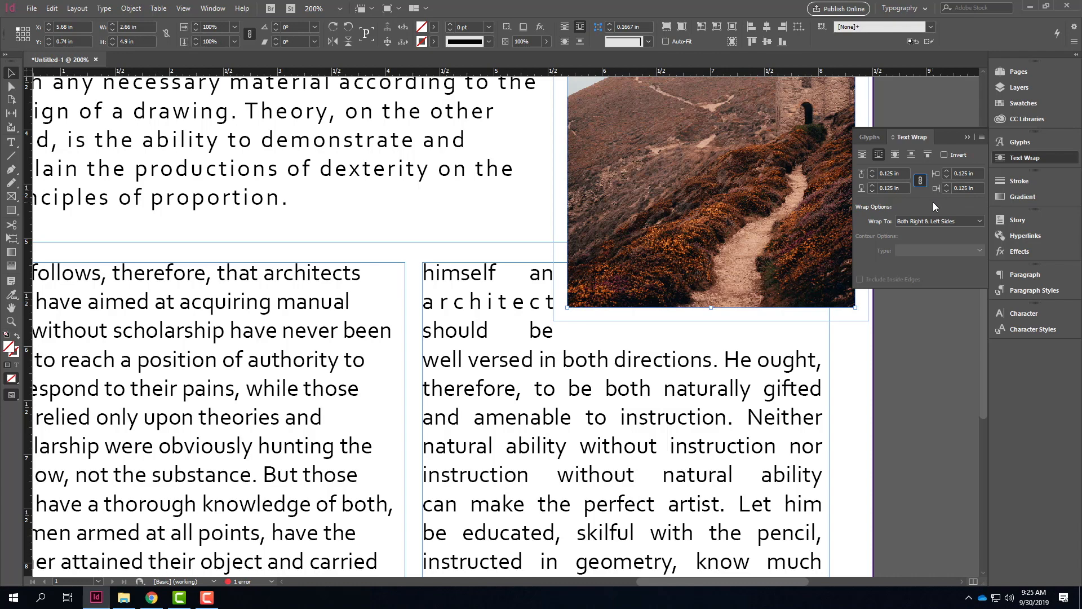
scroll(932, 201, "up", 5)
left_click(895, 369)
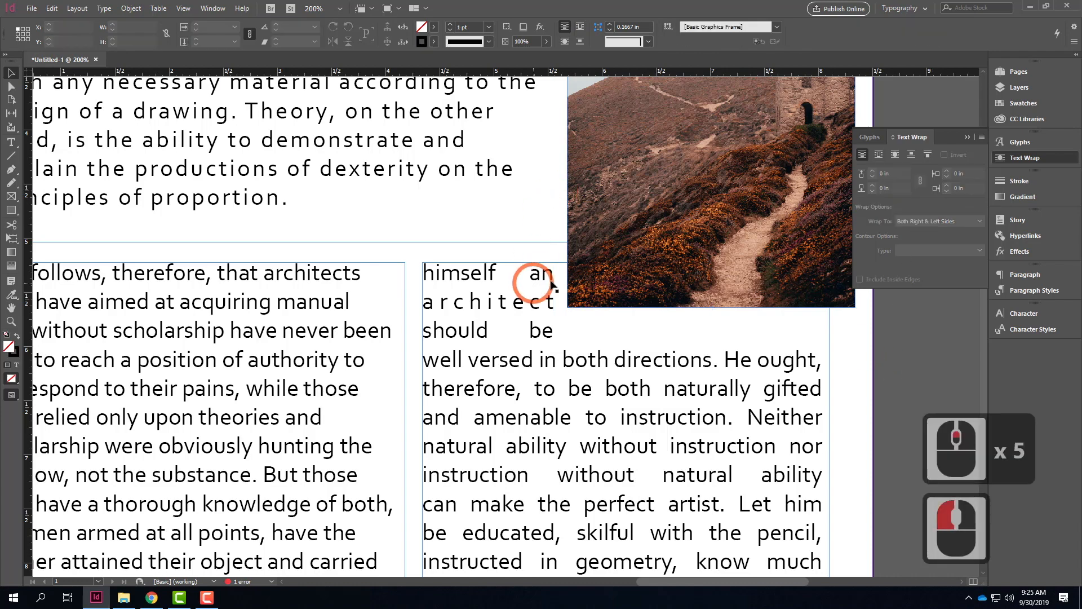
scroll(630, 273, "up", 6)
scroll(630, 274, "up", 6)
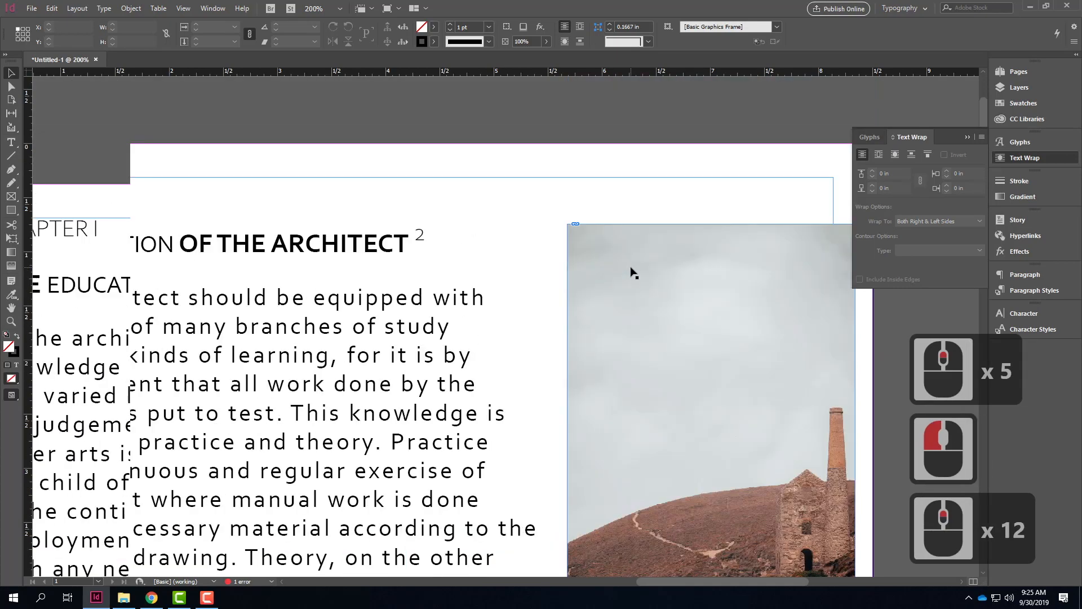
scroll(630, 274, "down", 4)
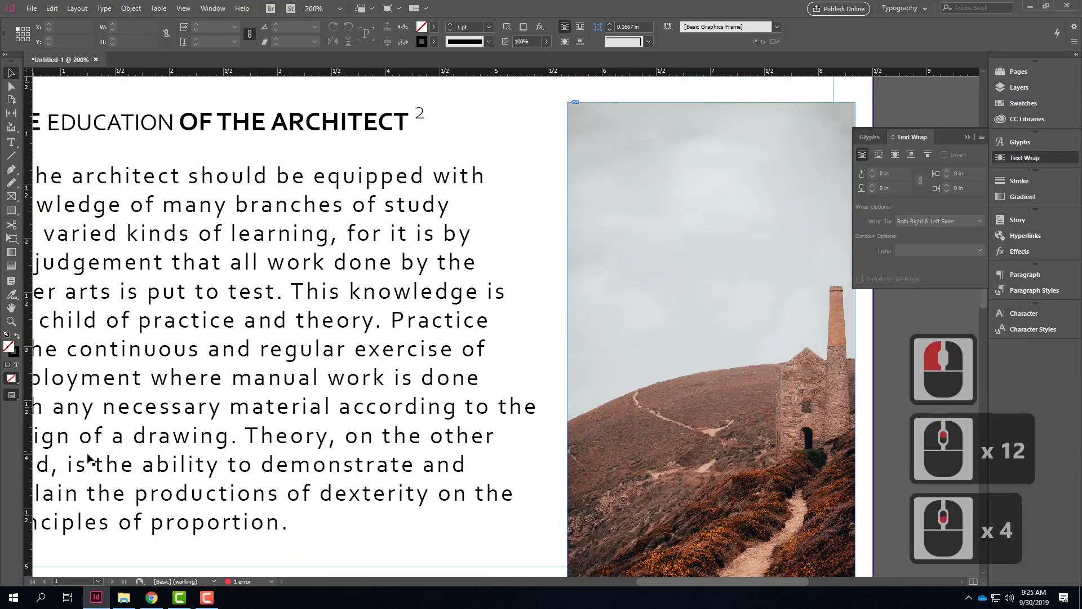
scroll(520, 292, "down", 9)
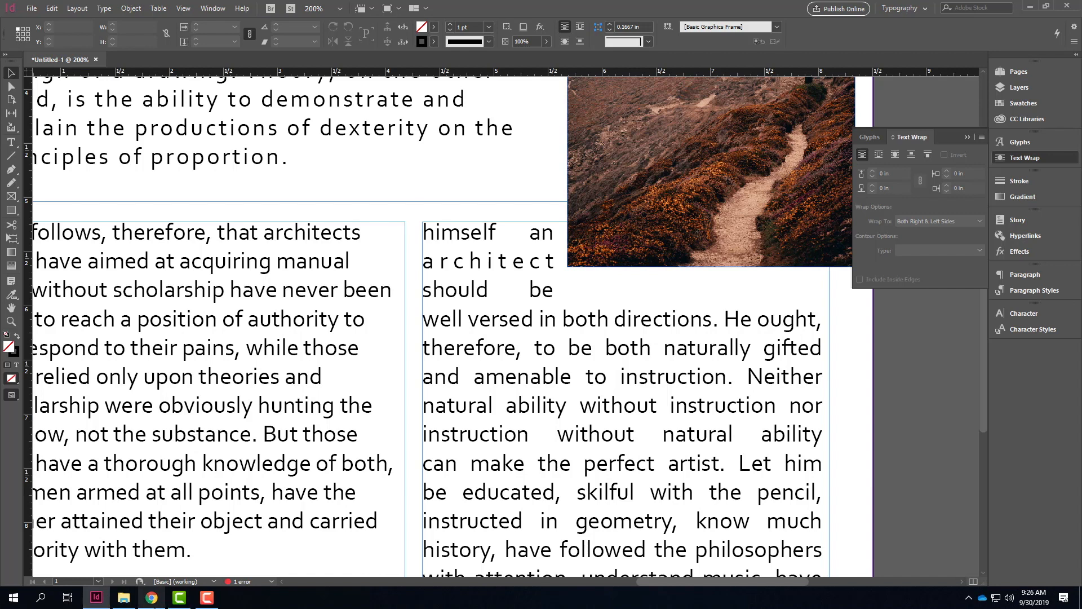
Step: Switch to Chrome, search for google fonts in a new tab, and open the Google Fonts site
left_click(152, 600)
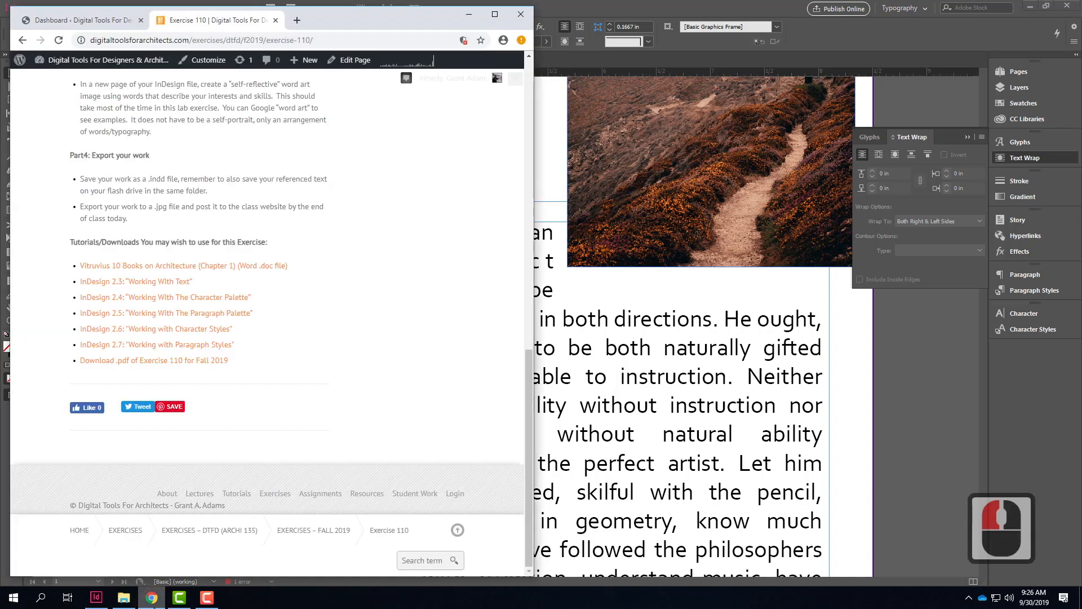
left_click(297, 21)
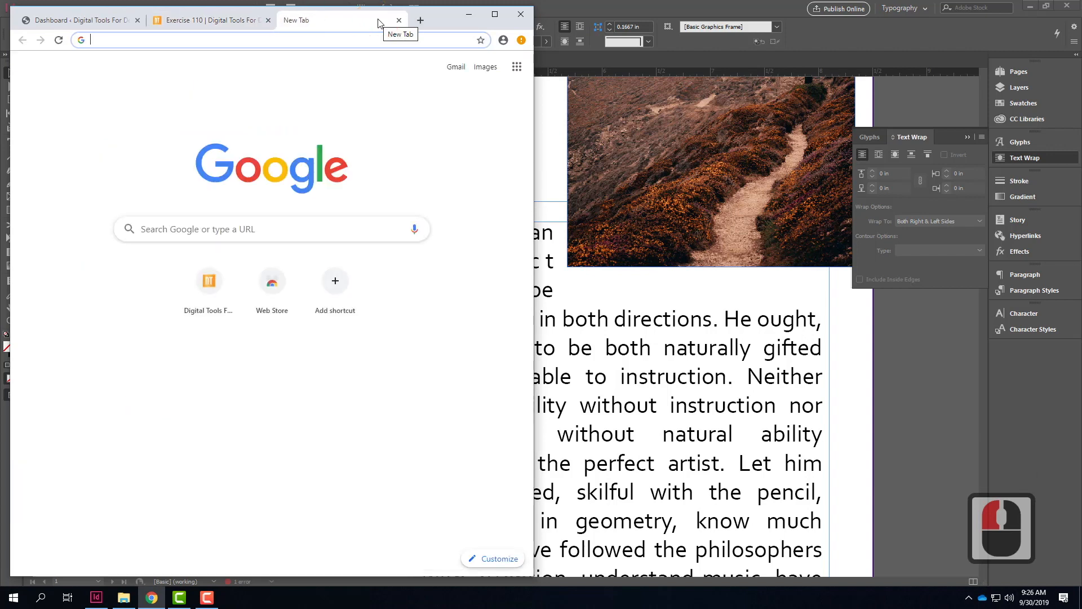
type("google font")
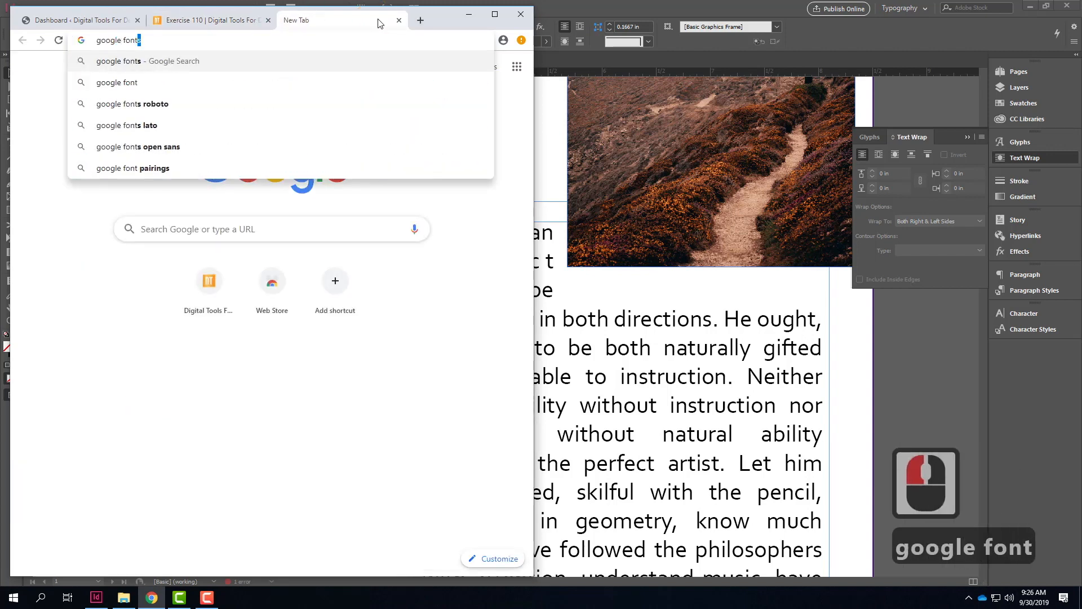
type("s")
key("Return")
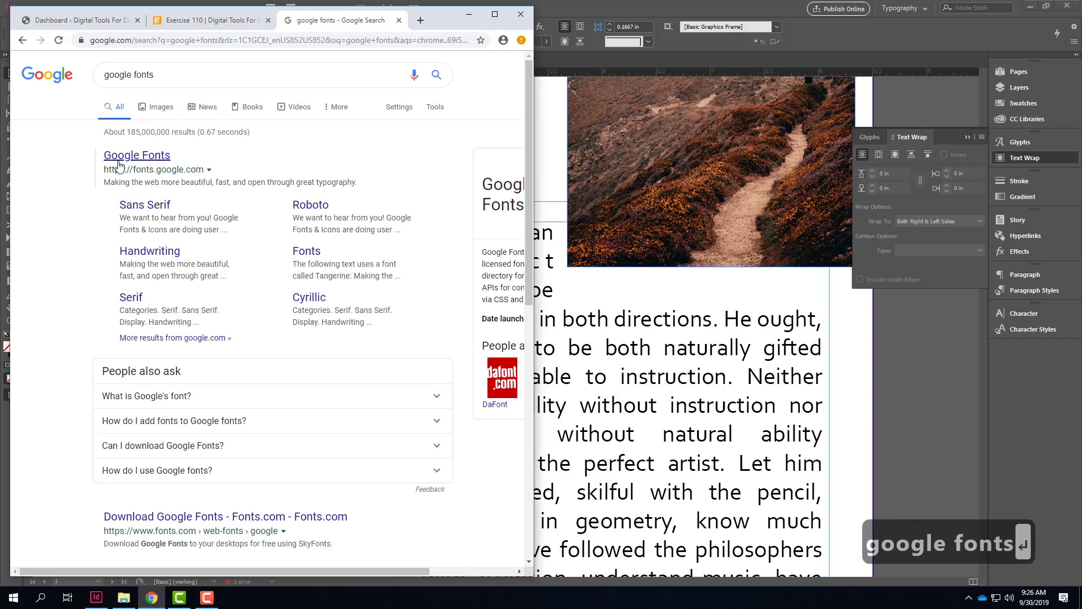
left_click(116, 160)
left_click(327, 165)
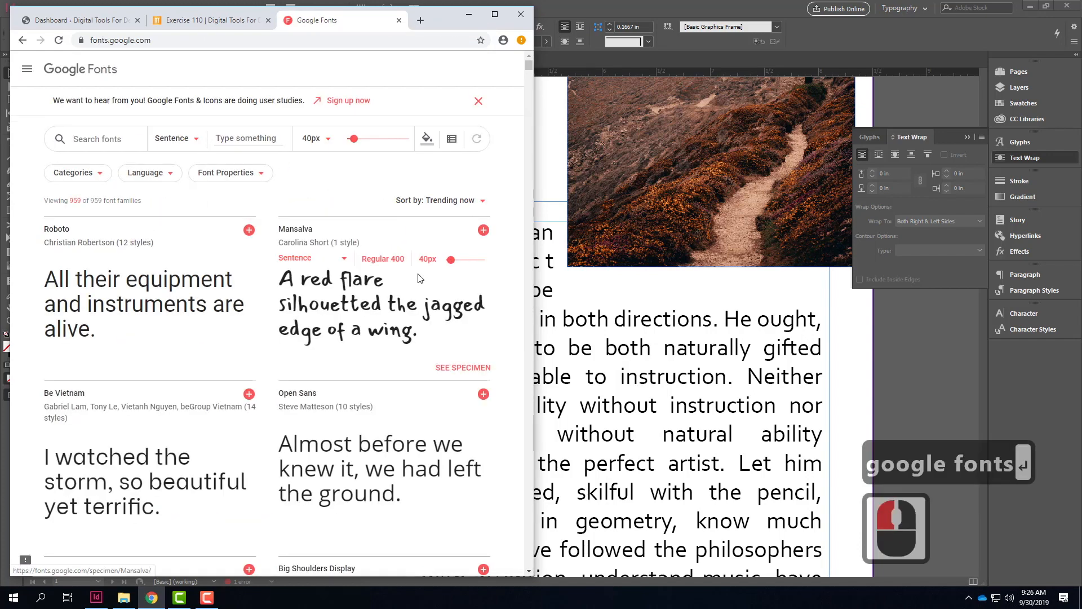
Step: Browse the font families and open the specimen page of the handwritten font Mansalva
scroll(451, 294, "down", 5)
scroll(452, 294, "down", 4)
scroll(451, 296, "up", 8)
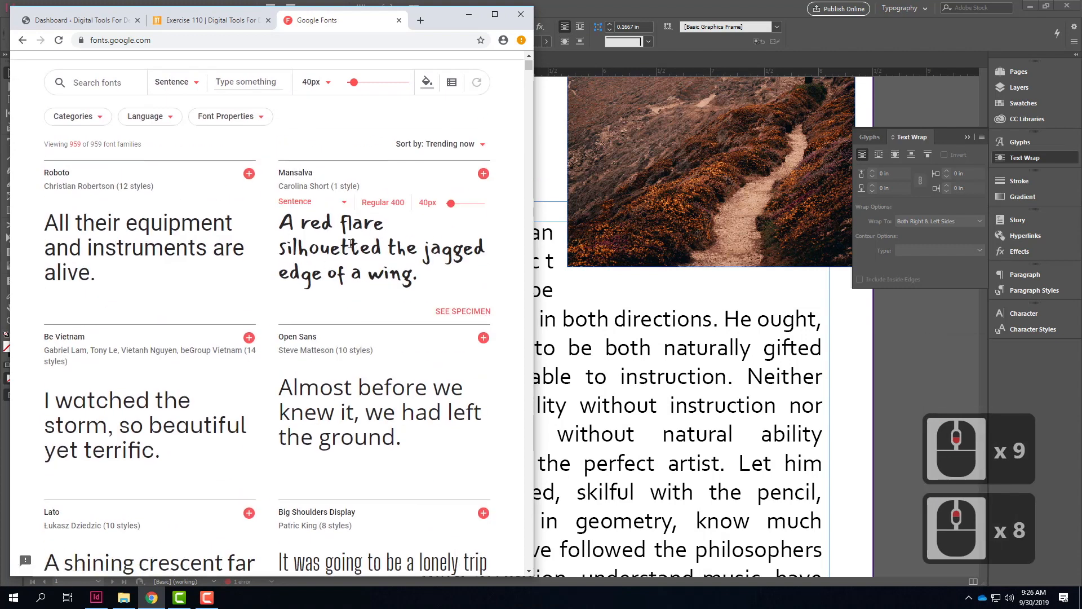
left_click(355, 245)
left_click(314, 188)
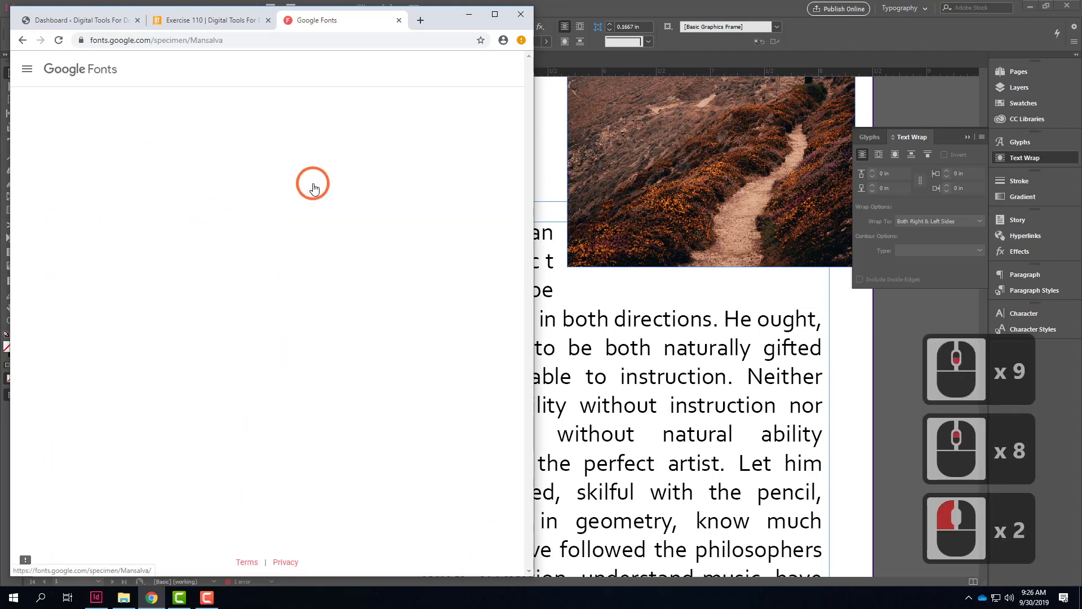
Step: Select the Mansalva family and download it as a zip file
scroll(460, 210, "down", 11)
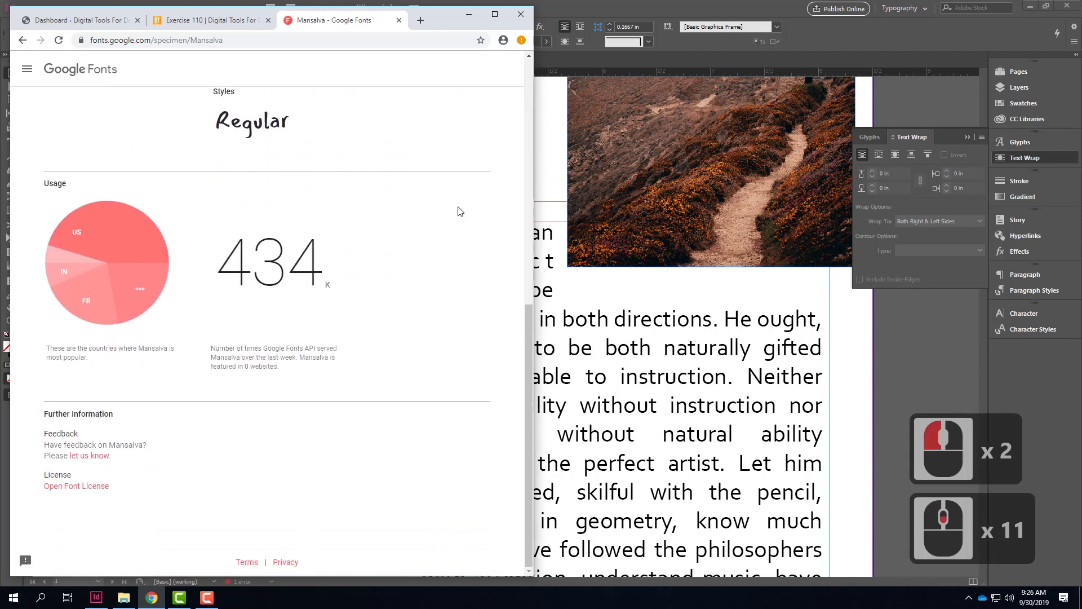
scroll(461, 212, "up", 11)
left_click(407, 138)
scroll(440, 207, "down", 5)
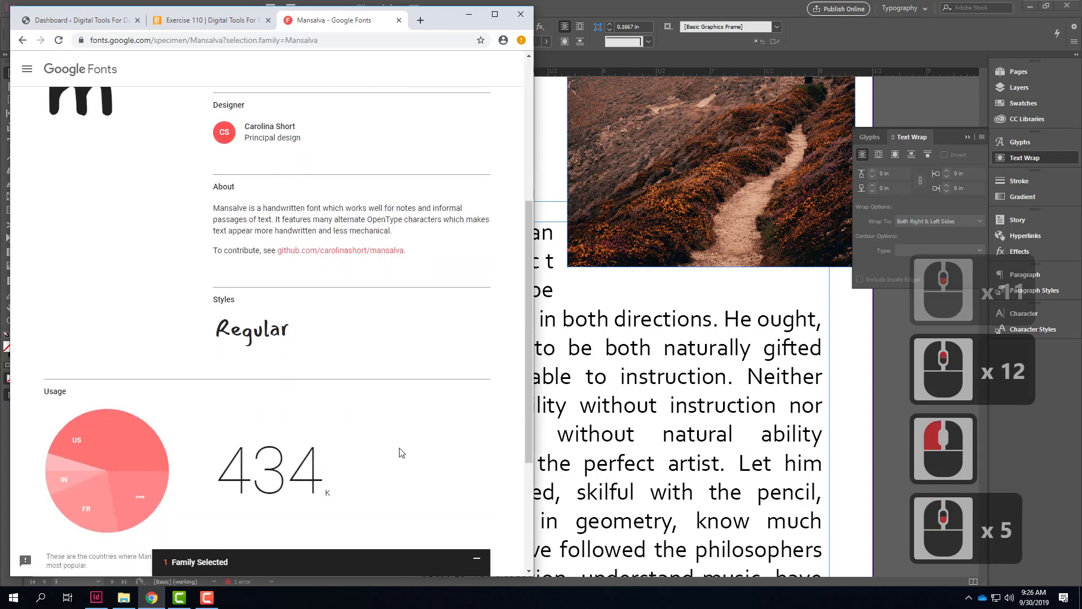
left_click(414, 567)
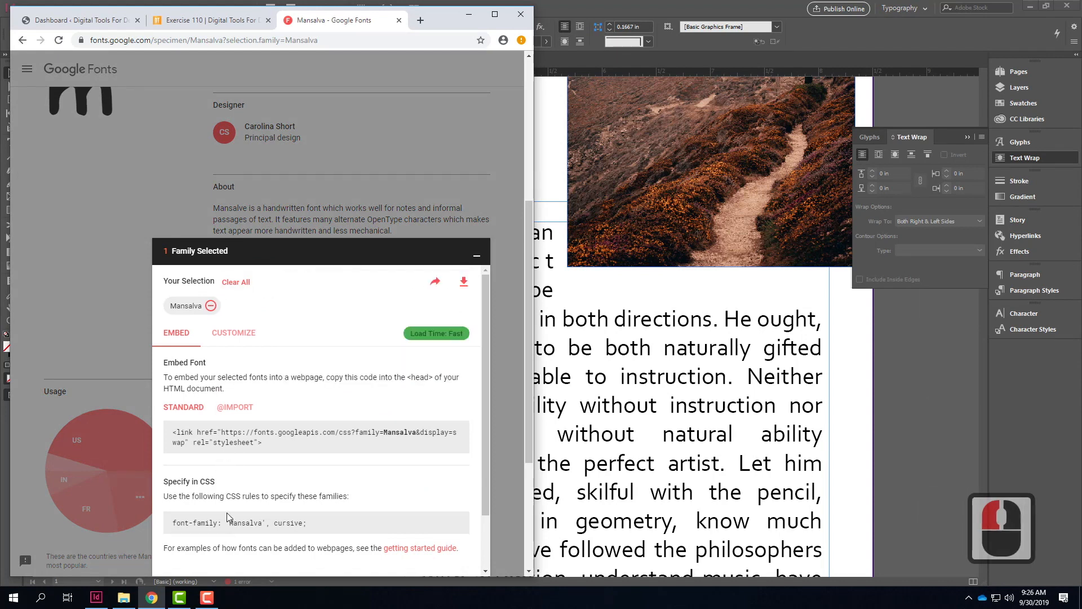
mouse_move(463, 288)
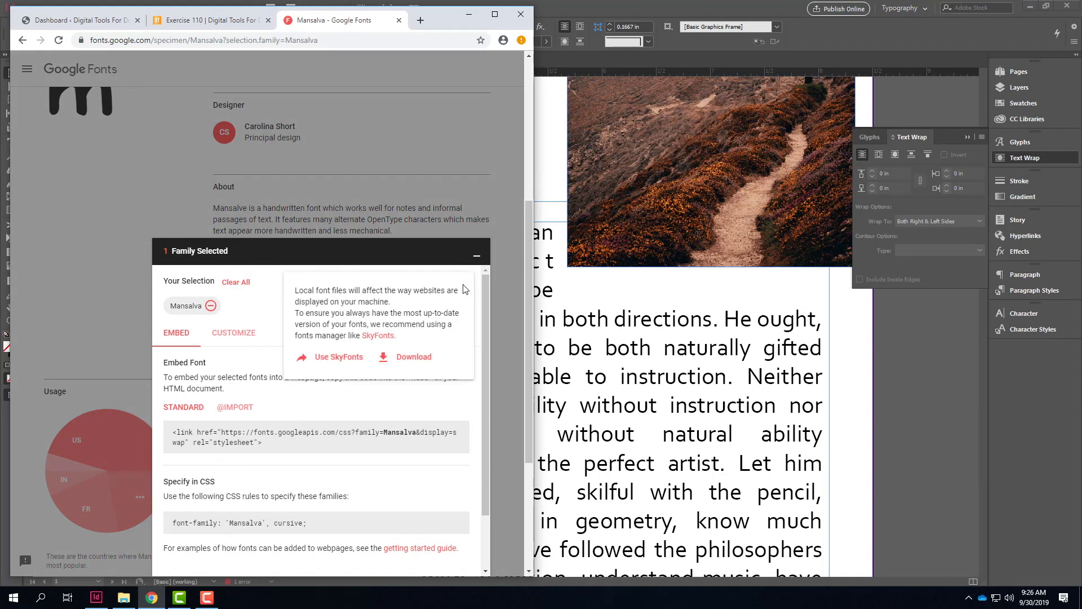
left_click(420, 362)
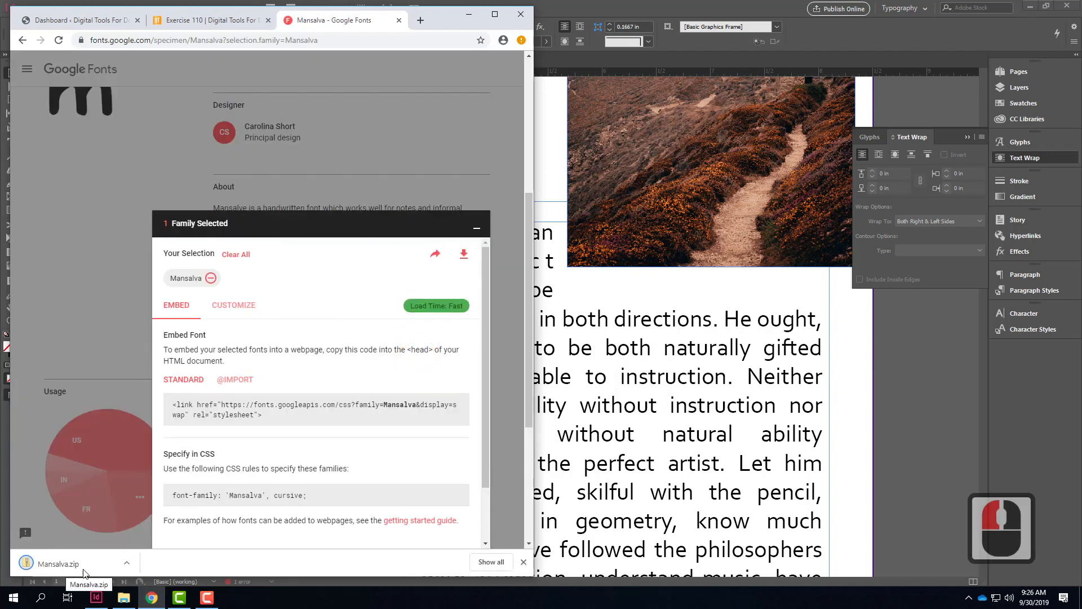
Step: Show Mansalva.zip in the Downloads folder and extract all its files there
left_click(126, 562)
left_click(155, 534)
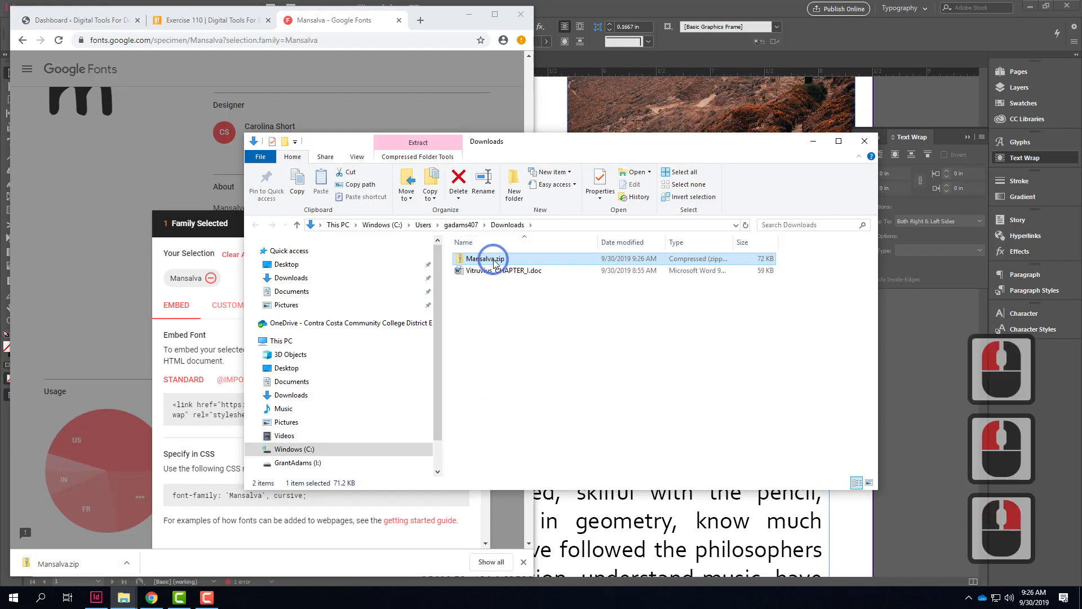
right_click(495, 262)
left_click(530, 296)
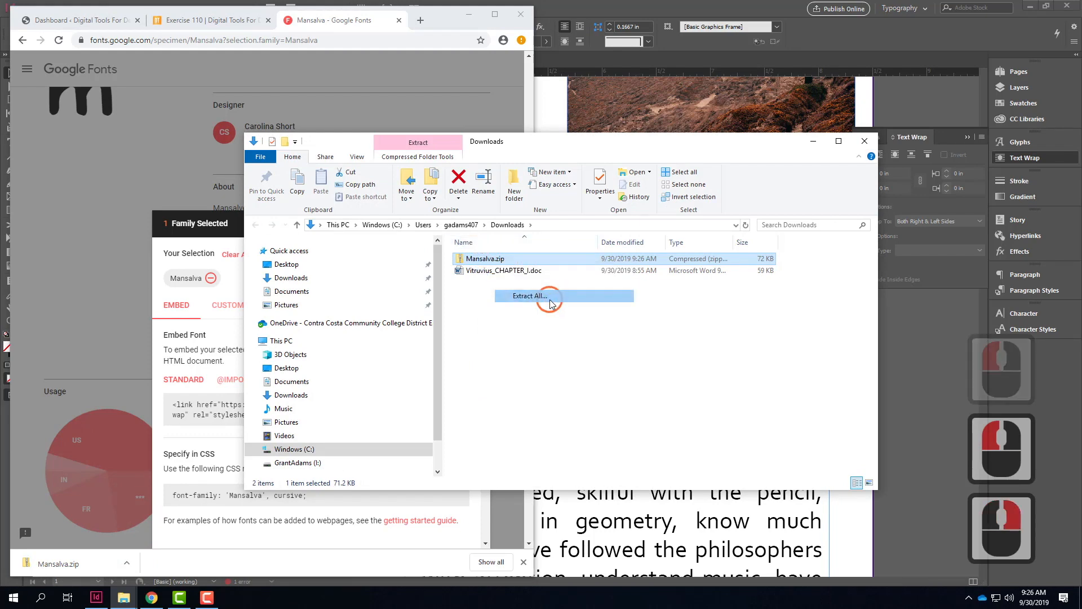
left_click(641, 409)
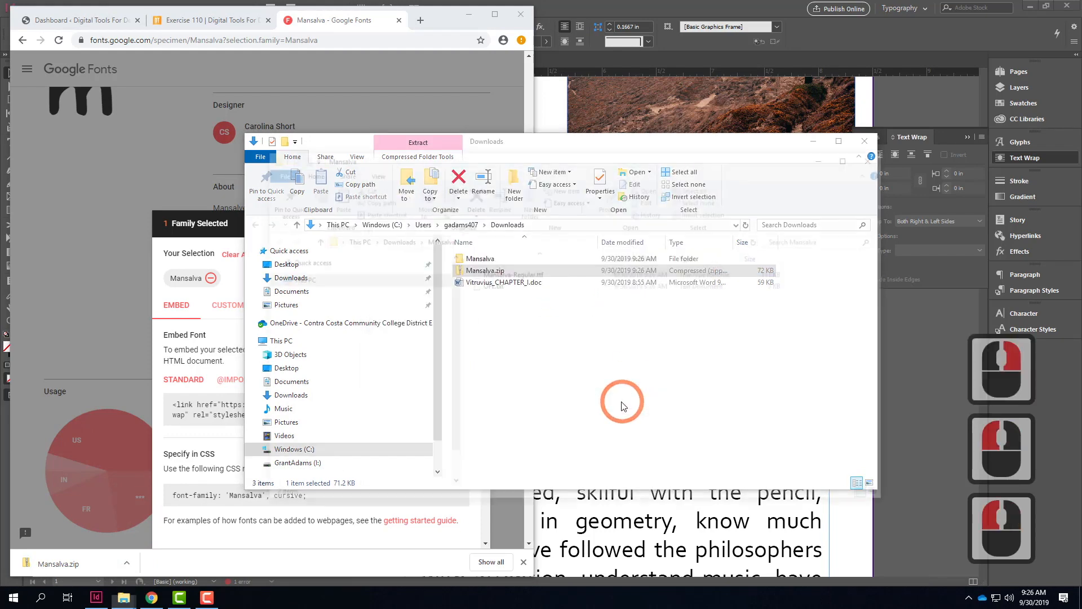
Step: Open Mansalva-Regular.ttf from the extracted folder and install the font
left_click(522, 274)
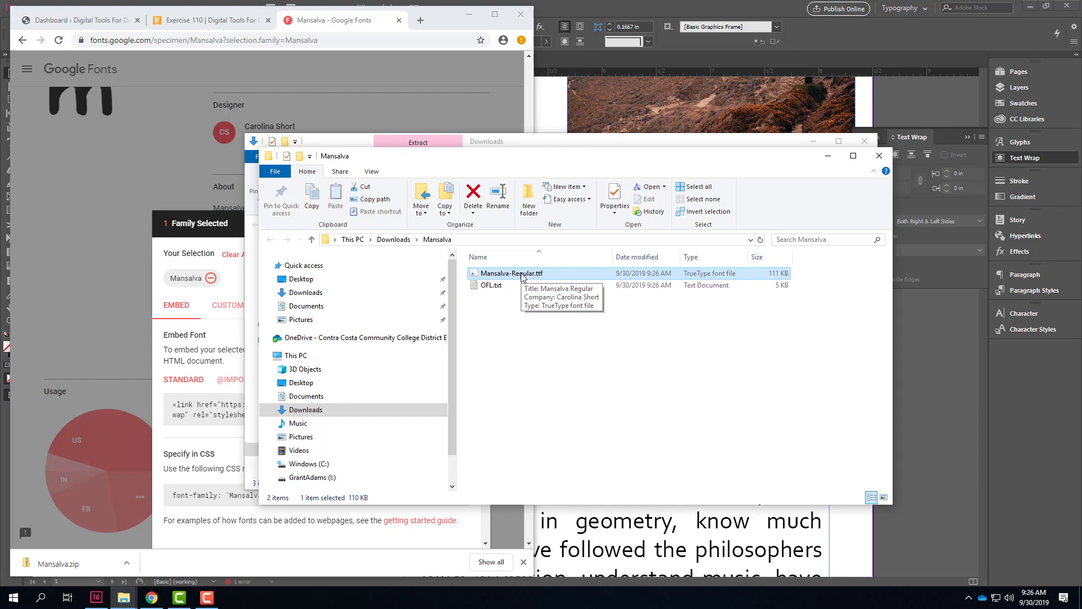
double_click(522, 276)
left_click(167, 146)
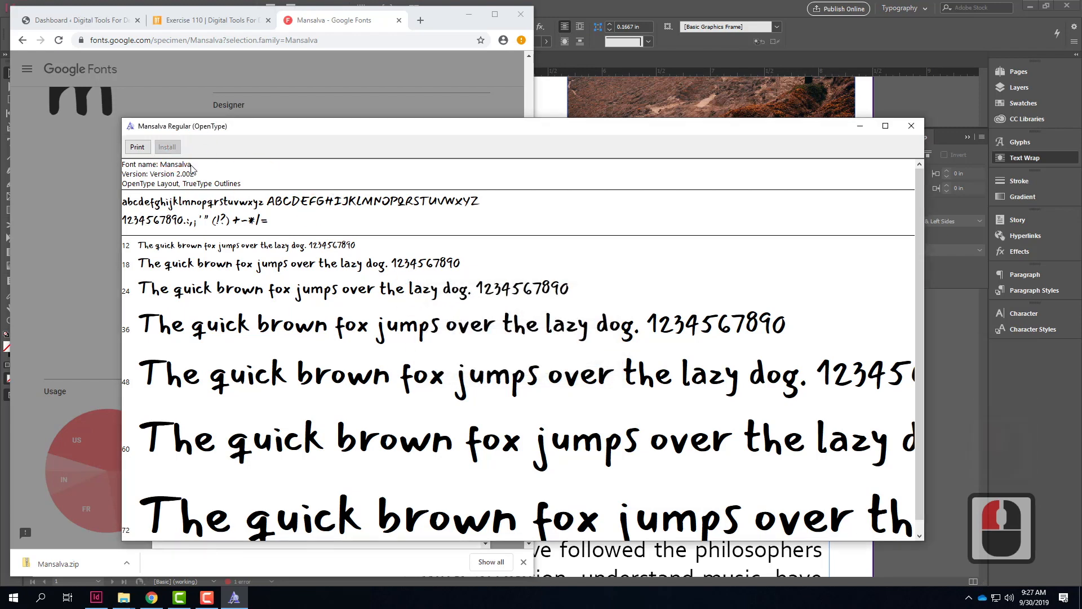
Step: Switch back to InDesign and change all the body text beginning "2. It follows, therefore" to the Mansalva font
left_click(754, 14)
left_click(577, 347)
left_click(590, 313)
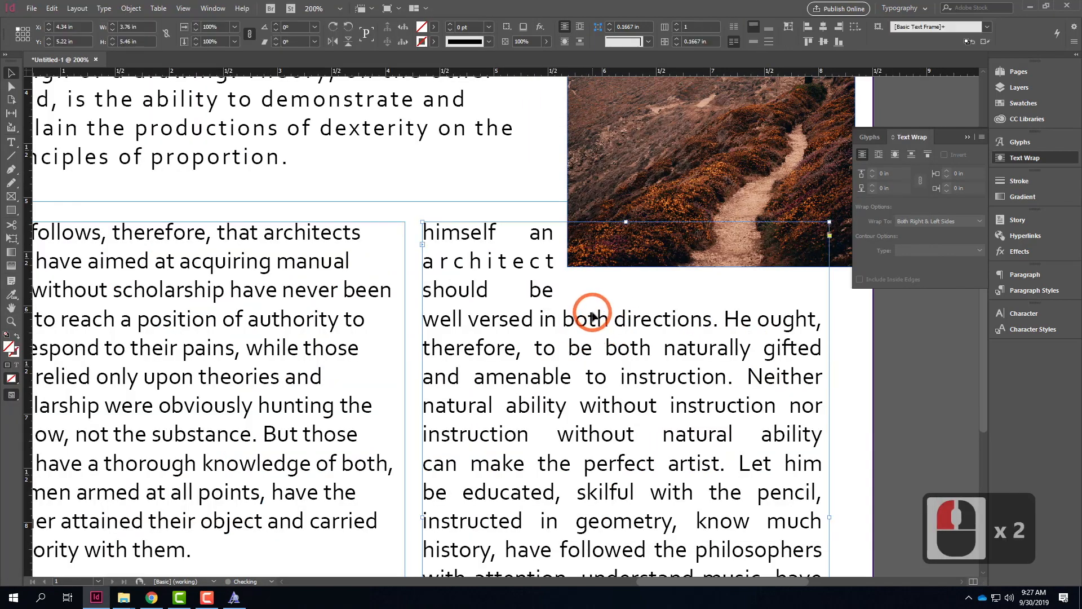
scroll(591, 313, "down", 6)
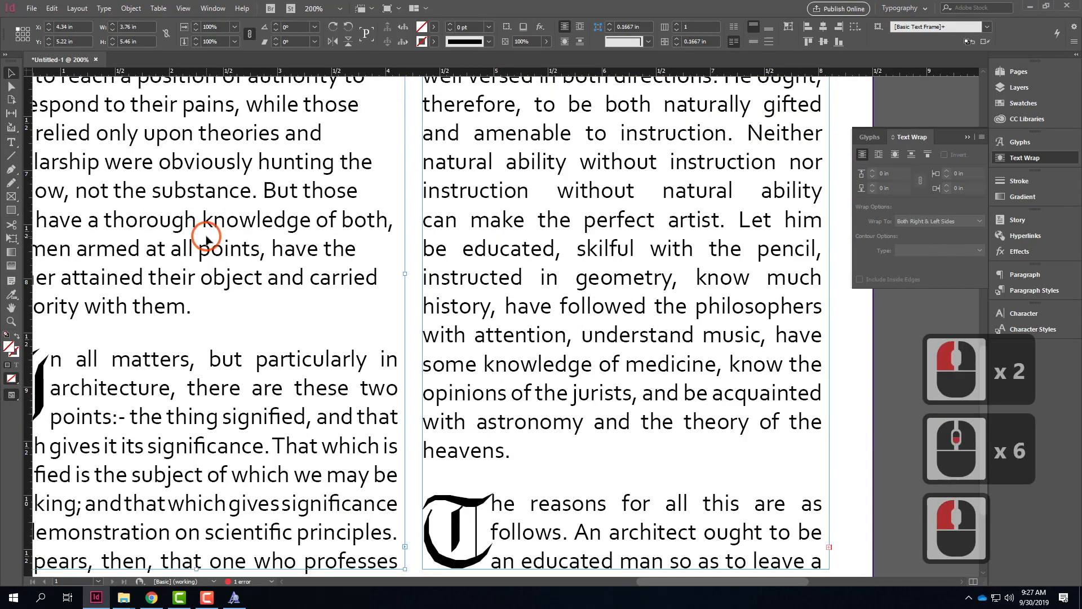
double_click(214, 283)
left_click_drag(208, 308, 650, 304)
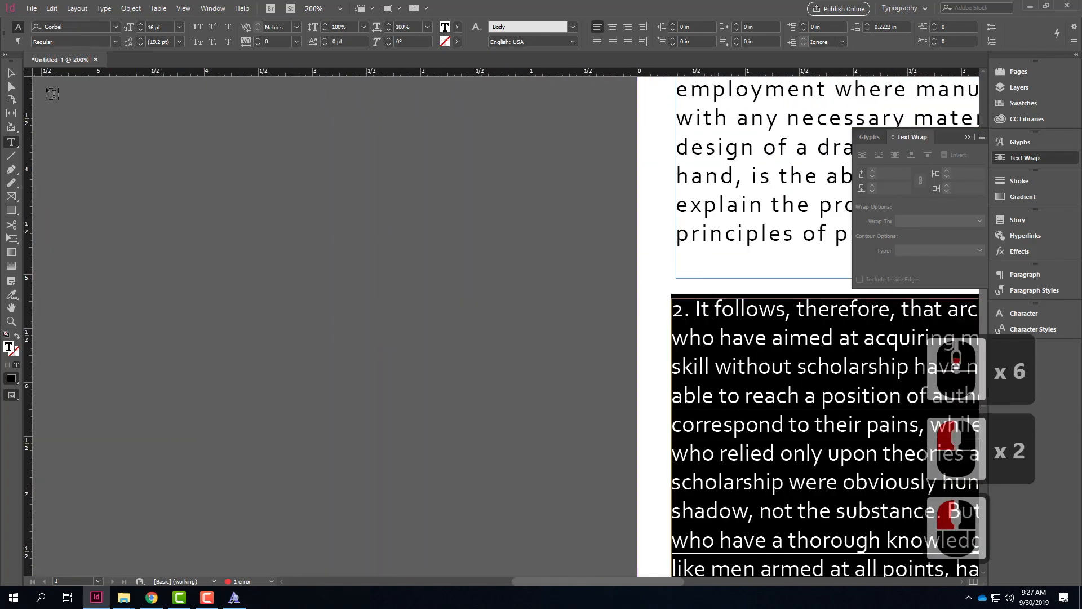
left_click_drag(94, 28, 2, 27)
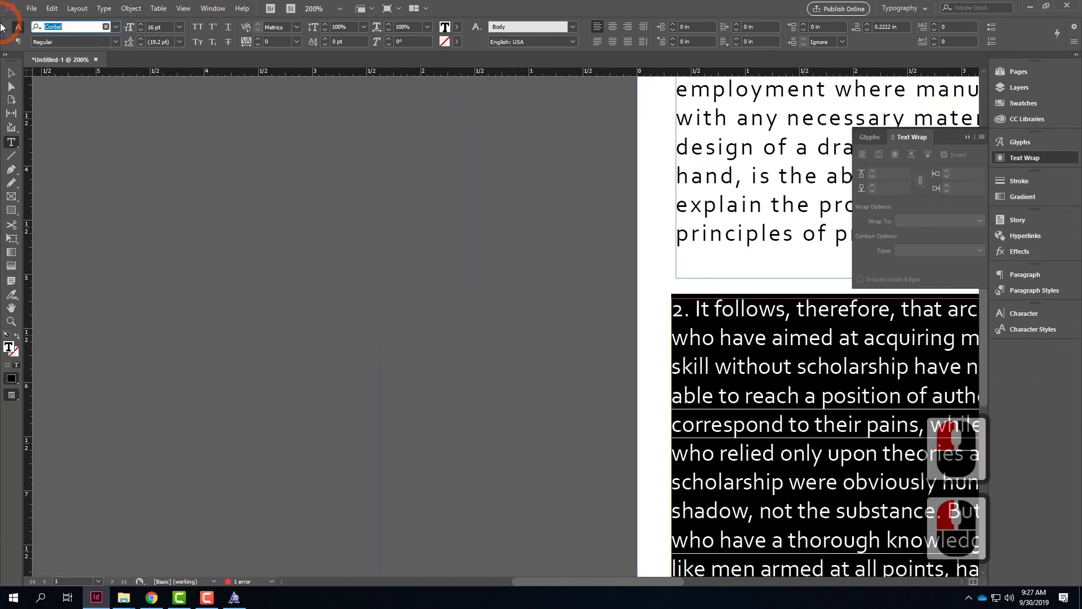
type("mansava")
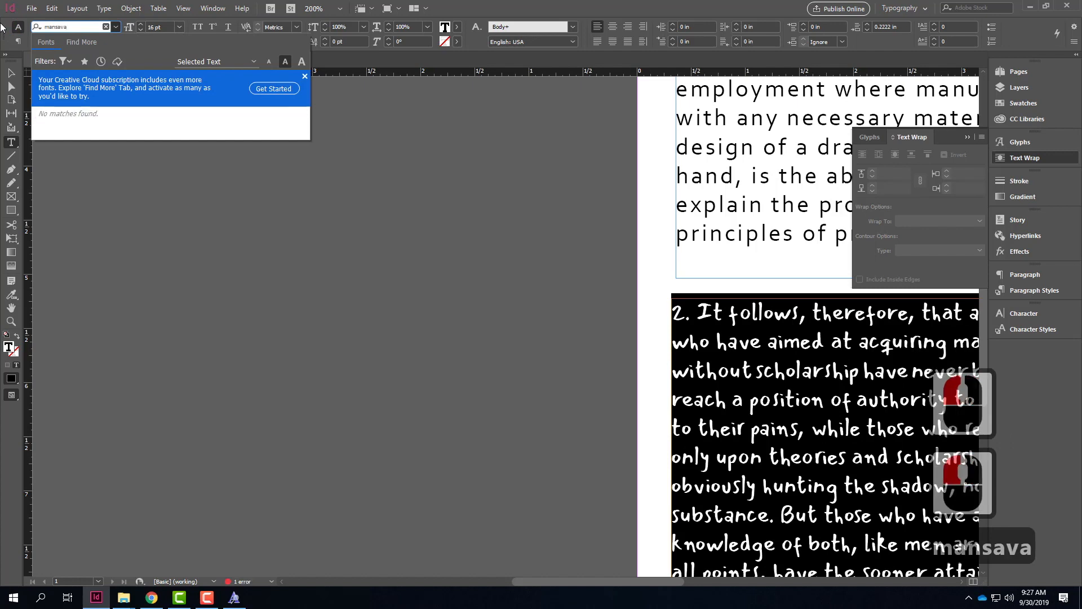
key("BackSpace")
key("BackSpace")
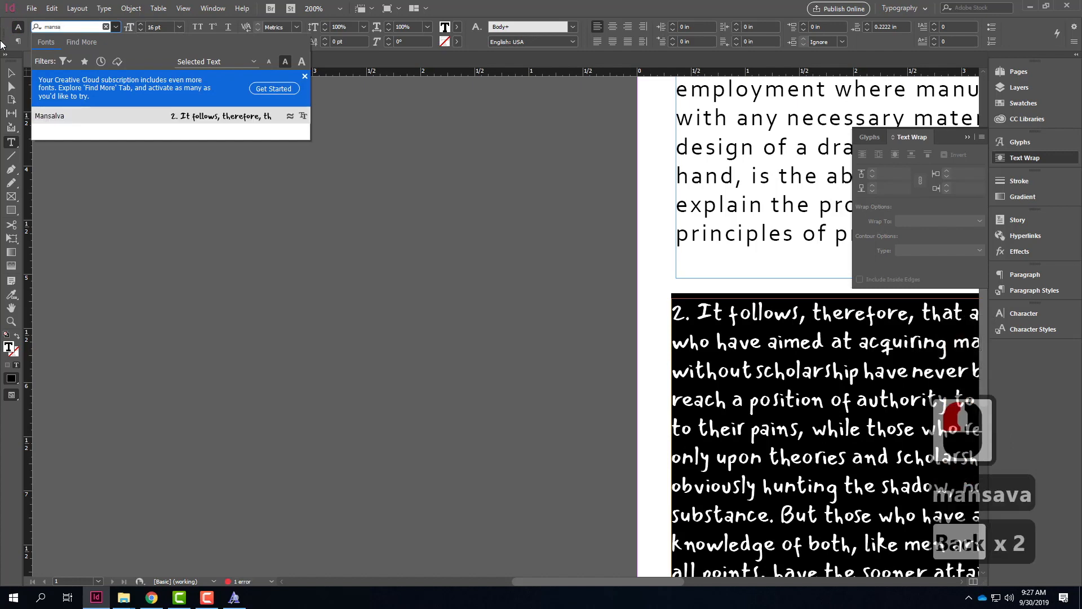
left_click(93, 116)
left_click(752, 345)
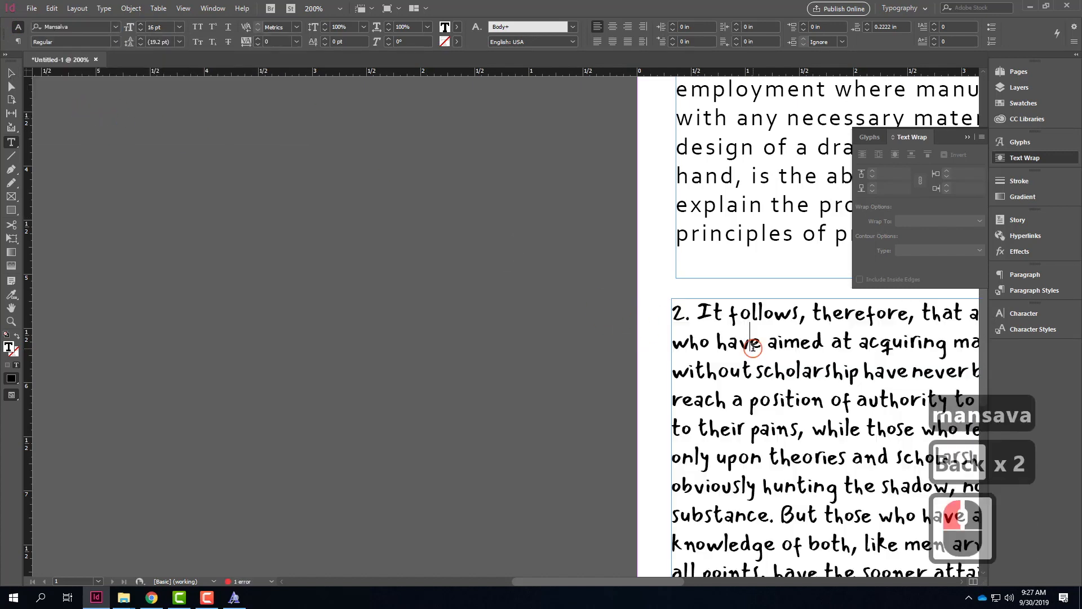
Step: Switch to Chrome, search for fontsquirrel in a new tab, and open the Font Squirrel site to browse its free fonts and categories
left_click(573, 286)
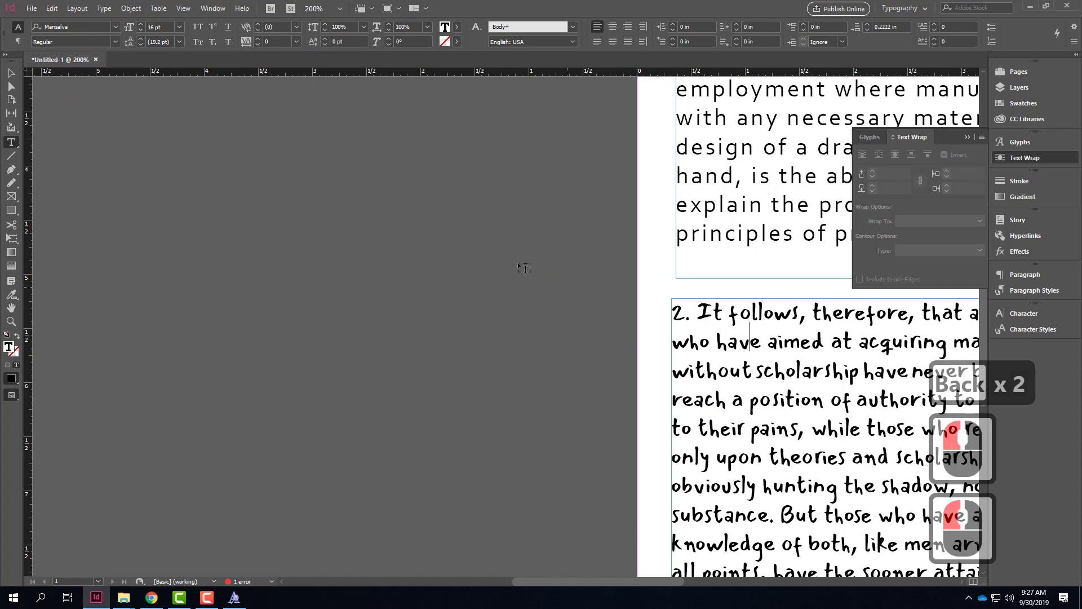
left_click(151, 597)
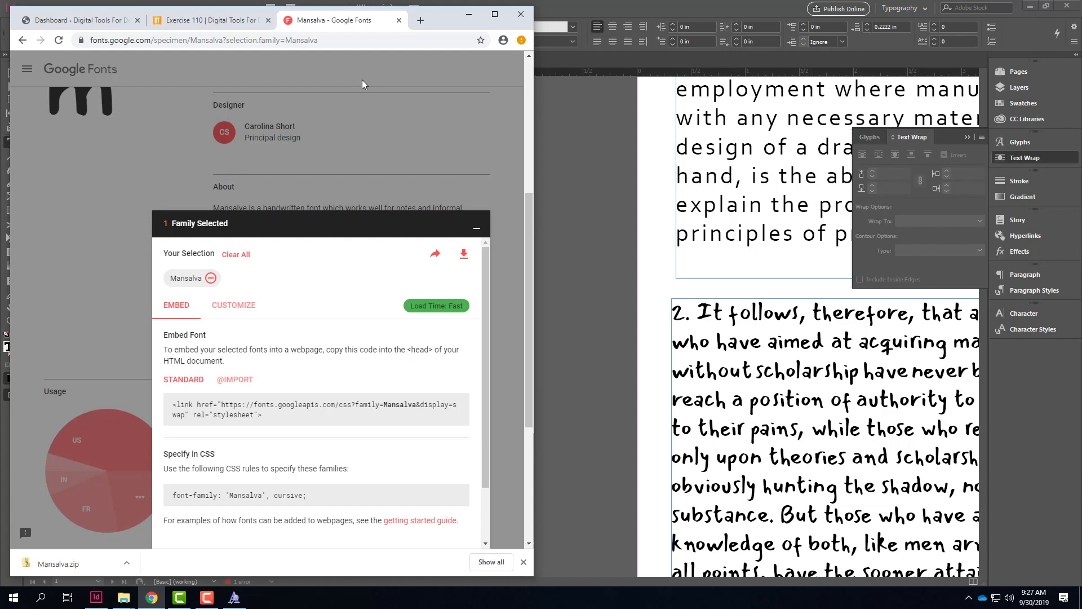
left_click(423, 21)
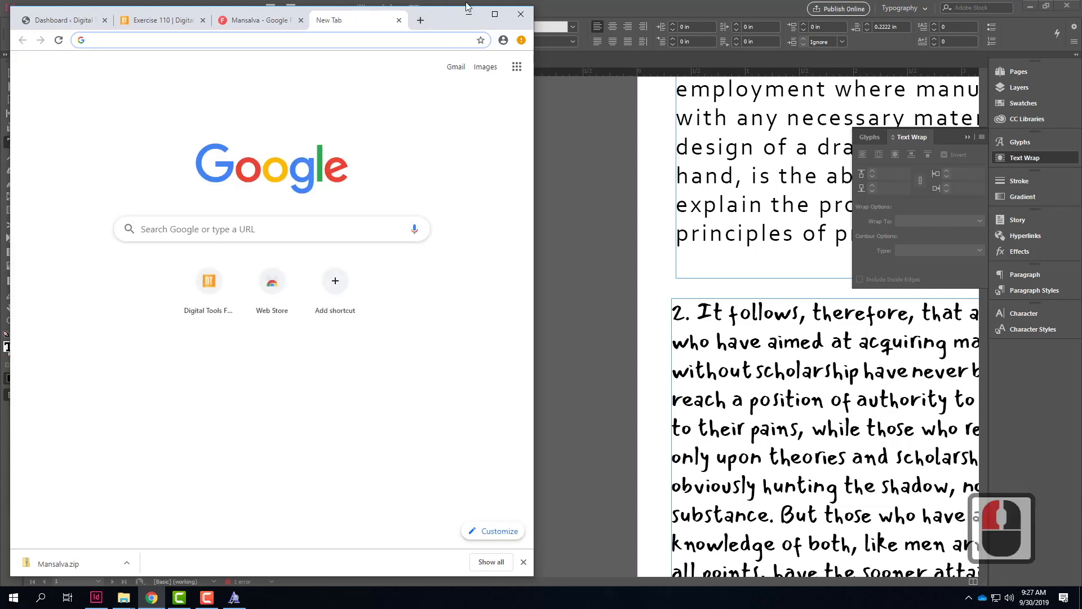
type("fontsu")
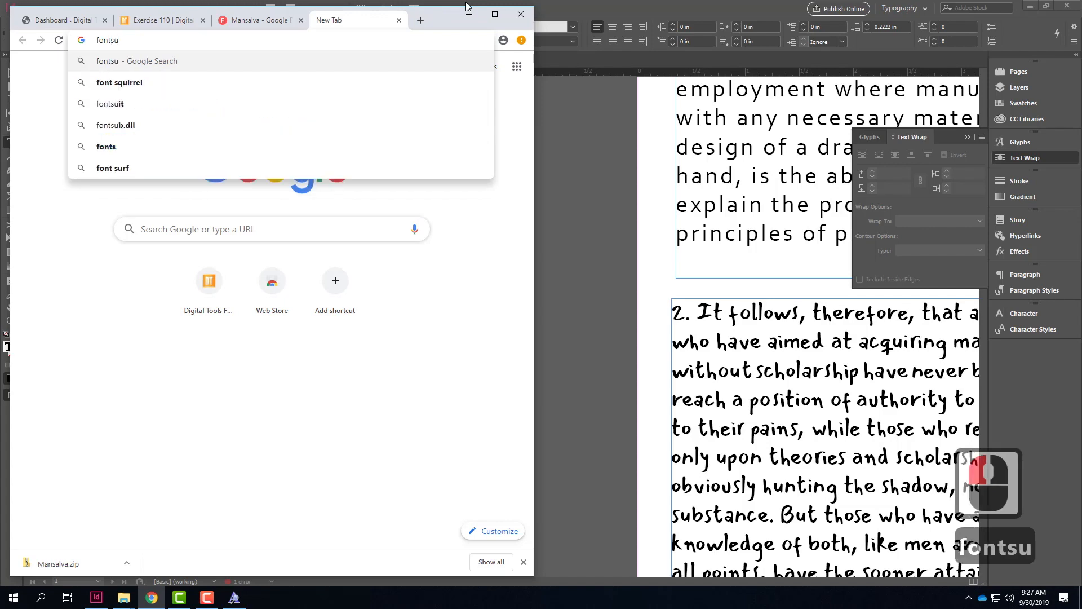
key("BackSpace")
type("quirrel")
key("Return")
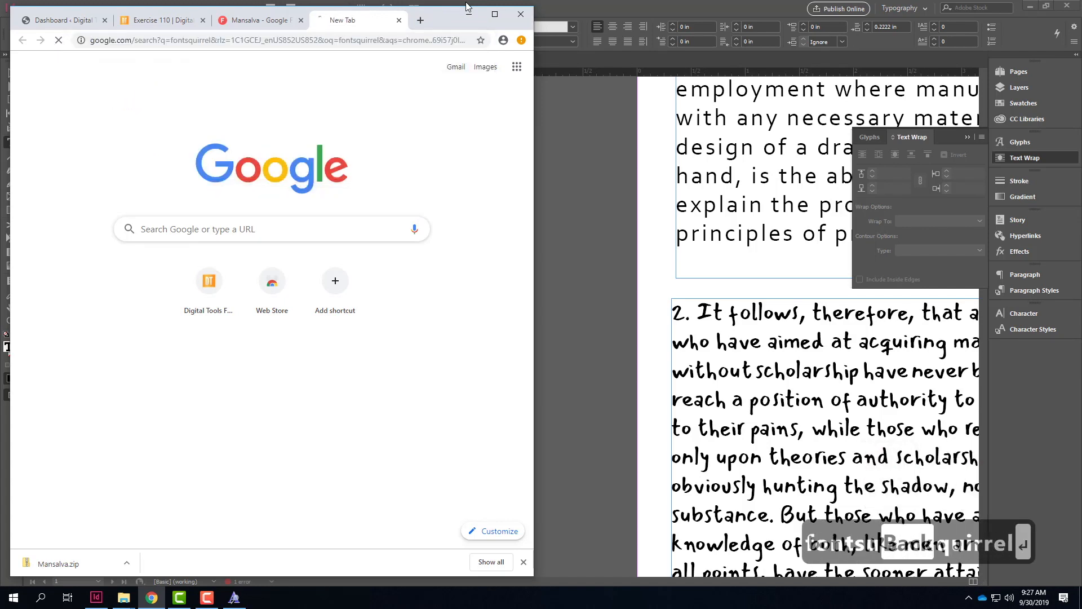
left_click(173, 178)
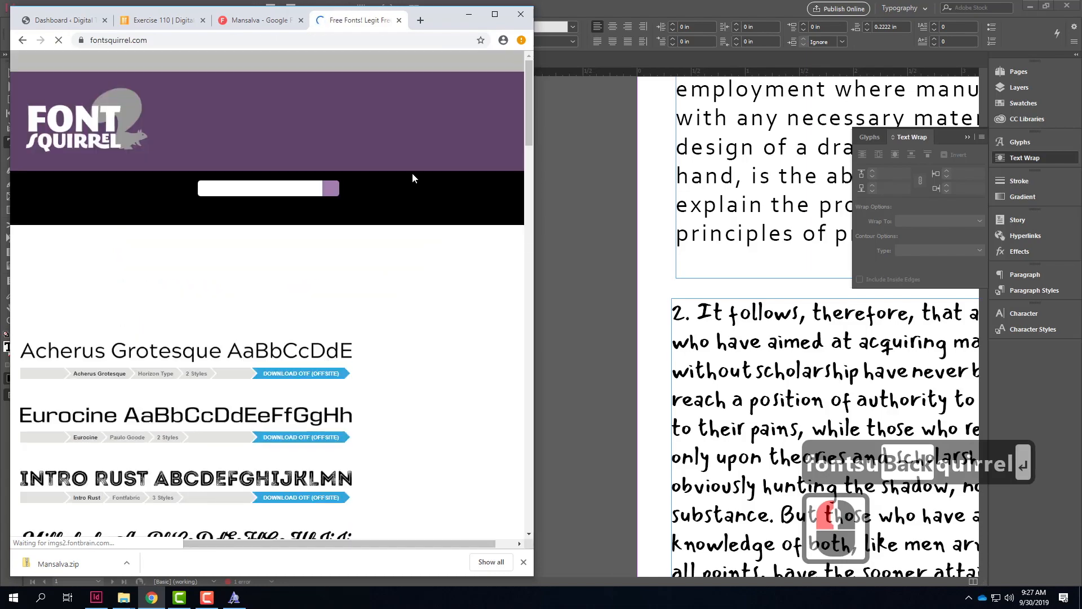
scroll(413, 178, "down", 18)
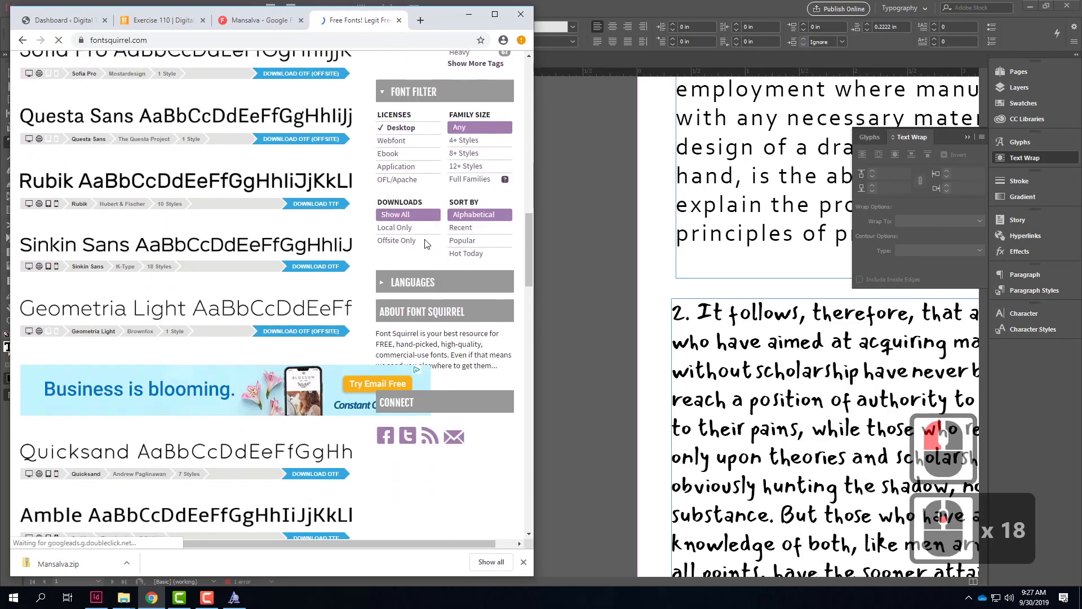
scroll(425, 241, "down", 5)
scroll(425, 241, "up", 12)
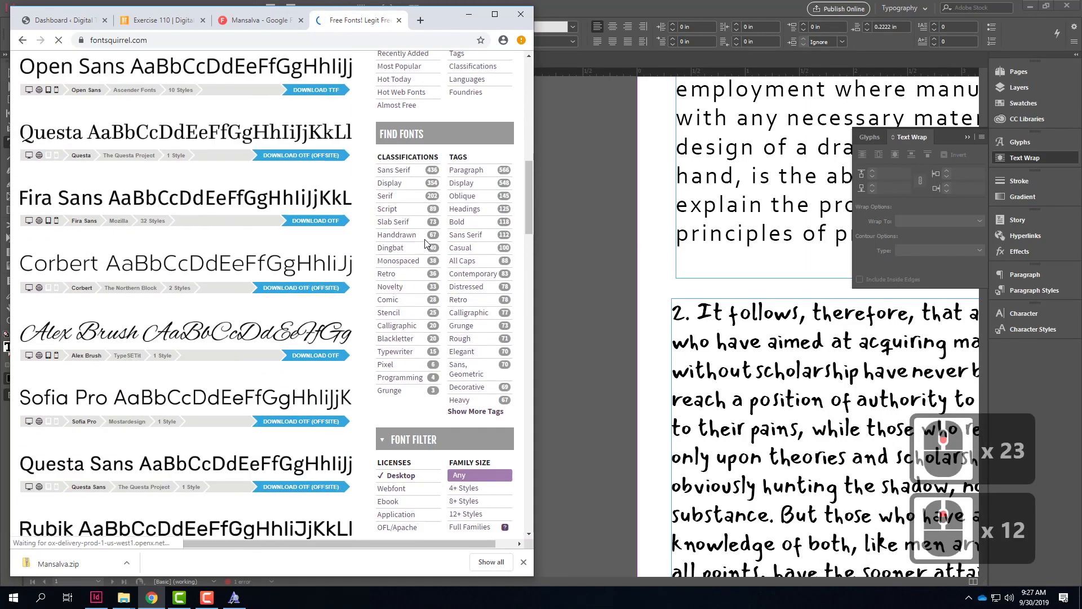
scroll(425, 239, "up", 20)
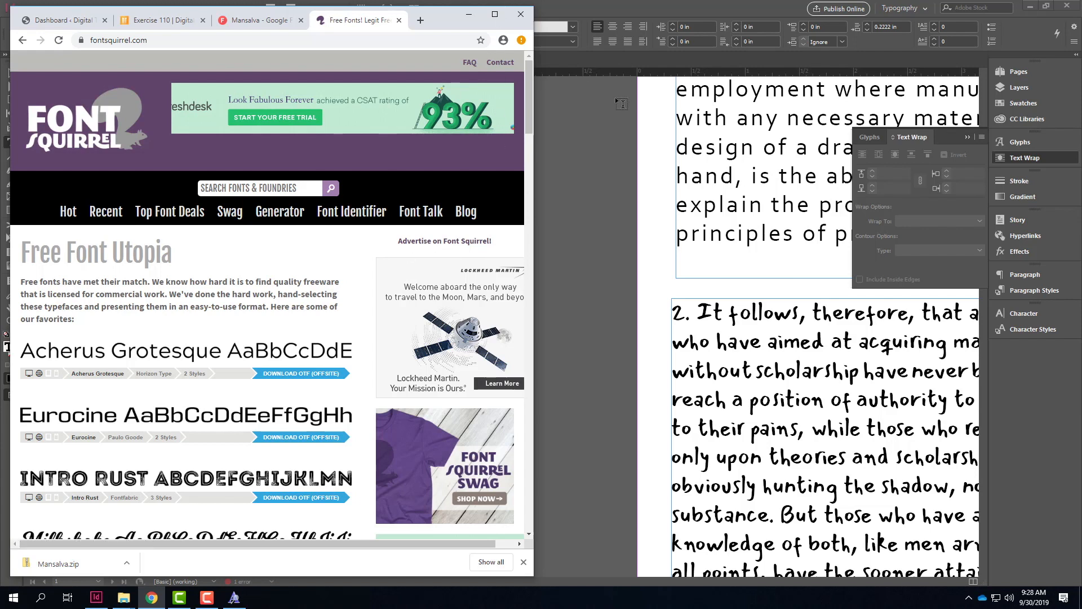
Step: Maximize the browser, open images.google.com in a new tab, and search for "word art"
left_click(495, 15)
left_click(556, 9)
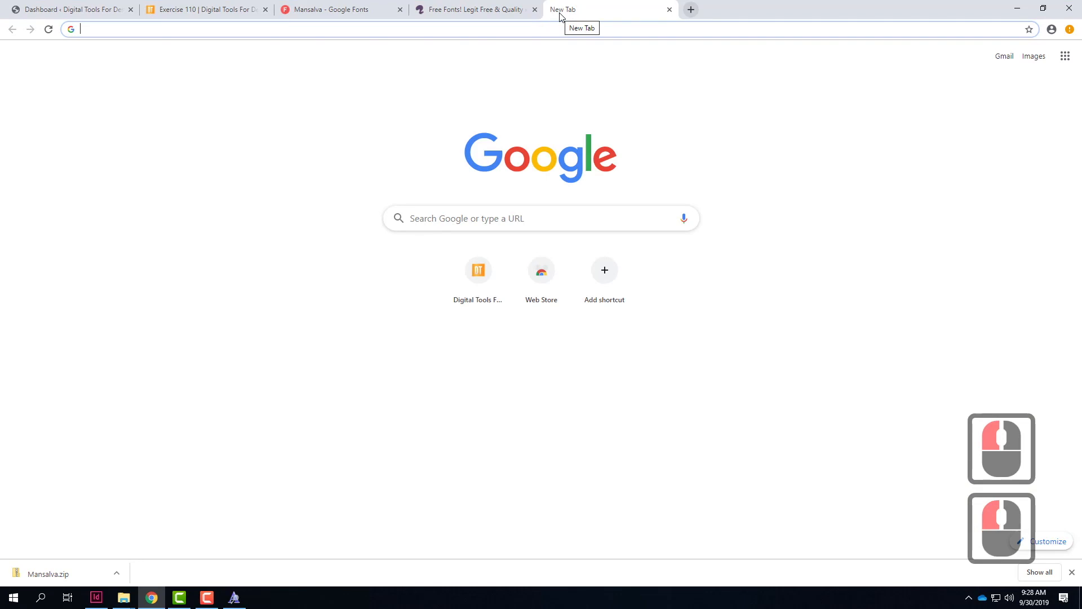
type("ima")
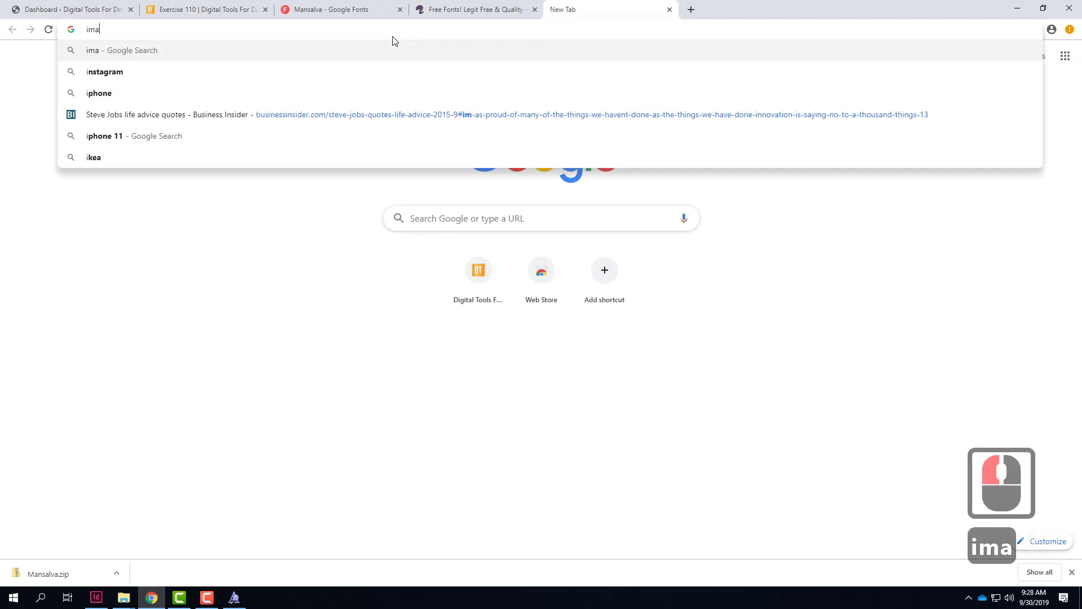
type("ges.google.com")
key("Return")
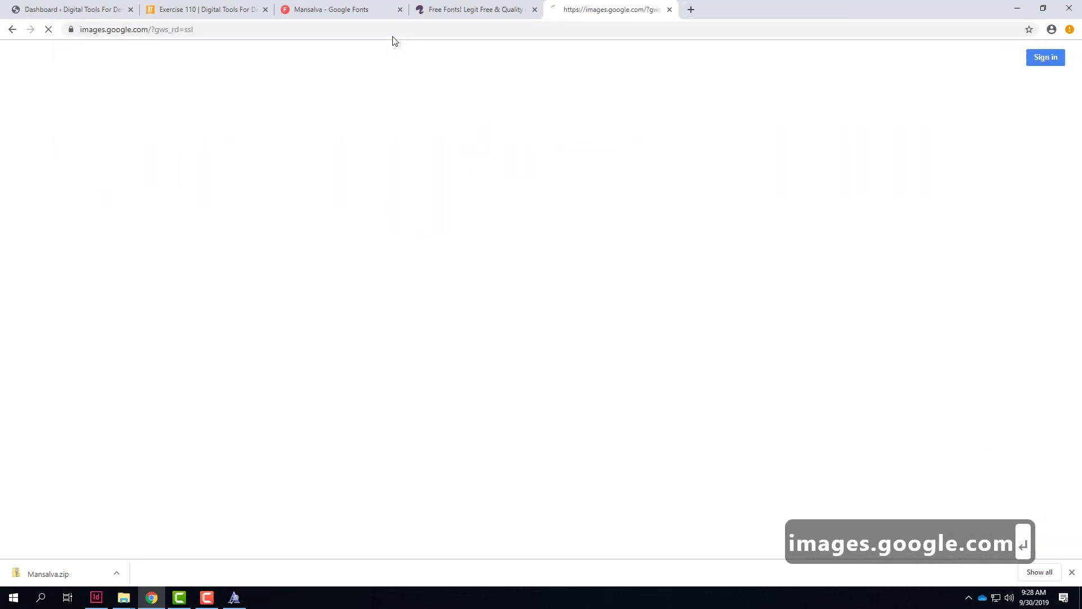
type("word art")
key("Return")
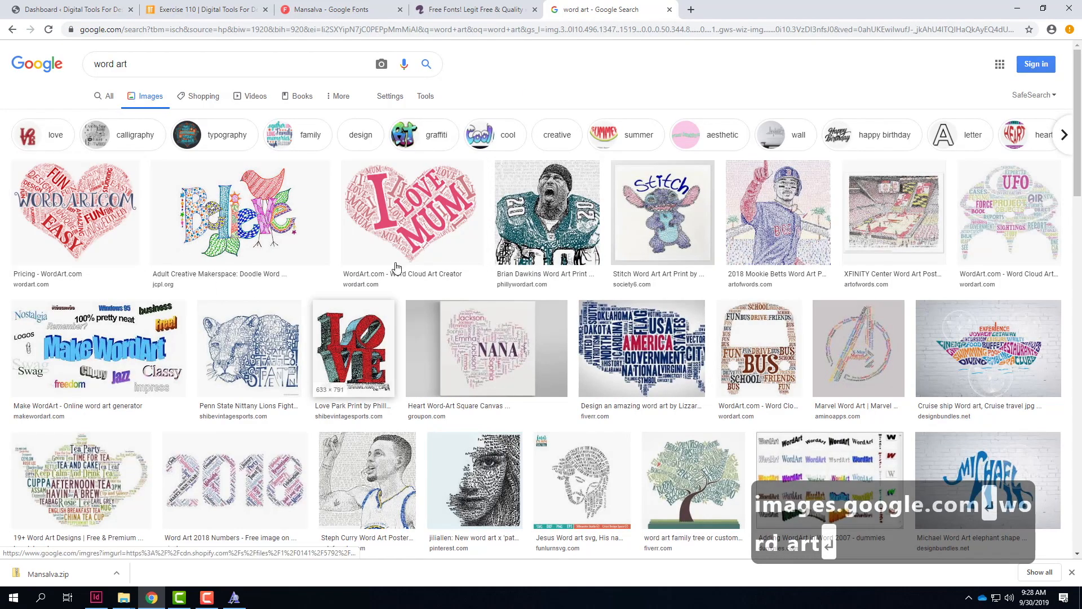
Step: Preview the football player, mountain lion, letter B and "Success" word art images, browse further results, and switch back to InDesign
left_click(564, 225)
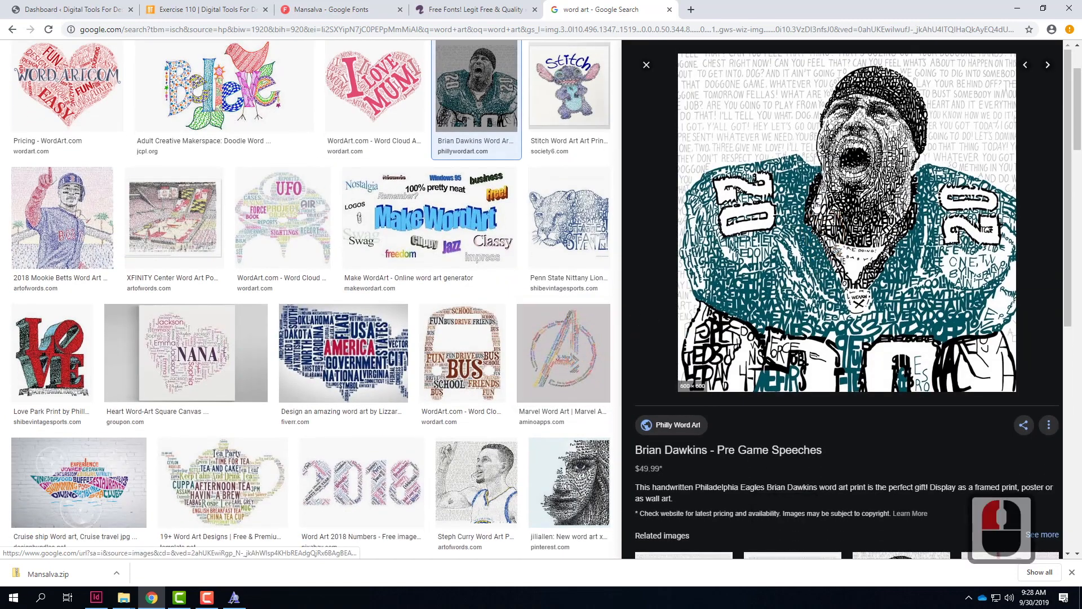
left_click(567, 212)
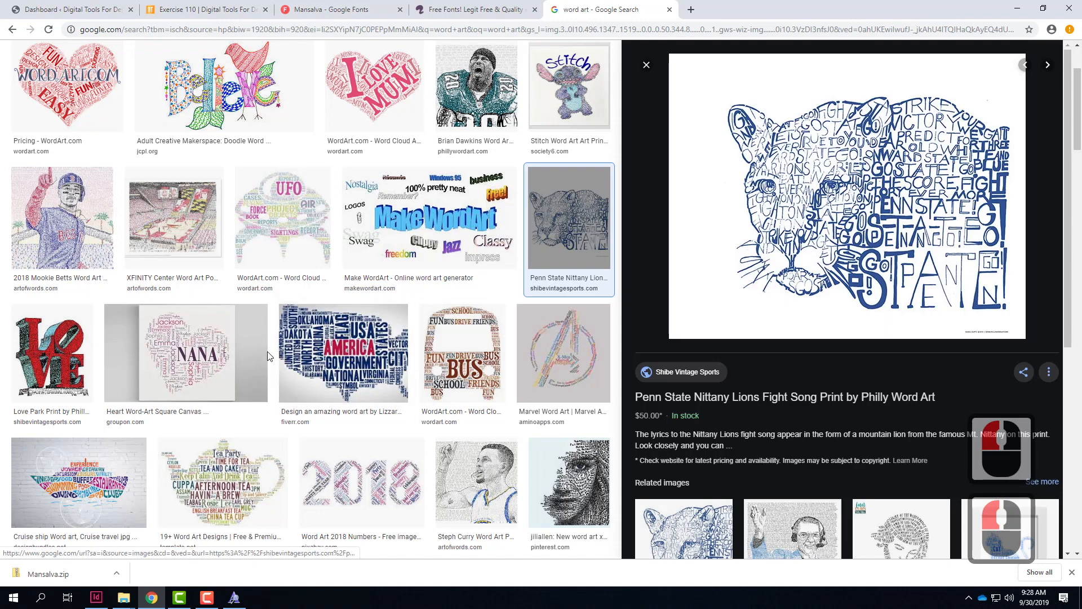
scroll(202, 354, "down", 2)
scroll(202, 354, "down", 2)
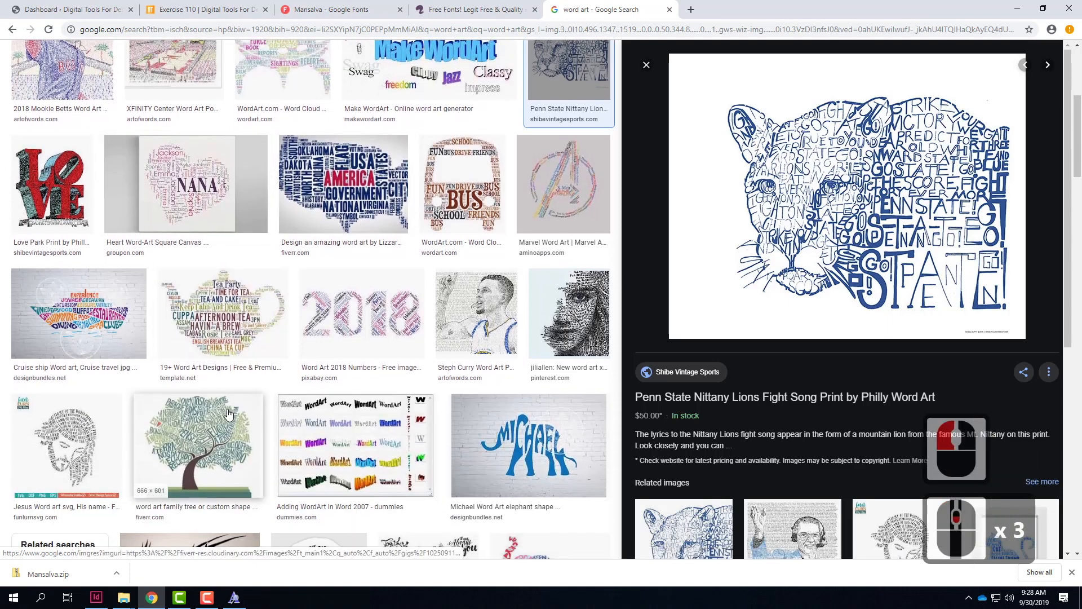
scroll(241, 360, "down", 3)
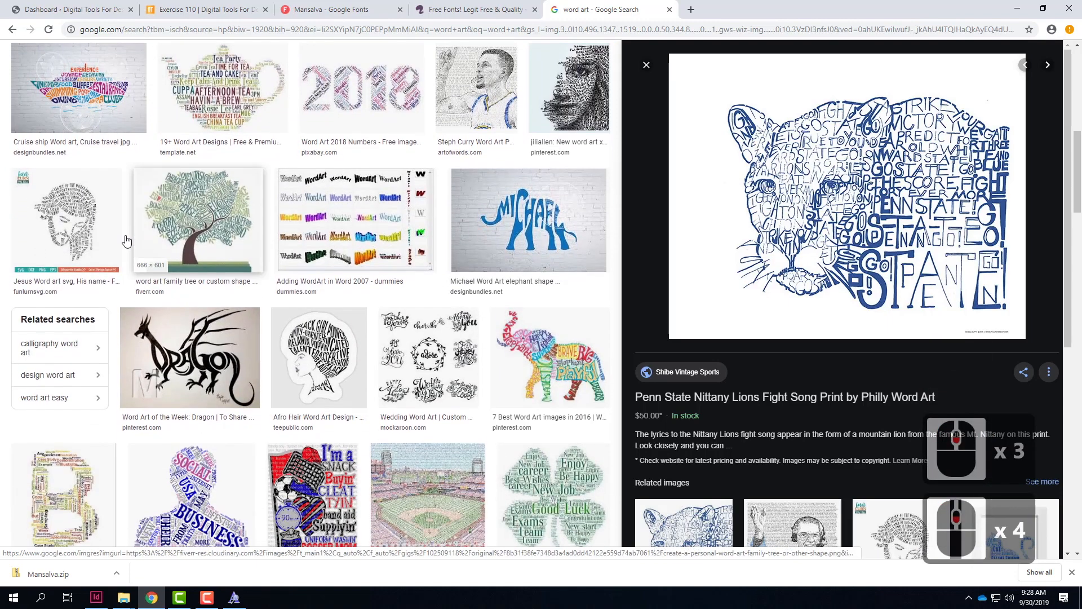
scroll(137, 444, "down", 2)
left_click(86, 413)
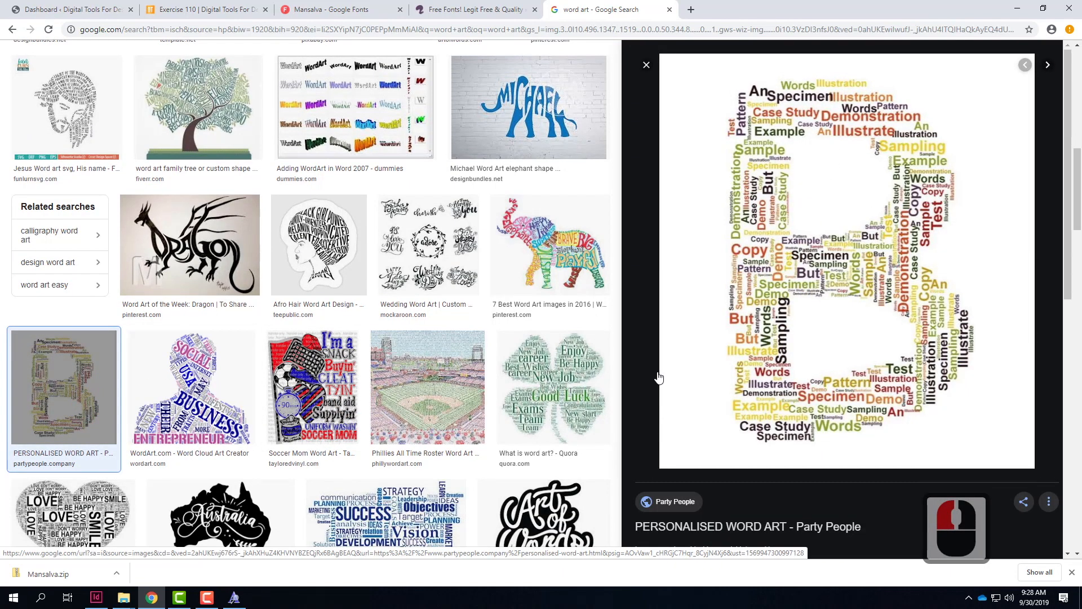
scroll(451, 333, "down", 3)
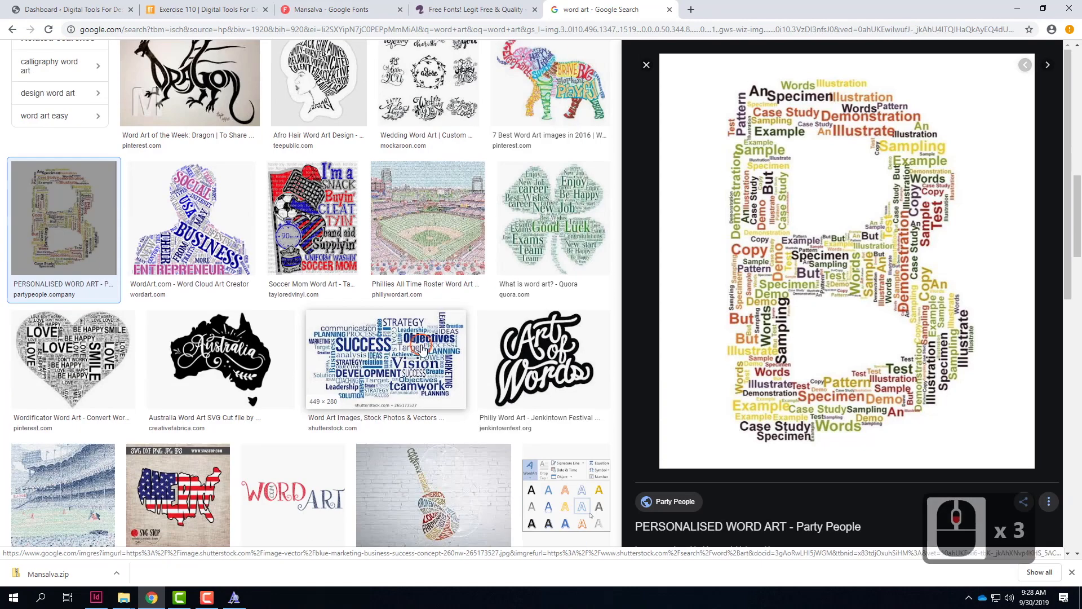
left_click(451, 332)
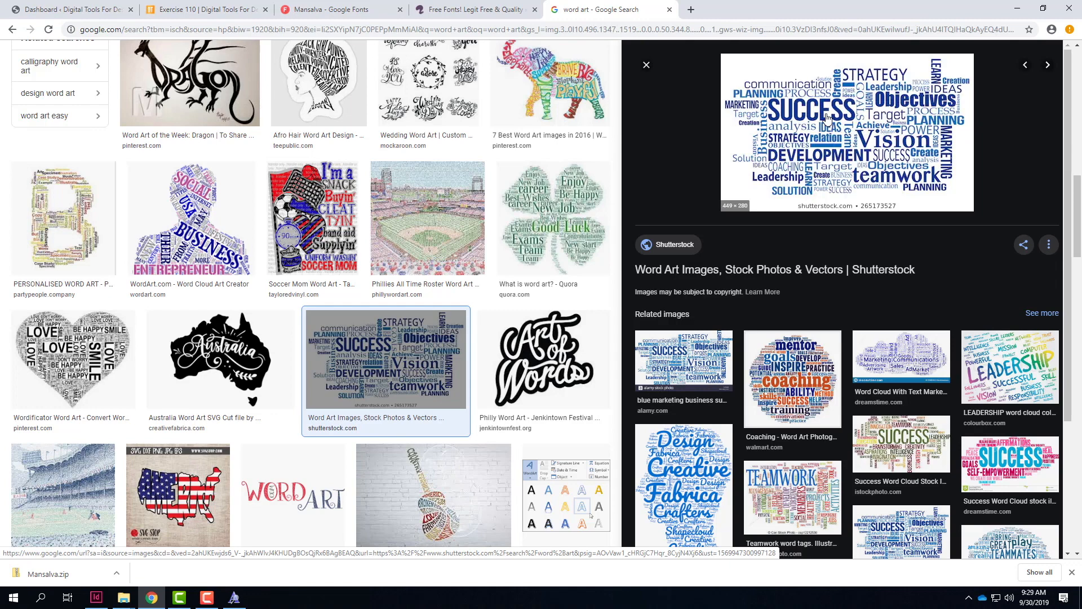
scroll(823, 130, "down", 4)
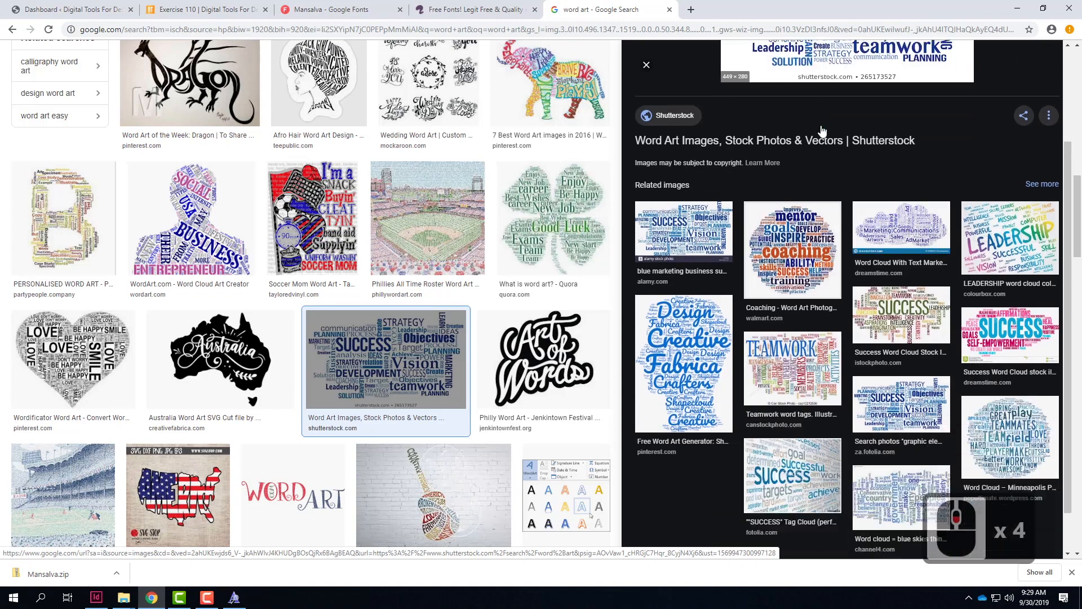
scroll(523, 277, "down", 4)
scroll(523, 277, "down", 4)
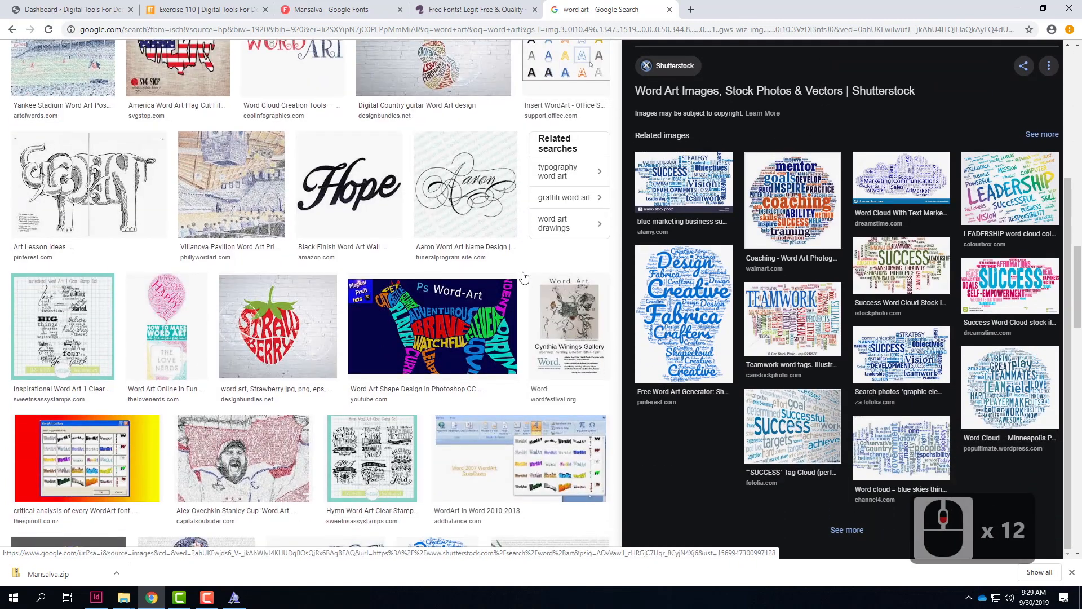
scroll(523, 278, "up", 7)
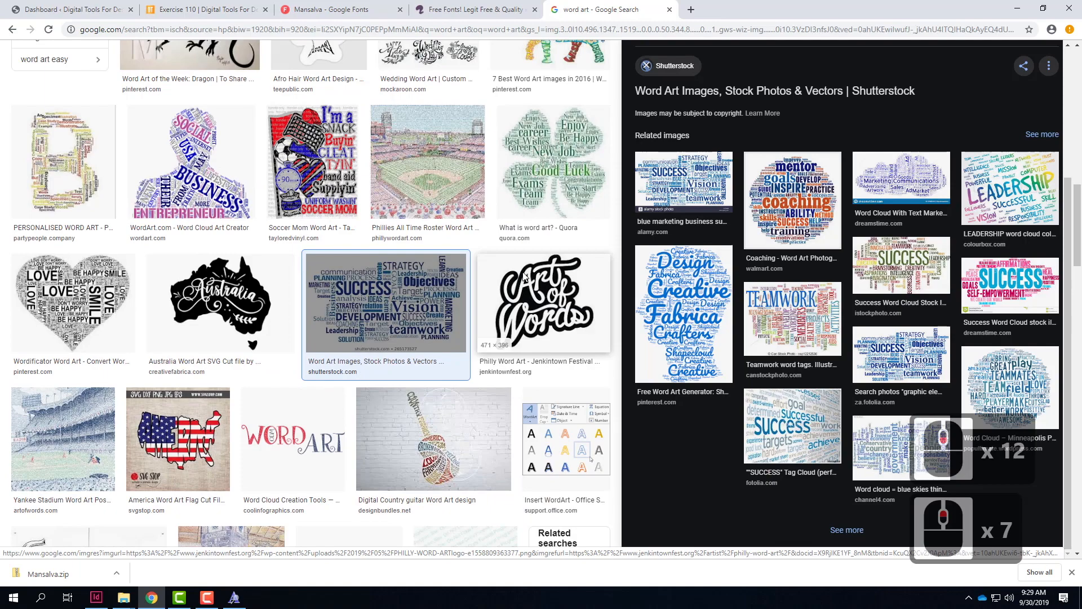
left_click(96, 597)
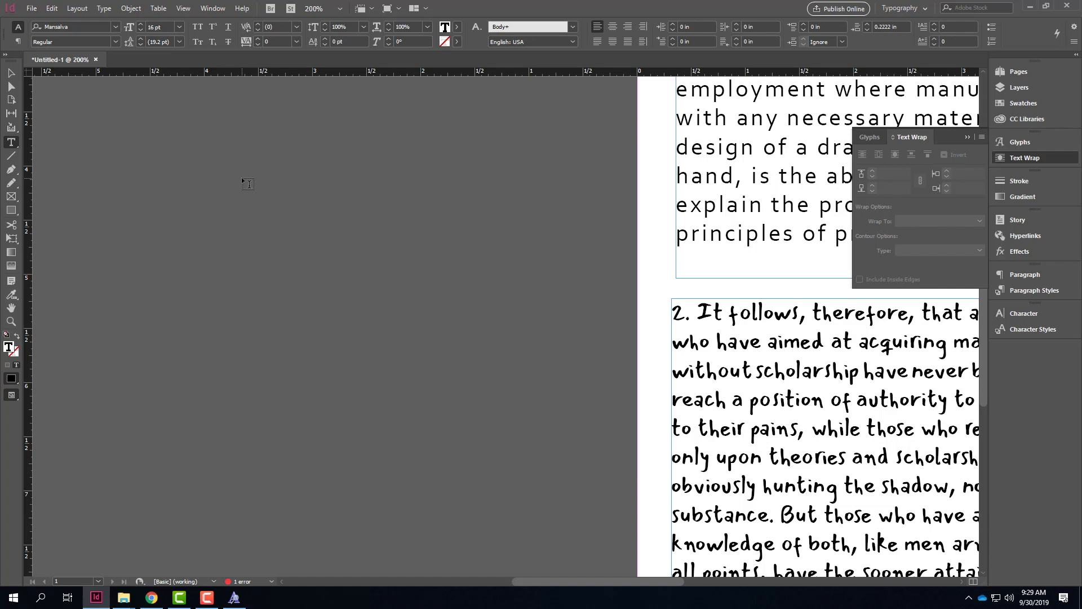
left_click(28, 8)
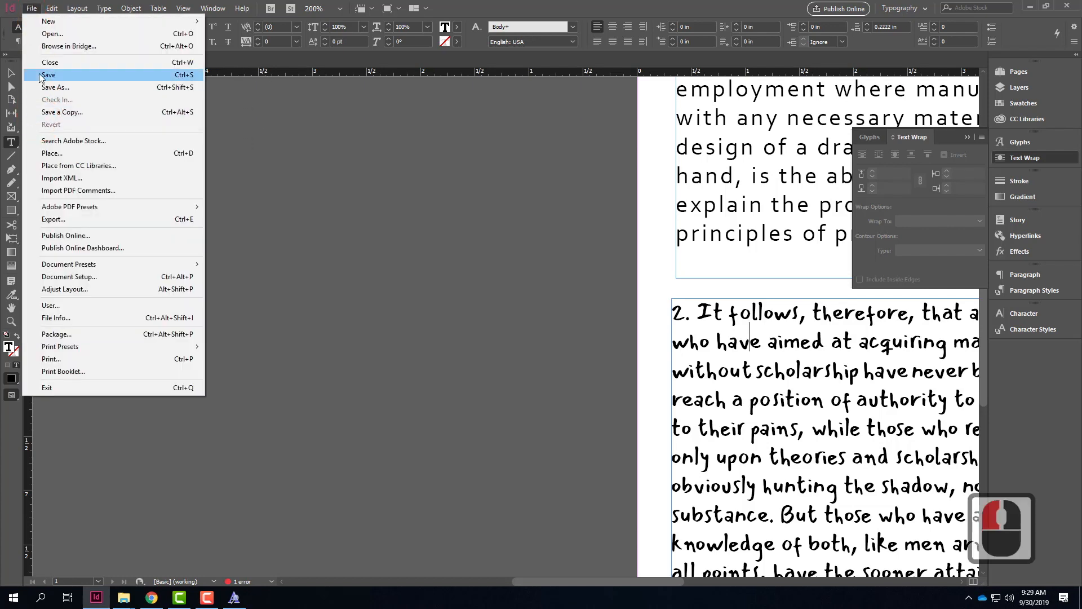
left_click(159, 77)
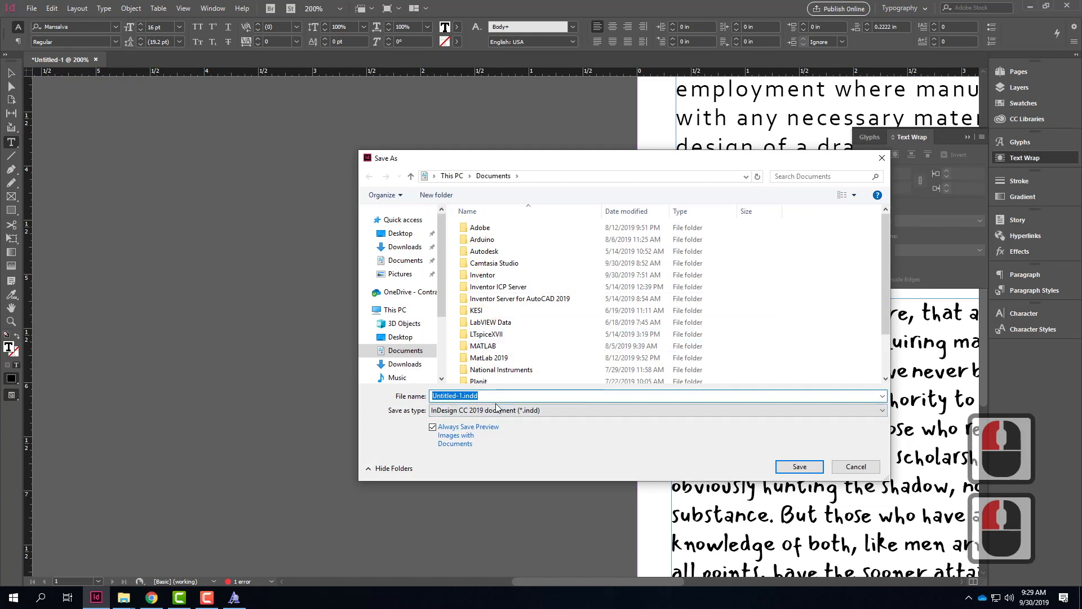
left_click(855, 467)
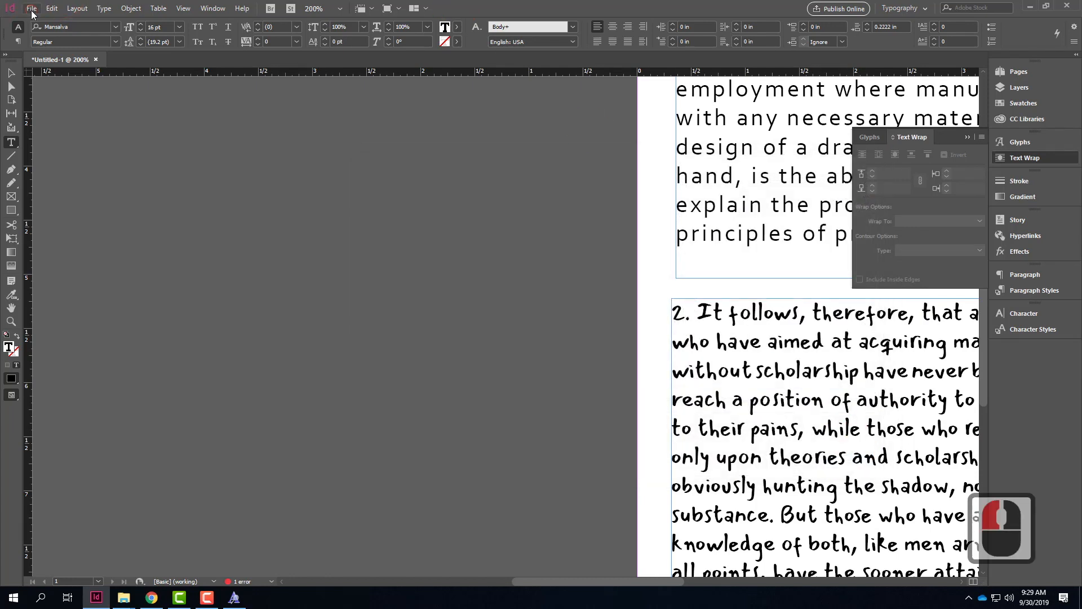
Step: Start exporting the document in JPEG format as Untitled-1.jpg in the Documents folder
left_click(33, 10)
left_click(72, 219)
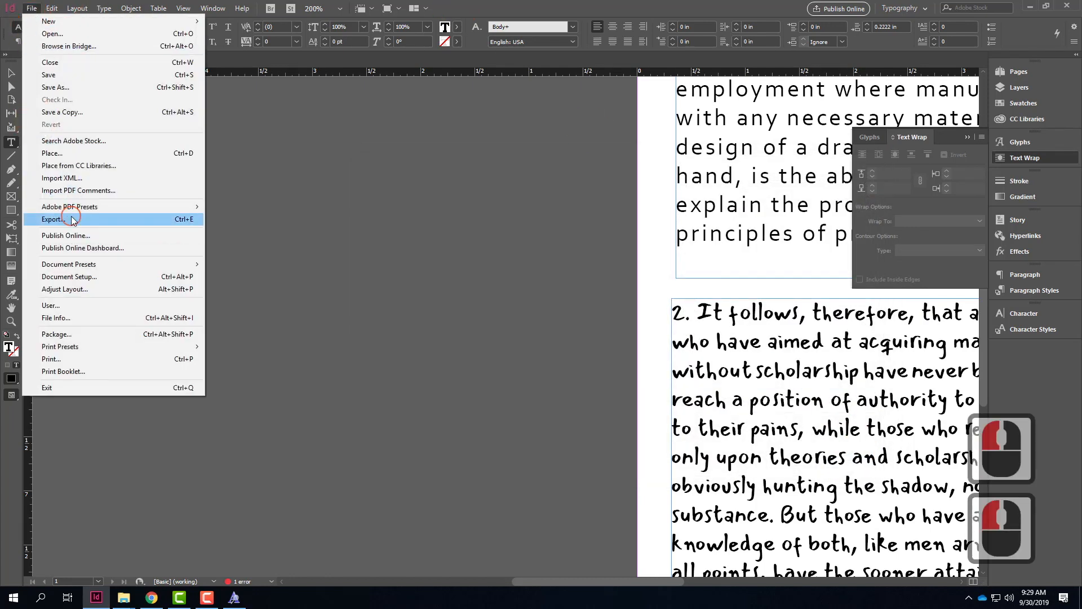
left_click(392, 414)
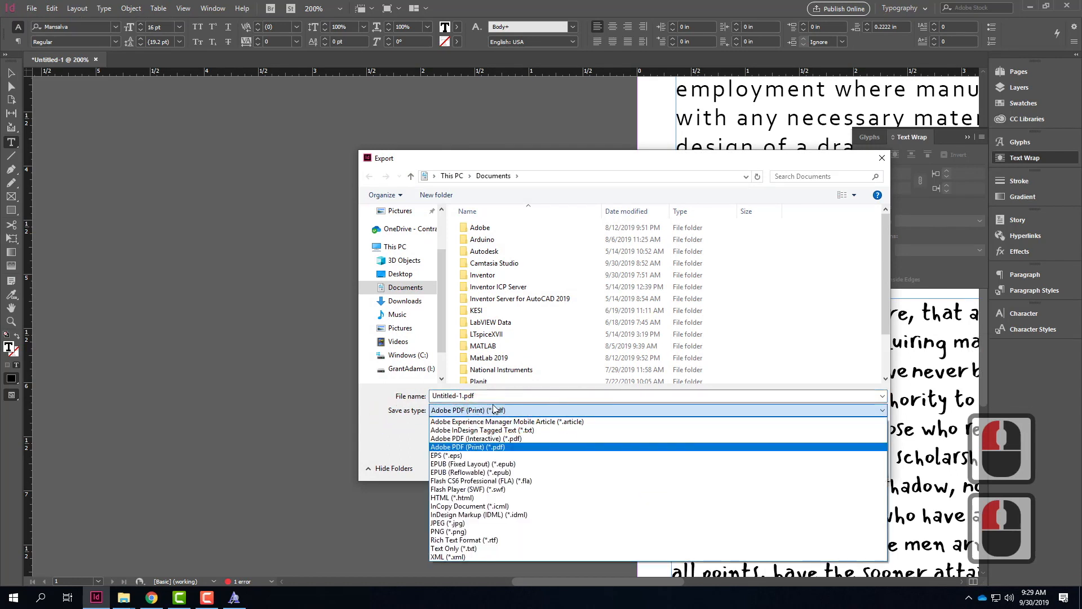
left_click(463, 524)
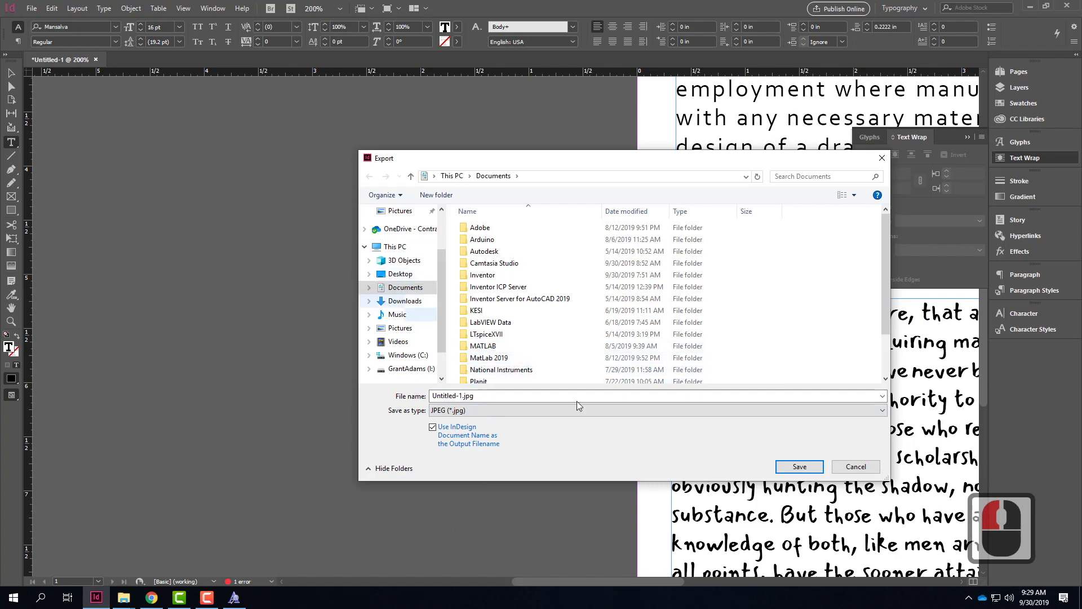
left_click(800, 468)
Step: Set the JPEG export's image quality to Maximum and its resolution to 300 ppi
left_click_drag(489, 143, 414, 134)
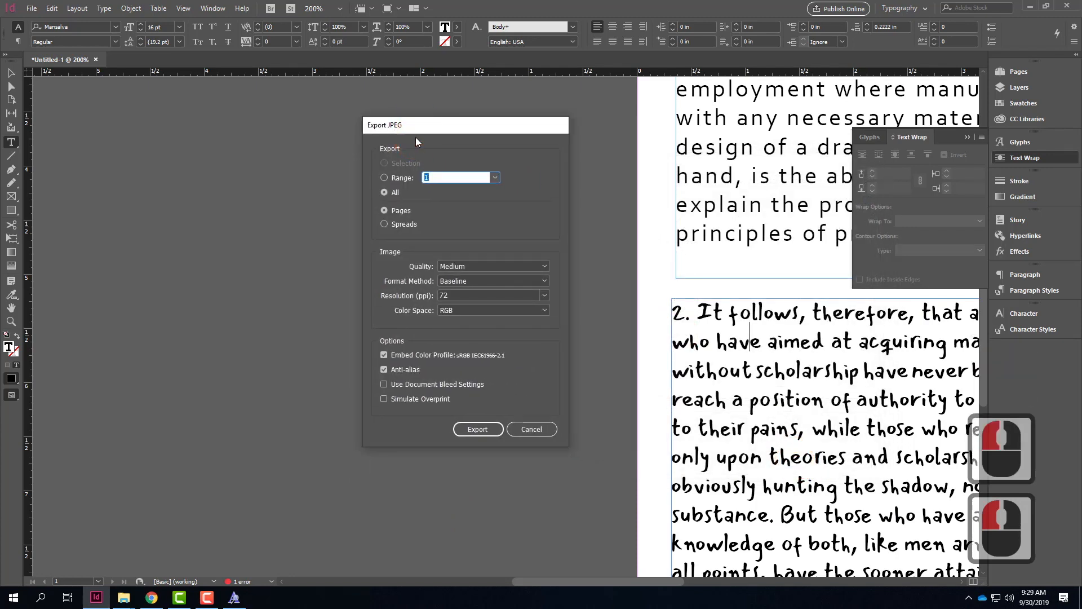
left_click(485, 269)
left_click(485, 315)
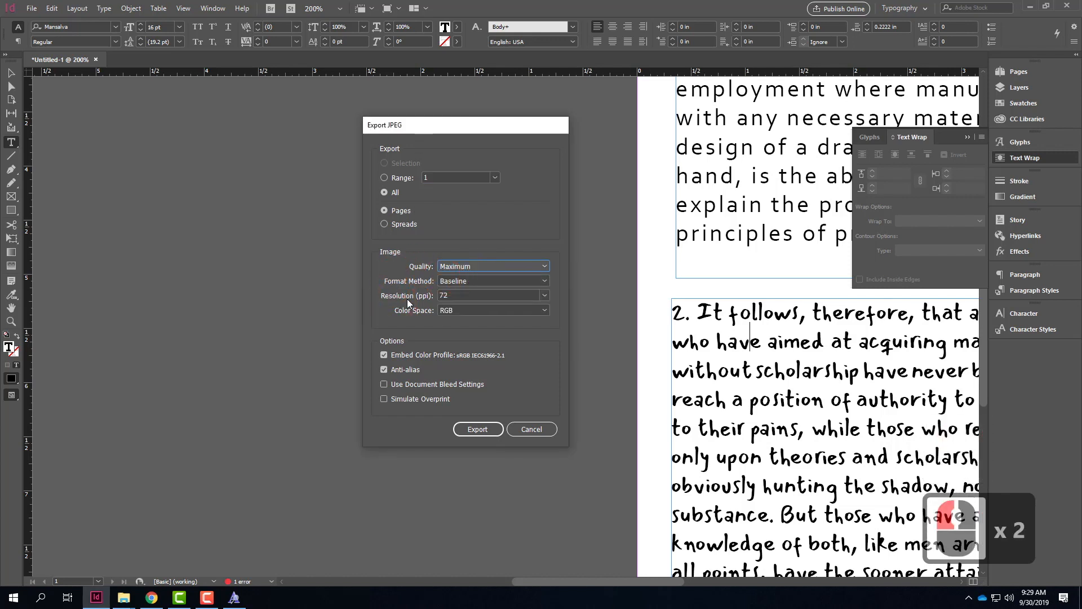
double_click(461, 296)
type("300")
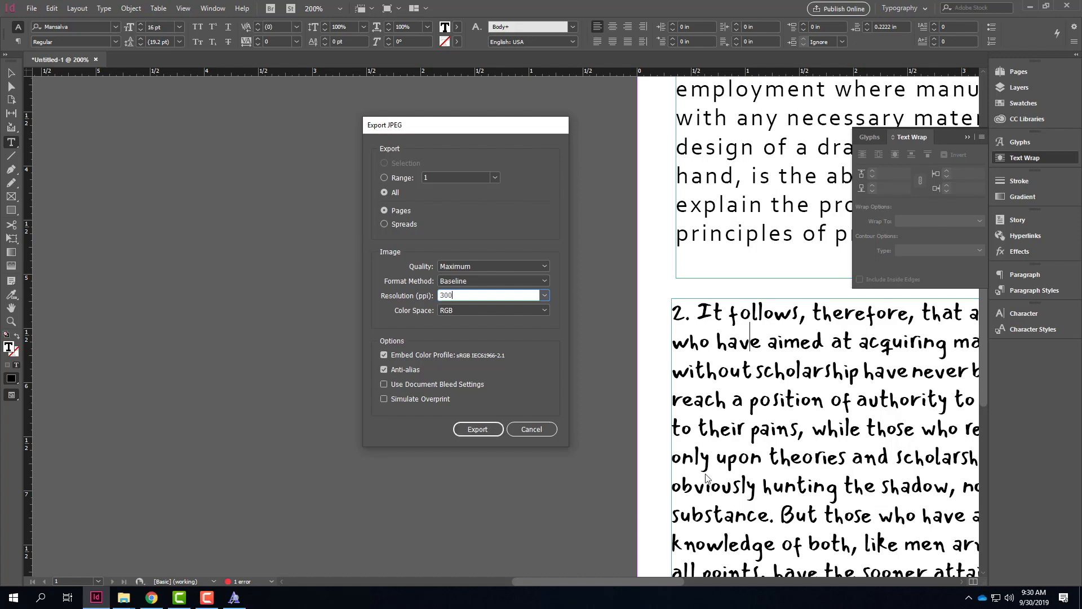
left_click(207, 598)
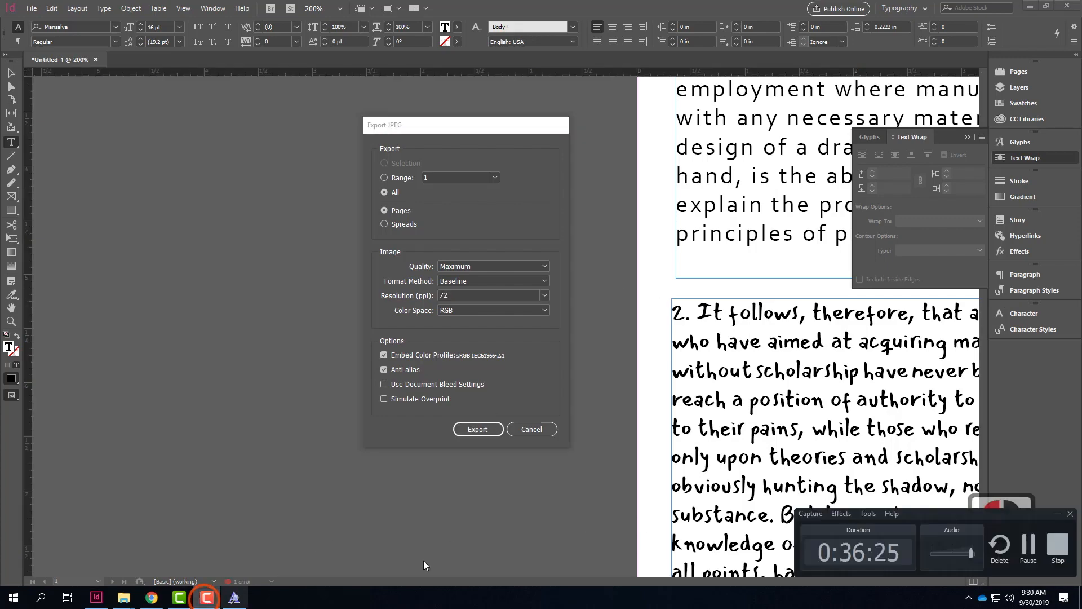